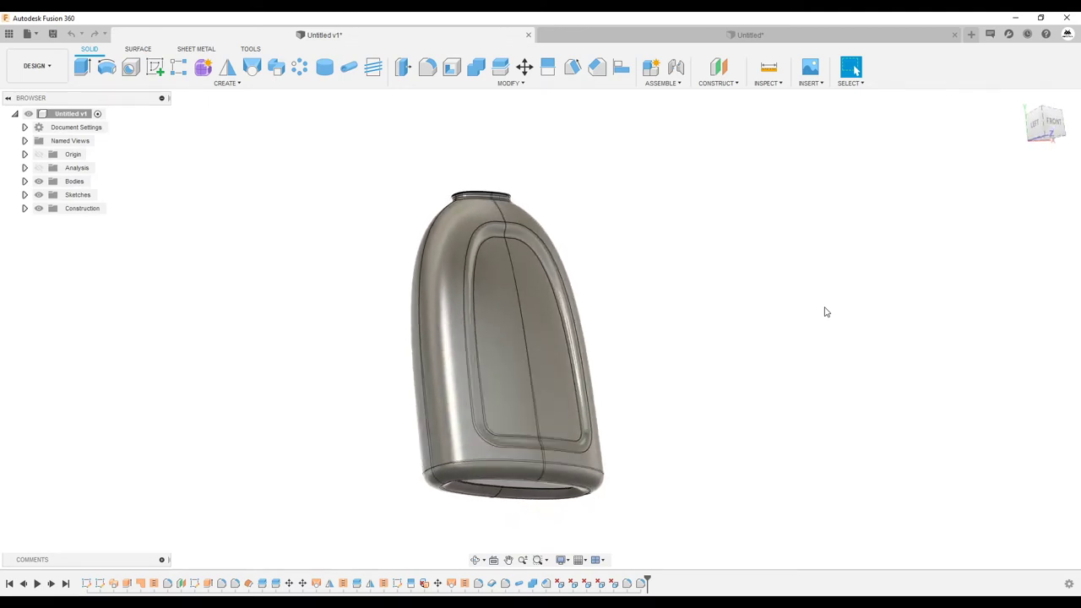
# - Orbit the finished bottle to view its underside, then switch to the second Untitled design
pyautogui.moveTo(826, 312)
pyautogui.keyDown('shift'); pyautogui.mouseDown(button='middle')
pyautogui.moveTo(555, 272)
pyautogui.moveTo(508, 424)
pyautogui.moveTo(550, 406)
pyautogui.mouseUp(button='middle'); pyautogui.keyUp('shift')
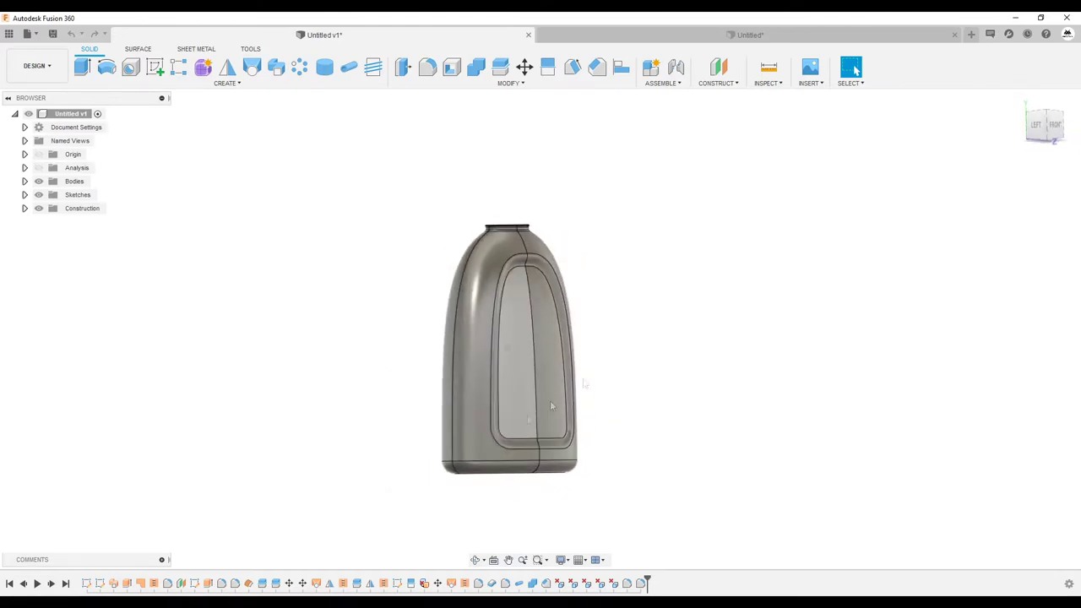
pyautogui.click(748, 38)
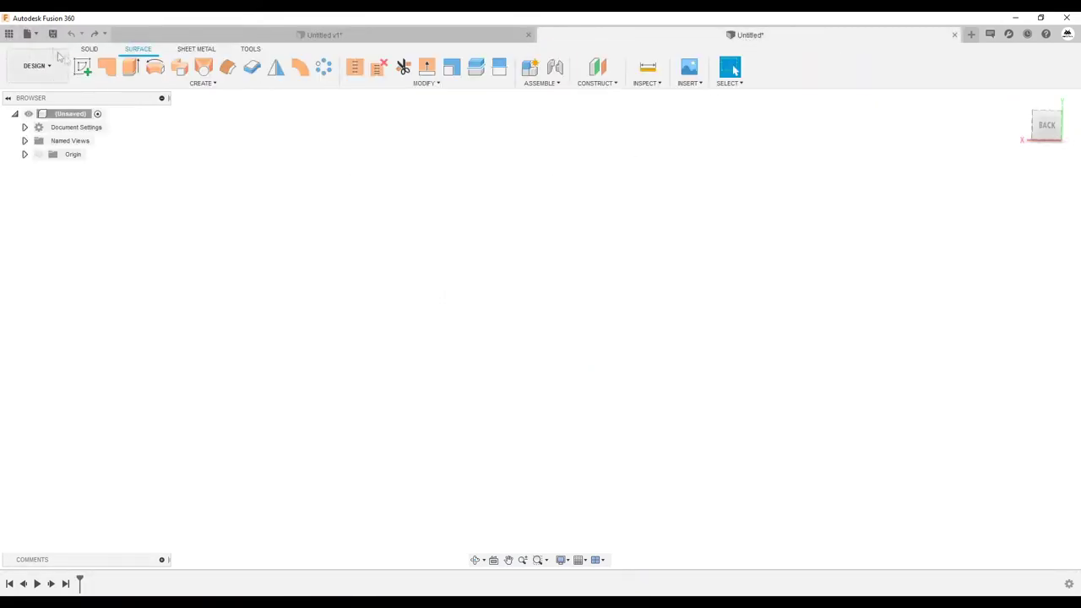
# - Start Sketch1 on the horizontal XZ origin plane
pyautogui.click(82, 66)
pyautogui.moveTo(272, 256)
pyautogui.keyDown('shift'); pyautogui.mouseDown(button='middle')
pyautogui.moveTo(851, 261)
pyautogui.moveTo(593, 435)
pyautogui.mouseUp(button='middle'); pyautogui.keyUp('shift')
pyautogui.click(594, 435)
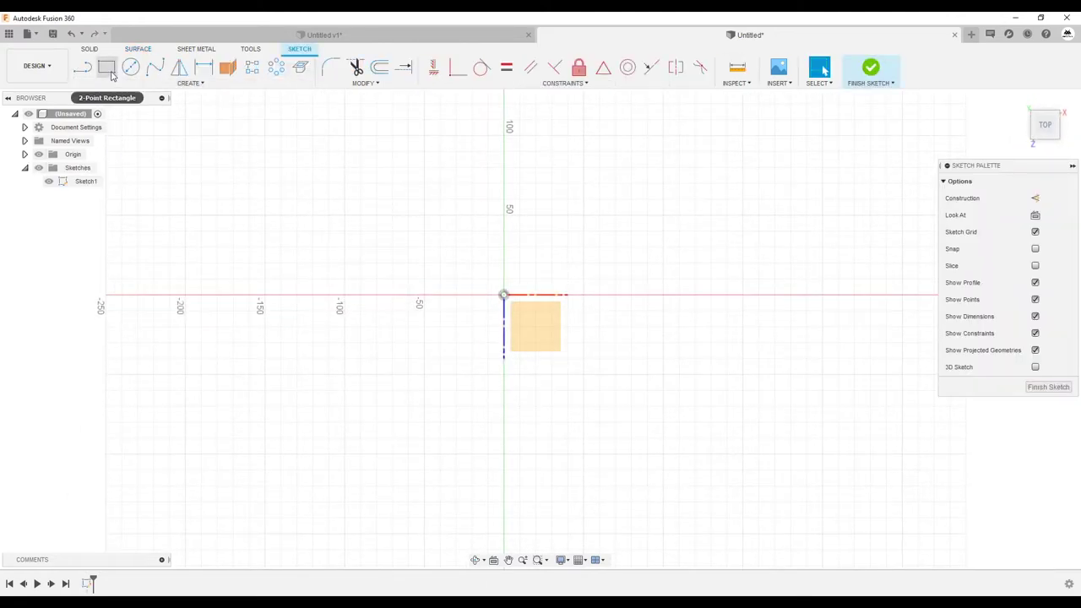
# - Draw a rectangle from the origin and dimension its top edge to 60 mm
pyautogui.click(106, 67)
pyautogui.click(503, 295)
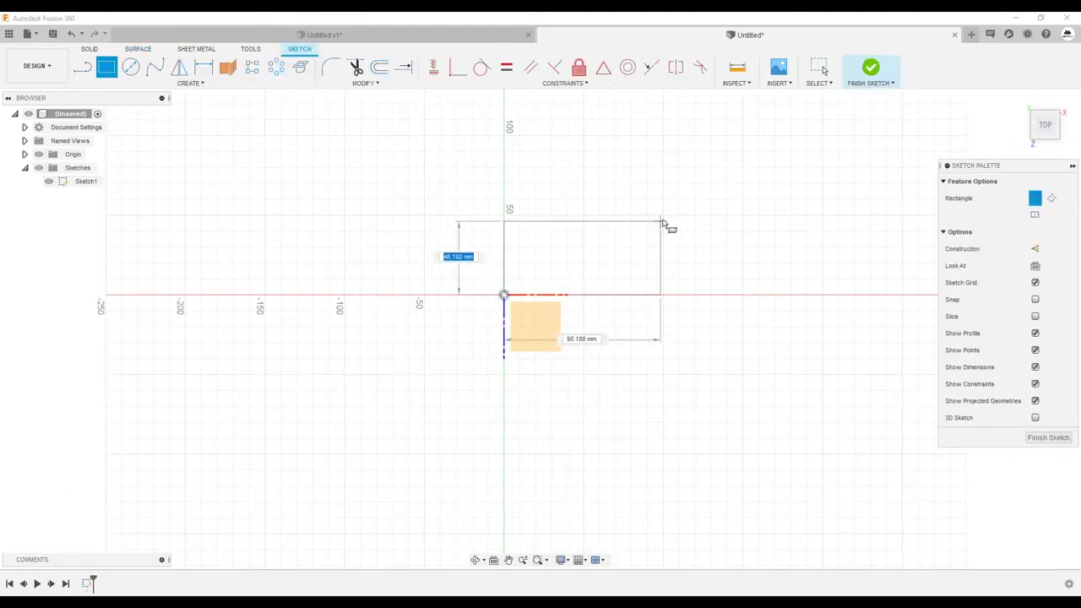
pyautogui.click(674, 218)
pyautogui.press('d')
pyautogui.click(640, 212)
pyautogui.click(638, 195)
pyautogui.press('Return')
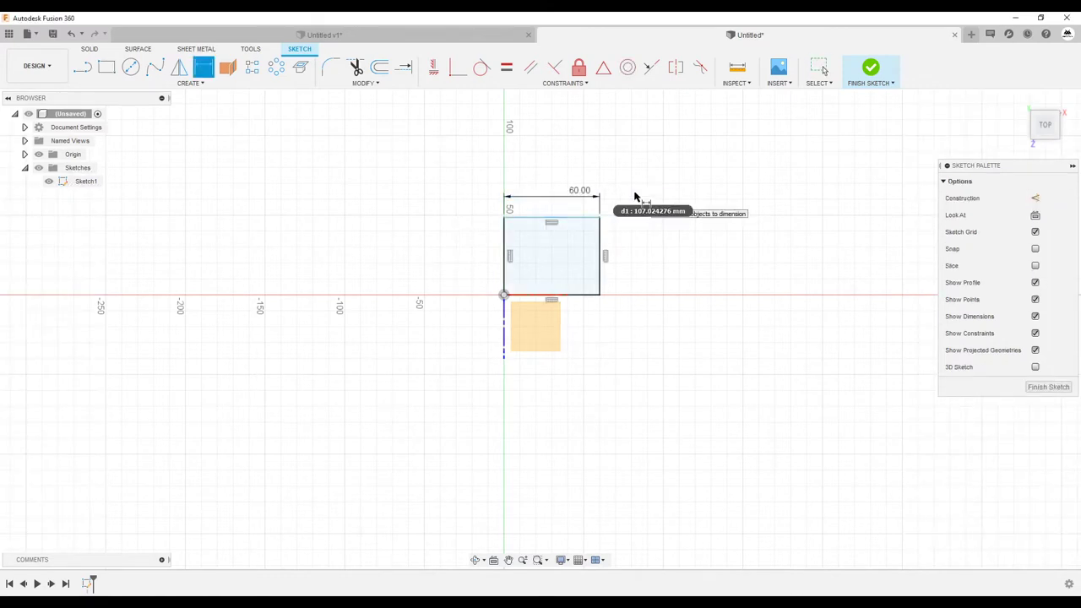
pyautogui.press('Escape')
pyautogui.moveTo(582, 222); pyautogui.dragTo(581, 260)
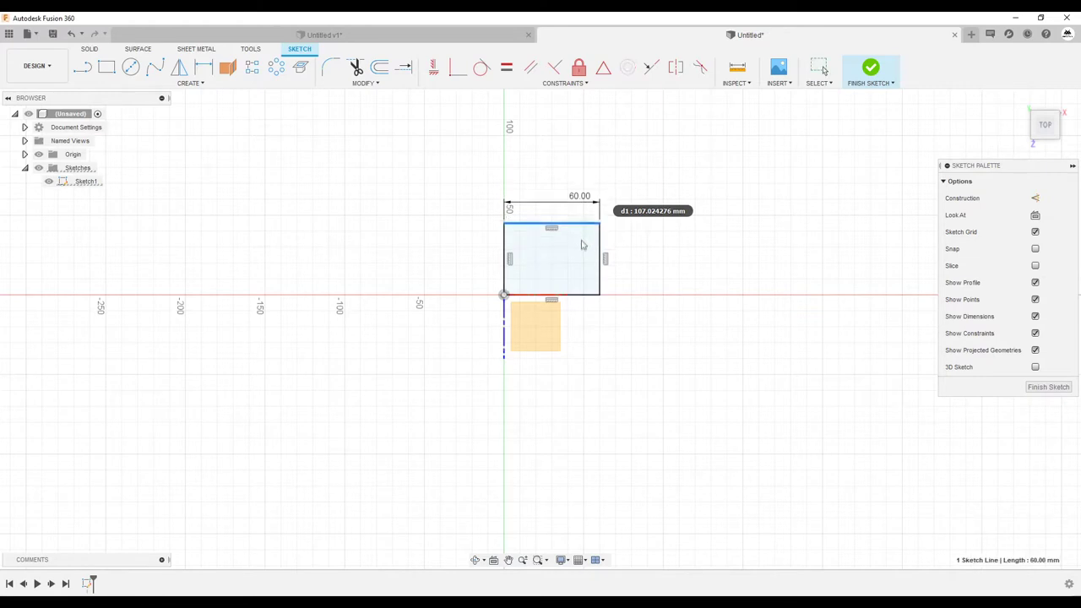
# - Draw a fit-point spline from the rectangle's top-left corner to its bottom-right corner
pyautogui.click(154, 68)
pyautogui.scroll(3, 621, 288)
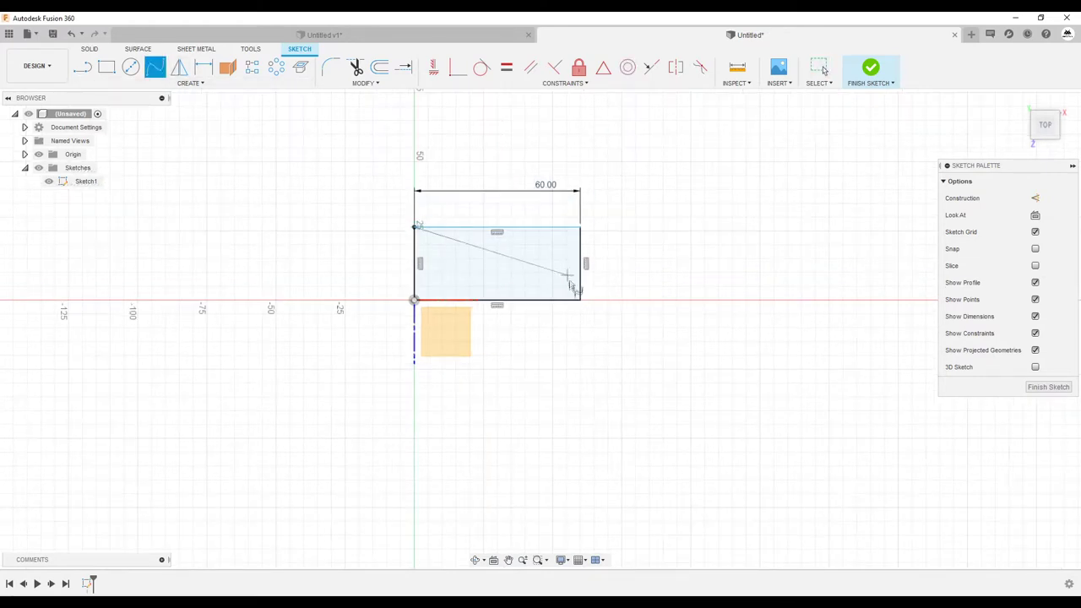
pyautogui.click(583, 301)
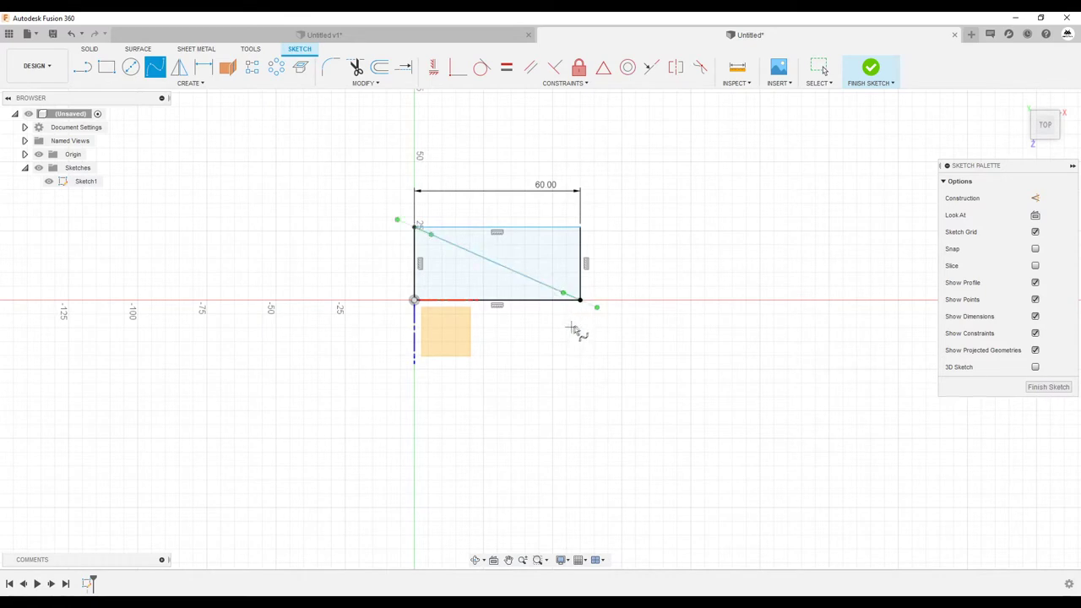
pyautogui.click(597, 310)
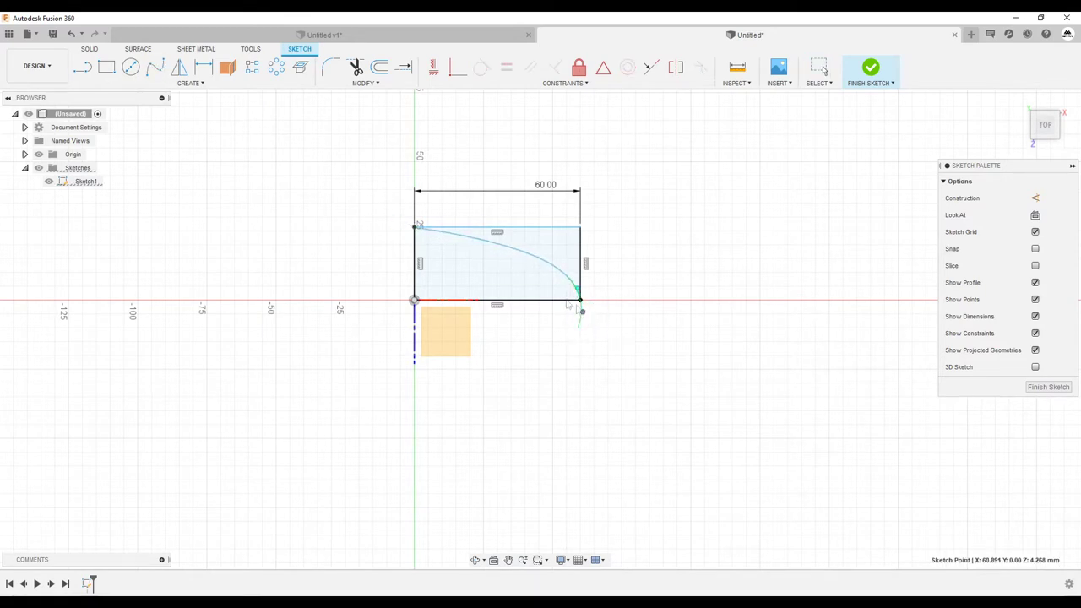
pyautogui.scroll(2, 599, 235)
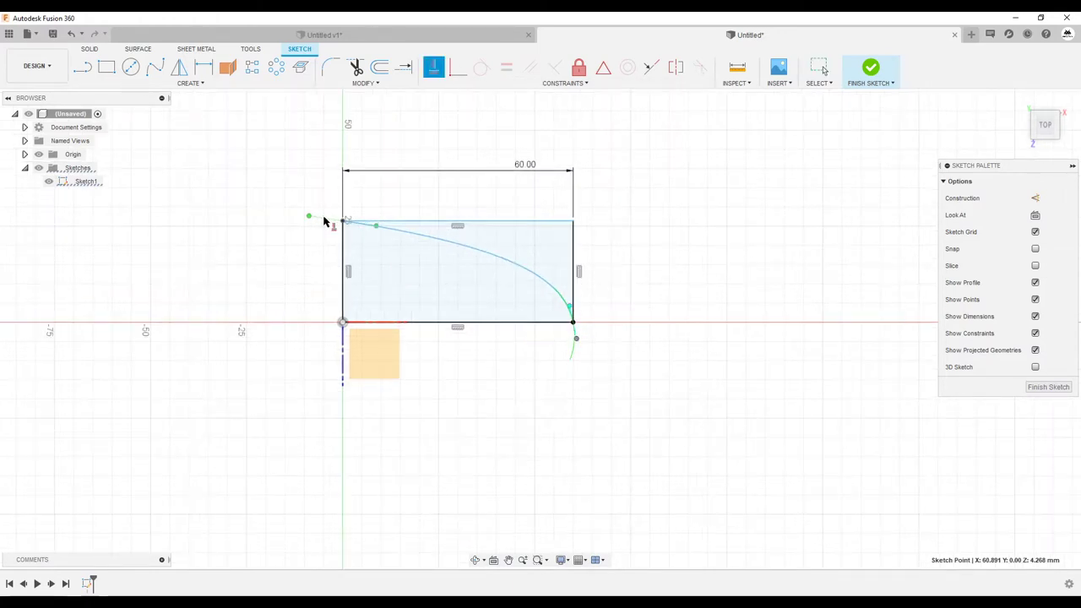
pyautogui.press('Escape')
# - Constrain the spline's top tangent handle horizontal and its bottom handle vertical
pyautogui.click(343, 222)
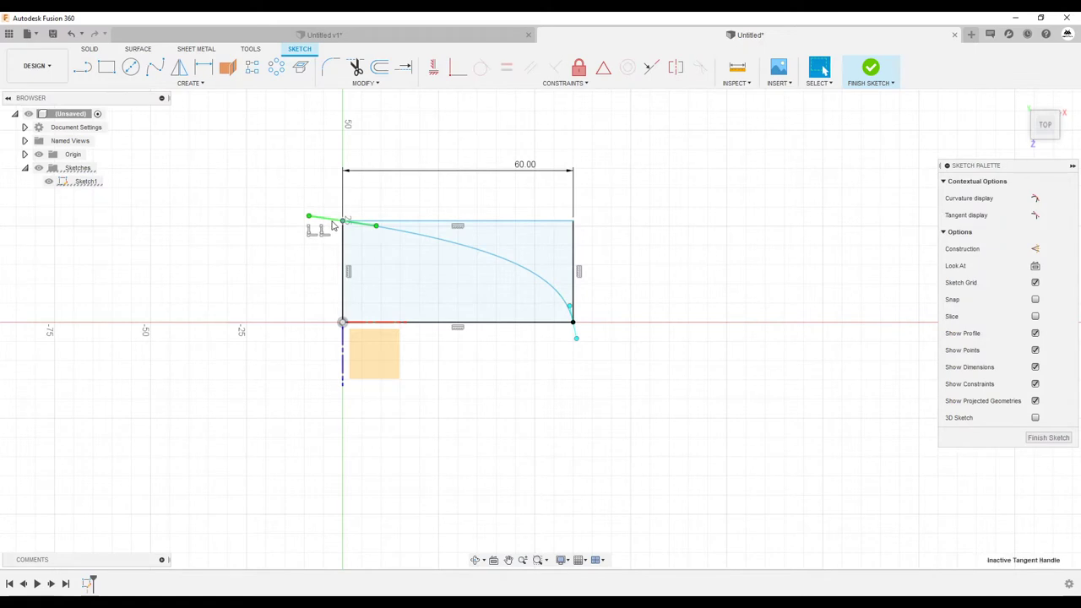
pyautogui.click(434, 71)
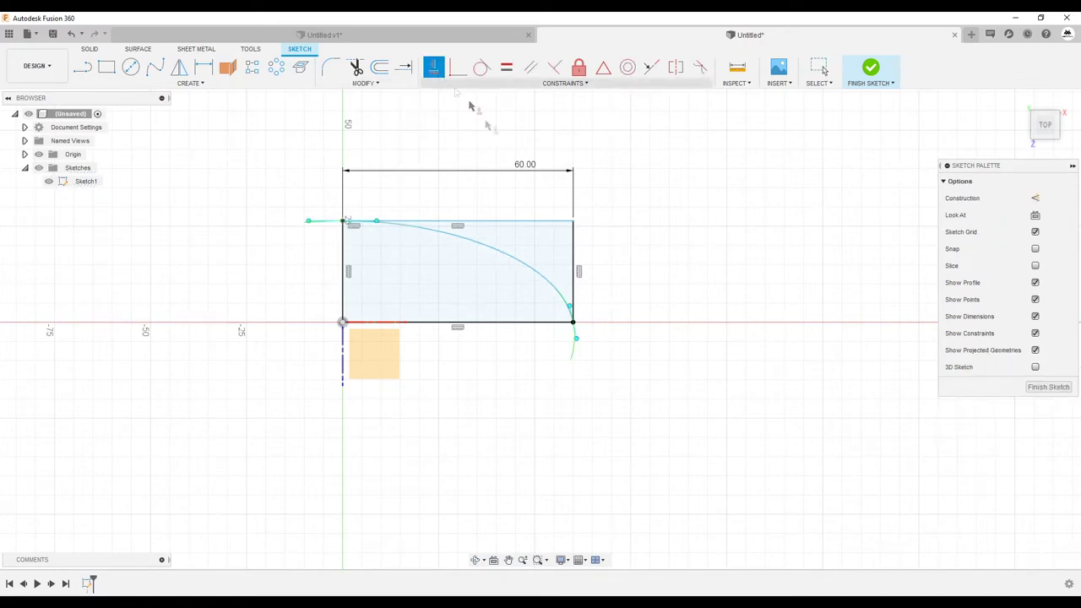
pyautogui.scroll(1, 602, 342)
pyautogui.scroll(2, 600, 341)
pyautogui.press('Escape')
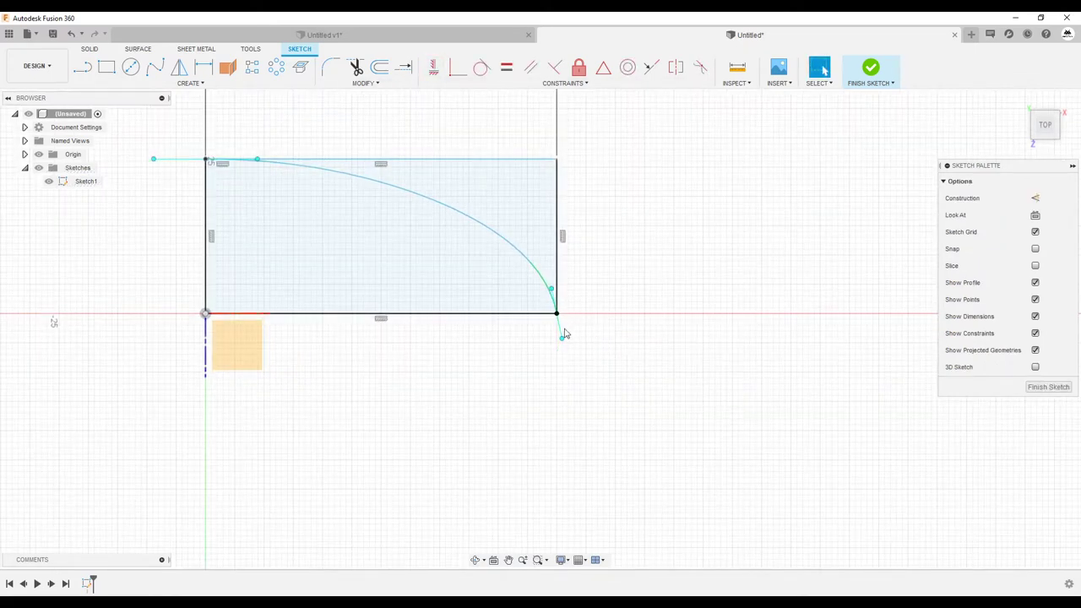
pyautogui.click(561, 334)
pyautogui.click(427, 66)
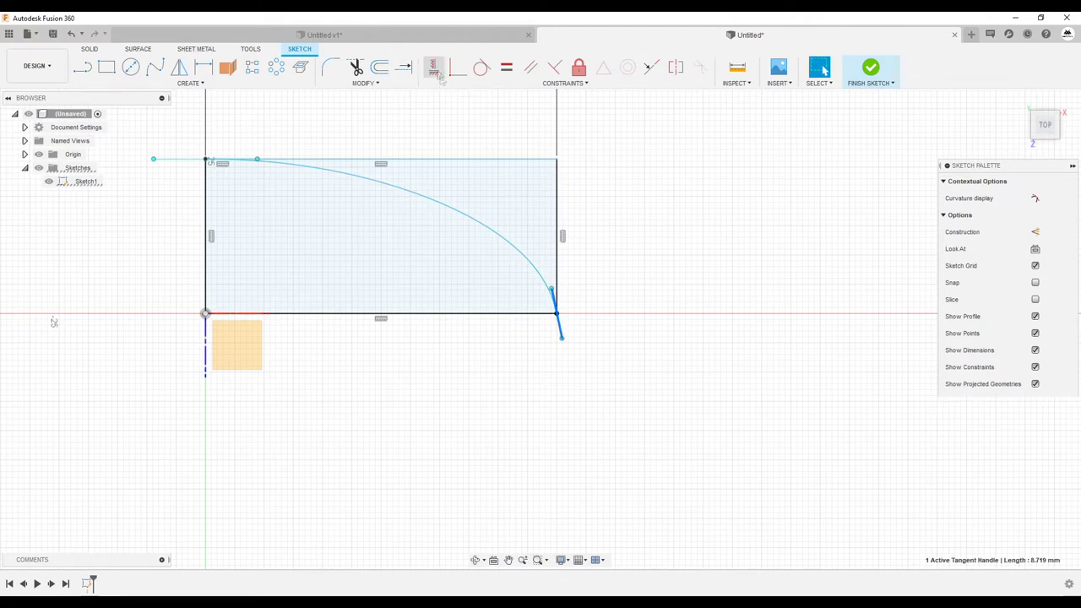
pyautogui.moveTo(559, 346); pyautogui.dragTo(557, 349)
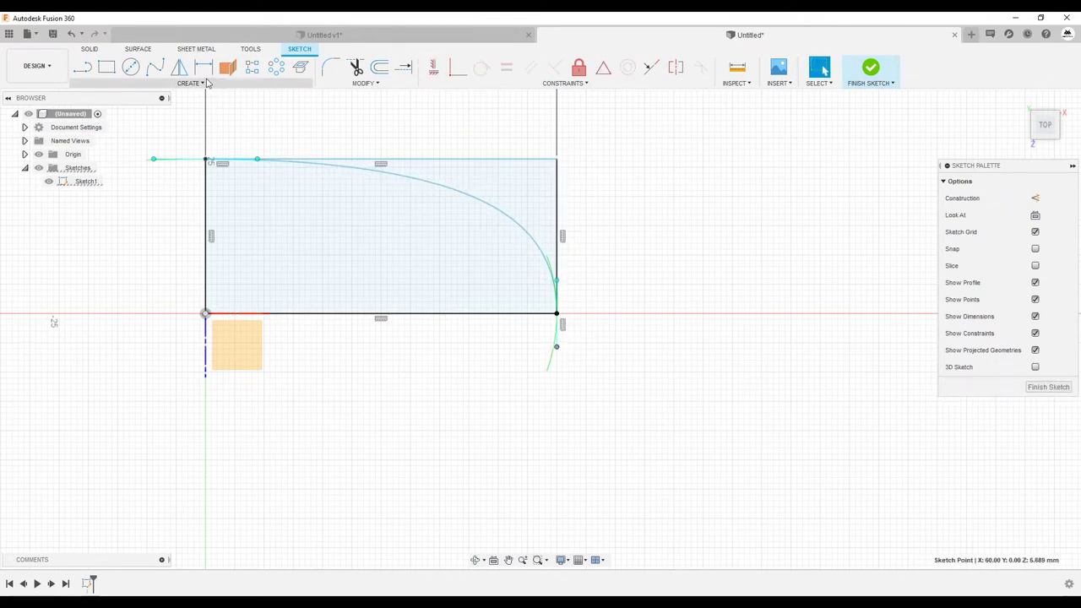
# - Mirror the spline across the rectangle's bottom edge
pyautogui.click(179, 67)
pyautogui.click(525, 234)
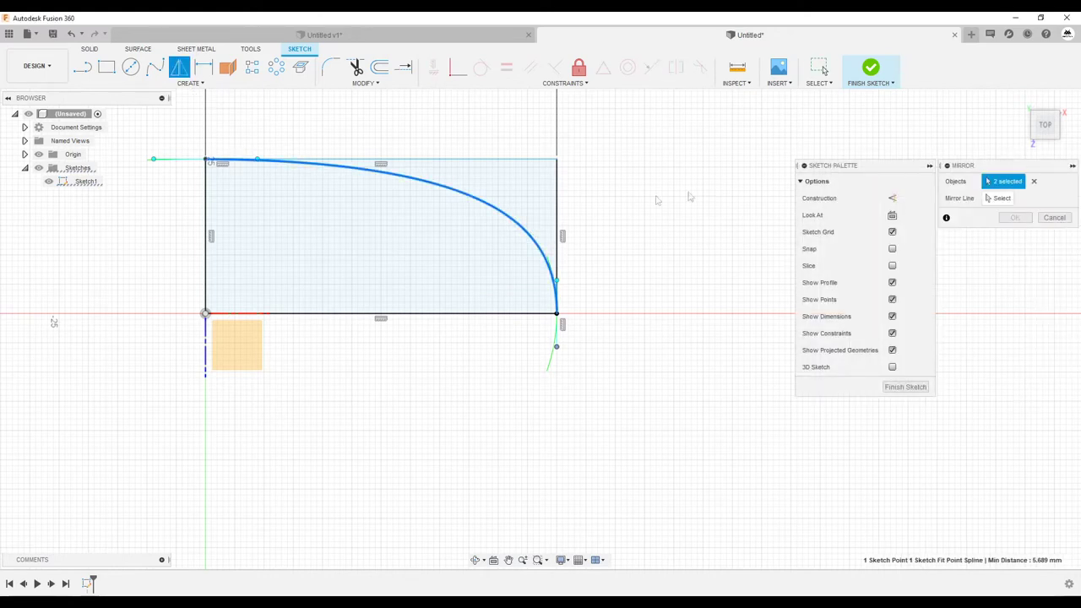
pyautogui.click(421, 318)
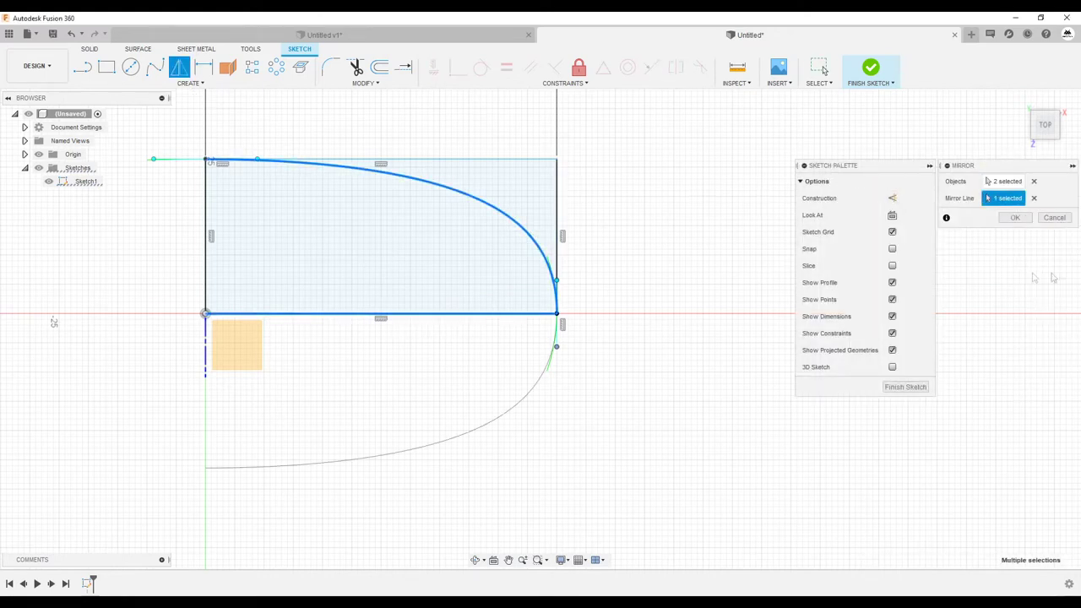
pyautogui.click(1015, 217)
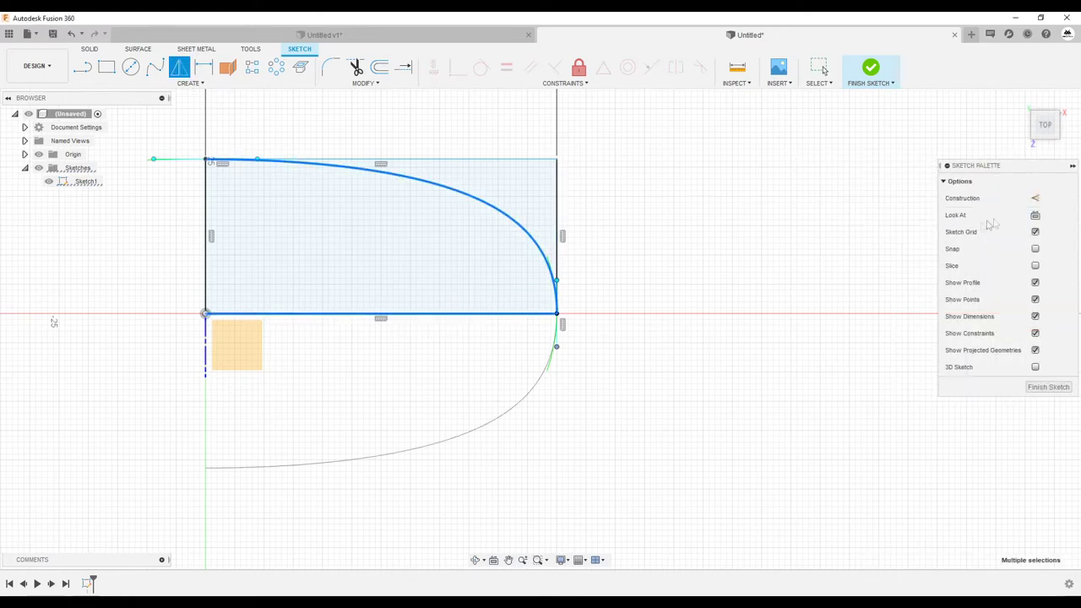
# - Mirror both splines across the rectangle's left edge to close the oval, and finish the sketch
pyautogui.click(179, 68)
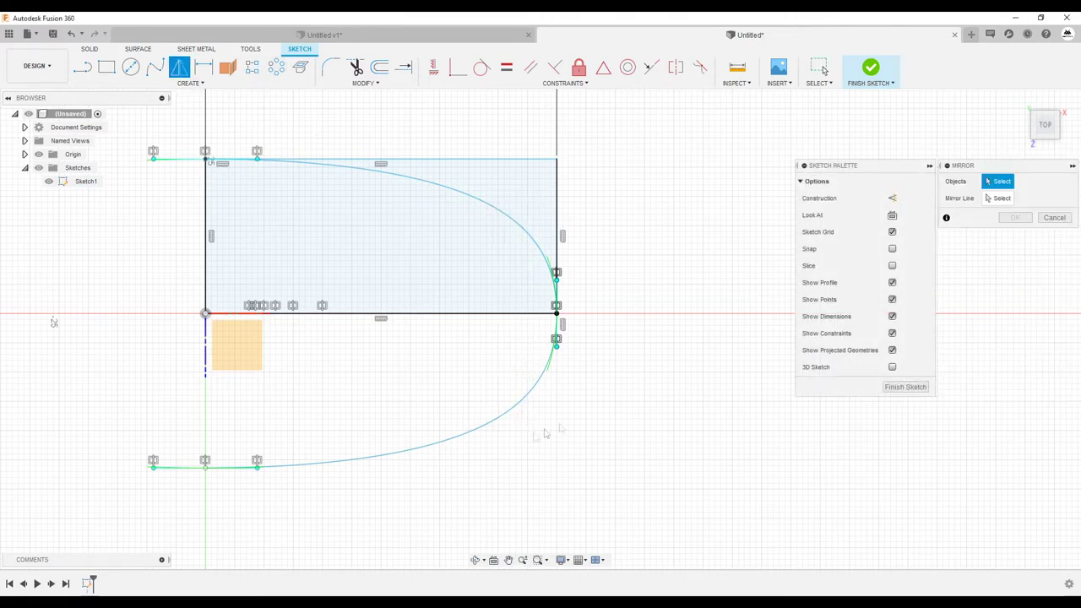
pyautogui.click(498, 214)
pyautogui.click(541, 372)
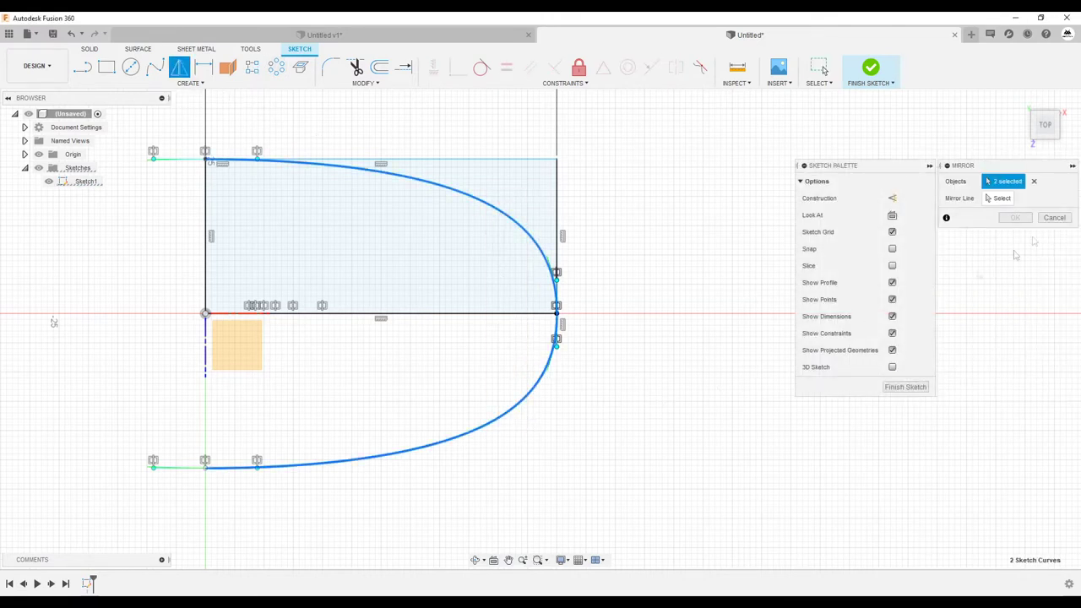
pyautogui.click(997, 199)
pyautogui.click(204, 220)
pyautogui.scroll(-3, 651, 326)
pyautogui.click(1013, 218)
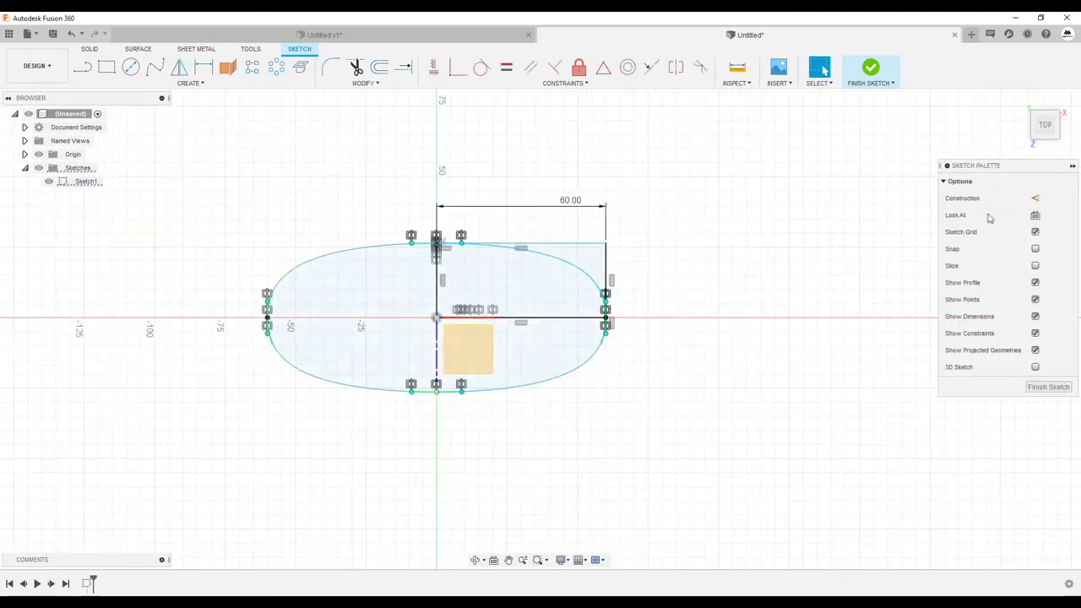
pyautogui.click(1048, 387)
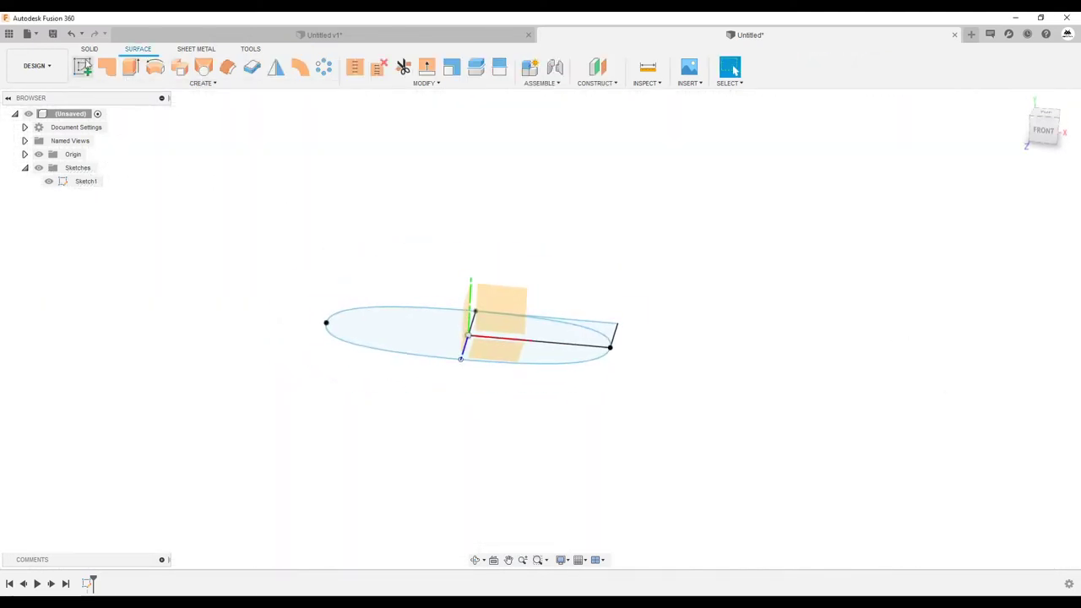
# - Start Sketch2 on the XY front plane and draw a vertical line up from the origin
pyautogui.click(84, 68)
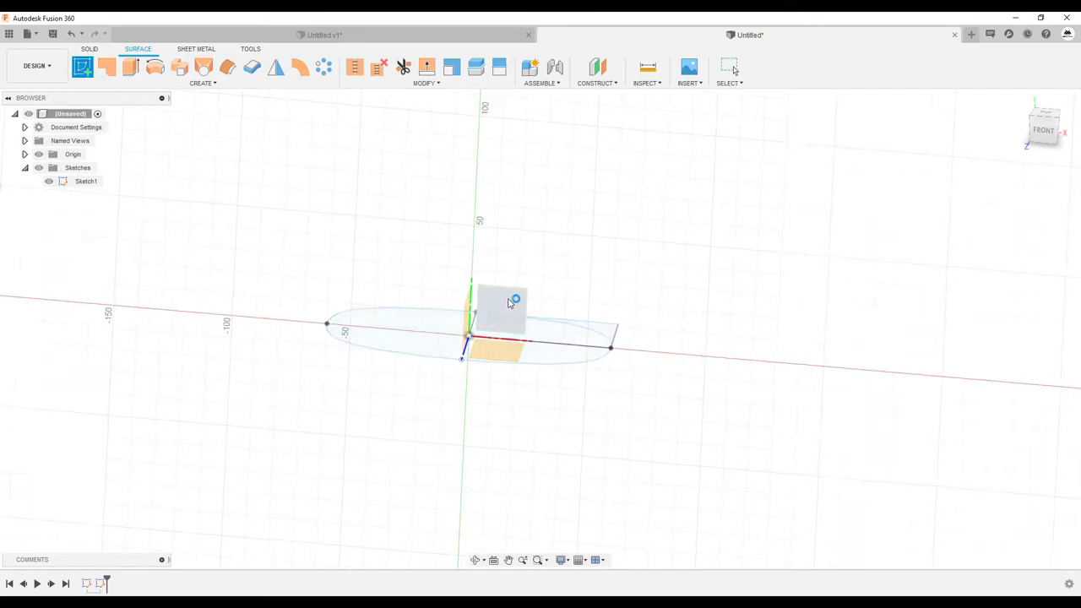
pyautogui.click(519, 300)
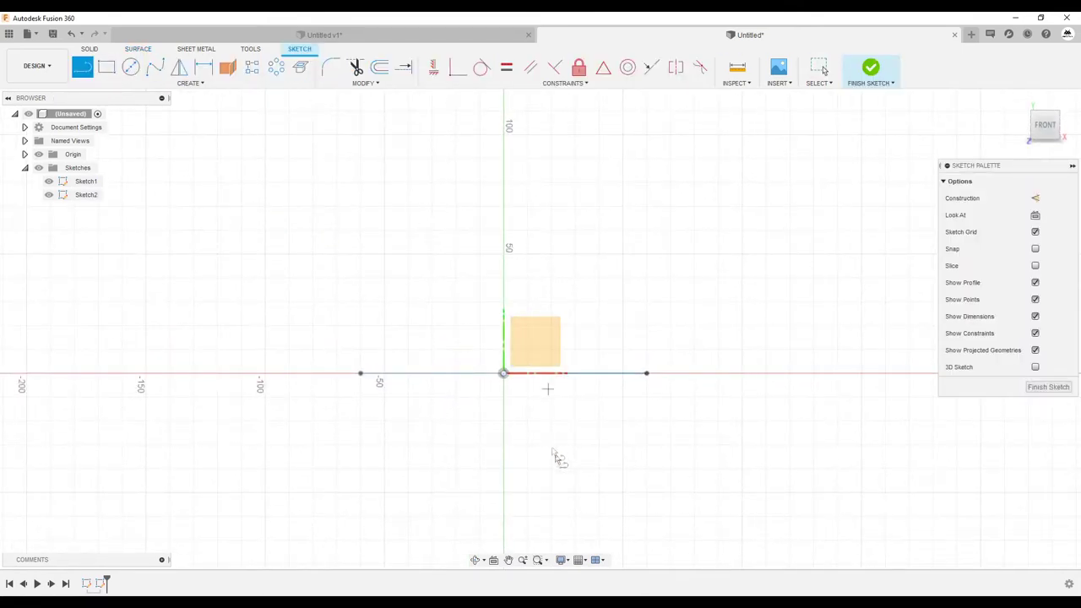
pyautogui.scroll(-2, 549, 433)
pyautogui.click(528, 106)
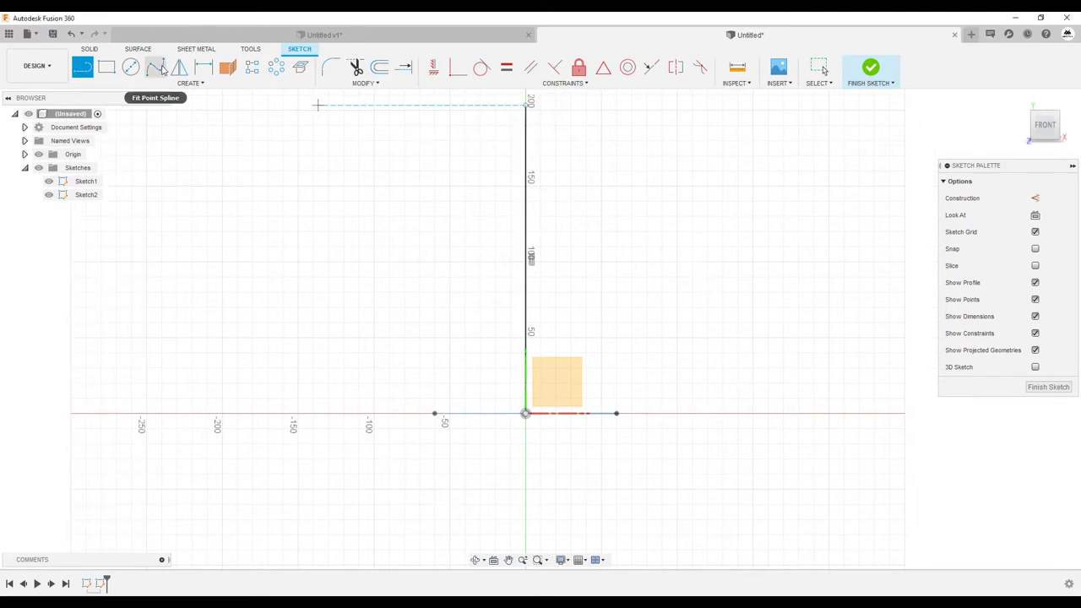
# - Begin a spline, project the oval's curve into the sketch, and square the view to the front
pyautogui.click(157, 68)
pyautogui.scroll(2, 456, 414)
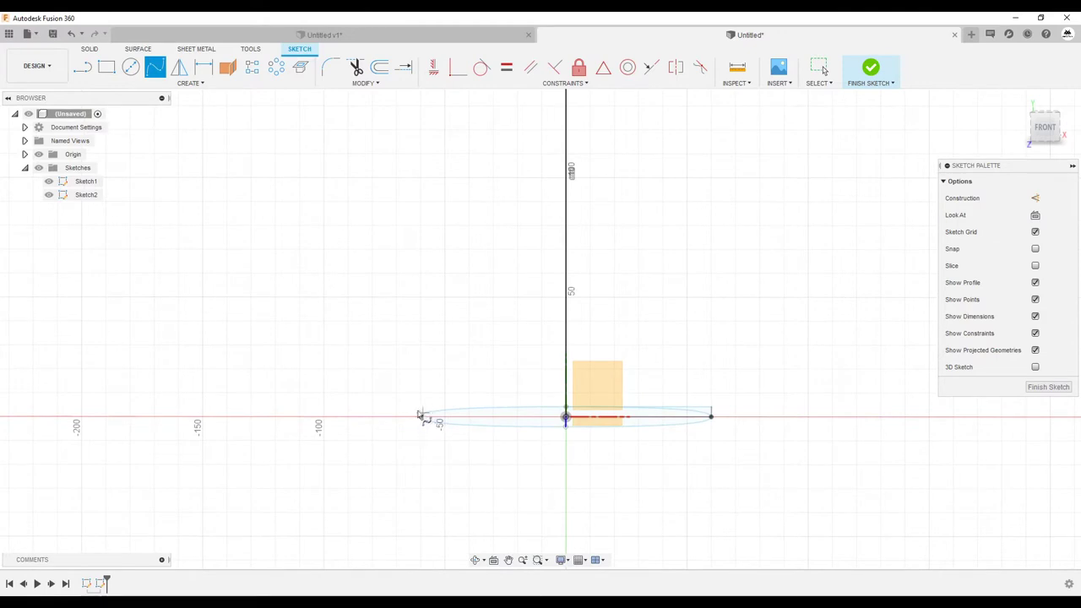
pyautogui.press('p')
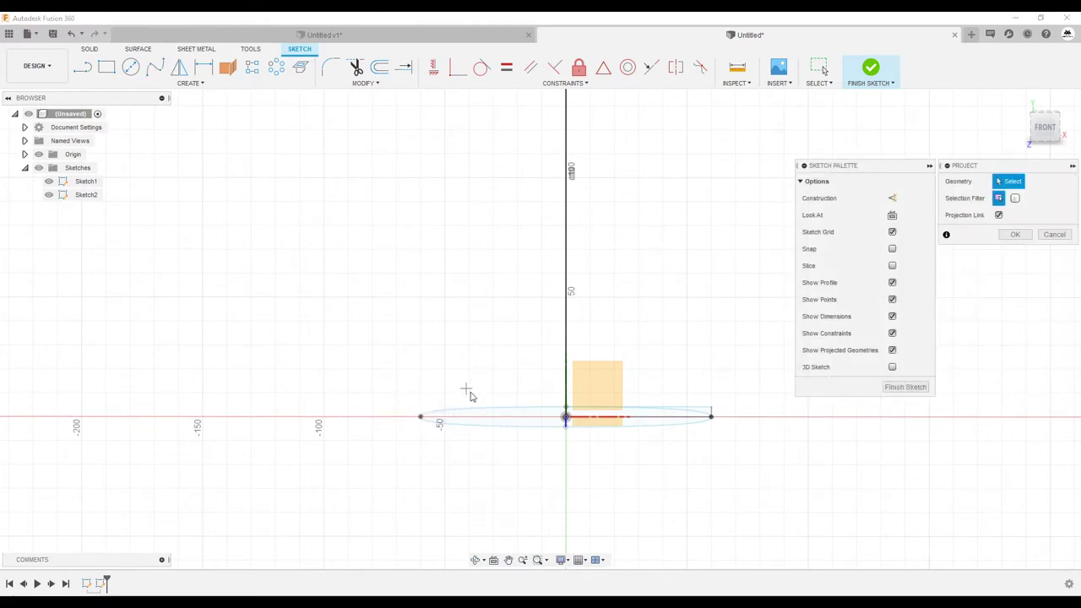
pyautogui.click(442, 422)
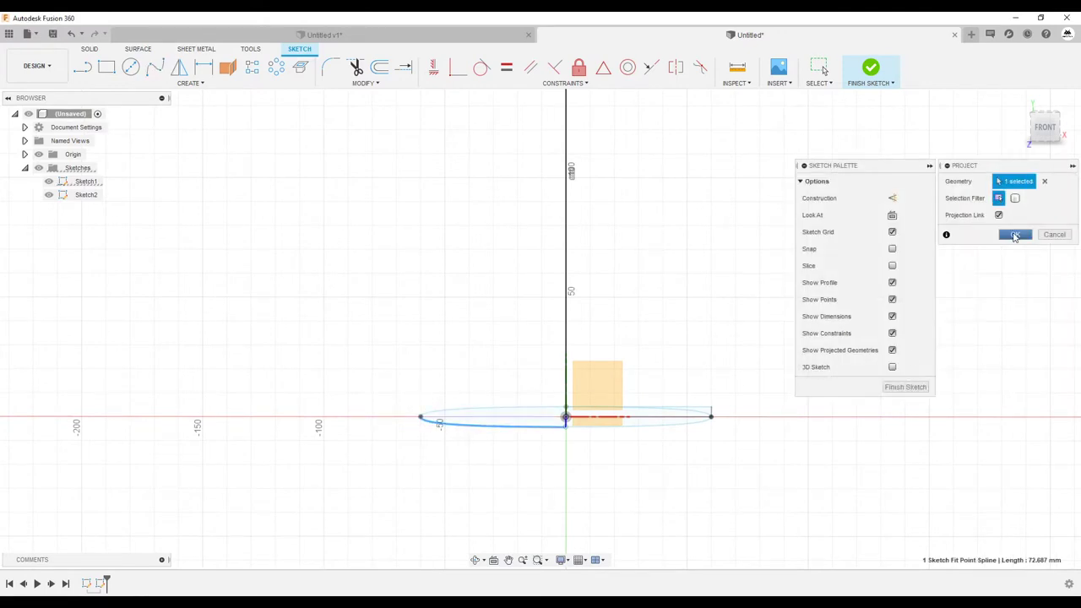
pyautogui.click(1015, 235)
pyautogui.click(1045, 129)
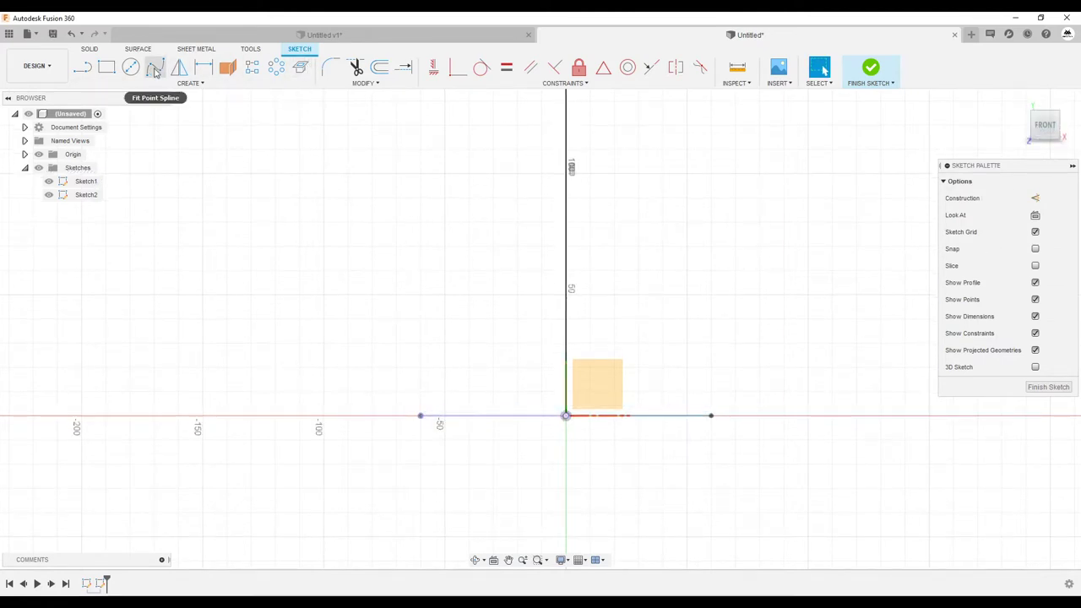
pyautogui.scroll(-1, 380, 405)
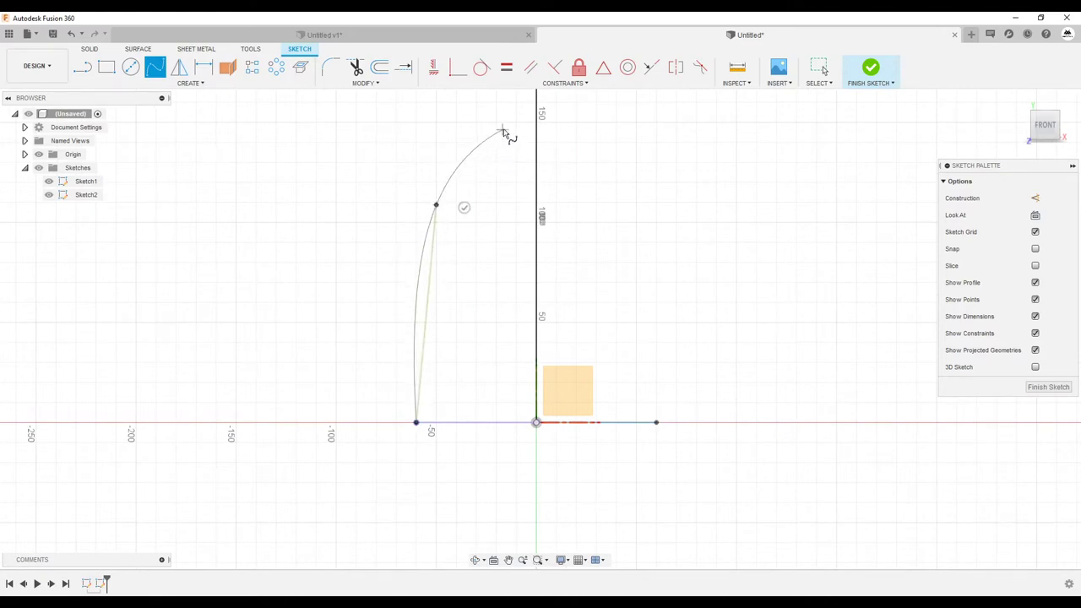
# - Complete the side-profile spline, make the lower line vertical, and drag the spline's middle point to reshape it
pyautogui.click(517, 154)
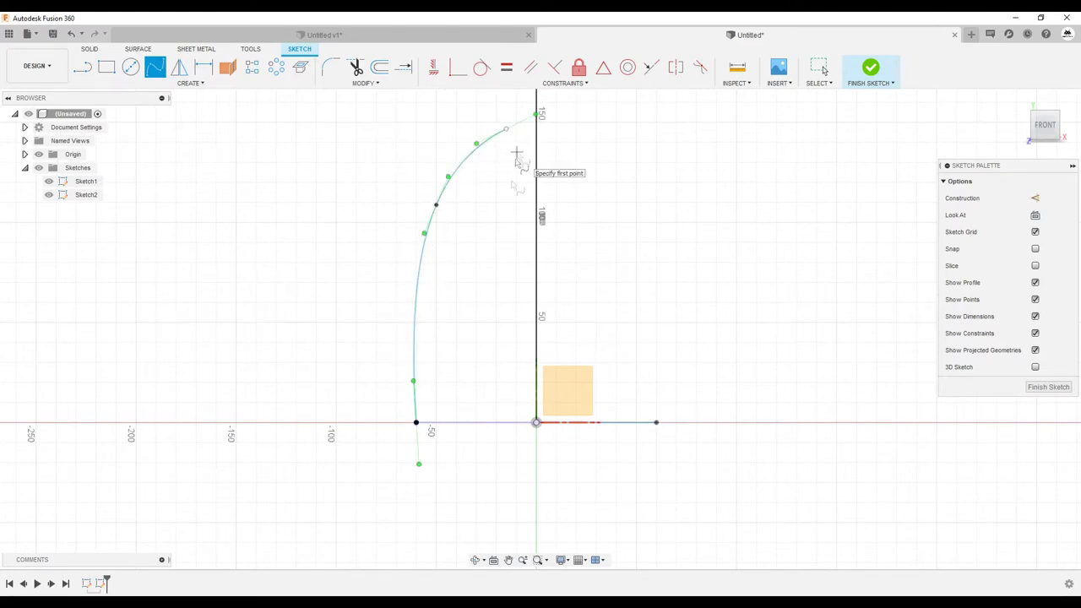
pyautogui.press('Escape')
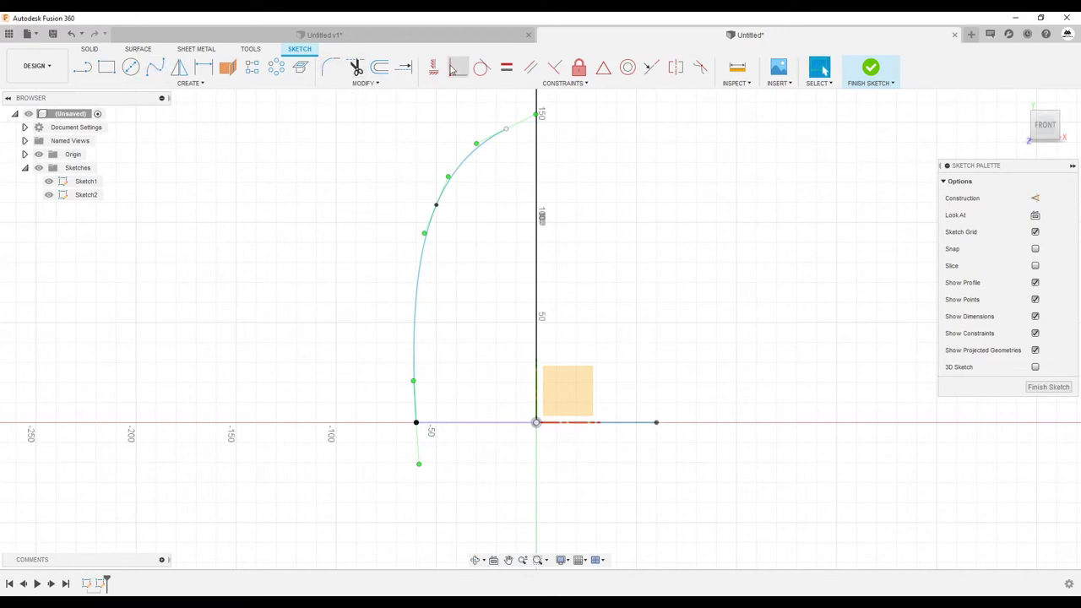
pyautogui.click(437, 69)
pyautogui.click(417, 446)
pyautogui.click(415, 395)
pyautogui.moveTo(437, 205); pyautogui.dragTo(427, 219)
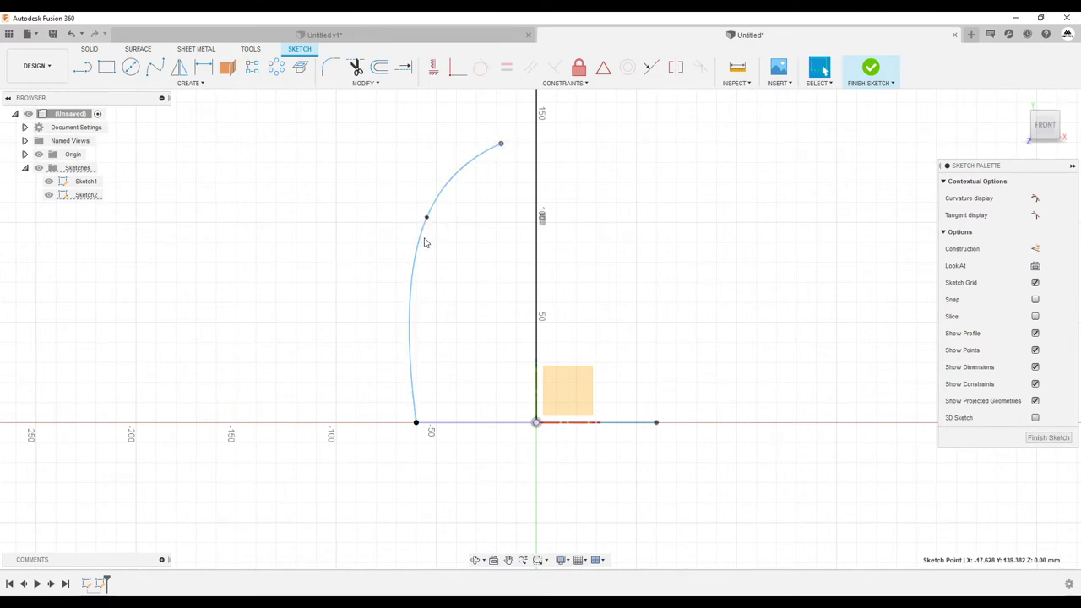
pyautogui.click(140, 49)
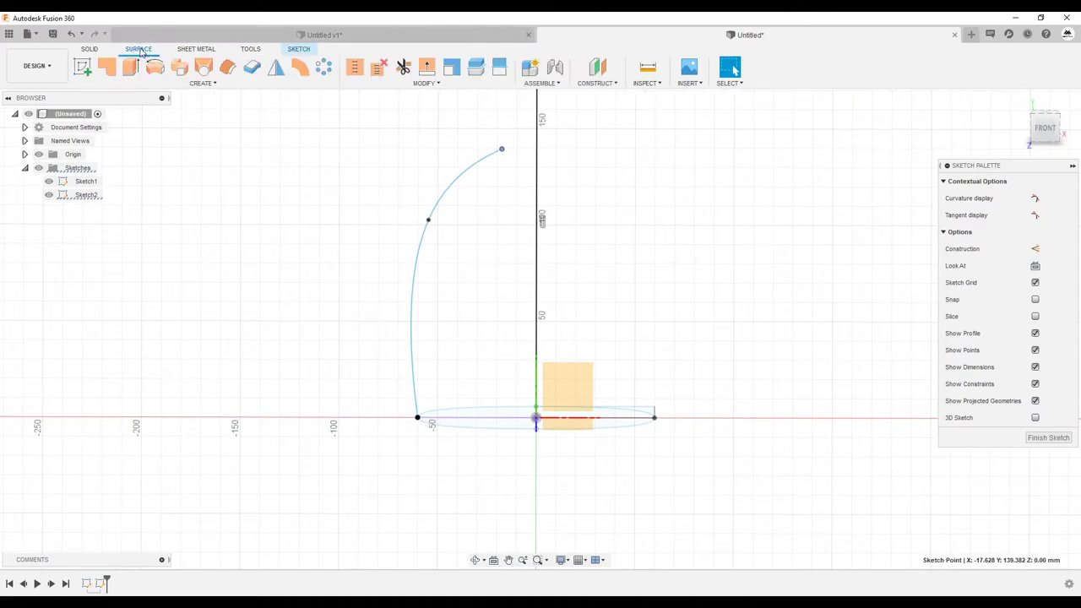
# - Sweep both ellipse halves along the vertical line with the spline as guide rail, creating Body1
pyautogui.click(187, 73)
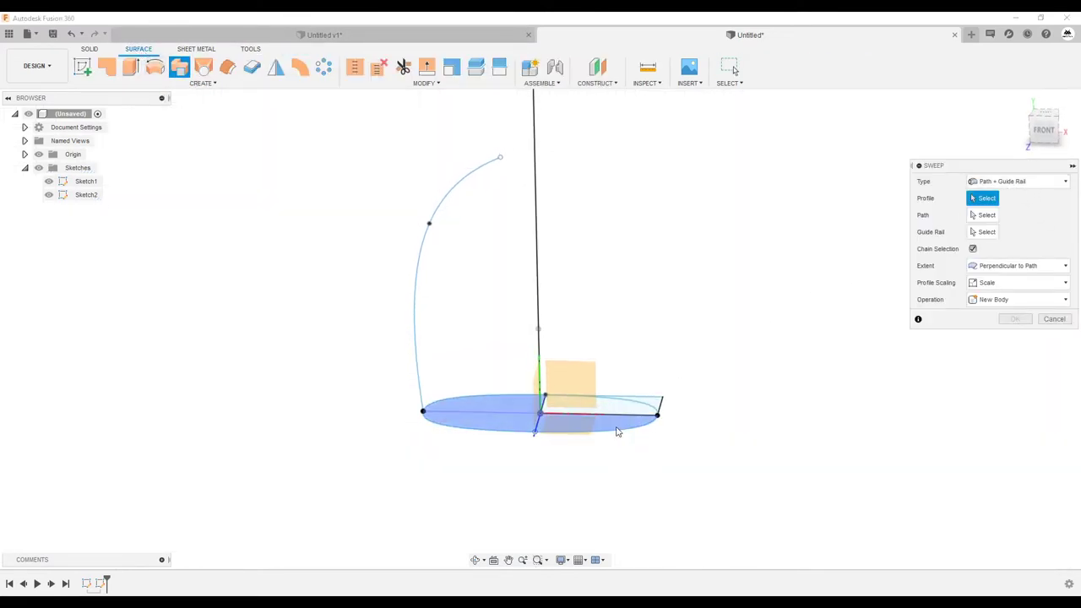
pyautogui.click(616, 429)
pyautogui.click(628, 413)
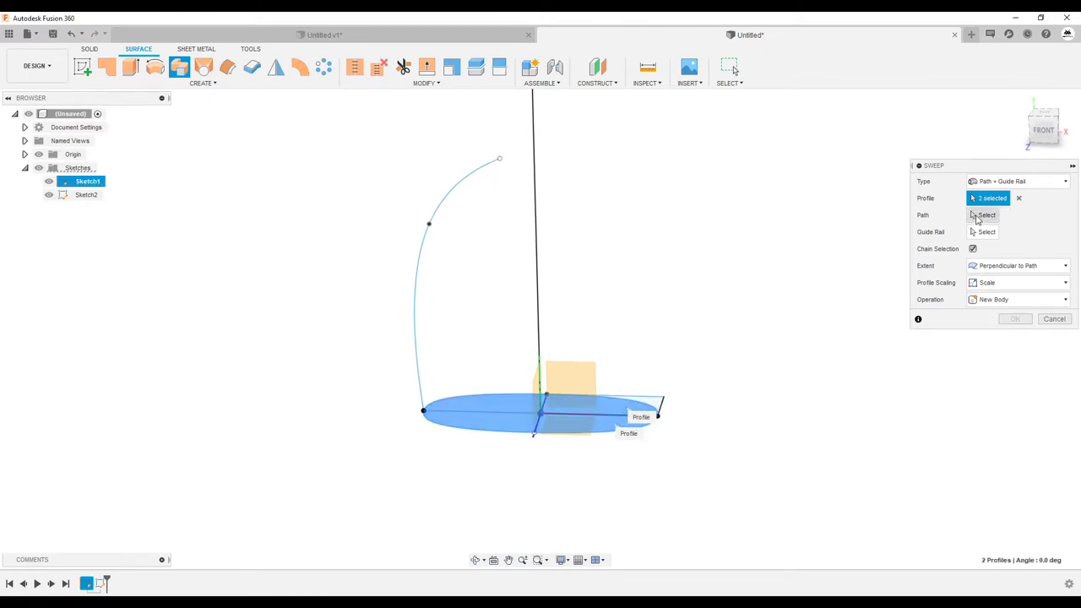
pyautogui.click(979, 216)
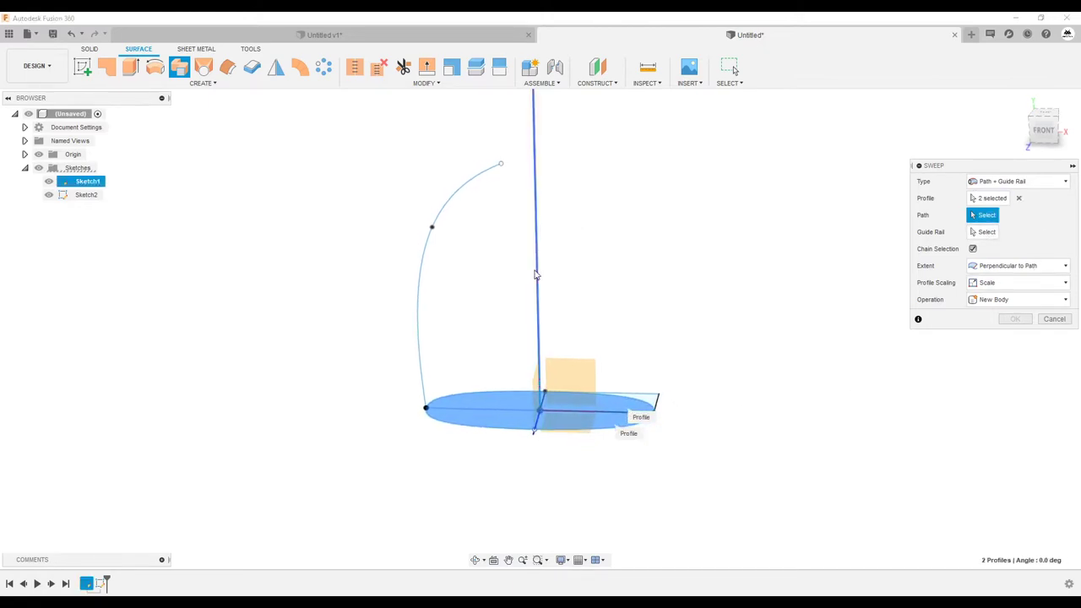
pyautogui.click(535, 274)
pyautogui.click(973, 232)
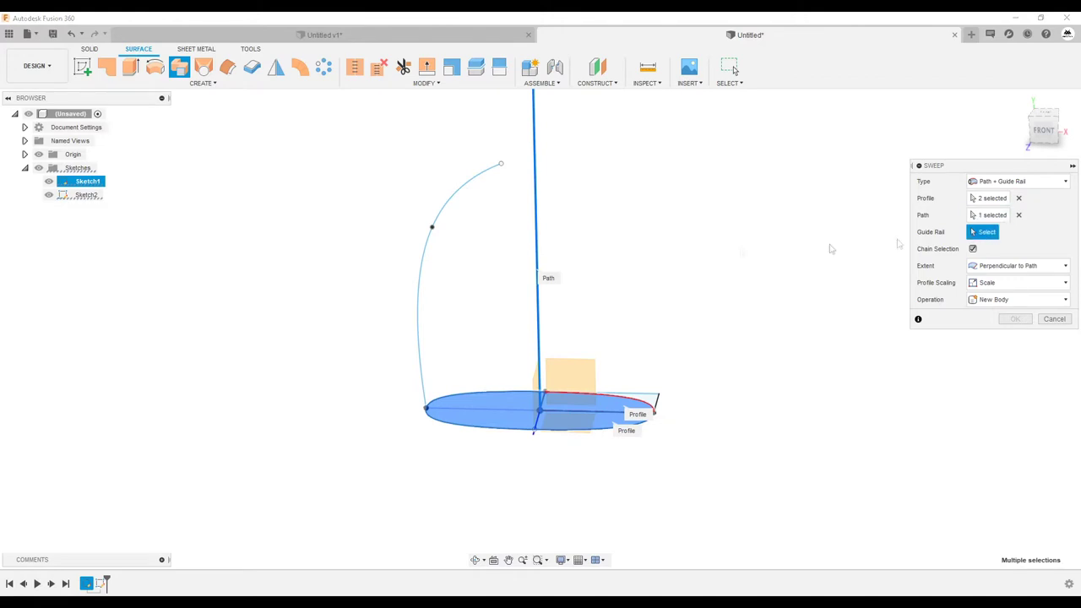
pyautogui.click(418, 270)
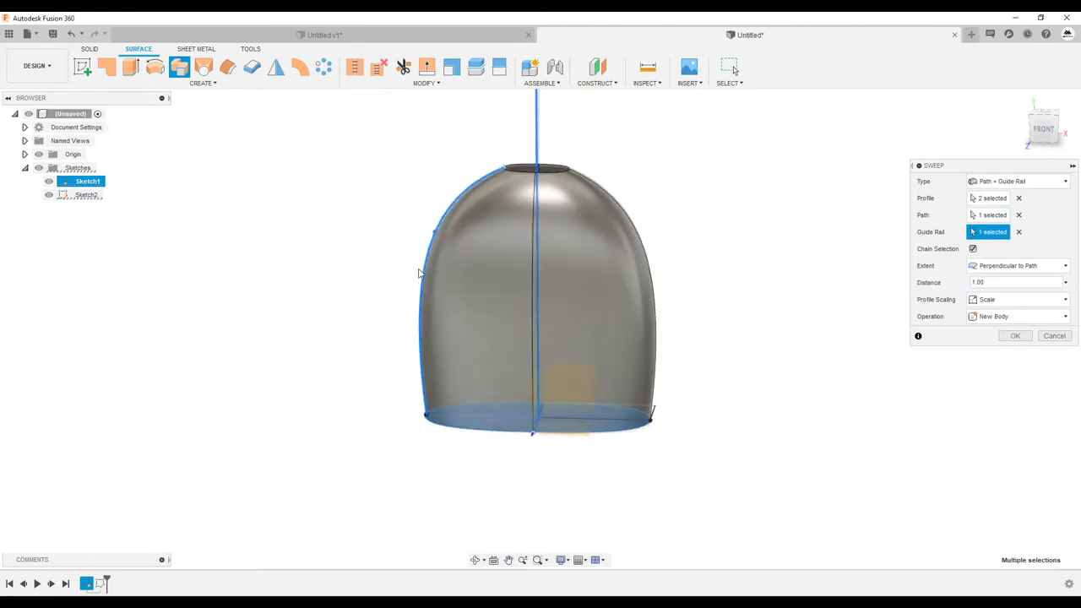
pyautogui.moveTo(418, 273)
pyautogui.keyDown('shift'); pyautogui.mouseDown(button='middle')
pyautogui.moveTo(529, 248)
pyautogui.moveTo(483, 236)
pyautogui.moveTo(478, 218)
pyautogui.moveTo(495, 212)
pyautogui.mouseUp(button='middle'); pyautogui.keyUp('shift')
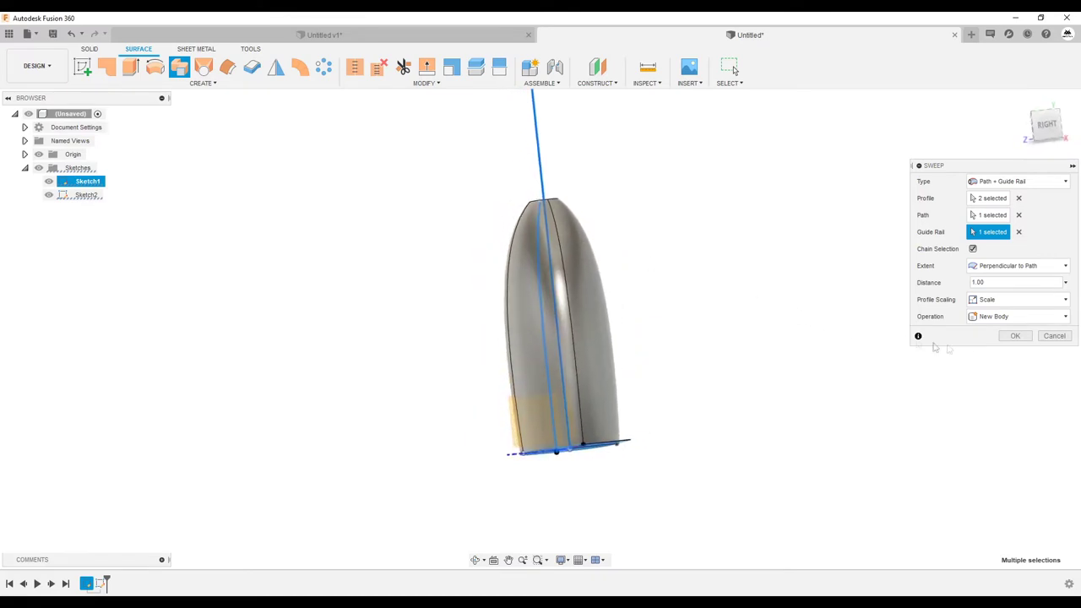
pyautogui.click(1005, 338)
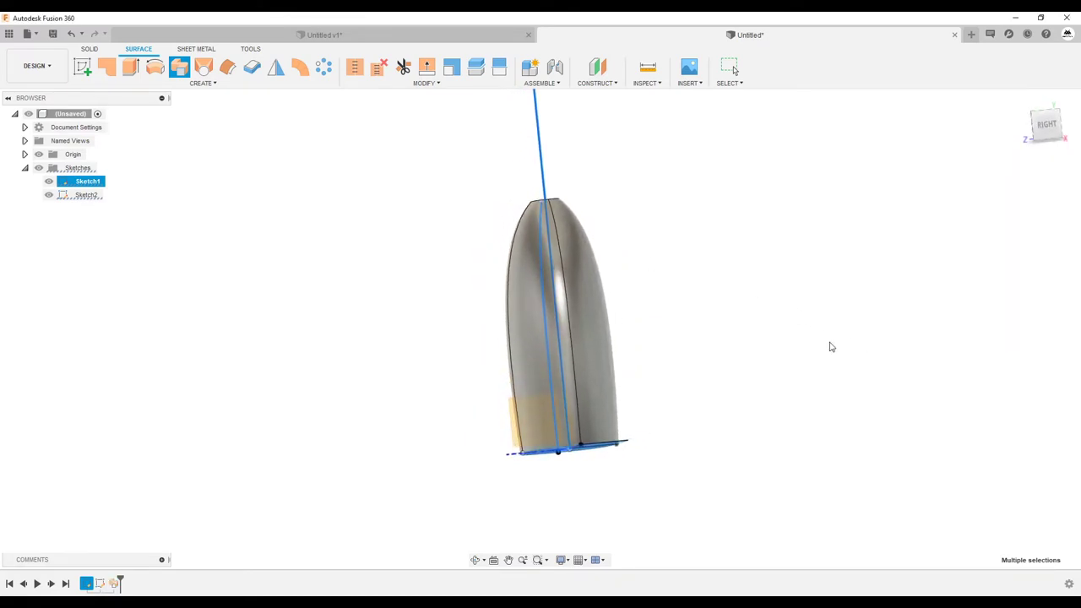
pyautogui.moveTo(647, 343)
pyautogui.keyDown('shift'); pyautogui.mouseDown(button='middle')
pyautogui.moveTo(569, 290)
pyautogui.moveTo(569, 313)
pyautogui.moveTo(566, 213)
pyautogui.moveTo(497, 259)
pyautogui.moveTo(449, 336)
pyautogui.moveTo(425, 333)
pyautogui.moveTo(630, 454)
pyautogui.mouseUp(button='middle'); pyautogui.keyUp('shift')
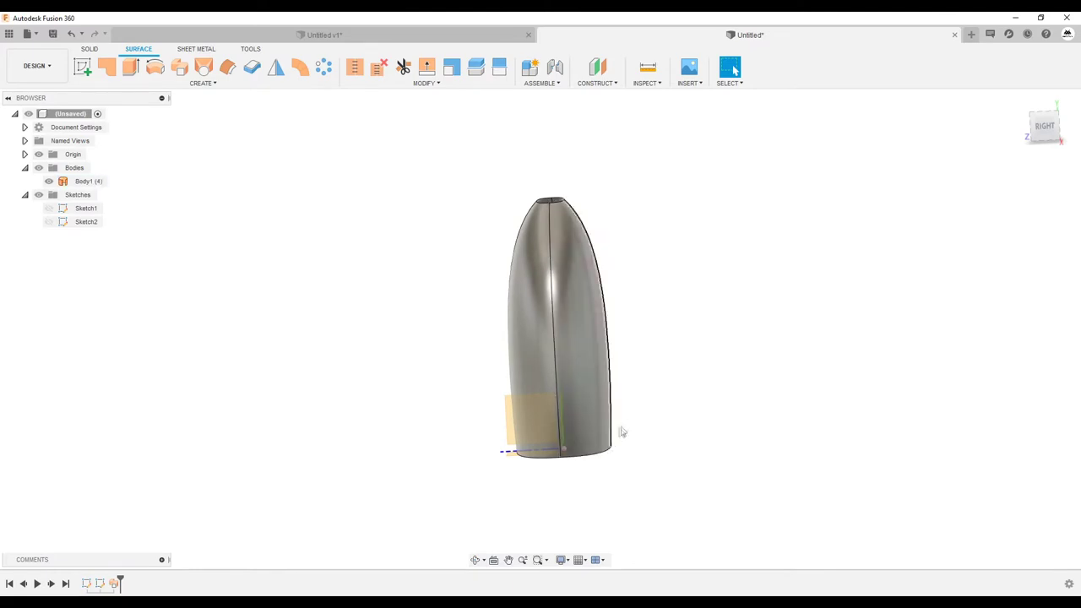
pyautogui.keyDown('shift'); pyautogui.moveTo(584, 286); pyautogui.dragTo(576, 327, button='middle'); pyautogui.keyUp('shift')
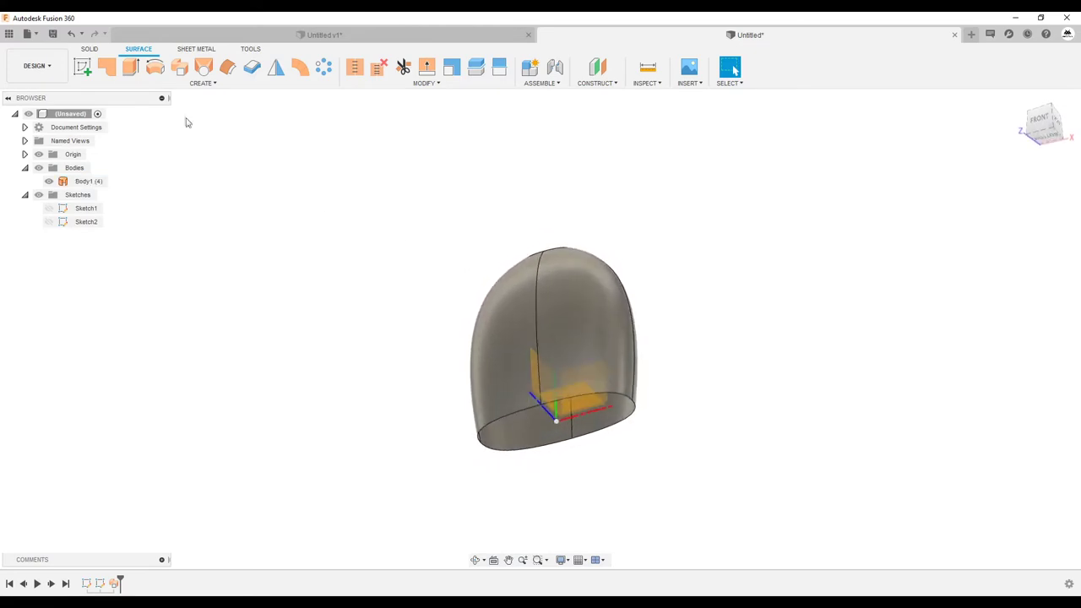
# - Patch the shell's open bottom edge loop
pyautogui.click(107, 66)
pyautogui.click(611, 389)
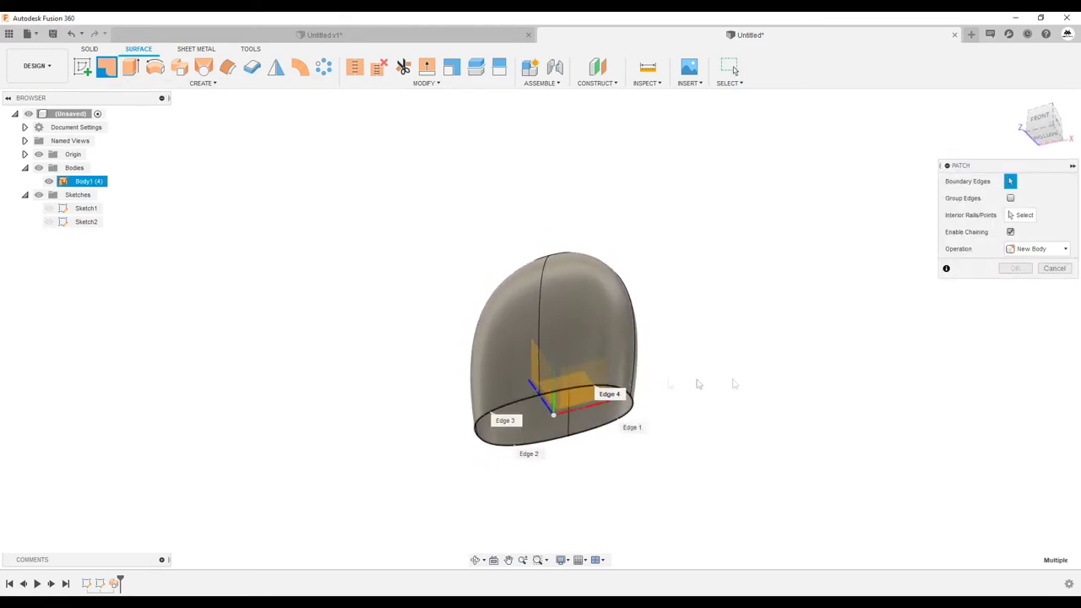
pyautogui.click(1016, 336)
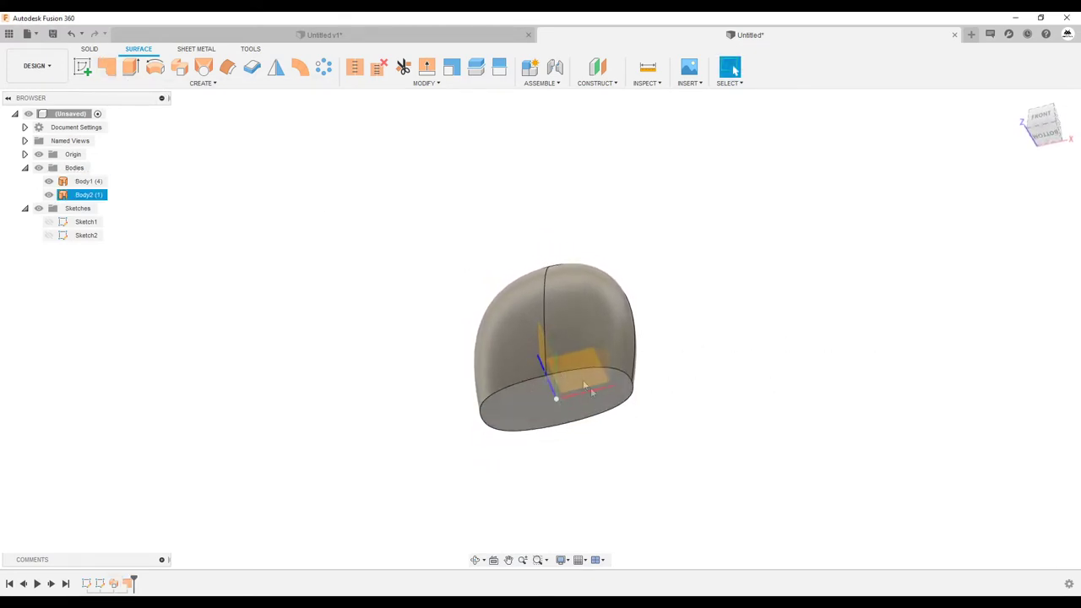
pyautogui.keyDown('shift'); pyautogui.moveTo(591, 387); pyautogui.dragTo(674, 429, button='middle'); pyautogui.keyUp('shift')
# - Stitch the patch and shell into a single body, Body3, and face the front view
pyautogui.press('s')
pyautogui.moveTo(741, 475); pyautogui.dragTo(369, 213)
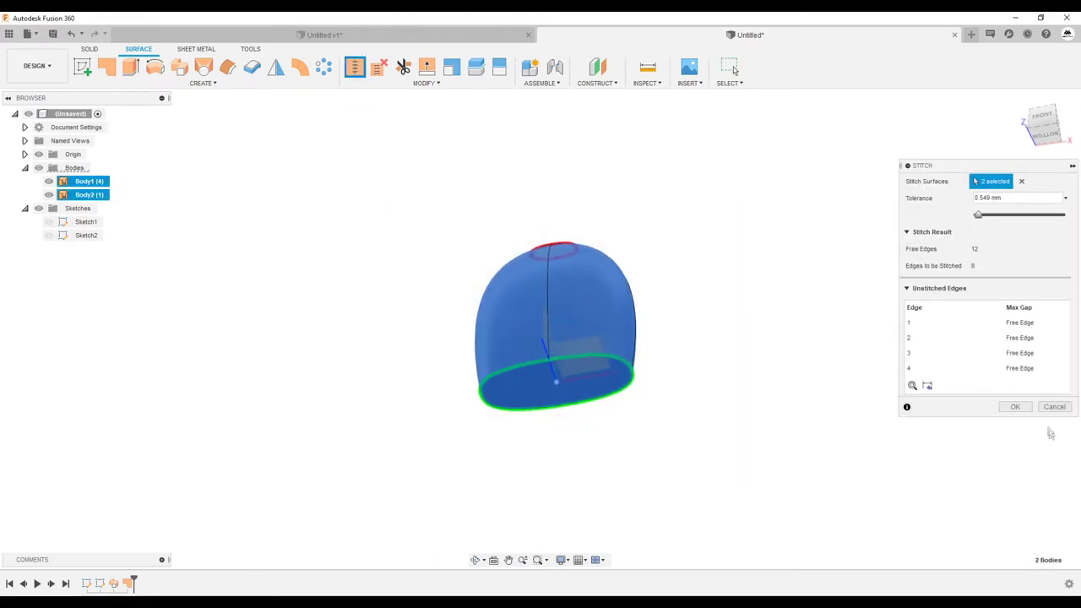
pyautogui.click(1016, 407)
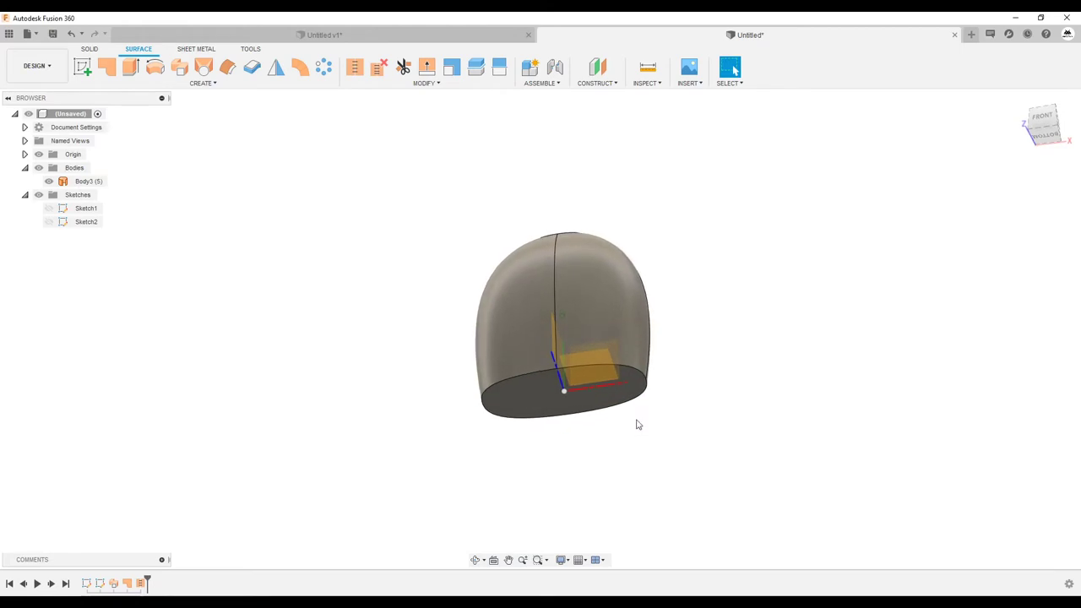
pyautogui.click(538, 395)
pyautogui.click(829, 419)
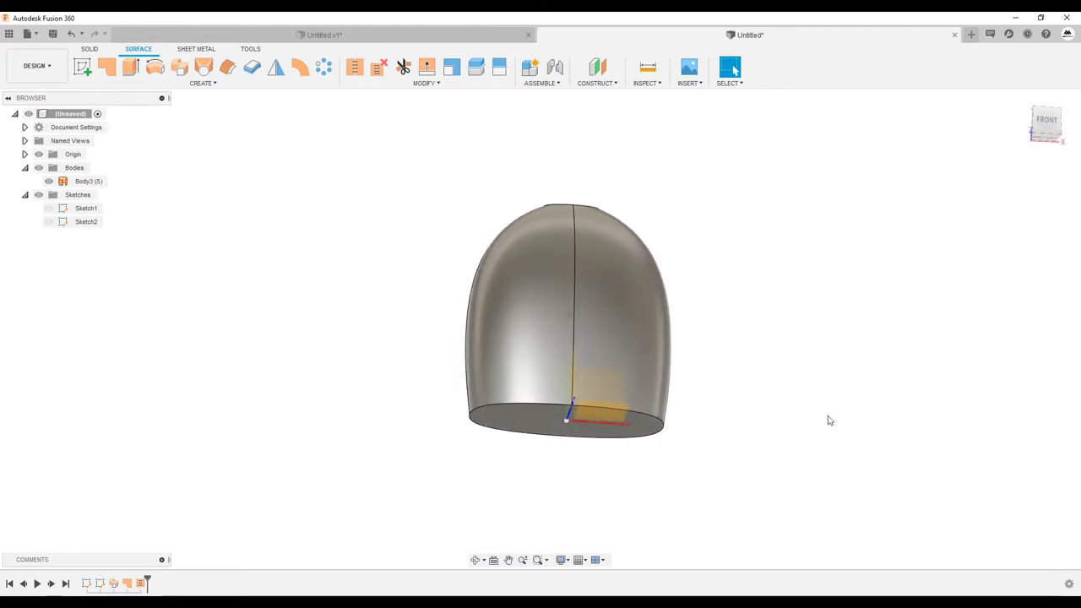
# - Fillet Body3's bottom edge with a 6 mm radius
pyautogui.press('f')
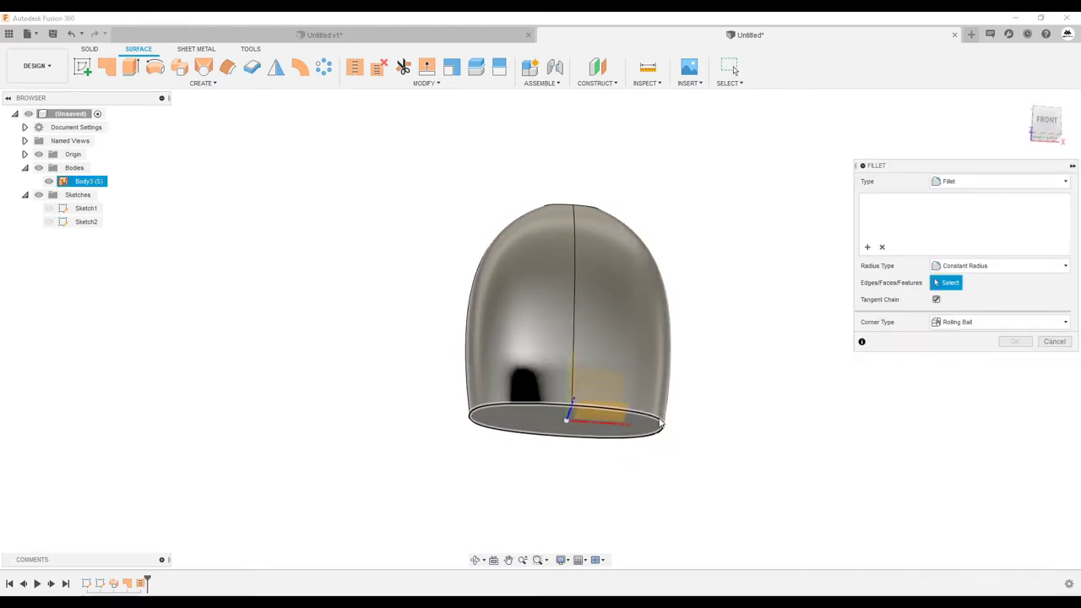
pyautogui.click(661, 422)
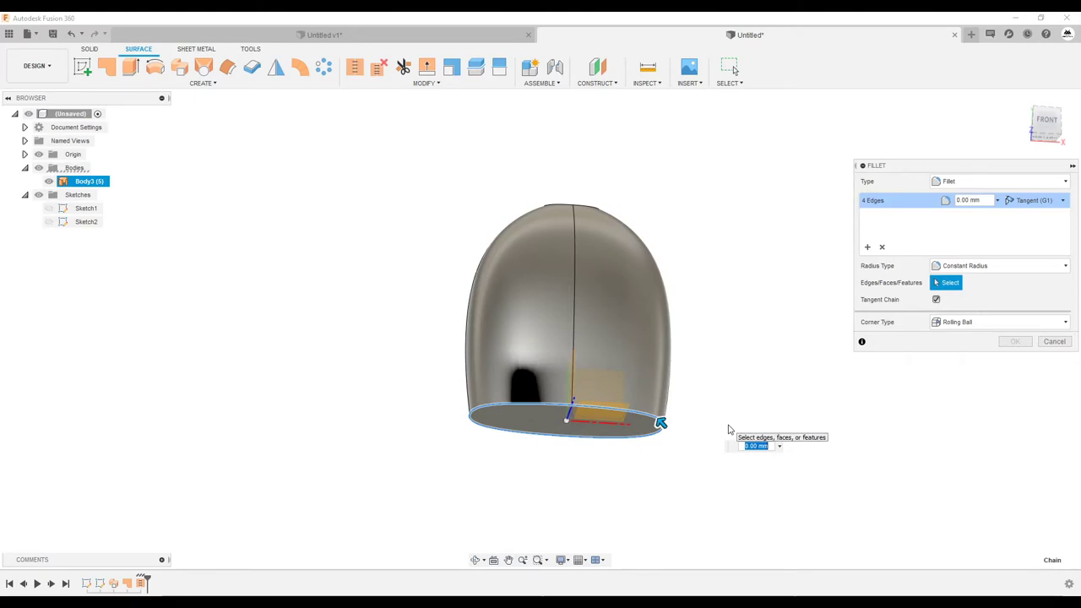
pyautogui.write('5')
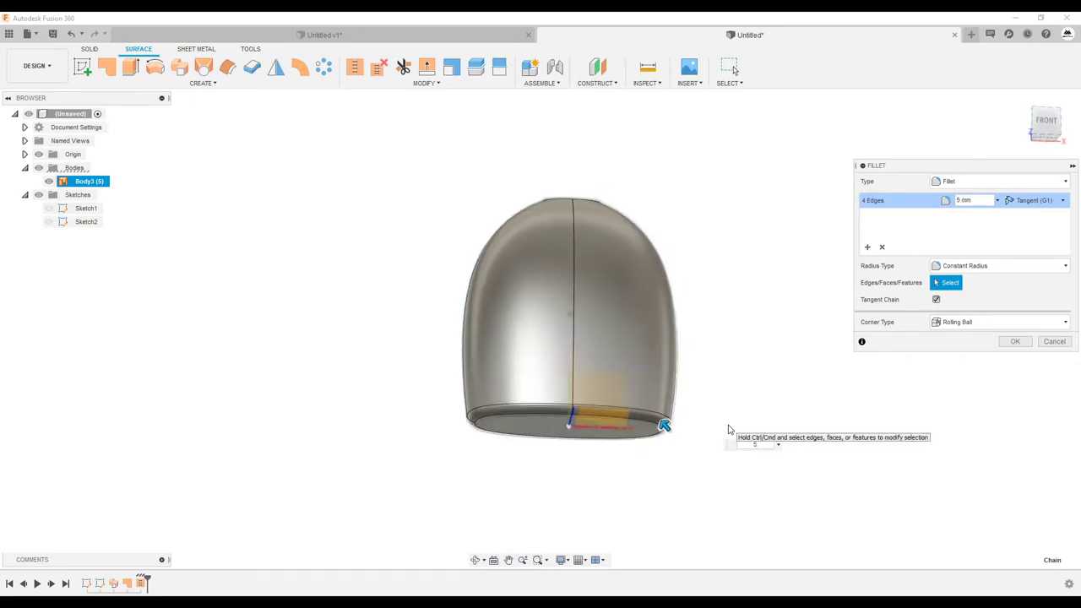
pyautogui.scroll(2, 729, 429)
pyautogui.scroll(2, 692, 461)
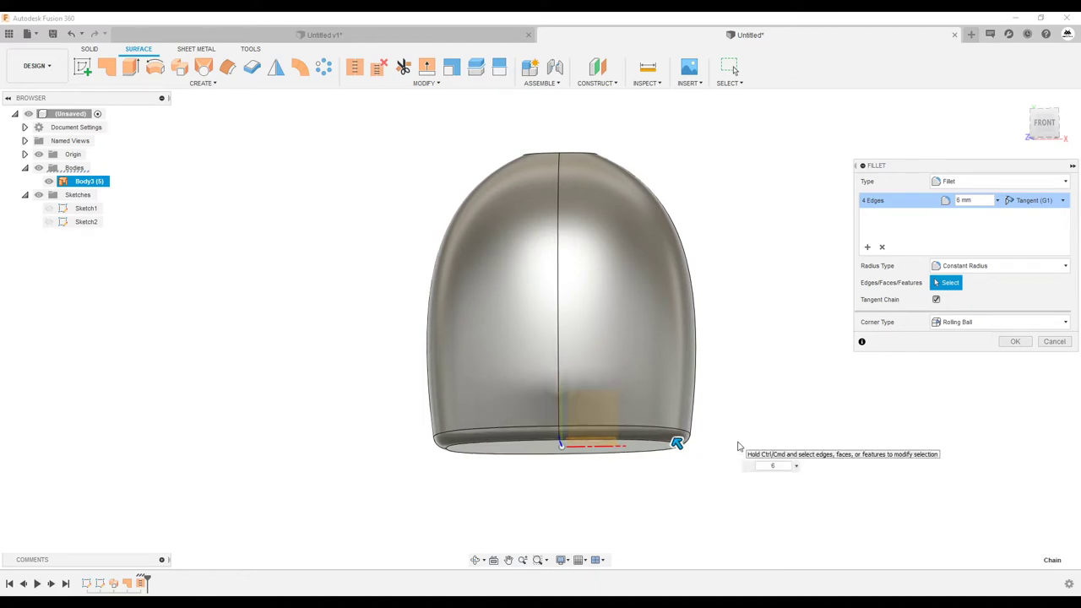
pyautogui.press('Return')
pyautogui.moveTo(738, 446)
pyautogui.keyDown('shift'); pyautogui.mouseDown(button='middle')
pyautogui.moveTo(255, 162)
pyautogui.moveTo(152, 118)
pyautogui.mouseUp(button='middle'); pyautogui.keyUp('shift')
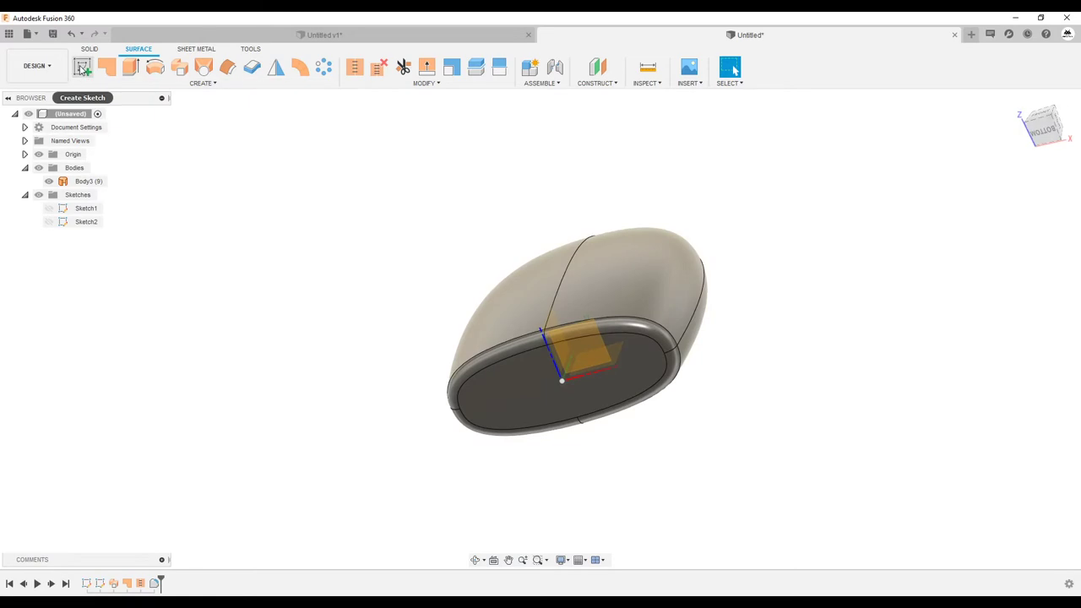
# - Start Sketch3 on the bottle's bottom face and project the face outline into it
pyautogui.click(82, 67)
pyautogui.click(529, 387)
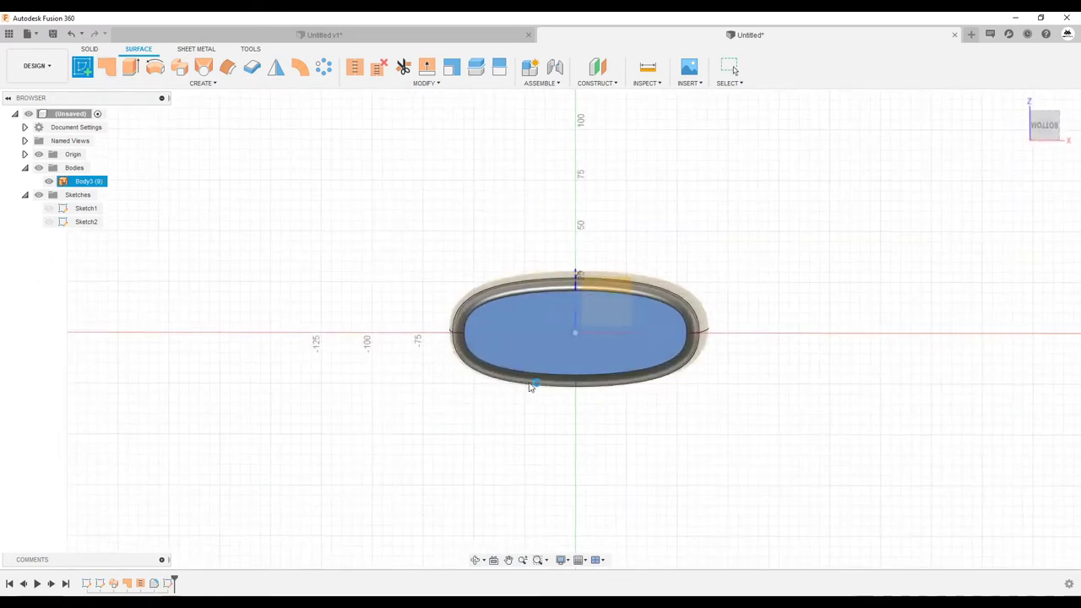
pyautogui.press('p')
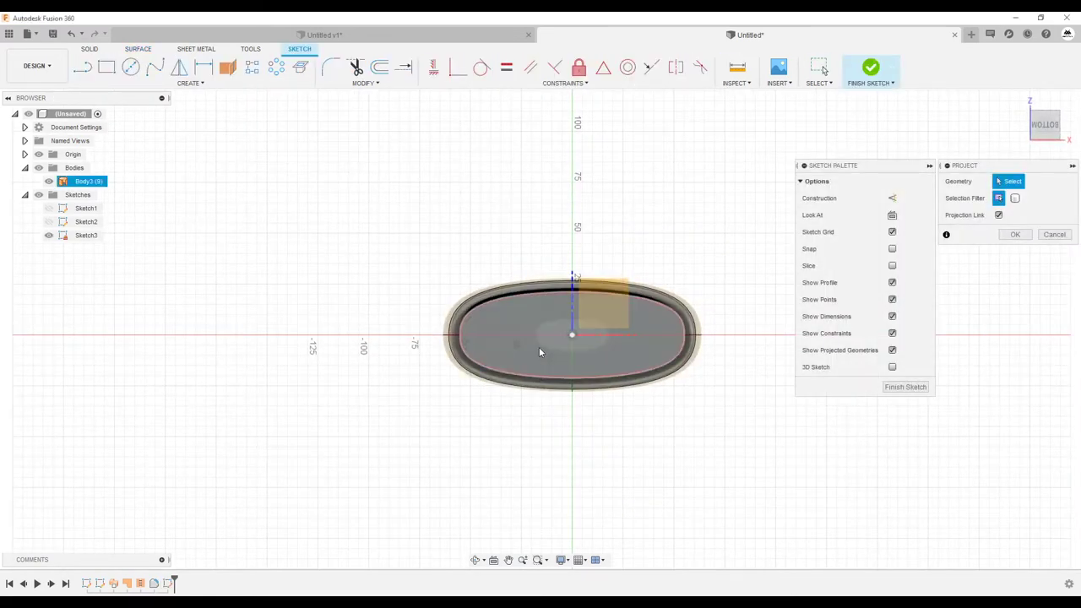
pyautogui.click(539, 347)
pyautogui.press('Return')
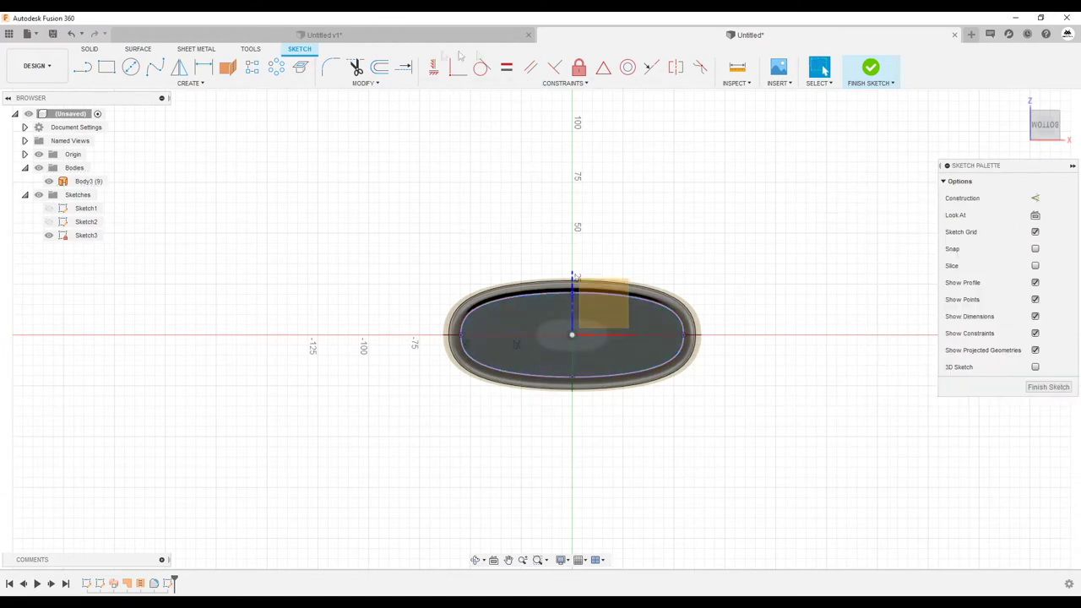
# - Offset the projected outline 10 mm inward to create an inner oval
pyautogui.click(380, 67)
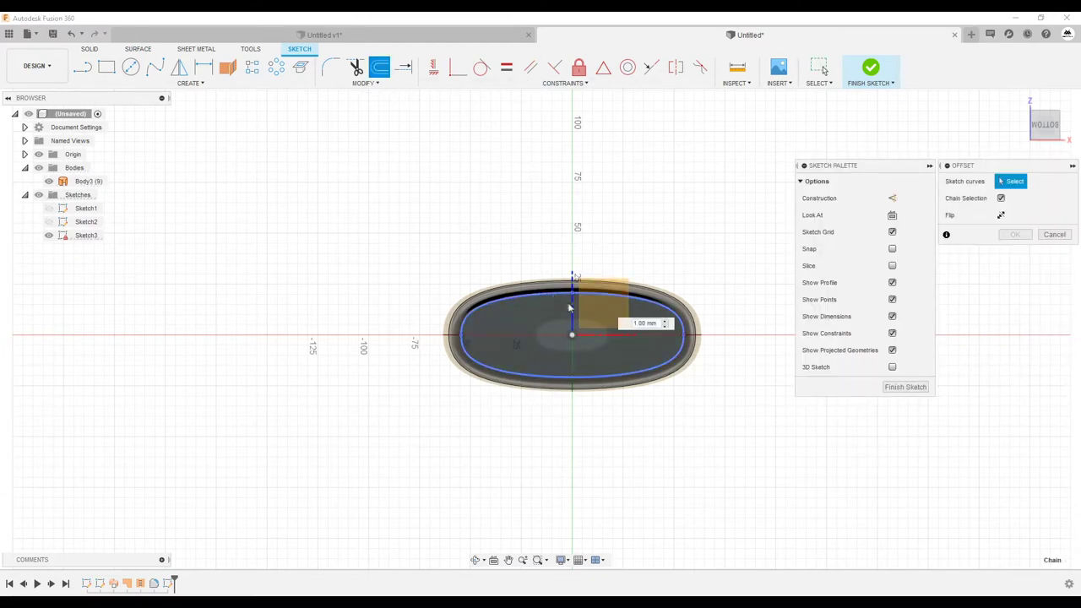
pyautogui.click(569, 308)
pyautogui.scroll(3, 558, 299)
pyautogui.scroll(2, 533, 287)
pyautogui.moveTo(526, 285); pyautogui.dragTo(527, 302)
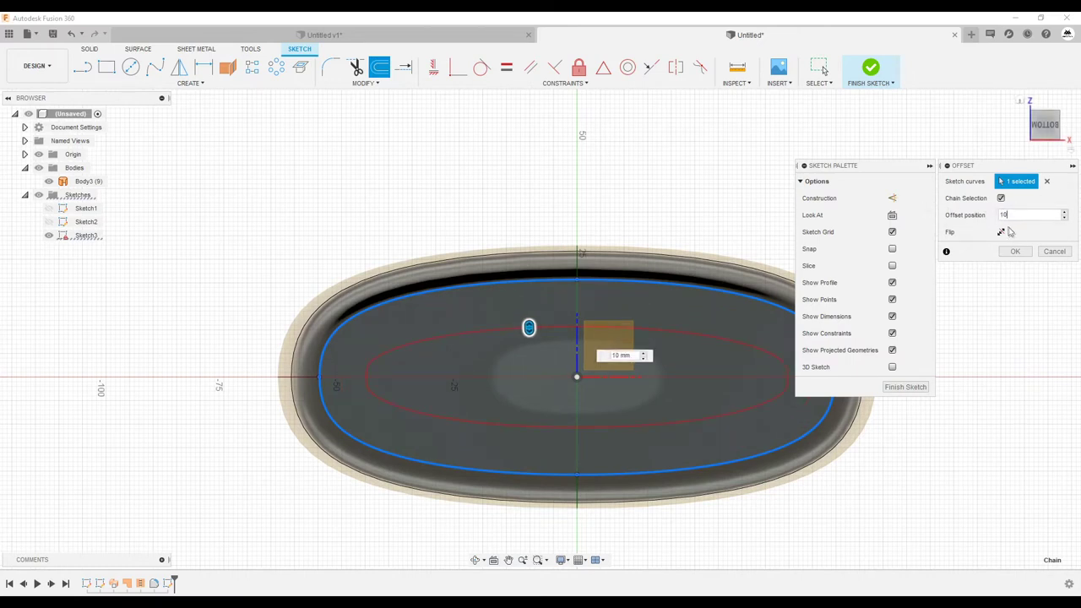
pyautogui.click(1017, 252)
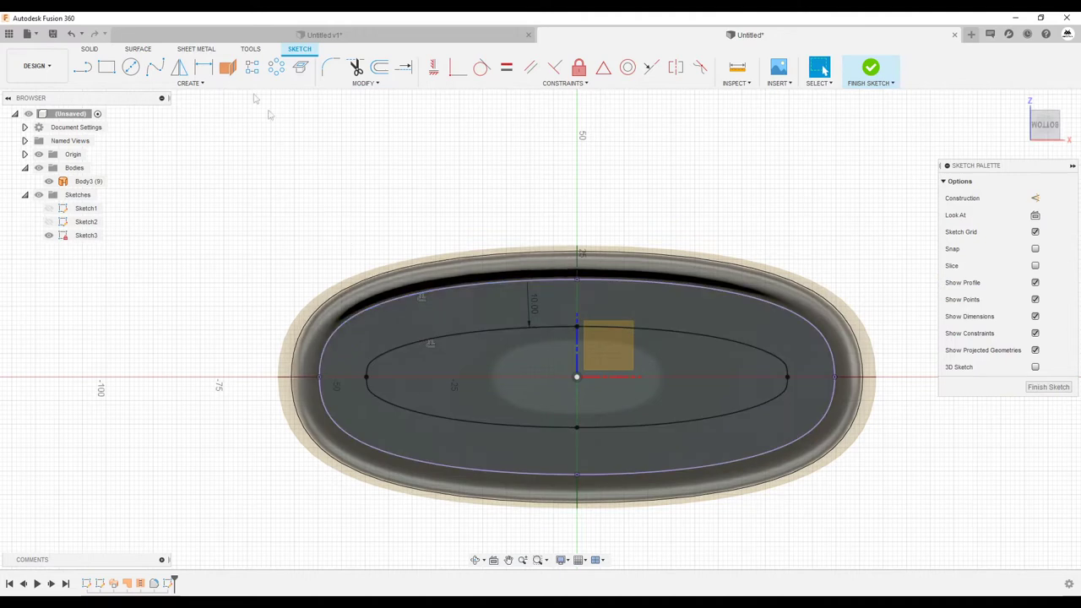
pyautogui.click(148, 49)
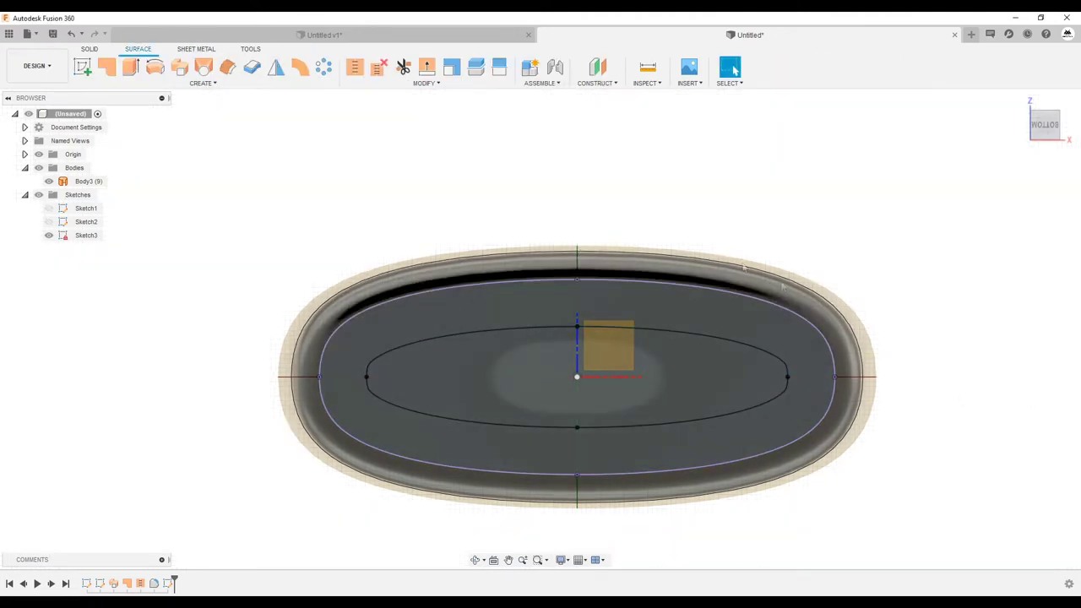
# - Split the inner flat face using Sketch3's oval ellipse
pyautogui.click(500, 68)
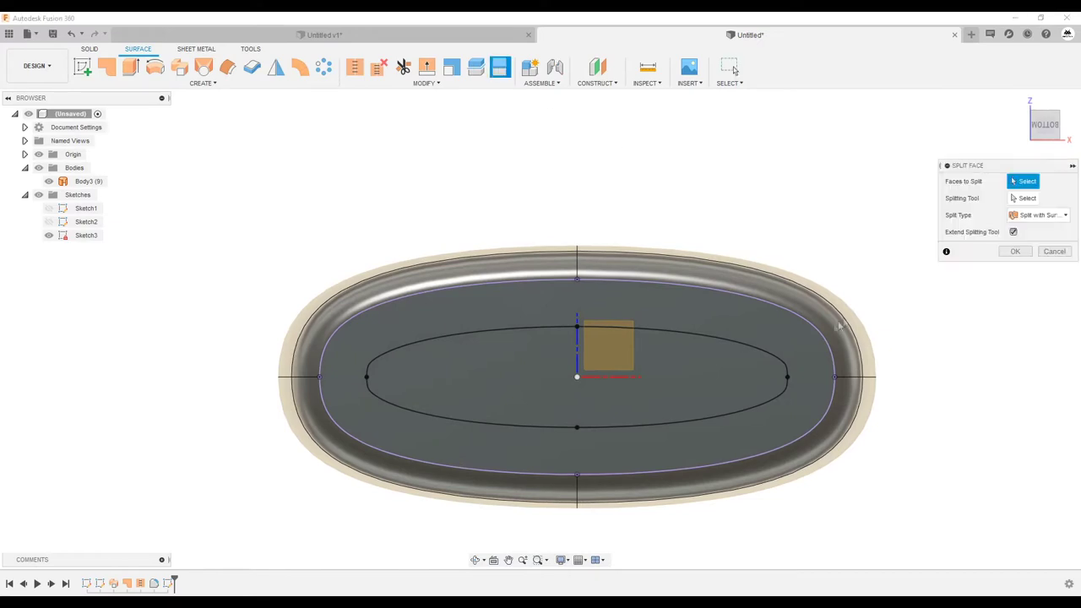
pyautogui.keyDown('shift'); pyautogui.moveTo(760, 334); pyautogui.dragTo(770, 351, button='middle'); pyautogui.keyUp('shift')
pyautogui.click(770, 353)
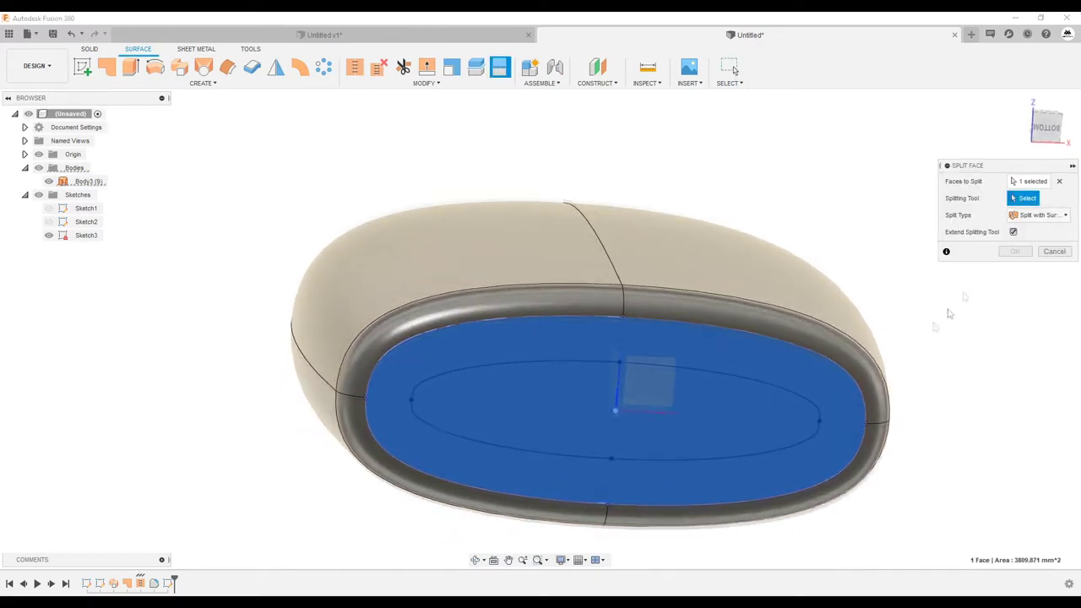
pyautogui.click(810, 415)
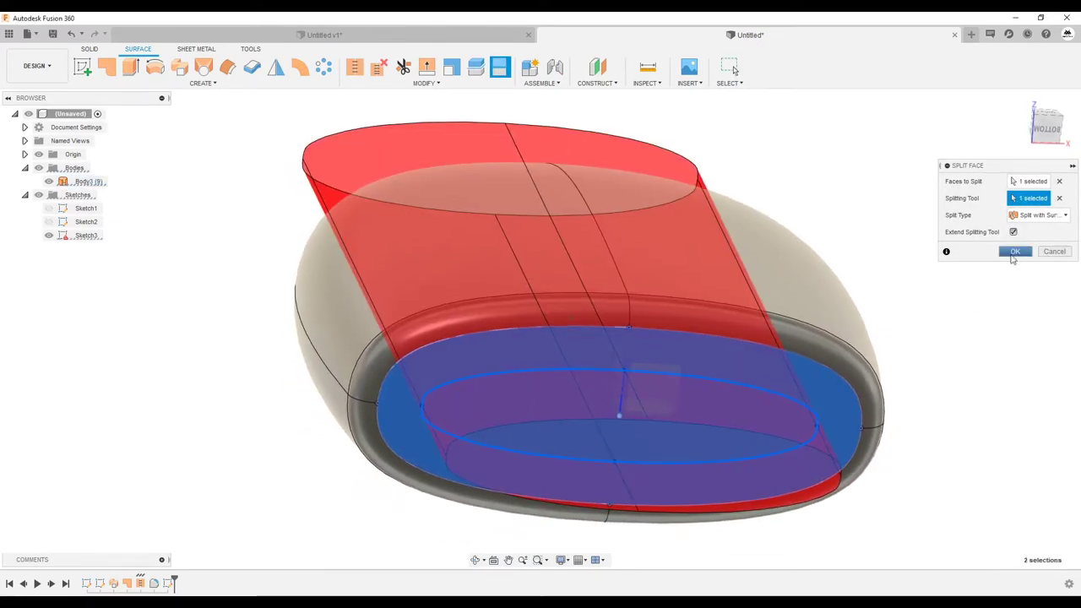
pyautogui.click(1015, 251)
# - Delete the ring face surrounding the central oval
pyautogui.click(89, 180)
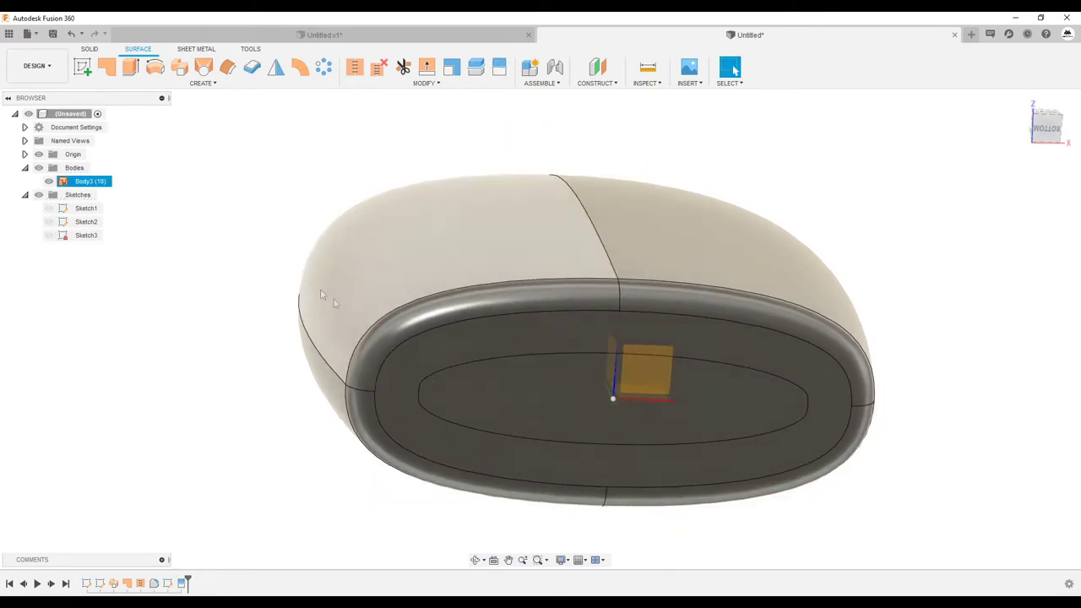
pyautogui.keyDown('shift'); pyautogui.moveTo(355, 278); pyautogui.dragTo(388, 368, button='middle'); pyautogui.keyUp('shift')
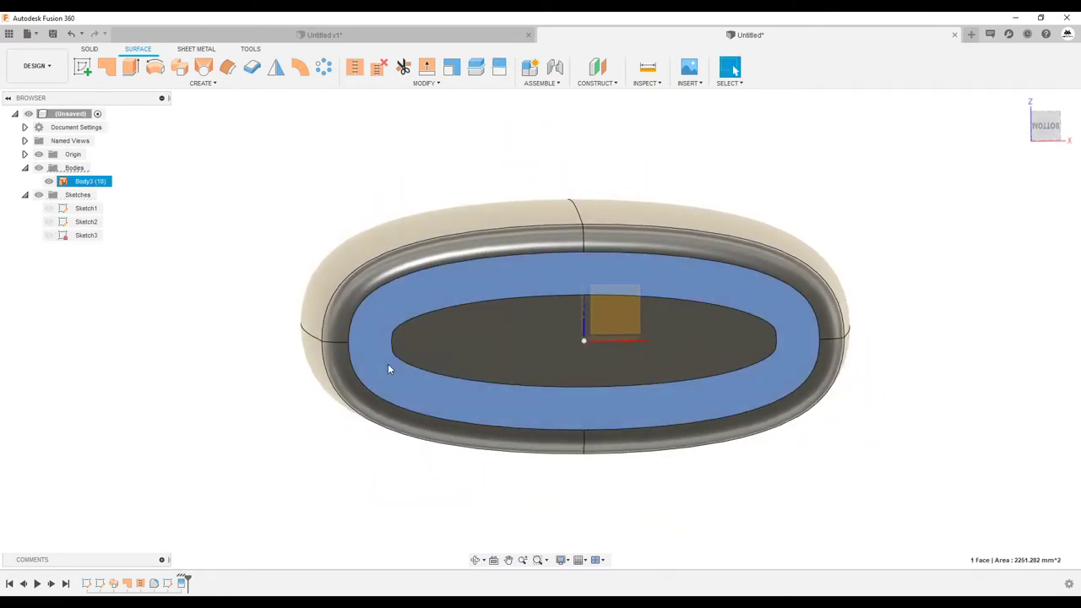
pyautogui.press('Delete')
pyautogui.keyDown('shift'); pyautogui.moveTo(396, 356); pyautogui.dragTo(397, 422, button='middle'); pyautogui.keyUp('shift')
# - Move the central oval body, Body3, 5.00 mm along Y
pyautogui.rightClick(88, 183)
pyautogui.click(118, 190)
pyautogui.moveTo(625, 279)
pyautogui.keyDown('shift'); pyautogui.mouseDown(button='middle')
pyautogui.moveTo(640, 210)
pyautogui.moveTo(558, 313)
pyautogui.mouseUp(button='middle'); pyautogui.keyUp('shift')
pyautogui.click(1046, 126)
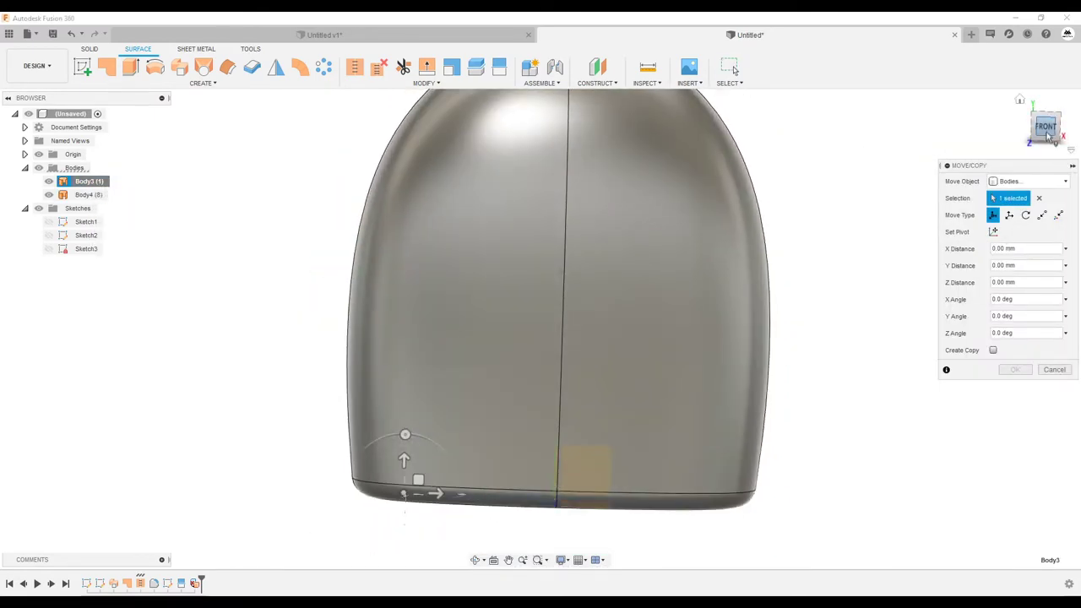
pyautogui.click(420, 475)
pyautogui.press('Return')
pyautogui.moveTo(424, 481)
pyautogui.keyDown('shift'); pyautogui.mouseDown(button='middle')
pyautogui.moveTo(1034, 340)
pyautogui.moveTo(290, 114)
pyautogui.moveTo(254, 92)
pyautogui.mouseUp(button='middle'); pyautogui.keyUp('shift')
pyautogui.click(1015, 372)
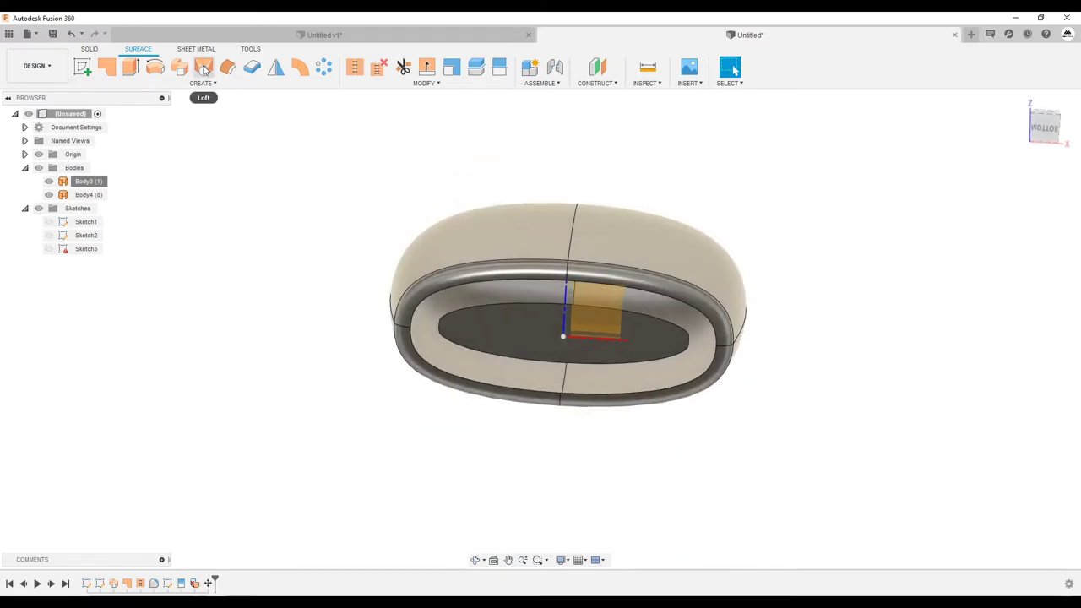
# - Start a surface loft, picking the central oval and several rim edges as profiles
pyautogui.click(203, 67)
pyautogui.click(498, 328)
pyautogui.keyDown('shift'); pyautogui.moveTo(499, 328); pyautogui.dragTo(591, 200, button='middle'); pyautogui.keyUp('shift')
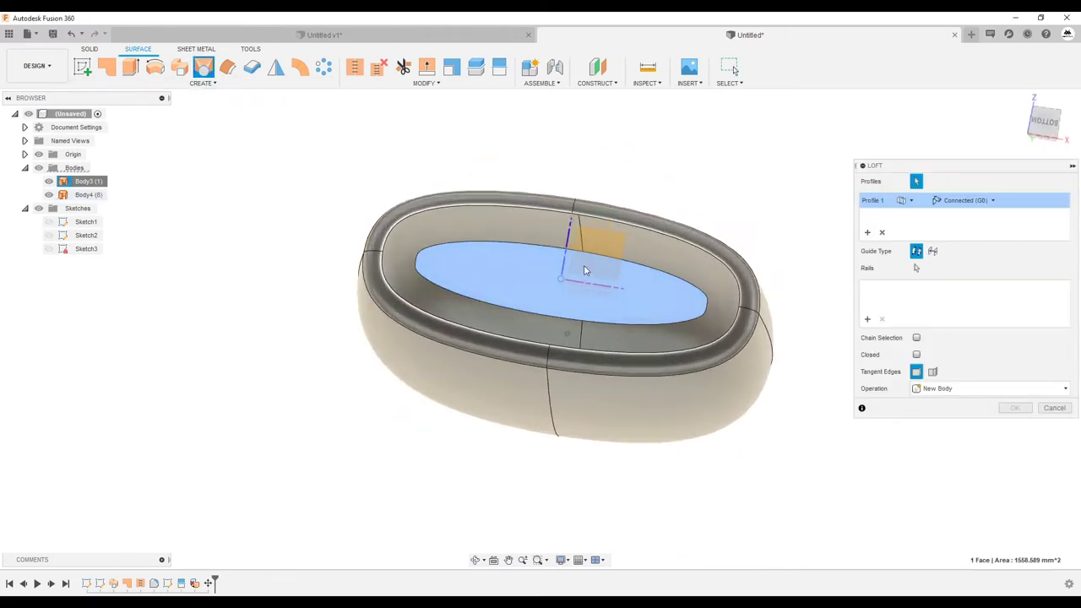
pyautogui.click(553, 193)
pyautogui.click(557, 376)
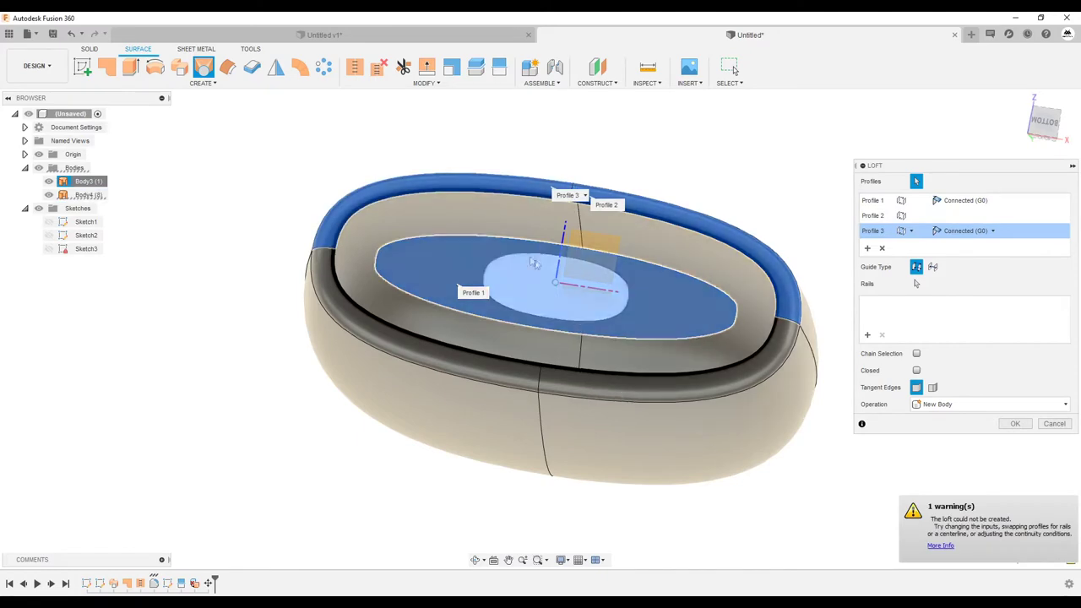
pyautogui.click(562, 378)
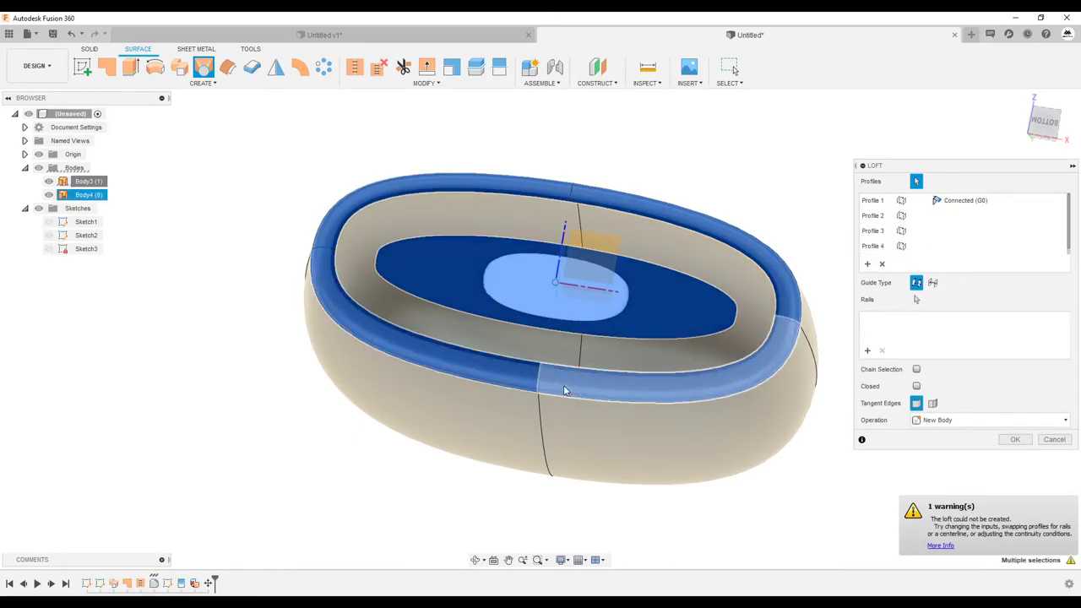
pyautogui.keyDown('shift'); pyautogui.moveTo(562, 377); pyautogui.dragTo(531, 368, button='middle'); pyautogui.keyUp('shift')
# - Clear the profiles and reselect the central oval and the inner rim loop
pyautogui.click(881, 264)
pyautogui.keyDown('shift'); pyautogui.moveTo(473, 211); pyautogui.dragTo(534, 279, button='middle'); pyautogui.keyUp('shift')
pyautogui.click(534, 279)
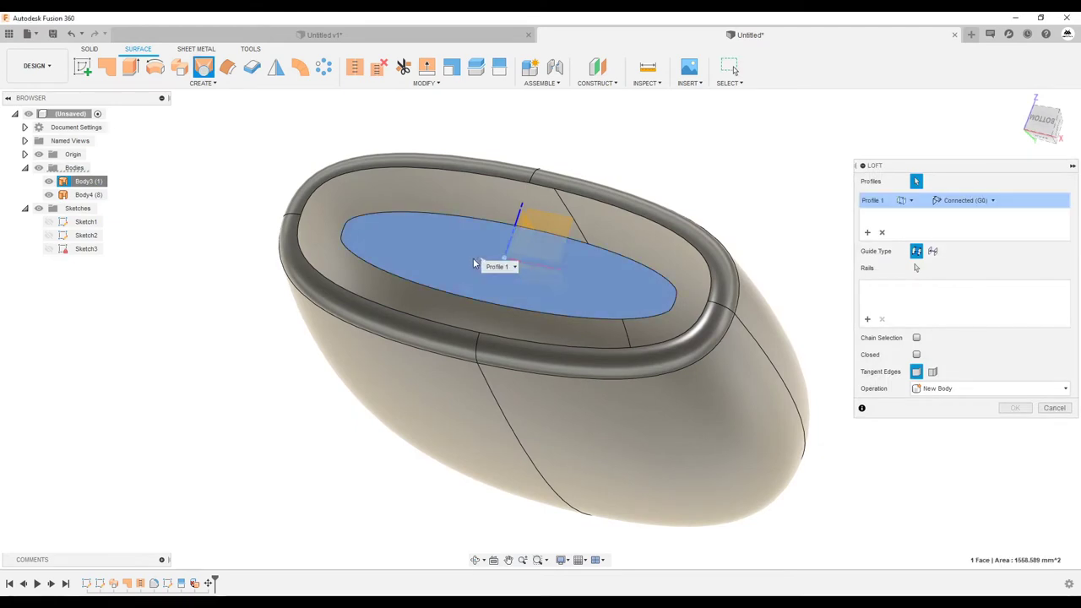
pyautogui.click(868, 233)
pyautogui.click(708, 335)
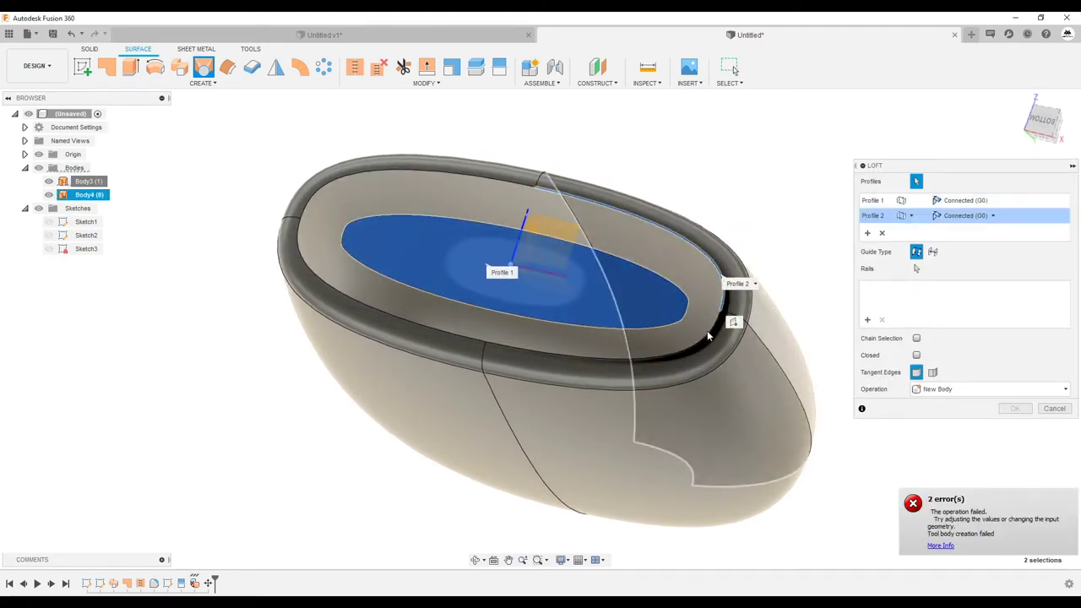
pyautogui.click(473, 358)
pyautogui.keyDown('shift'); pyautogui.moveTo(327, 194); pyautogui.dragTo(453, 223, button='middle'); pyautogui.keyUp('shift')
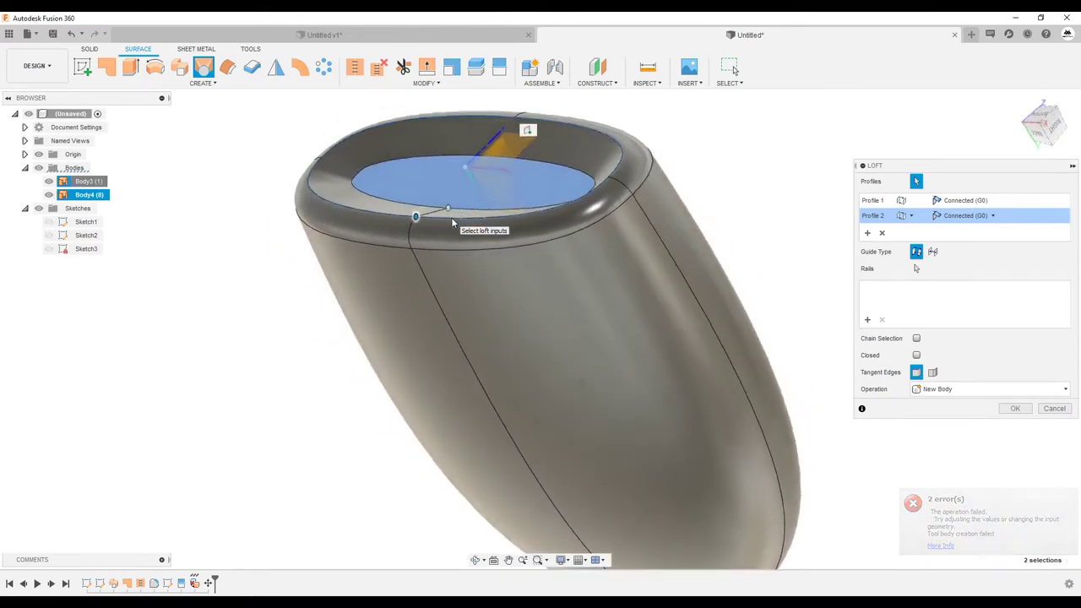
pyautogui.keyDown('shift'); pyautogui.moveTo(453, 223); pyautogui.dragTo(748, 241, button='middle'); pyautogui.keyUp('shift')
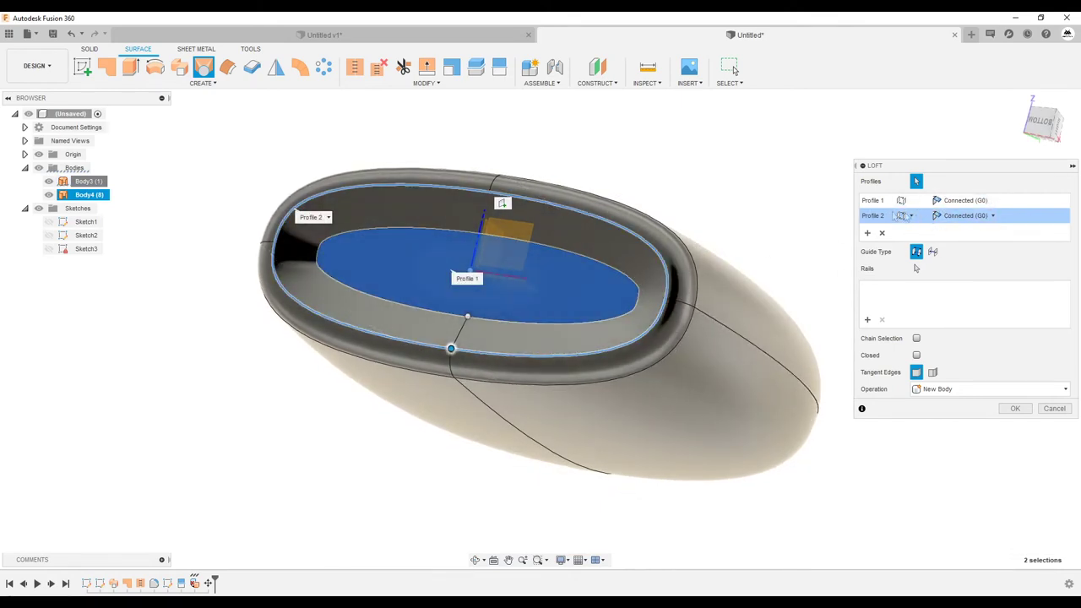
# - Set Profile 1 to Connected (G0) and Profile 2 to Curvature (G2), creating Body5
pyautogui.click(992, 217)
pyautogui.click(963, 231)
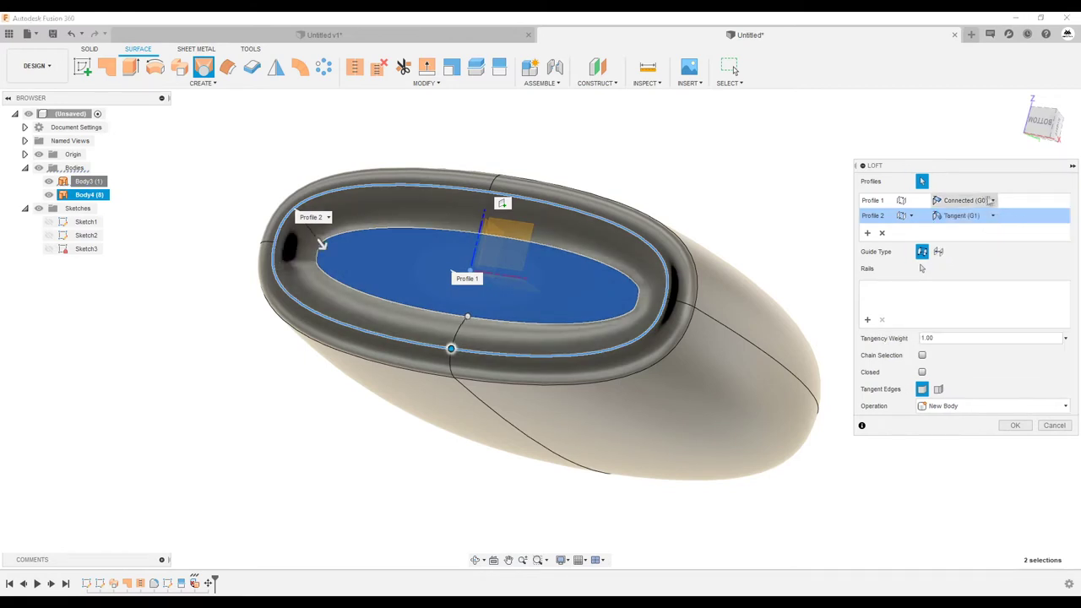
pyautogui.click(992, 200)
pyautogui.click(971, 227)
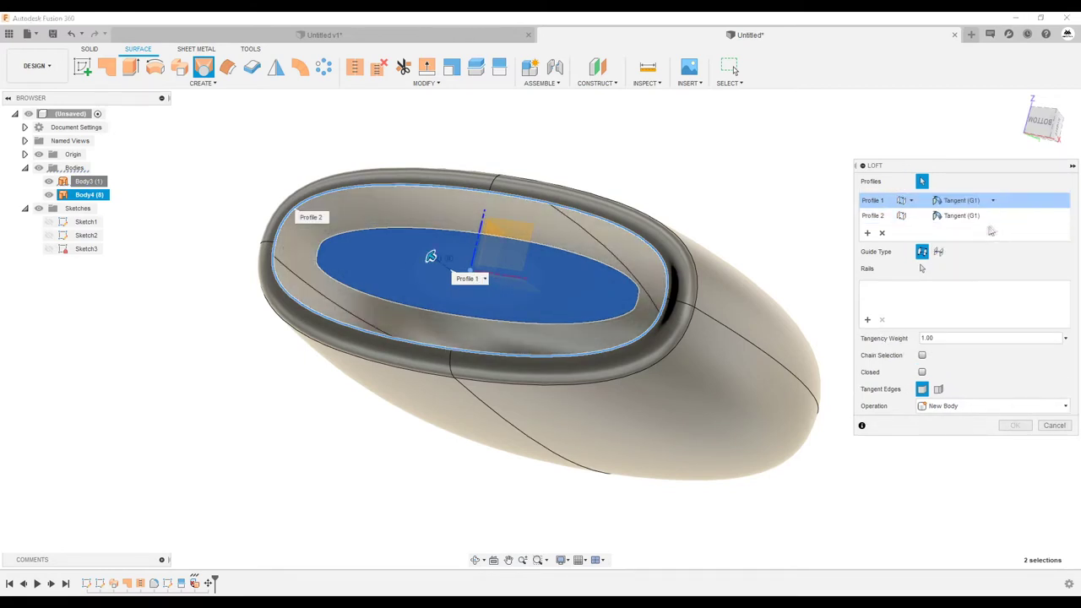
pyautogui.click(993, 200)
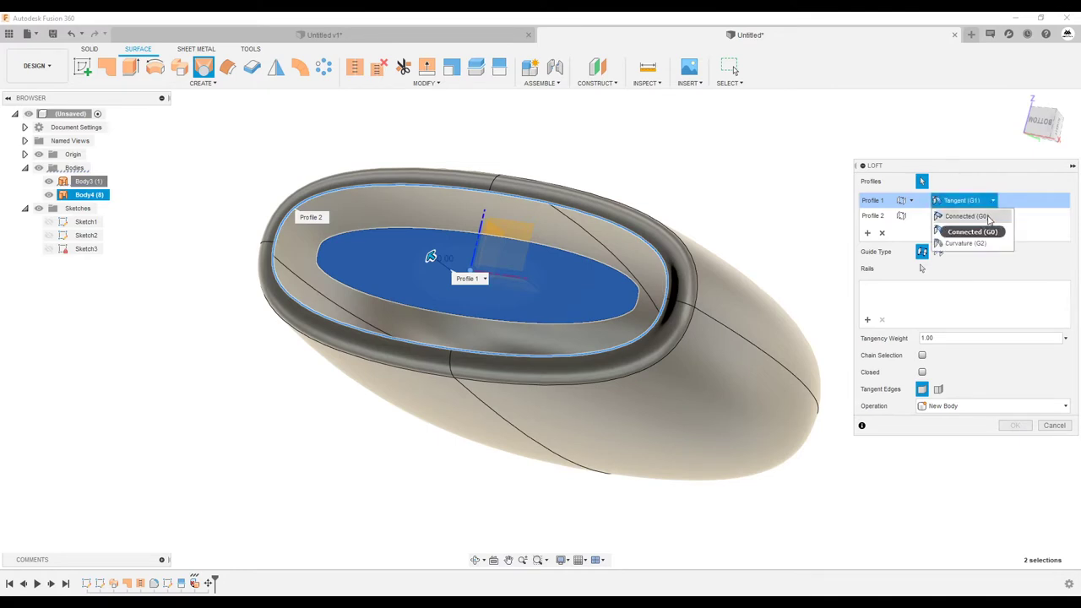
pyautogui.click(959, 215)
pyautogui.click(992, 216)
pyautogui.click(965, 258)
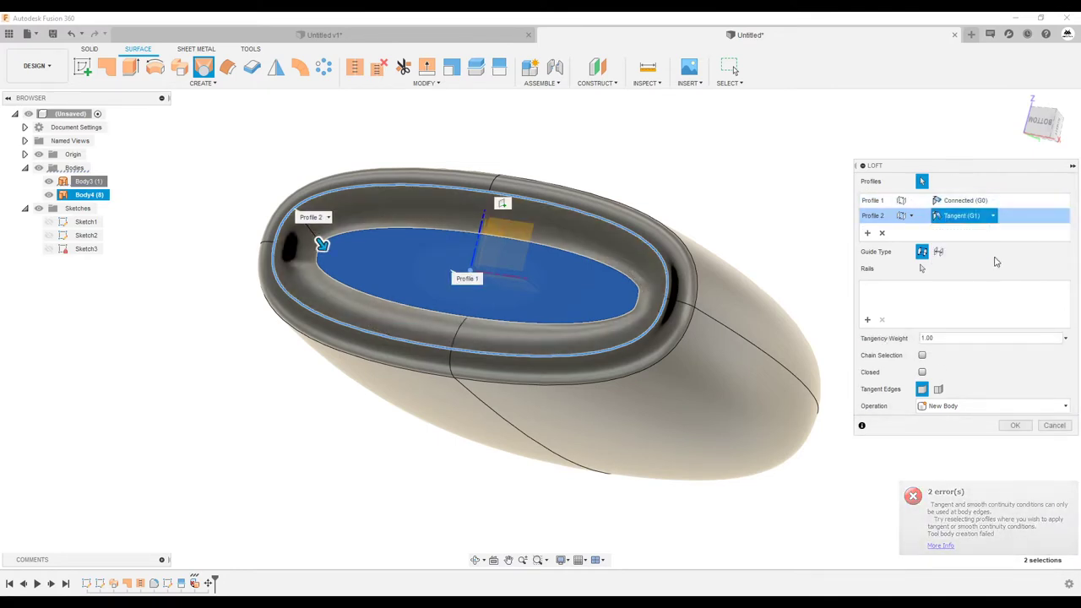
pyautogui.moveTo(652, 269)
pyautogui.keyDown('shift'); pyautogui.mouseDown(button='middle')
pyautogui.moveTo(789, 199)
pyautogui.moveTo(862, 425)
pyautogui.mouseUp(button='middle'); pyautogui.keyUp('shift')
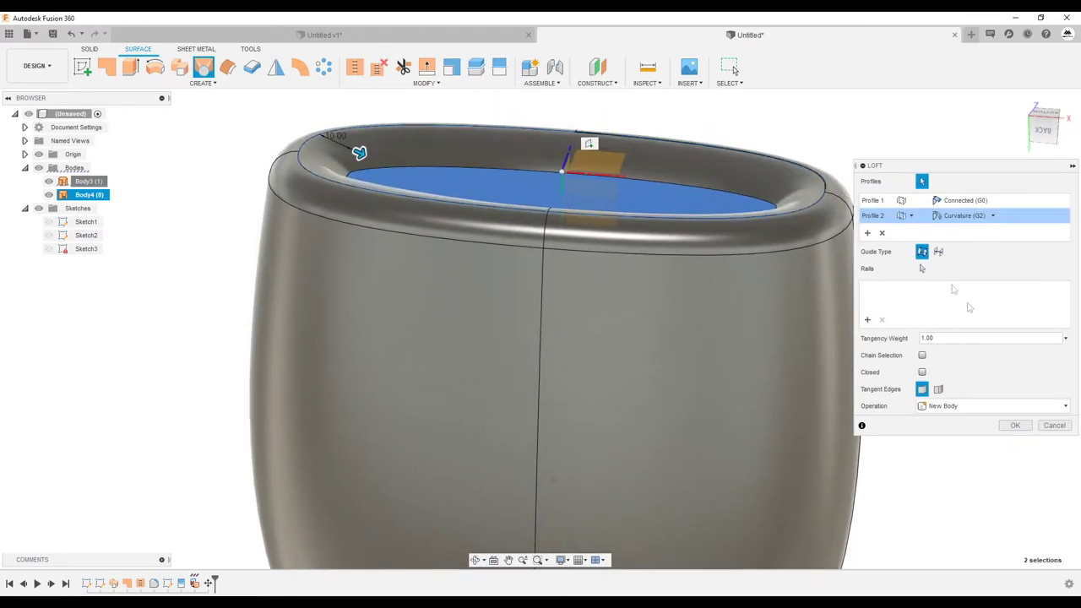
pyautogui.click(1015, 425)
pyautogui.moveTo(1016, 420)
pyautogui.keyDown('shift'); pyautogui.mouseDown(button='middle')
pyautogui.moveTo(708, 211)
pyautogui.moveTo(661, 249)
pyautogui.mouseUp(button='middle'); pyautogui.keyUp('shift')
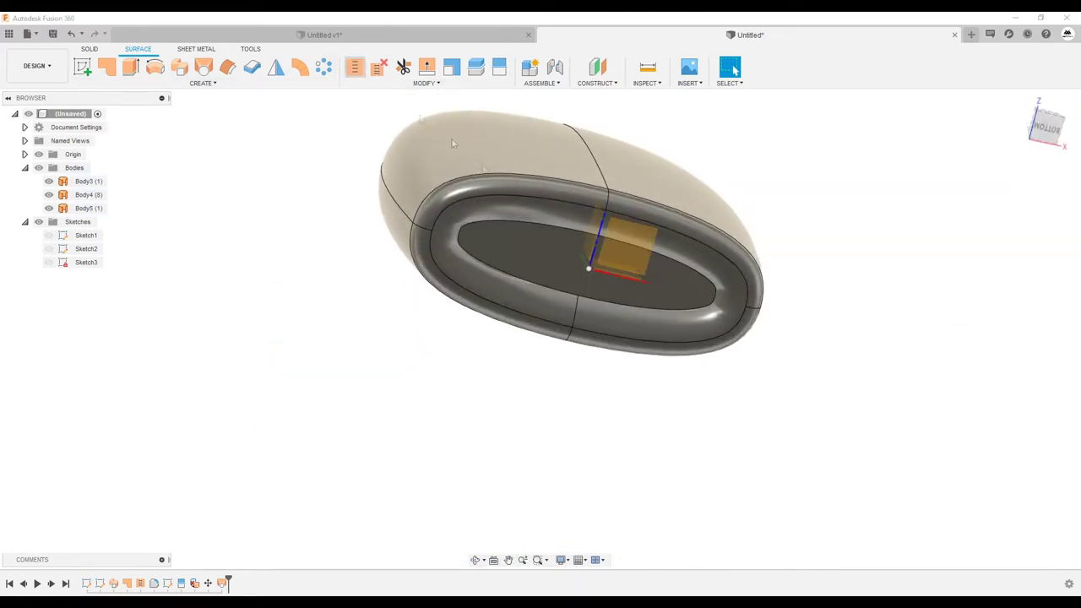
# - Stitch the central oval, lofted rim and outer shell surfaces into Body6
pyautogui.click(354, 67)
pyautogui.click(522, 242)
pyautogui.click(557, 189)
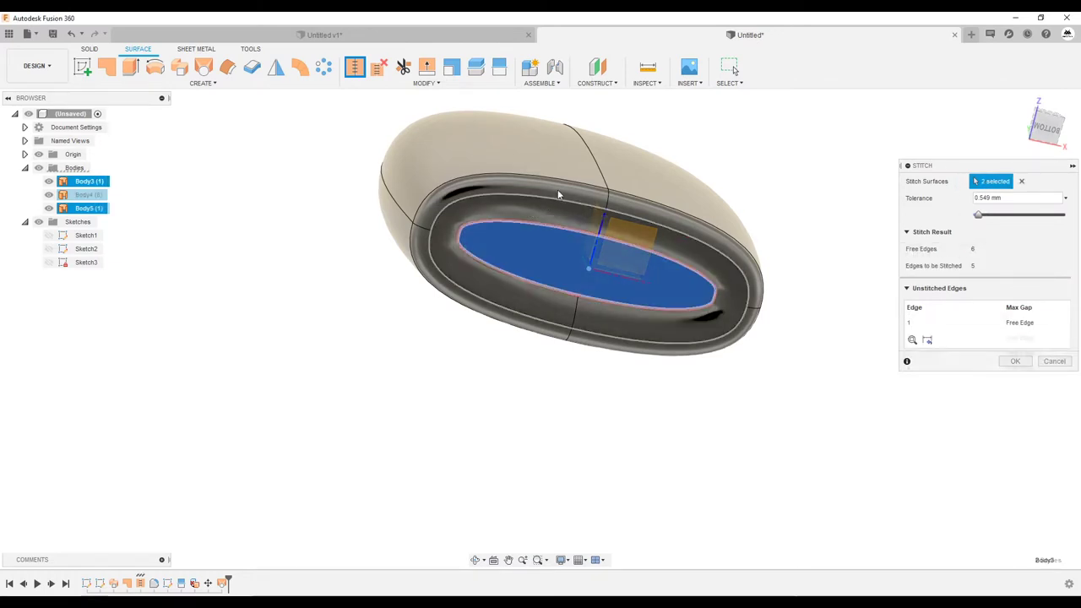
pyautogui.click(685, 210)
pyautogui.click(1007, 411)
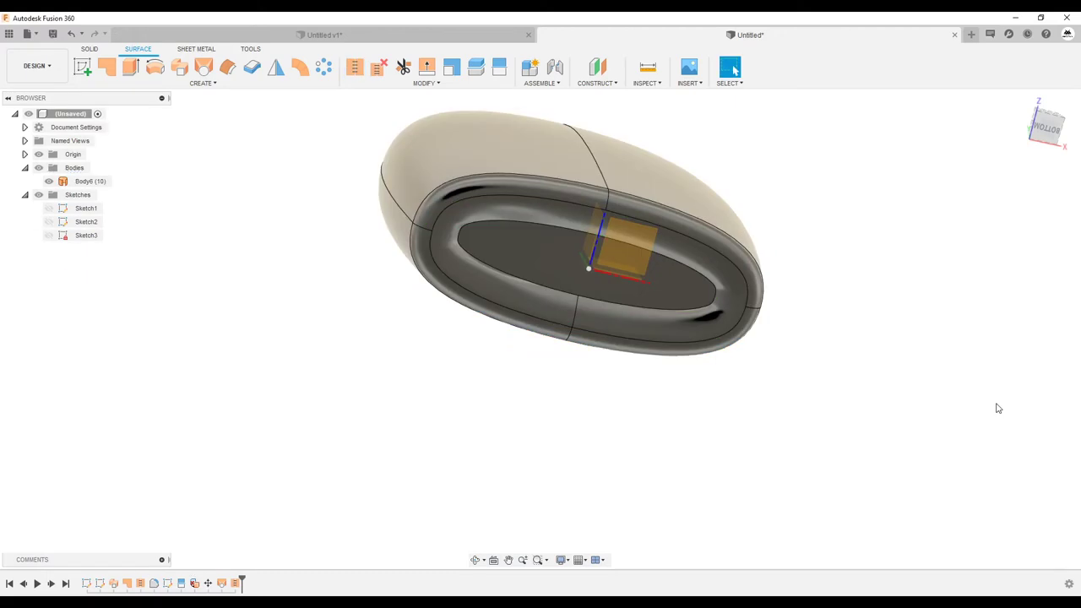
pyautogui.keyDown('shift'); pyautogui.moveTo(402, 163); pyautogui.dragTo(614, 220, button='middle'); pyautogui.keyUp('shift')
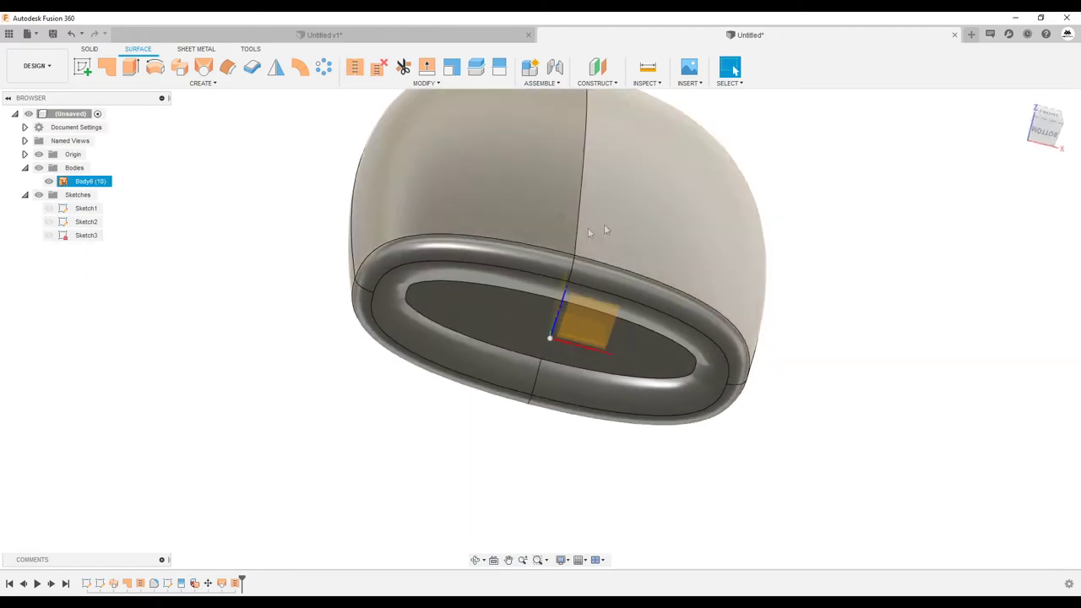
pyautogui.click(688, 83)
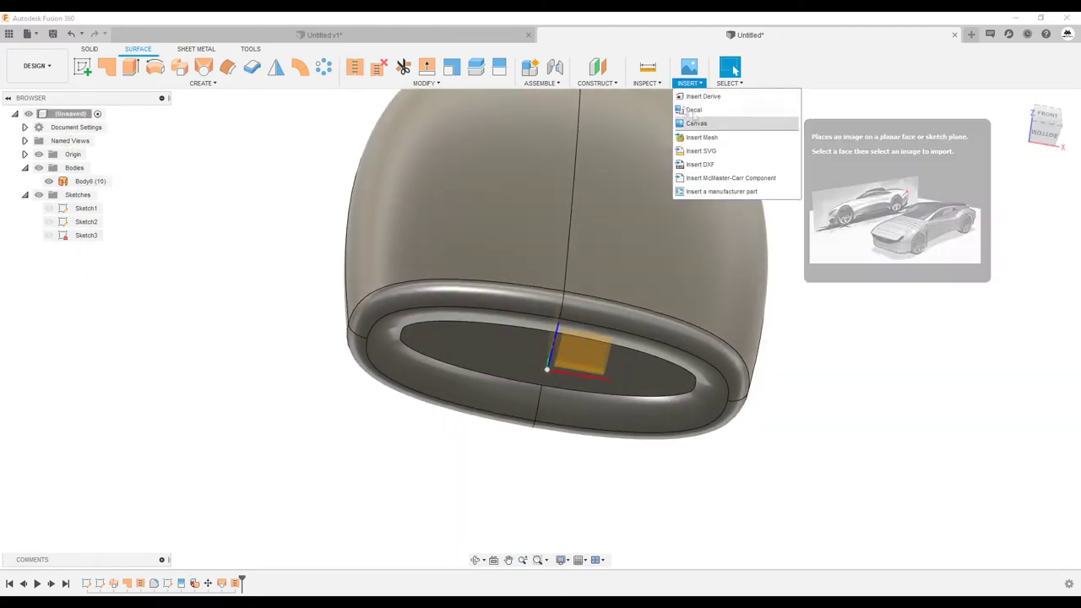
# - Add a section analysis on the bottle's bottom face to reveal the inside of Body6
pyautogui.click(647, 82)
pyautogui.click(674, 205)
pyautogui.moveTo(674, 204)
pyautogui.keyDown('shift'); pyautogui.mouseDown(button='middle')
pyautogui.moveTo(629, 332)
pyautogui.moveTo(642, 332)
pyautogui.mouseUp(button='middle'); pyautogui.keyUp('shift')
pyautogui.click(643, 345)
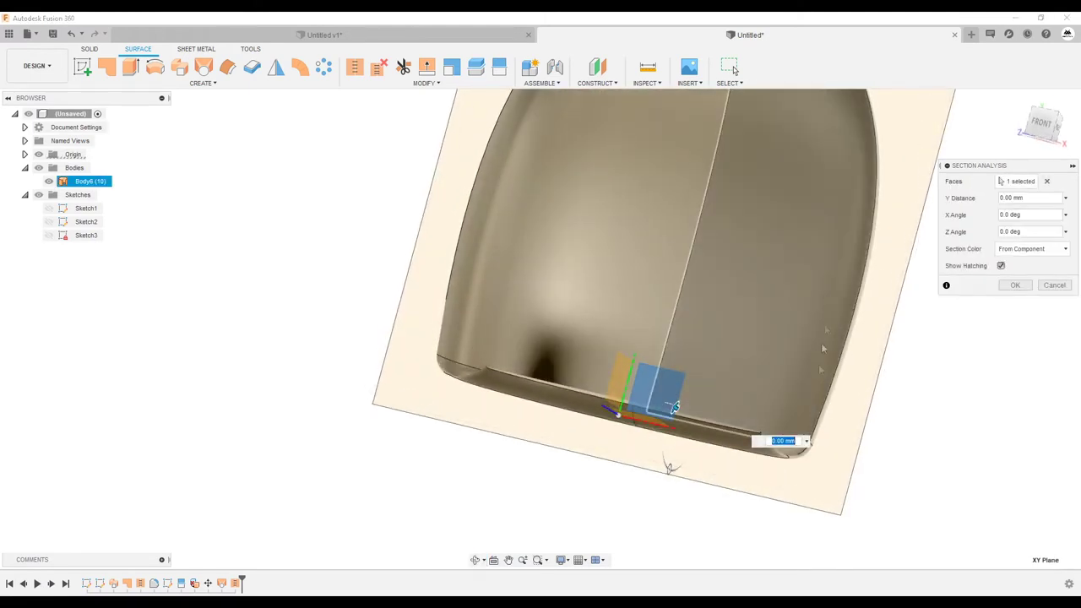
pyautogui.moveTo(806, 328)
pyautogui.keyDown('shift'); pyautogui.mouseDown(button='middle')
pyautogui.moveTo(507, 370)
pyautogui.moveTo(581, 370)
pyautogui.mouseUp(button='middle'); pyautogui.keyUp('shift')
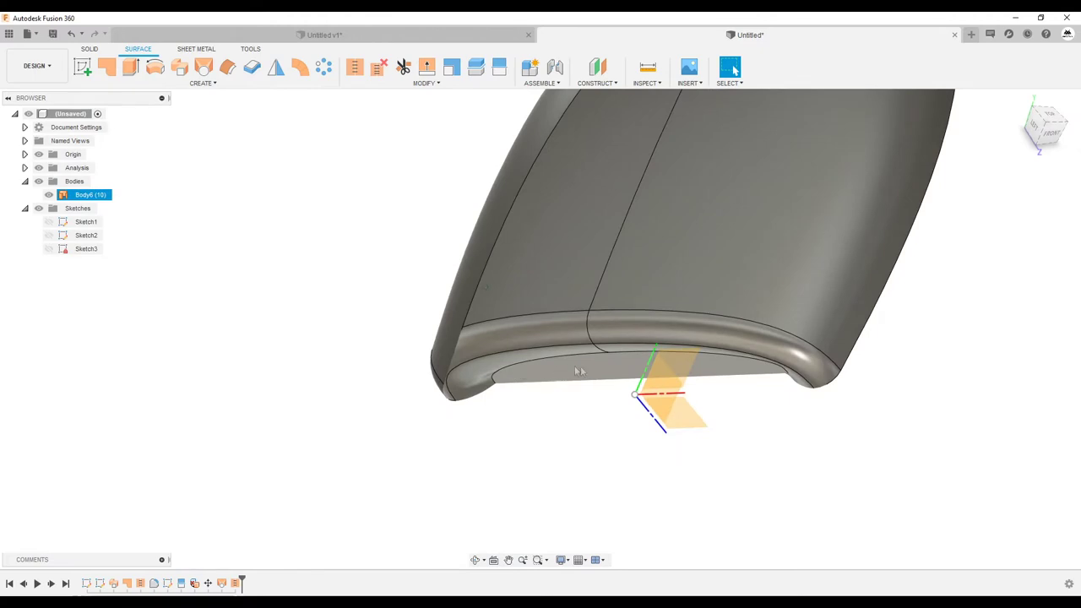
# - Try a cut along the inner bottom edge, cancelling it after the self-intersection error
pyautogui.press('f')
pyautogui.click(541, 360)
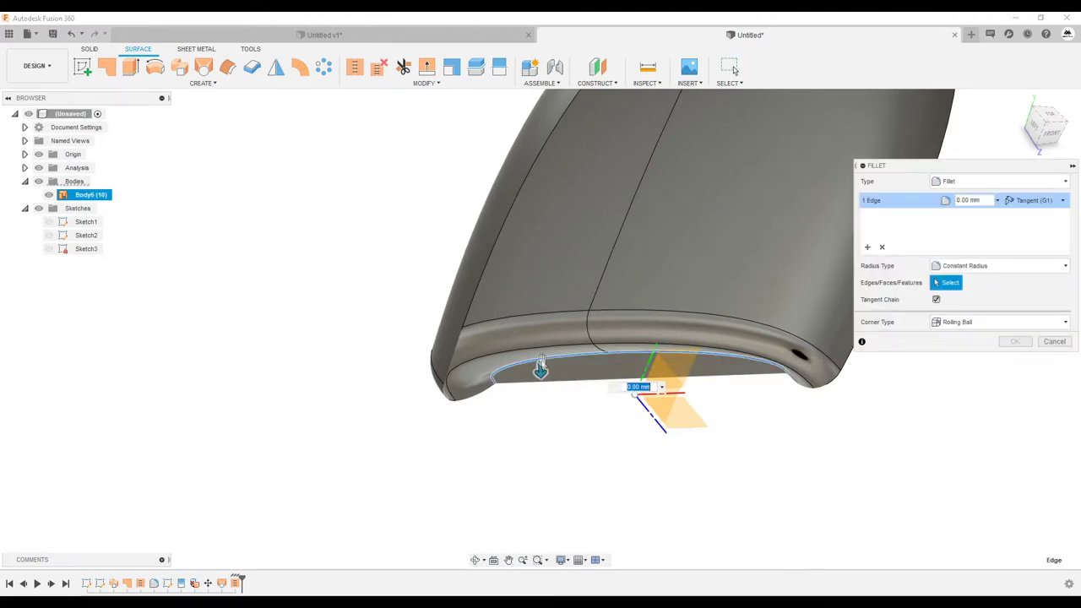
pyautogui.write('5')
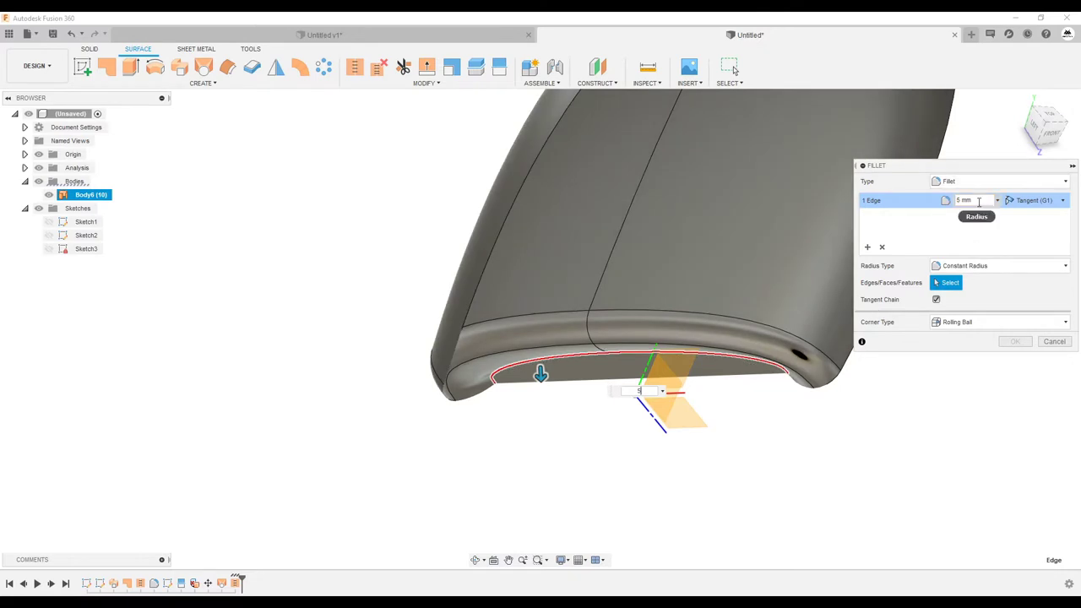
pyautogui.write('3')
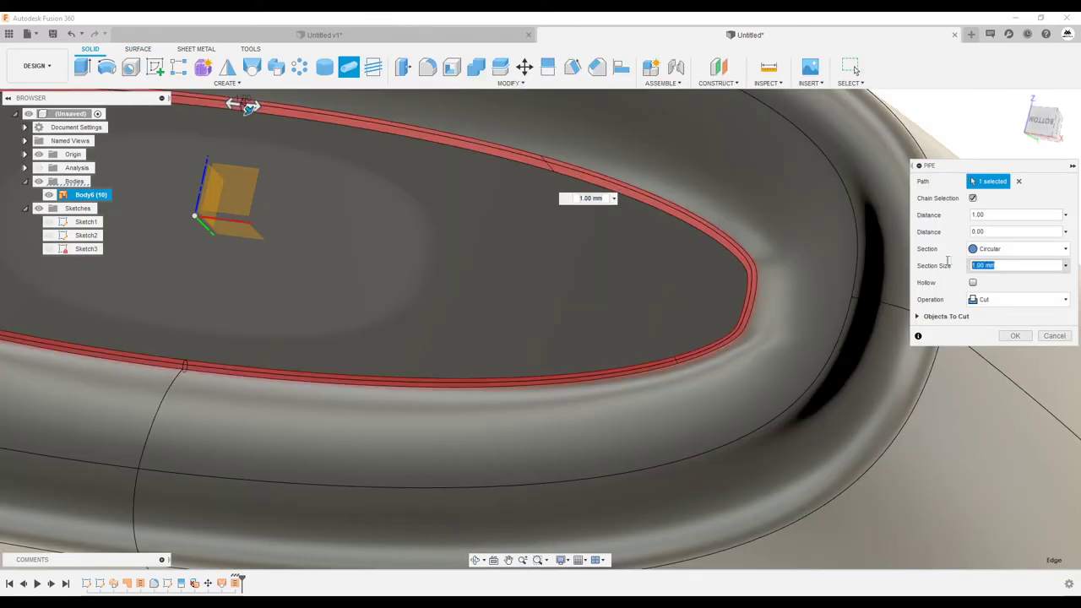
pyautogui.write('0')
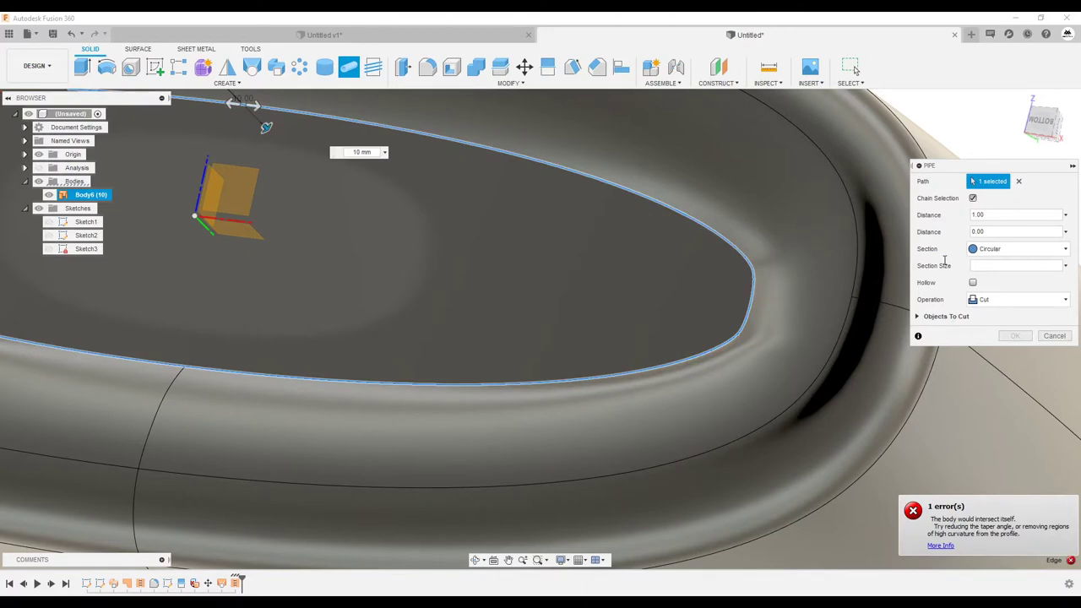
pyautogui.click(1054, 335)
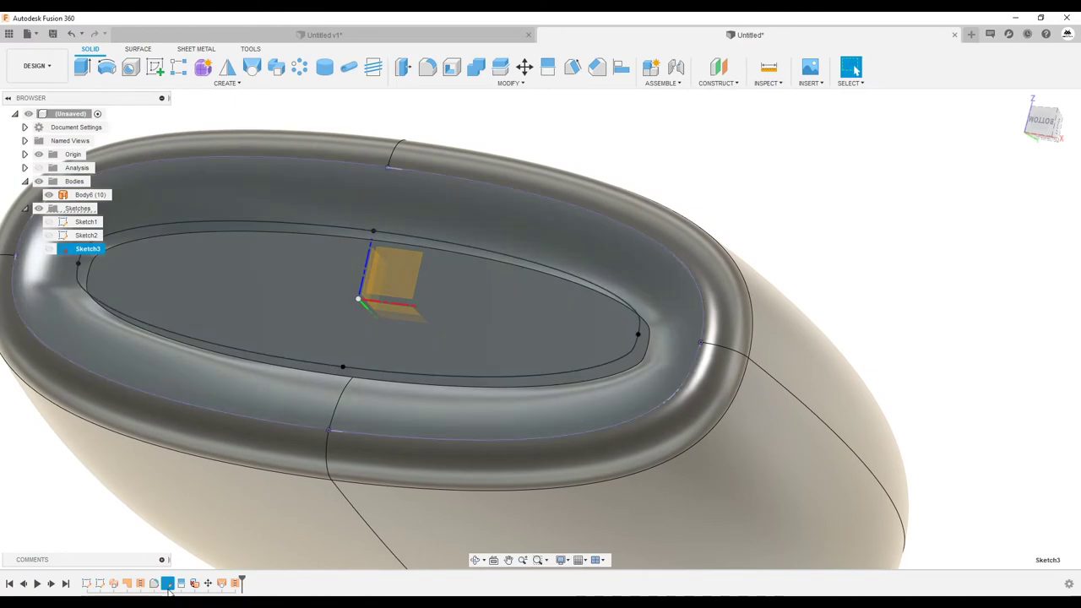
pyautogui.rightClick(167, 584)
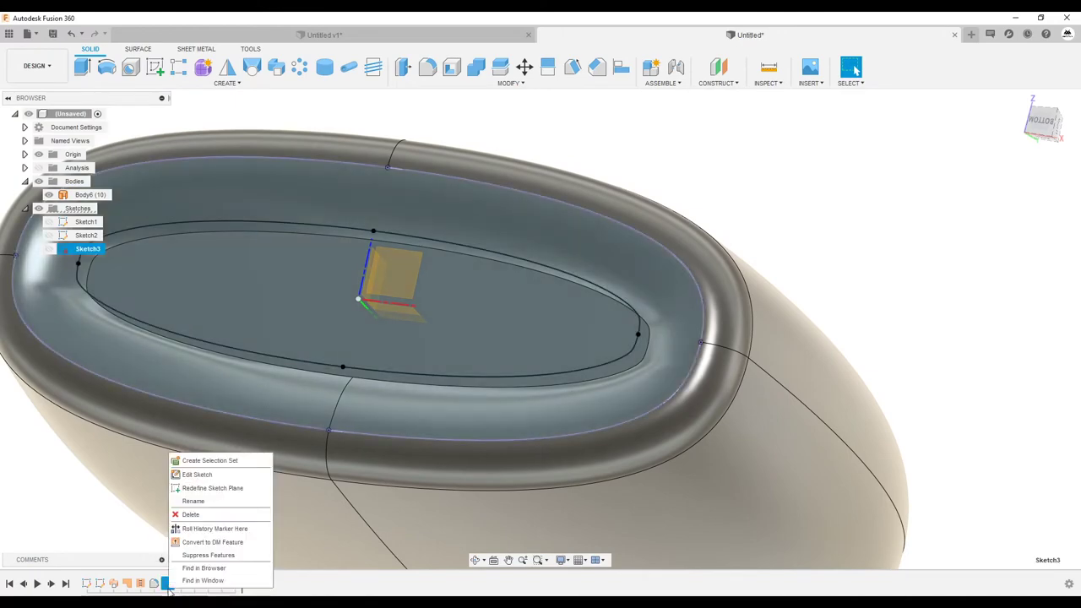
# - Change the inner oval's offset dimension in Sketch3 to 6 mm, then roll back one step
pyautogui.click(201, 473)
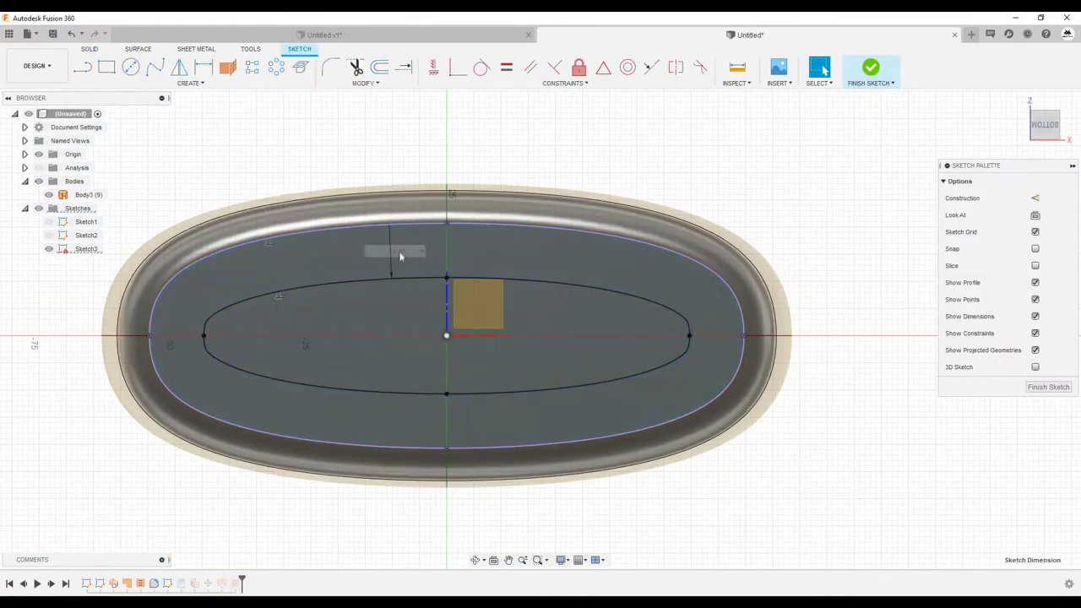
pyautogui.click(400, 254)
pyautogui.write('6')
pyautogui.press('Return')
pyautogui.click(1034, 390)
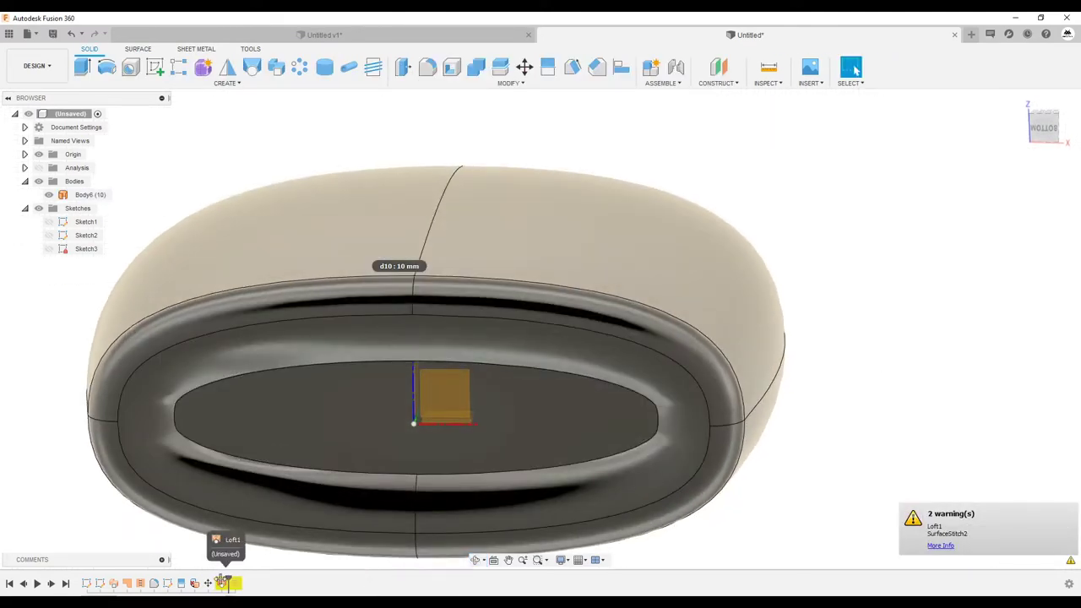
pyautogui.hotkey('ctrl', 'z')
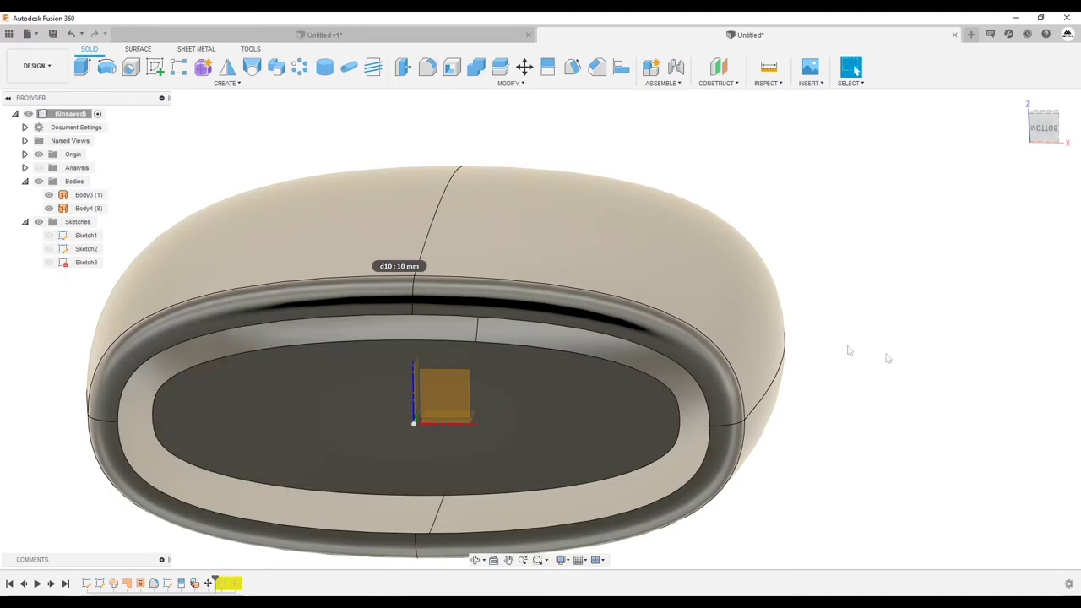
pyautogui.click(138, 49)
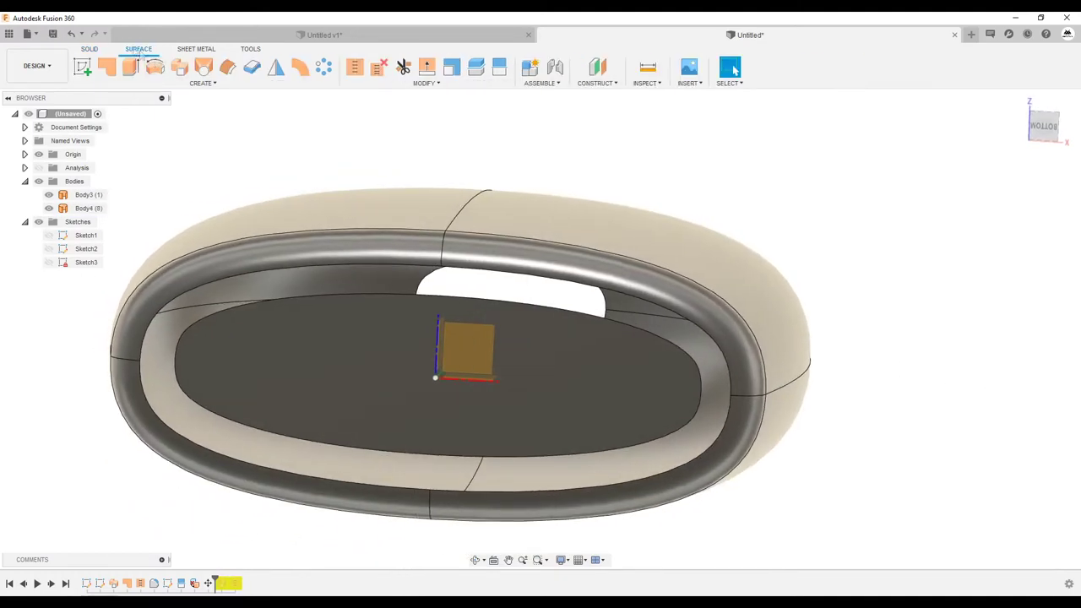
# - Loft a surface, Body7, from the inner oval face to the outer ring edge
pyautogui.click(203, 67)
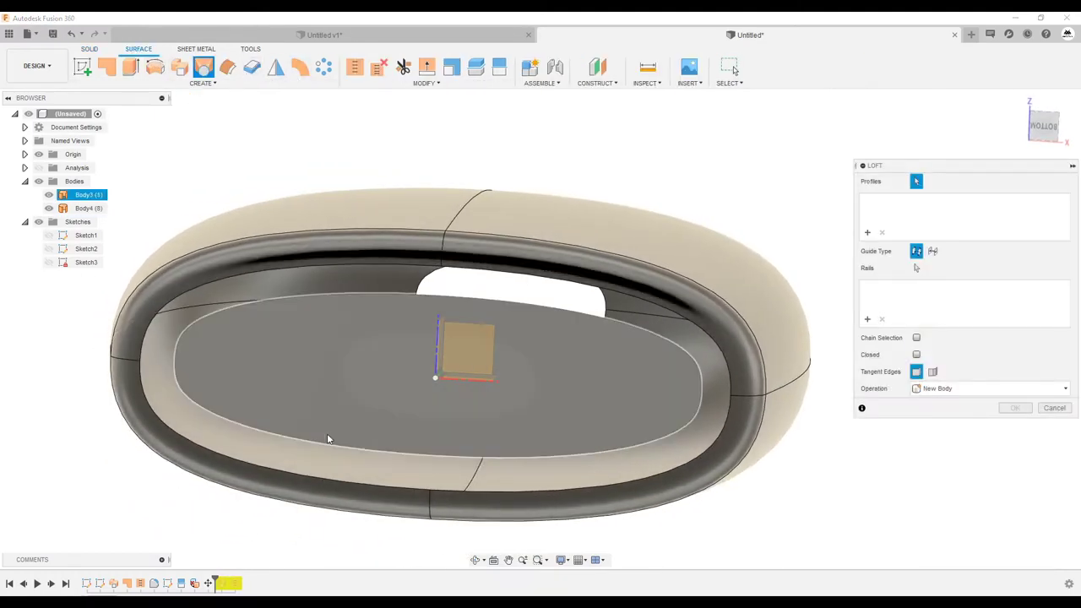
pyautogui.click(327, 434)
pyautogui.keyDown('shift'); pyautogui.moveTo(327, 433); pyautogui.dragTo(689, 317, button='middle'); pyautogui.keyUp('shift')
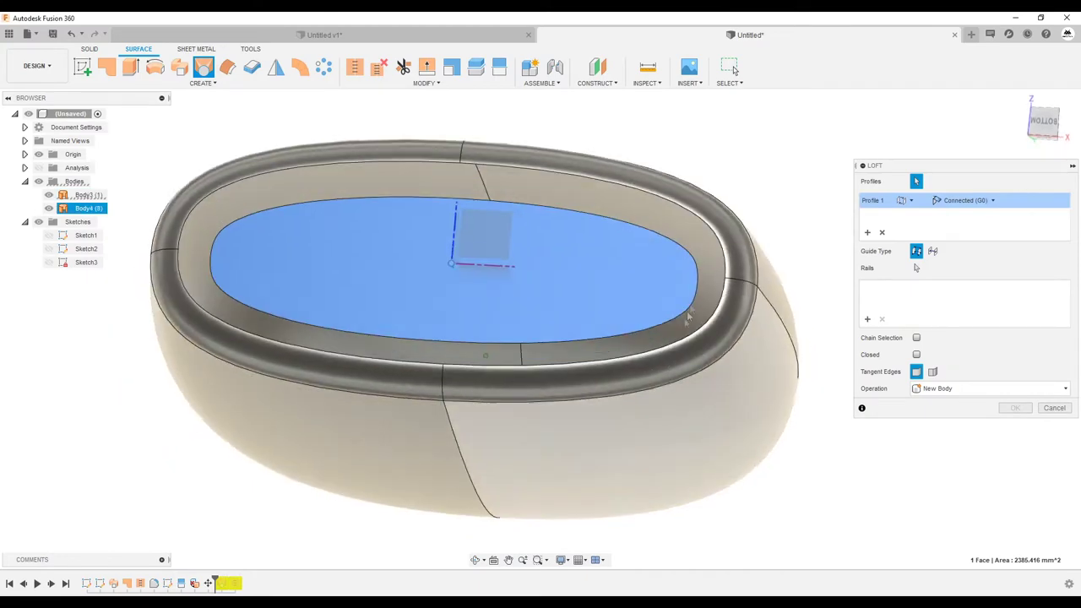
pyautogui.click(723, 278)
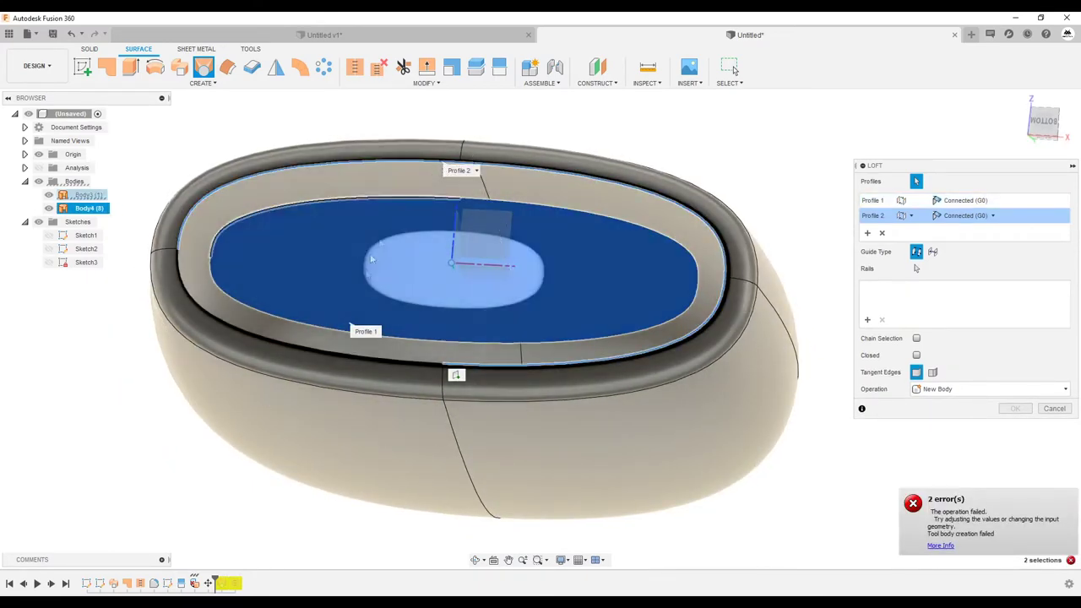
pyautogui.moveTo(391, 227)
pyautogui.keyDown('shift'); pyautogui.mouseDown(button='middle')
pyautogui.moveTo(948, 403)
pyautogui.moveTo(504, 135)
pyautogui.moveTo(526, 393)
pyautogui.mouseUp(button='middle'); pyautogui.keyUp('shift')
pyautogui.click(428, 247)
pyautogui.click(1015, 408)
# - Window-select all three surfaces and stitch them into Body8
pyautogui.click(355, 67)
pyautogui.keyDown('shift'); pyautogui.moveTo(574, 257); pyautogui.dragTo(768, 437, button='middle'); pyautogui.keyUp('shift')
pyautogui.moveTo(771, 437); pyautogui.dragTo(173, 160)
pyautogui.click(1017, 408)
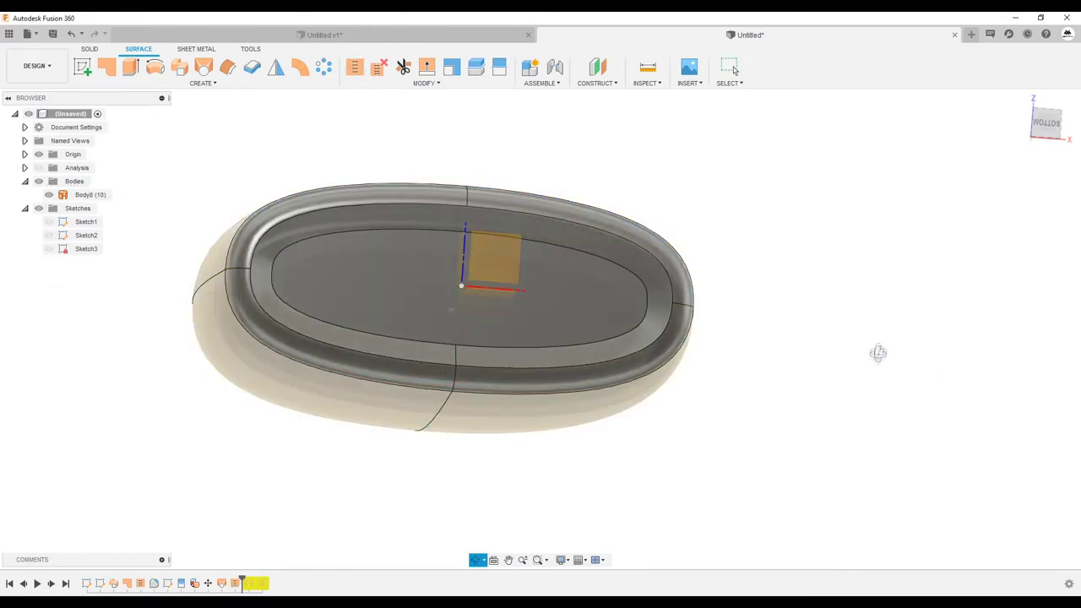
pyautogui.keyDown('shift'); pyautogui.moveTo(878, 347); pyautogui.dragTo(787, 397, button='middle'); pyautogui.keyUp('shift')
# - Fillet the inner oval and outer rim edges of the recessed panel at 3 mm
pyautogui.press('f')
pyautogui.click(626, 416)
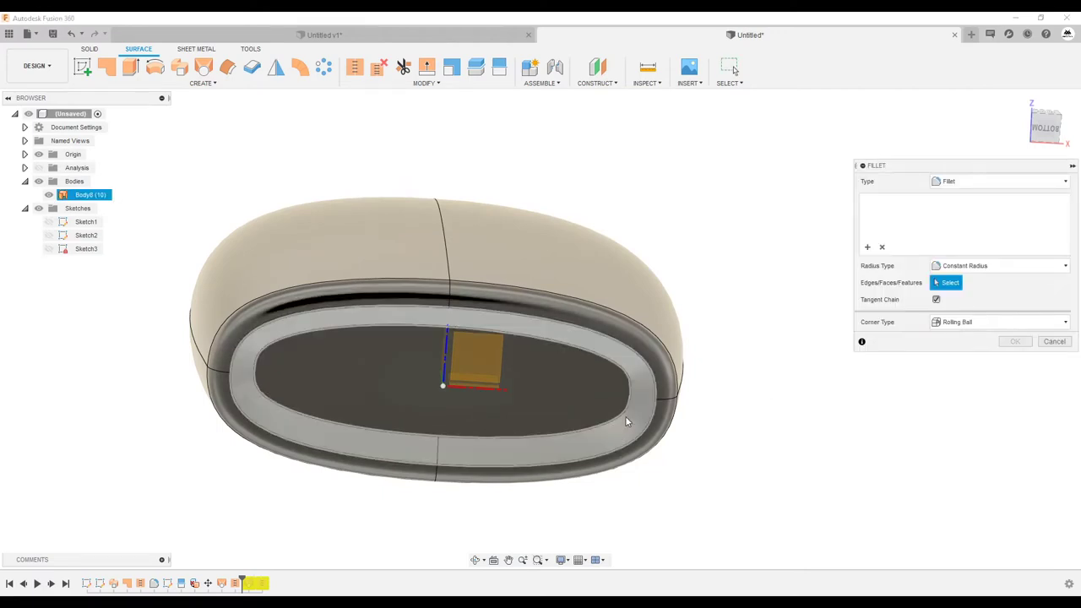
pyautogui.click(655, 435)
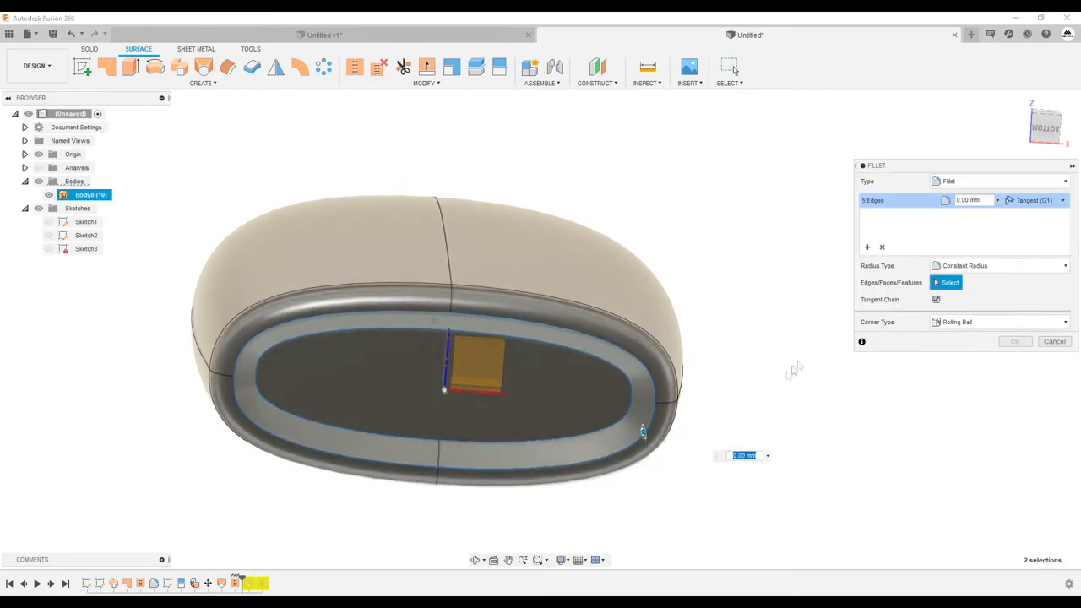
pyautogui.keyDown('shift'); pyautogui.moveTo(654, 435); pyautogui.dragTo(658, 440, button='middle'); pyautogui.keyUp('shift')
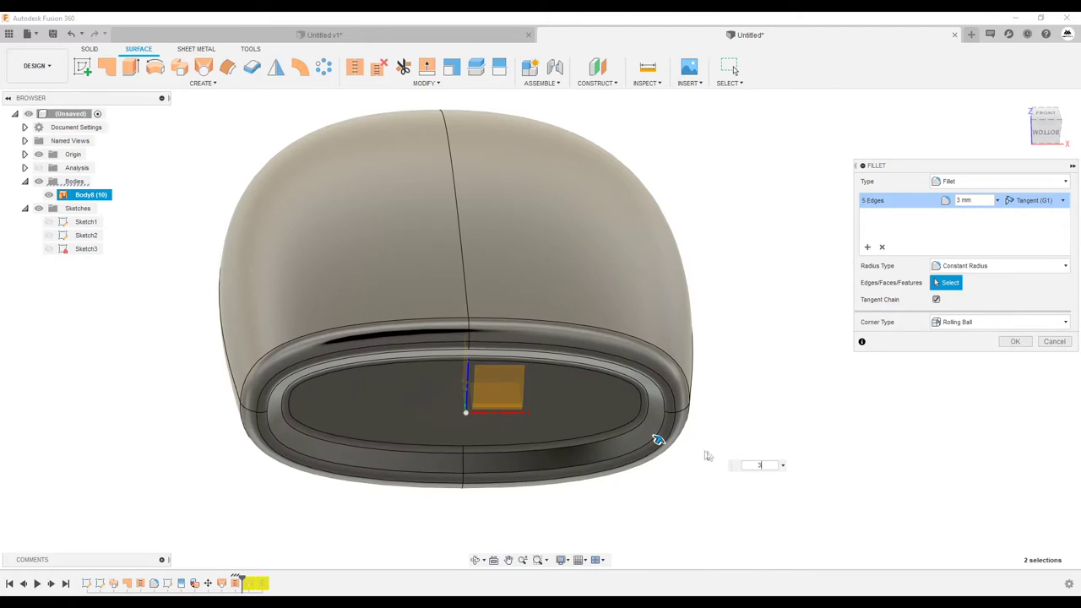
pyautogui.keyDown('shift'); pyautogui.moveTo(708, 456); pyautogui.dragTo(605, 382, button='middle'); pyautogui.keyUp('shift')
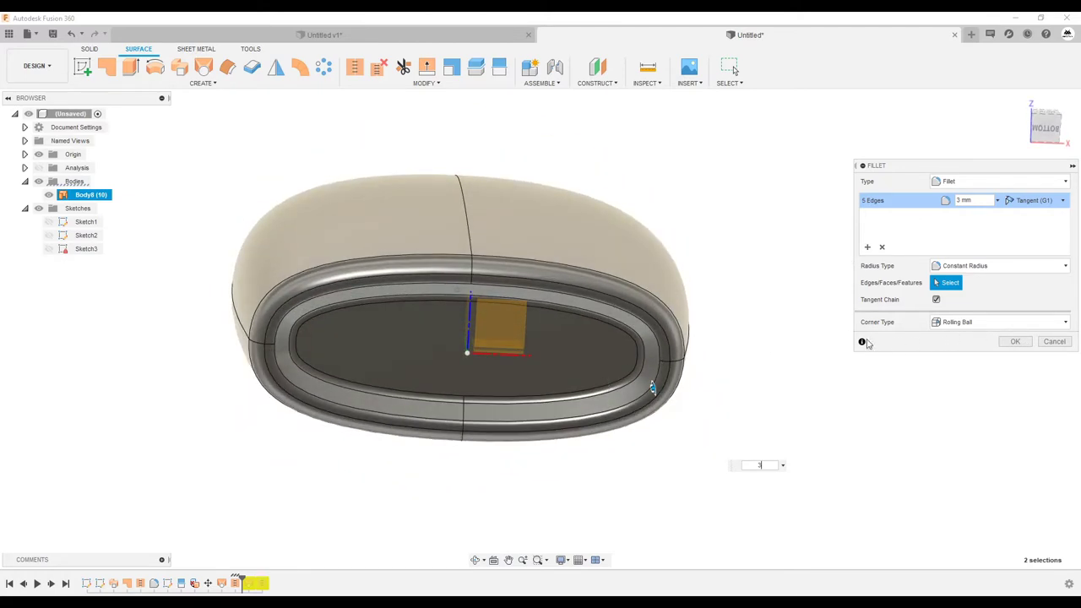
pyautogui.click(1018, 342)
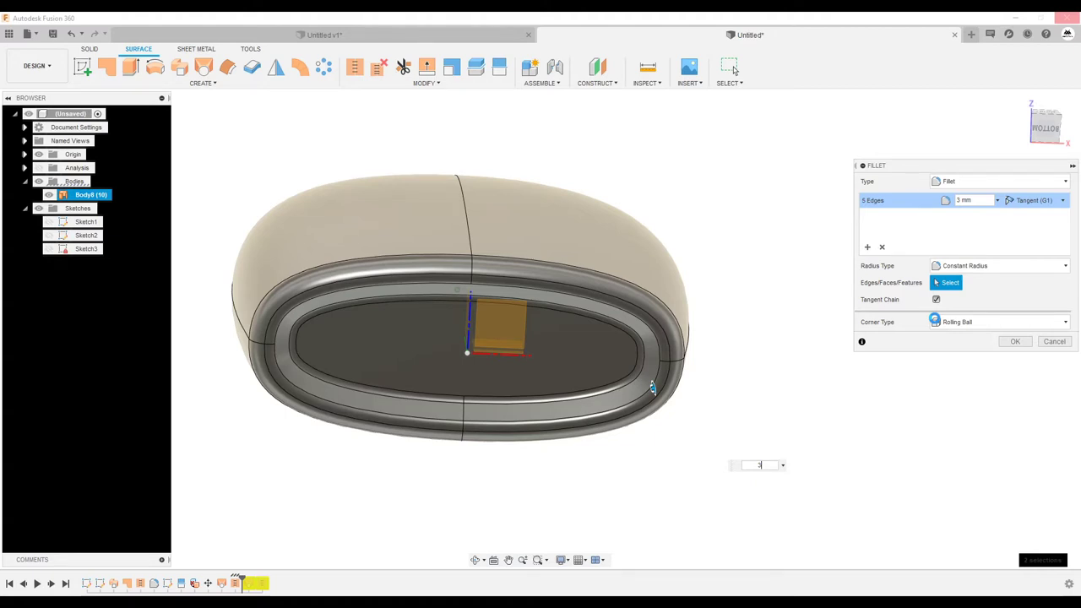
pyautogui.click(1015, 341)
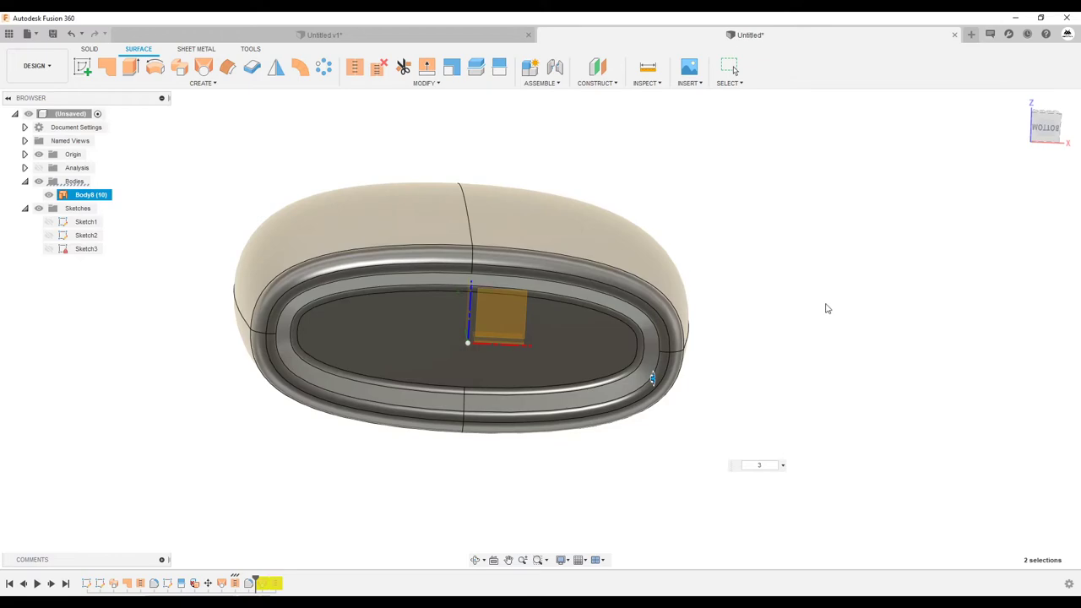
pyautogui.moveTo(812, 310)
pyautogui.keyDown('shift'); pyautogui.mouseDown(button='middle')
pyautogui.moveTo(717, 316)
pyautogui.moveTo(522, 408)
pyautogui.mouseUp(button='middle'); pyautogui.keyUp('shift')
# - Create a construction plane offset 40 mm from the XY plane
pyautogui.click(672, 330)
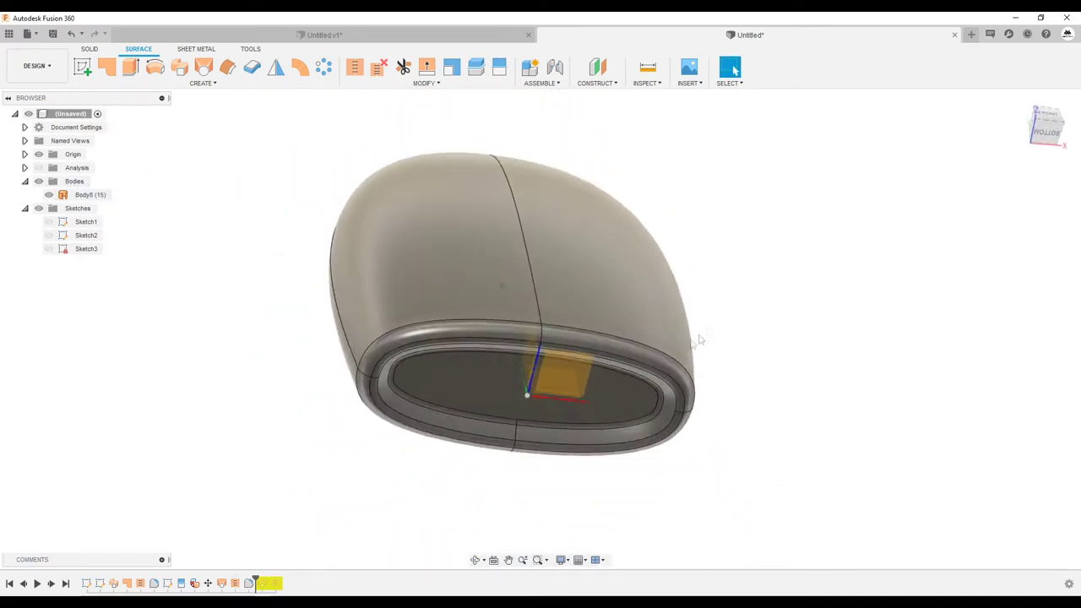
pyautogui.press('Escape')
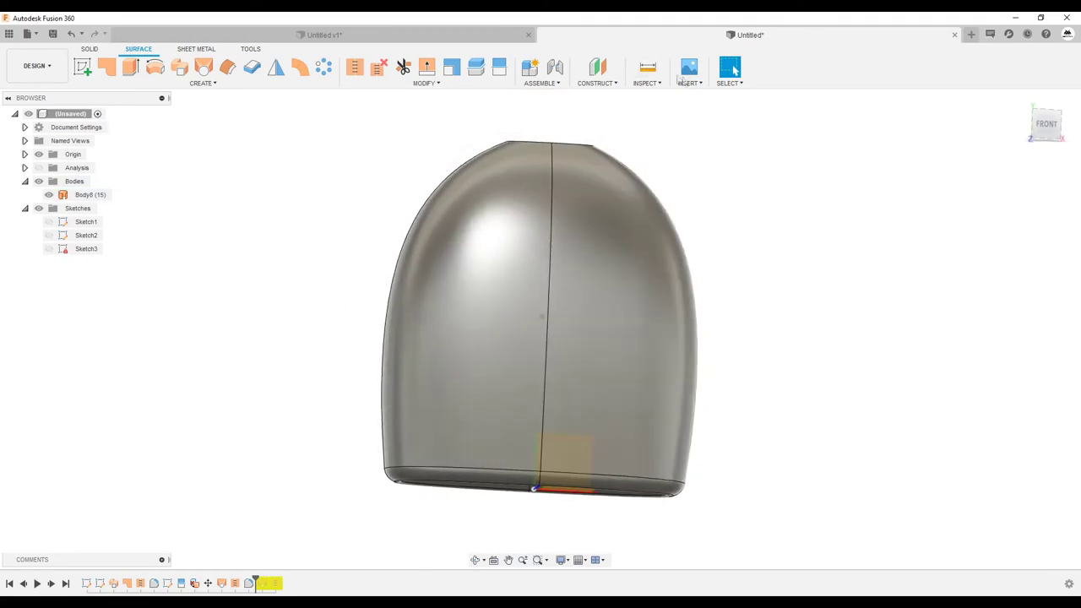
pyautogui.click(602, 71)
pyautogui.moveTo(540, 439)
pyautogui.keyDown('shift'); pyautogui.mouseDown(button='middle')
pyautogui.moveTo(574, 456)
pyautogui.moveTo(564, 463)
pyautogui.mouseUp(button='middle'); pyautogui.keyUp('shift')
pyautogui.click(574, 457)
pyautogui.keyDown('shift'); pyautogui.moveTo(499, 476); pyautogui.dragTo(463, 470, button='middle'); pyautogui.keyUp('shift')
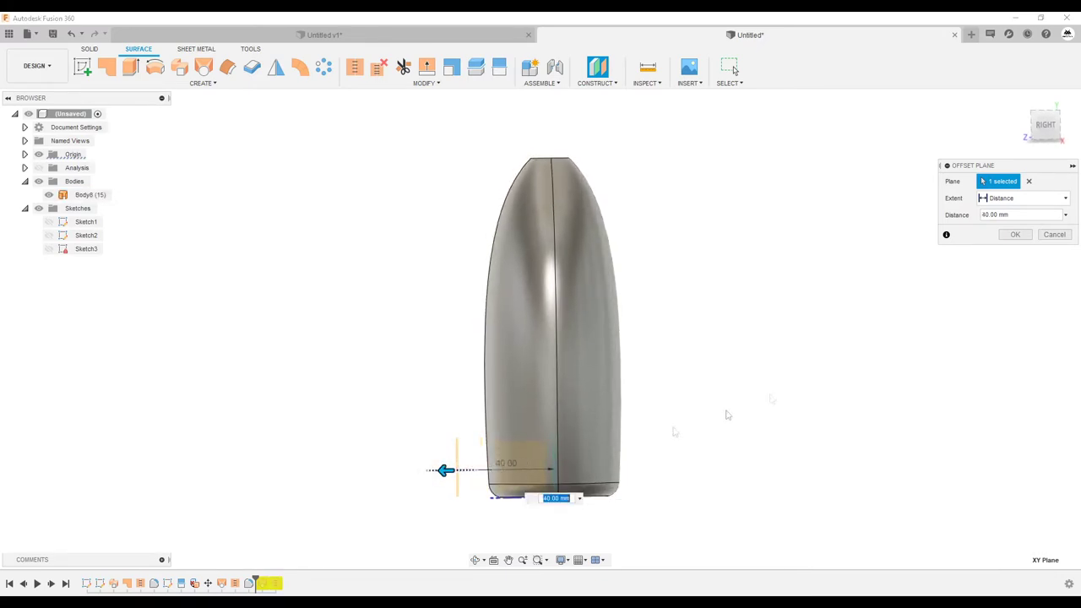
pyautogui.keyDown('shift'); pyautogui.moveTo(674, 432); pyautogui.dragTo(845, 338, button='middle'); pyautogui.keyUp('shift')
pyautogui.click(1015, 234)
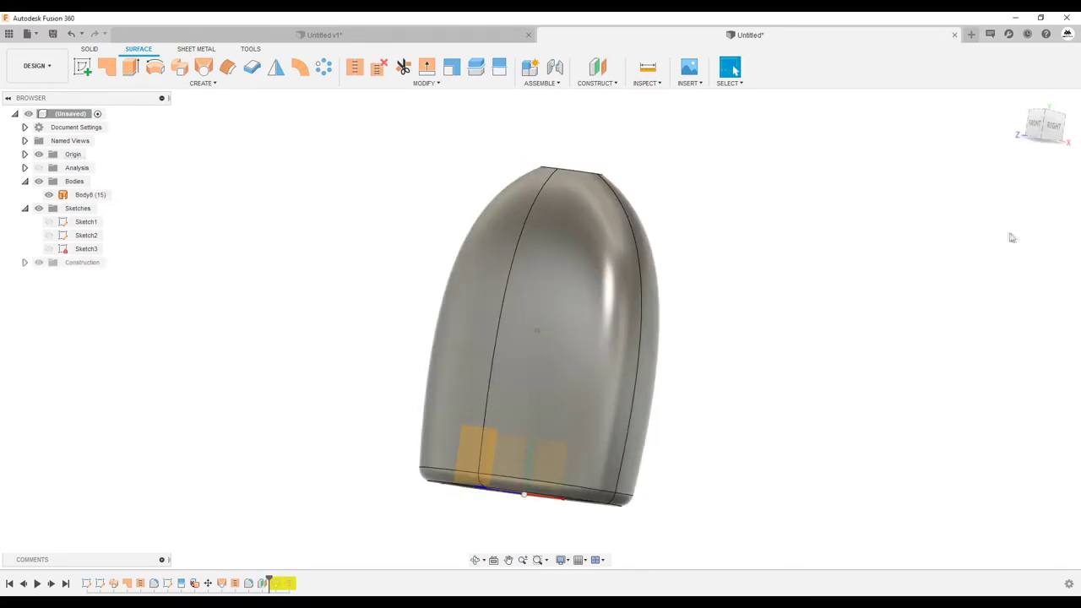
pyautogui.click(82, 67)
# - Start a sketch on the offset plane and project the bottle body's outline into it
pyautogui.click(511, 450)
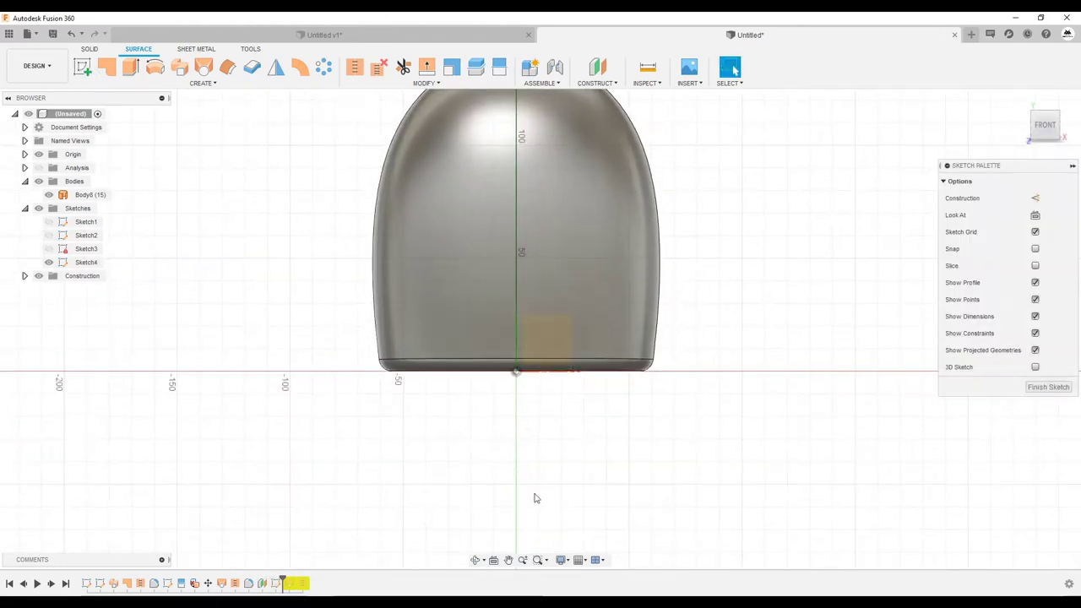
pyautogui.scroll(-3, 534, 498)
pyautogui.press('p')
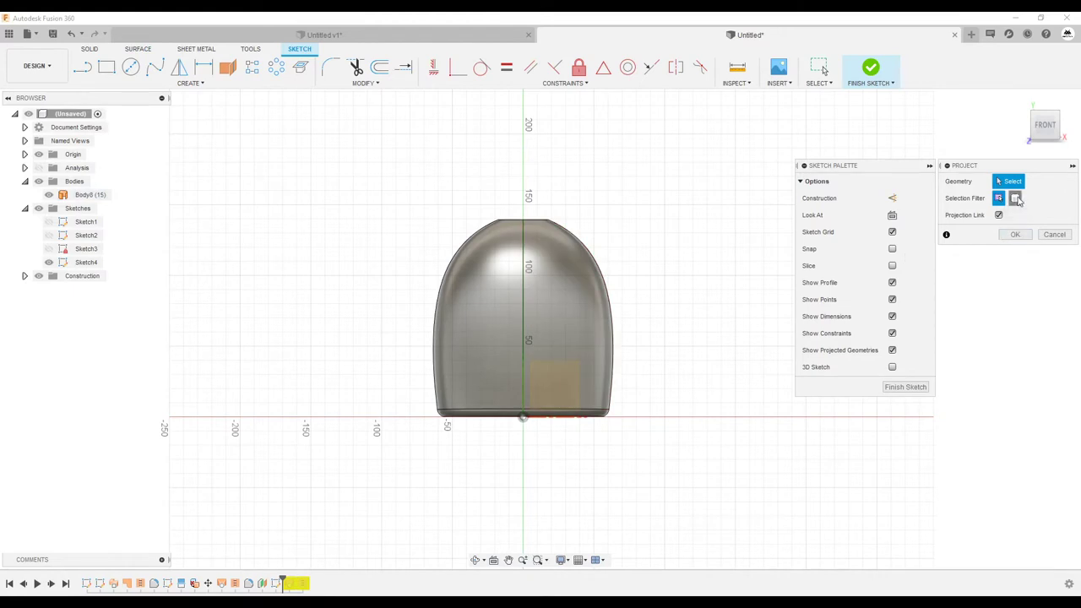
pyautogui.click(571, 315)
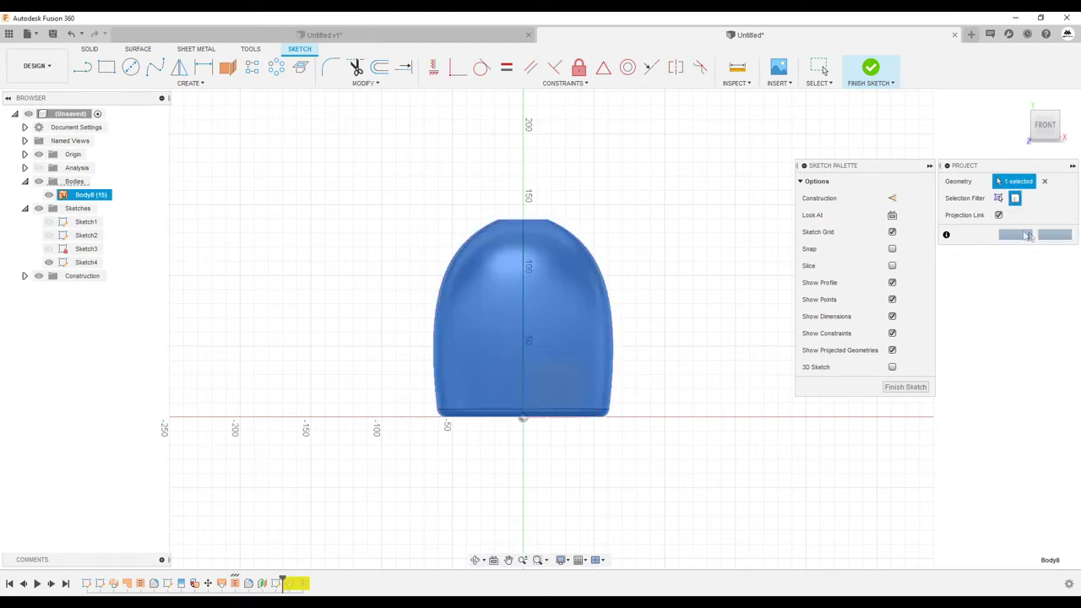
pyautogui.click(1015, 234)
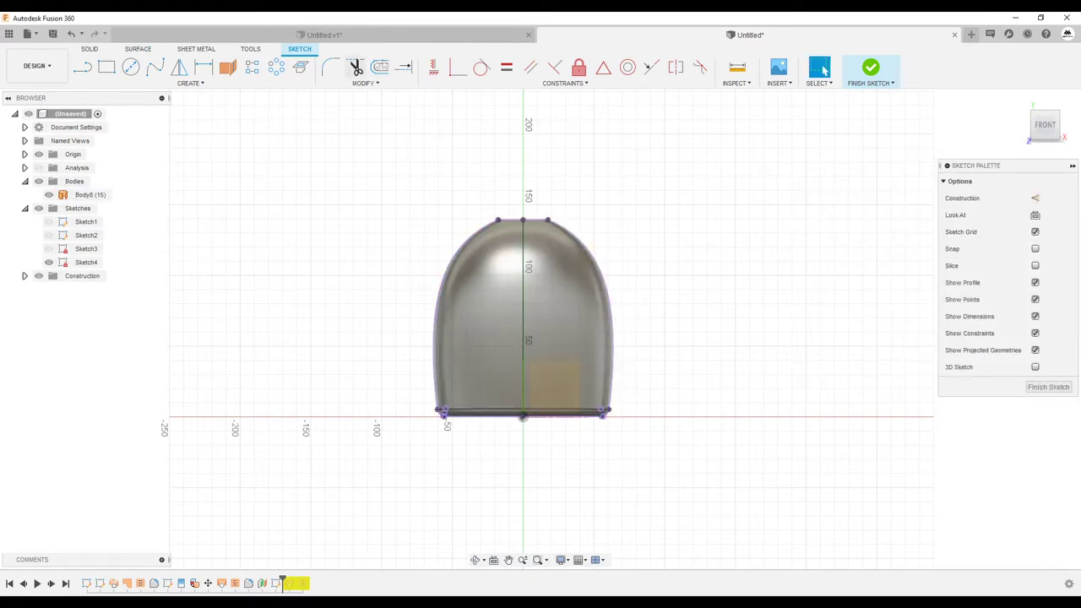
# - Offset the projected outline chain to form the arched outline around the body
pyautogui.click(385, 67)
pyautogui.click(565, 228)
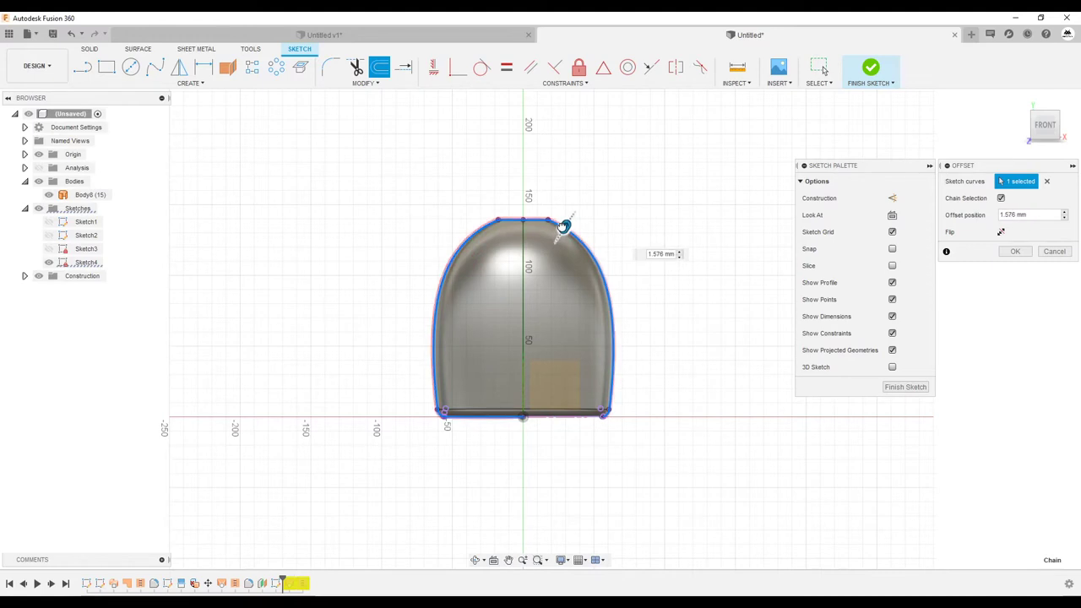
pyautogui.keyDown('shift'); pyautogui.moveTo(548, 236); pyautogui.dragTo(562, 269, button='middle'); pyautogui.keyUp('shift')
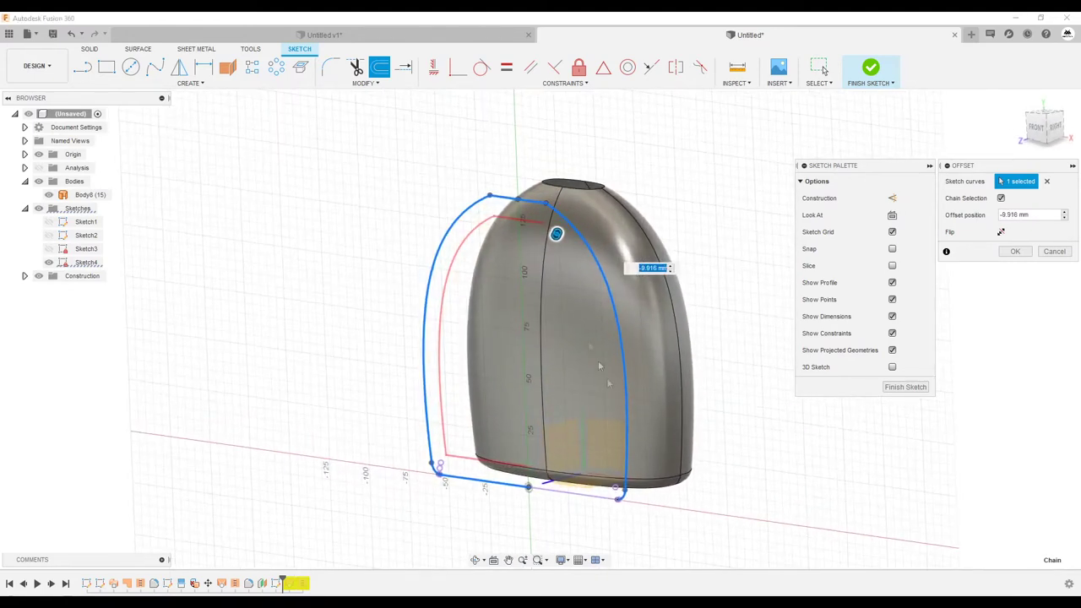
pyautogui.click(1054, 251)
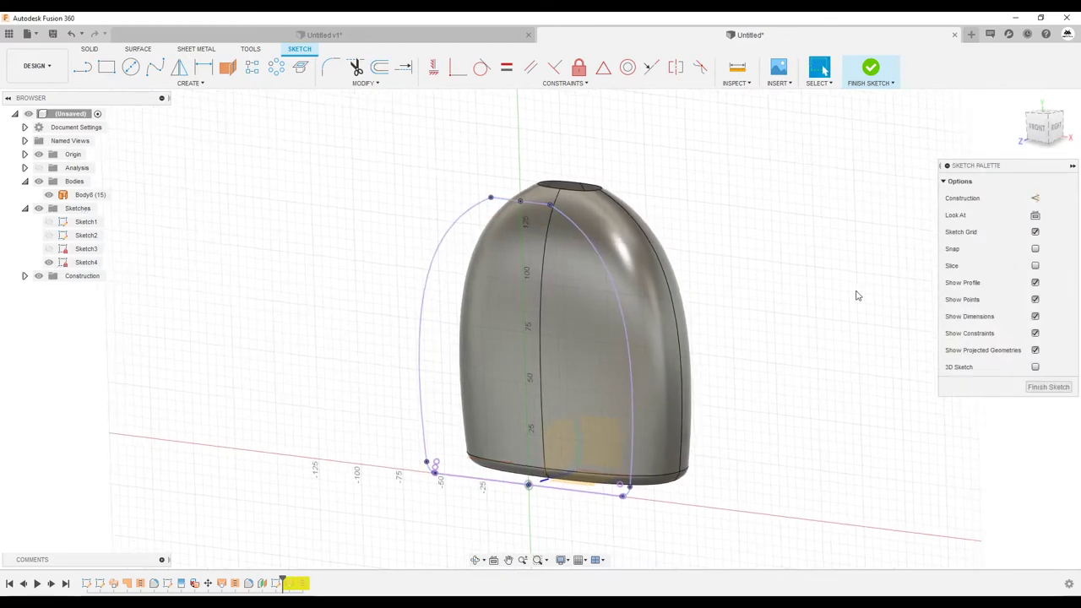
pyautogui.click(381, 69)
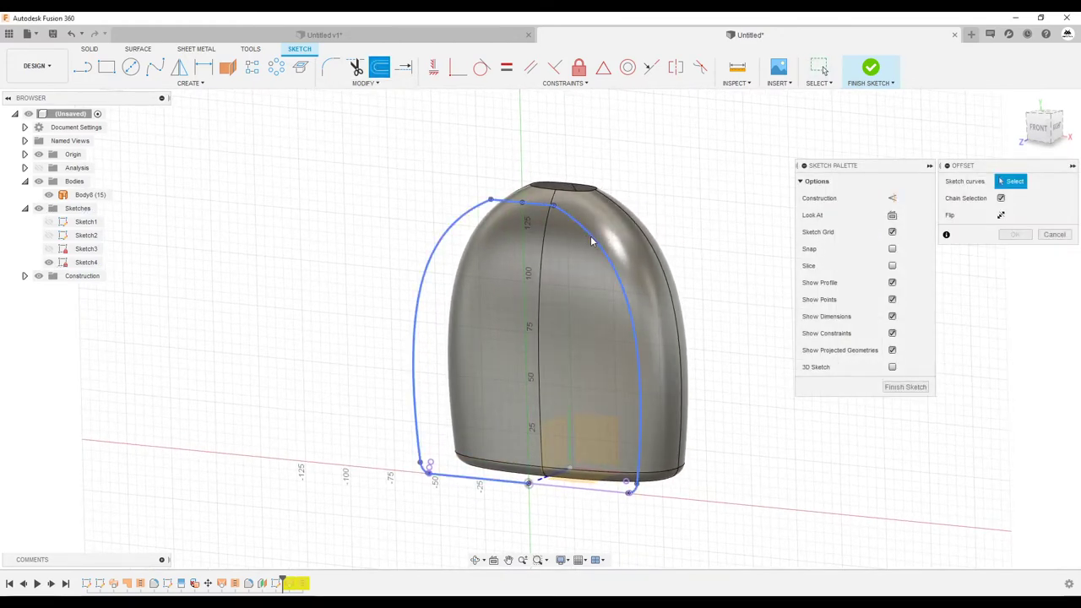
pyautogui.click(591, 242)
pyautogui.scroll(3, 632, 490)
pyautogui.scroll(3, 629, 490)
pyautogui.scroll(2, 638, 491)
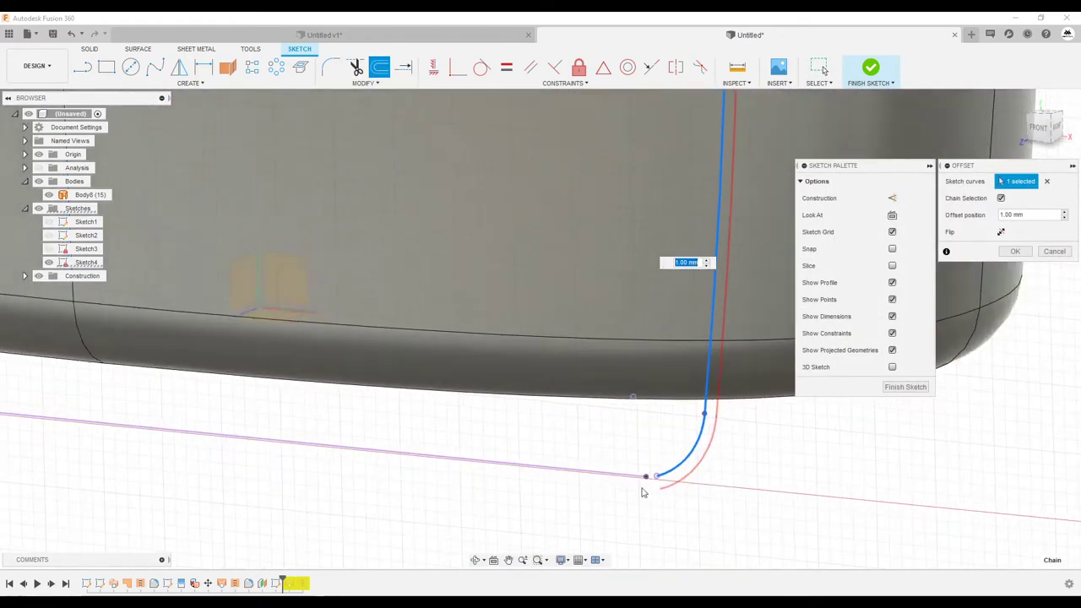
pyautogui.scroll(2, 651, 486)
pyautogui.click(1054, 251)
# - Finish Sketch4, then undo to return to editing it face-on
pyautogui.scroll(-3, 777, 397)
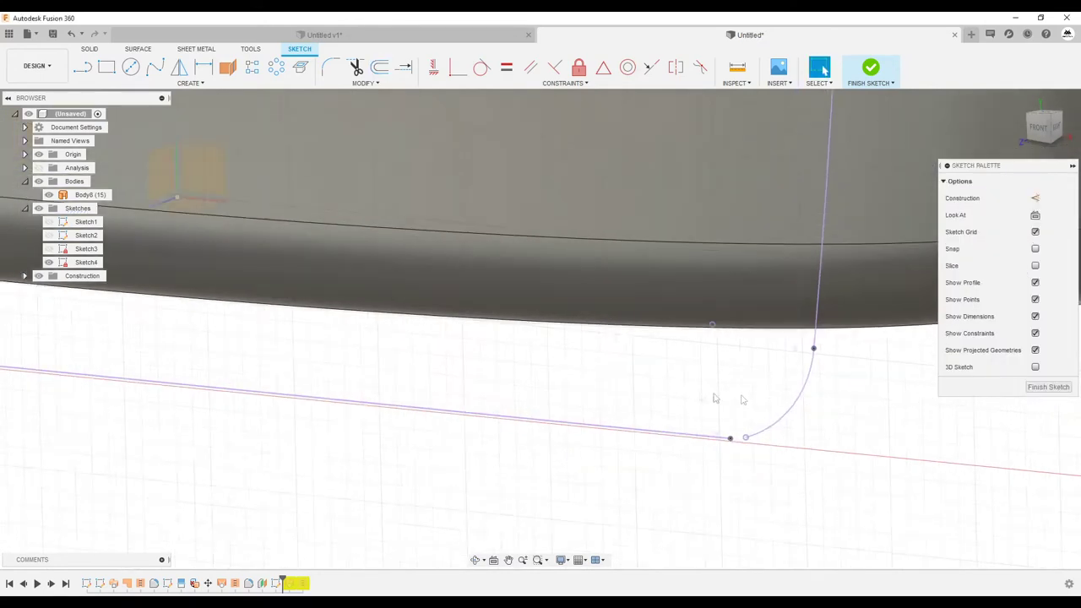
pyautogui.scroll(-4, 688, 391)
pyautogui.scroll(-3, 688, 390)
pyautogui.keyDown('shift'); pyautogui.moveTo(688, 391); pyautogui.dragTo(761, 363, button='middle'); pyautogui.keyUp('shift')
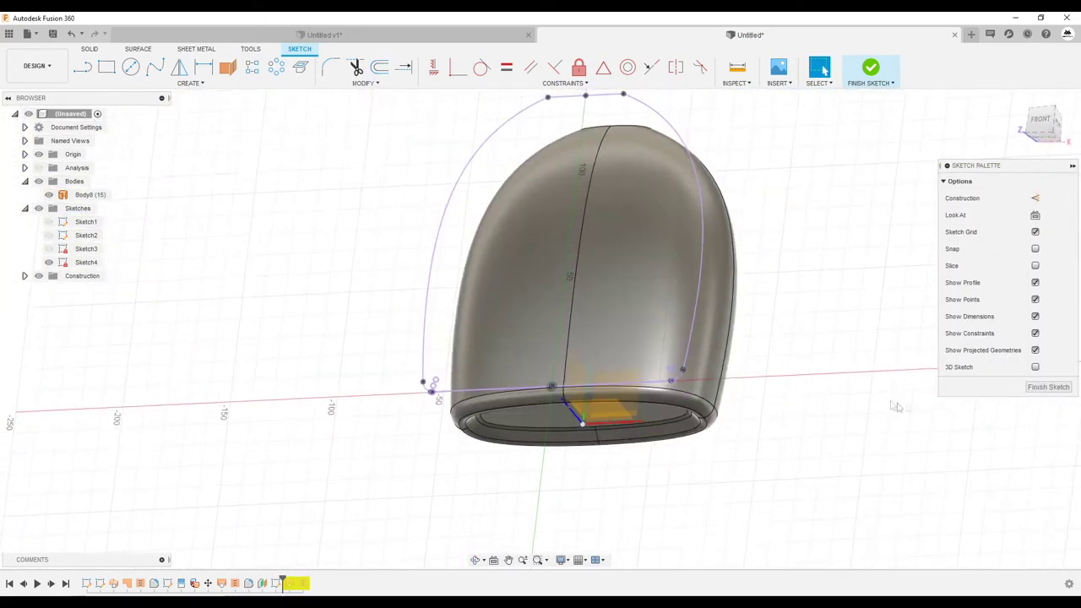
pyautogui.click(1048, 387)
pyautogui.hotkey('ctrl', 'z')
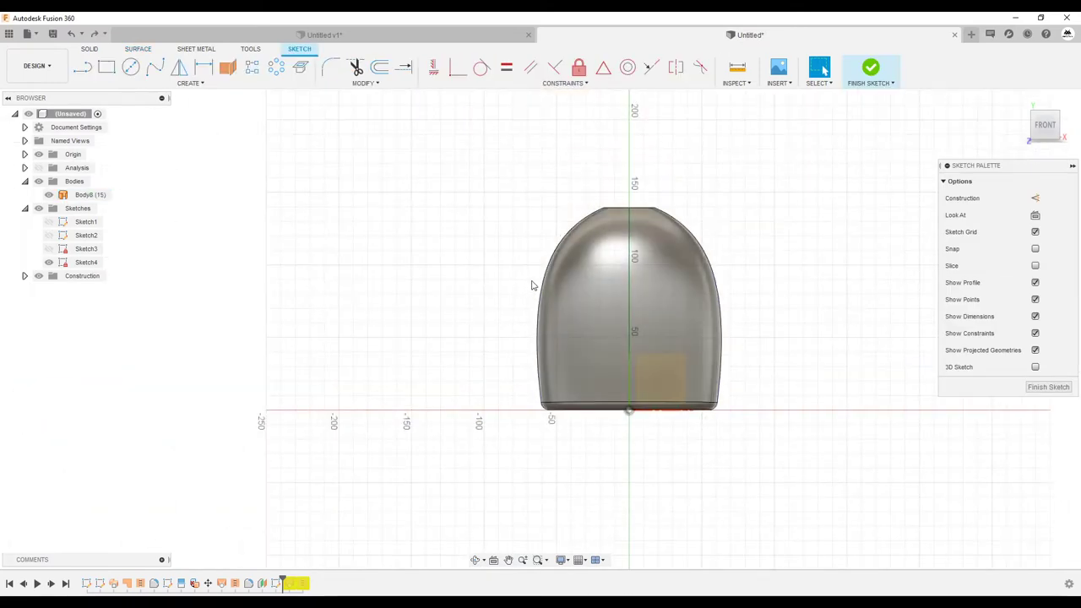
# - Project the Body8 bottle outline into Sketch4
pyautogui.press('p')
pyautogui.click(669, 362)
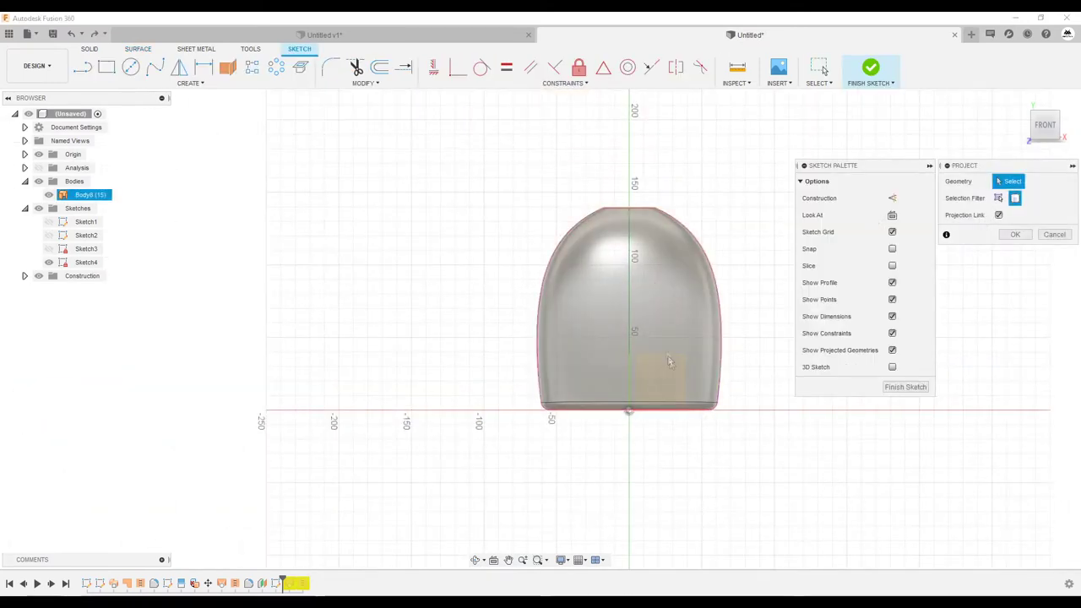
pyautogui.click(672, 369)
pyautogui.click(1013, 236)
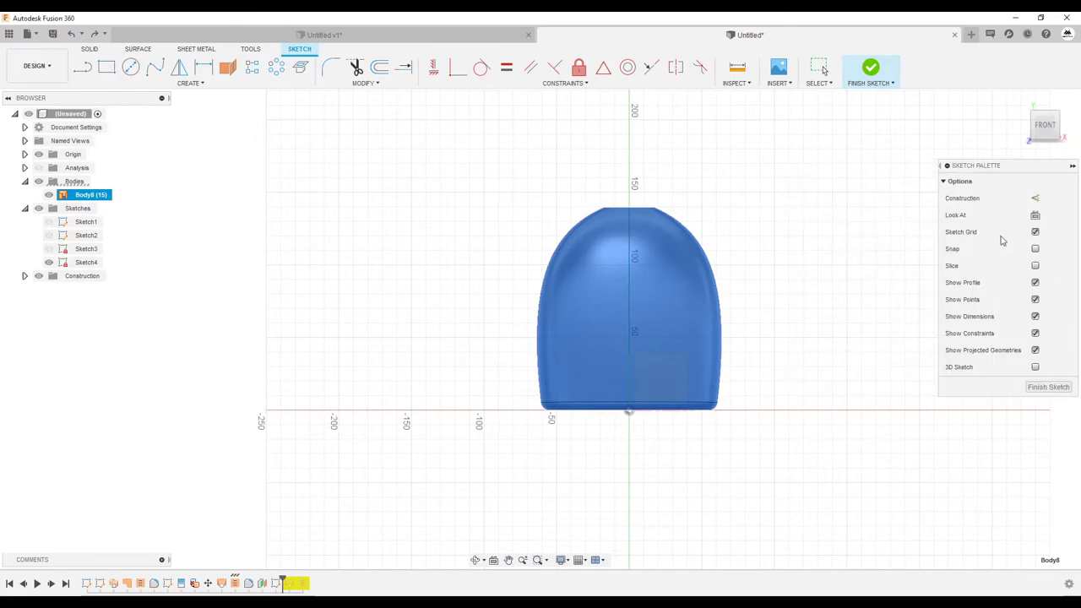
pyautogui.scroll(5, 714, 338)
pyautogui.scroll(2, 712, 321)
pyautogui.scroll(2, 718, 270)
pyautogui.scroll(2, 712, 299)
pyautogui.scroll(-2, 710, 292)
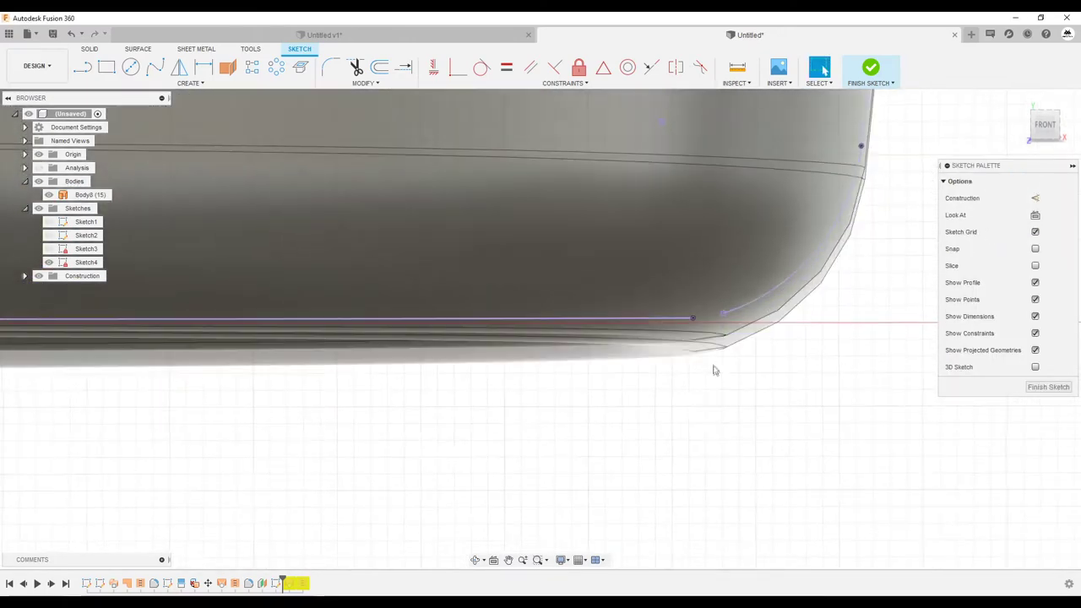
pyautogui.scroll(-2, 710, 362)
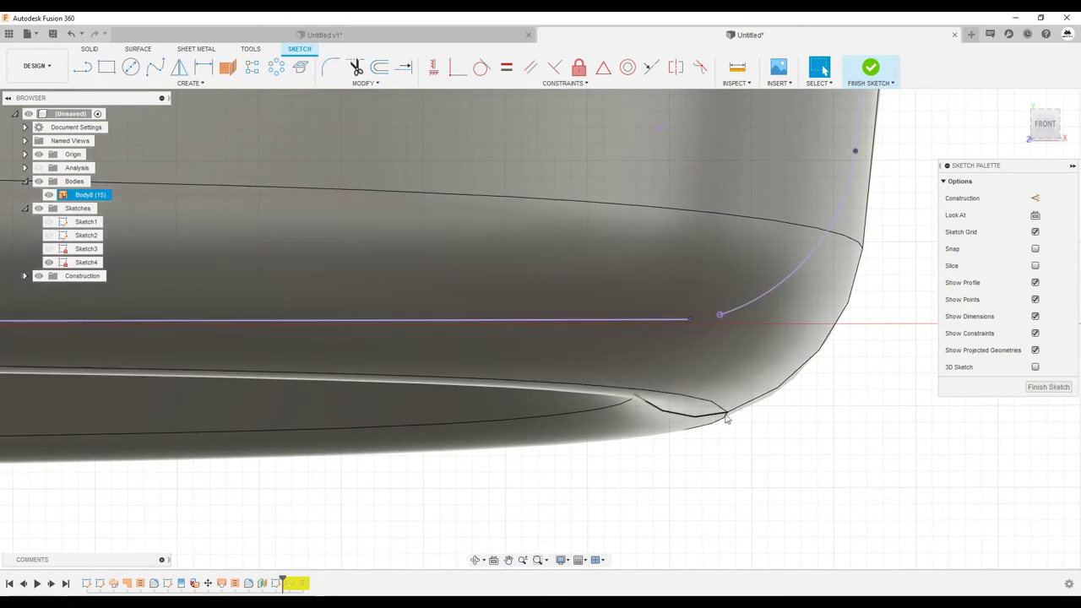
# - Project the body's rounded bottom corner edge too, then view from the Front
pyautogui.press('p')
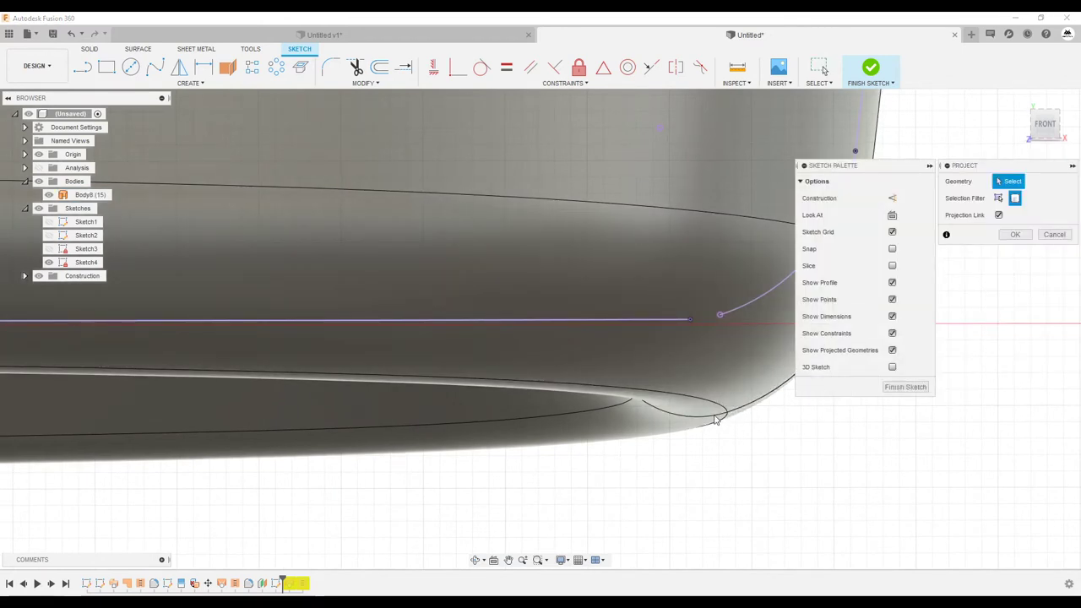
pyautogui.click(1053, 236)
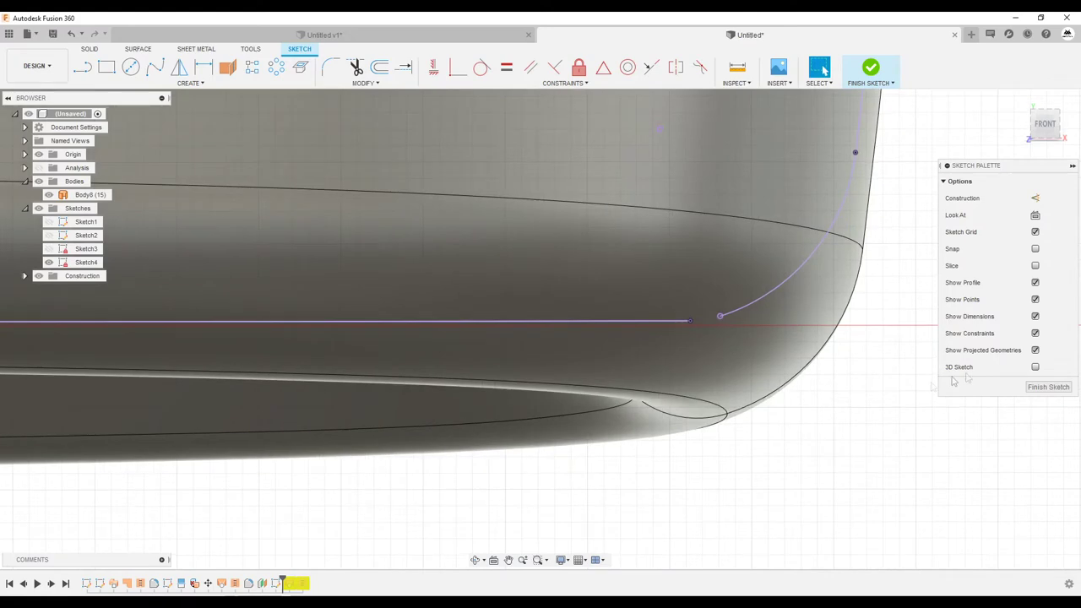
pyautogui.scroll(-5, 850, 430)
pyautogui.click(1046, 125)
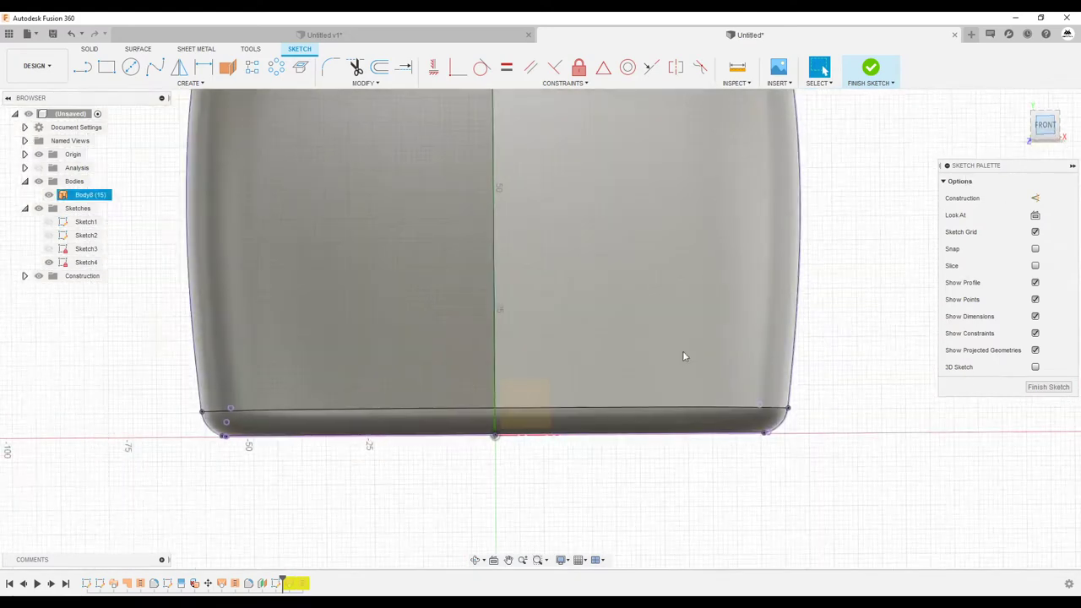
# - Offset the bottle outline curve 15 mm inward to form the arched panel curve
pyautogui.press('p')
pyautogui.scroll(-2, 397, 392)
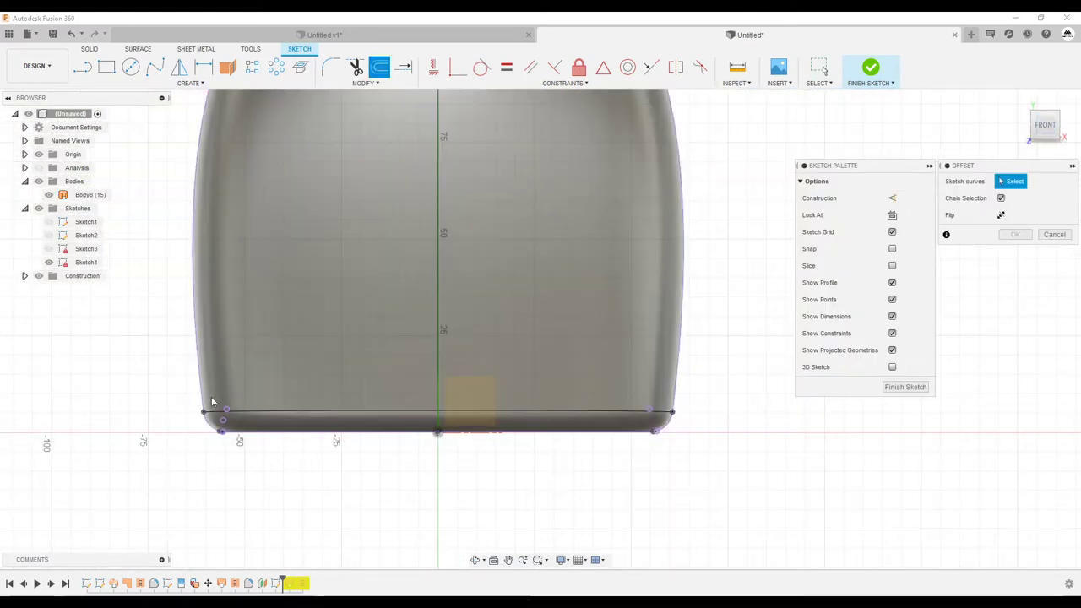
pyautogui.click(250, 420)
pyautogui.scroll(-2, 322, 453)
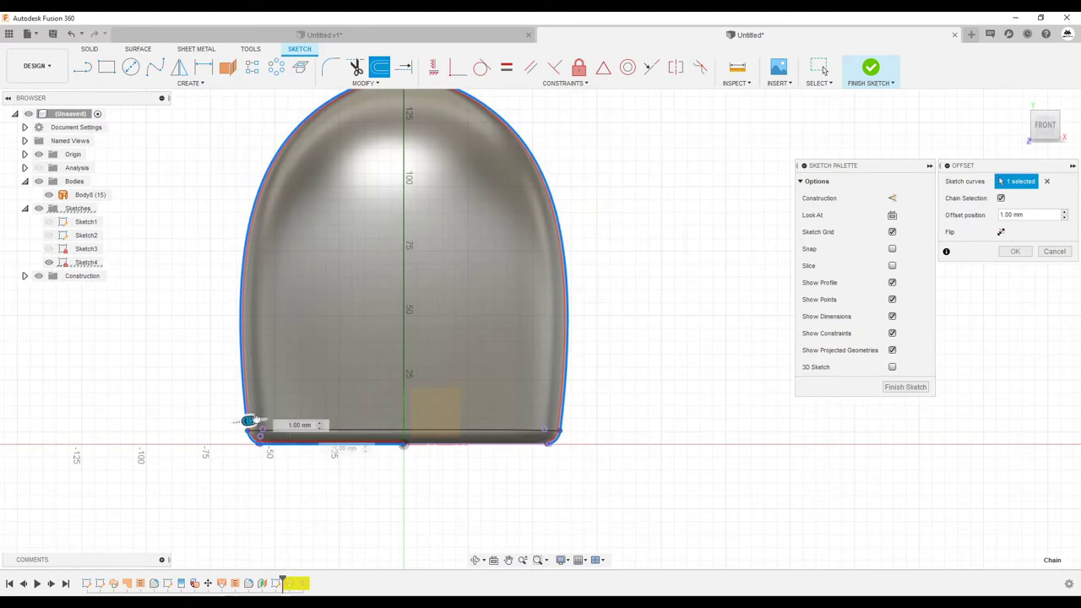
pyautogui.moveTo(250, 420); pyautogui.dragTo(269, 417)
pyautogui.write('15')
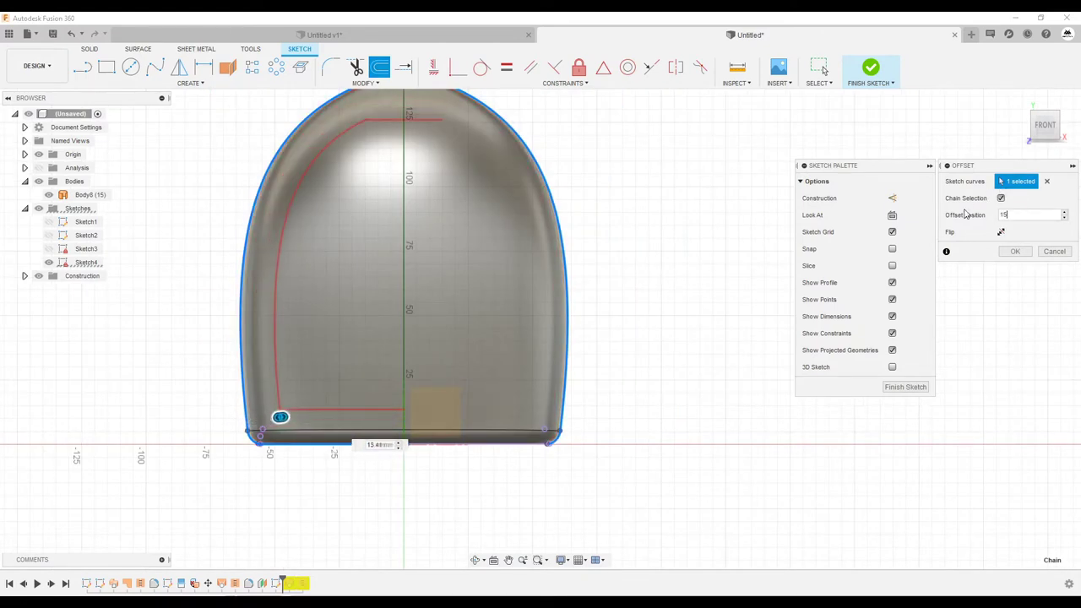
pyautogui.press('Return')
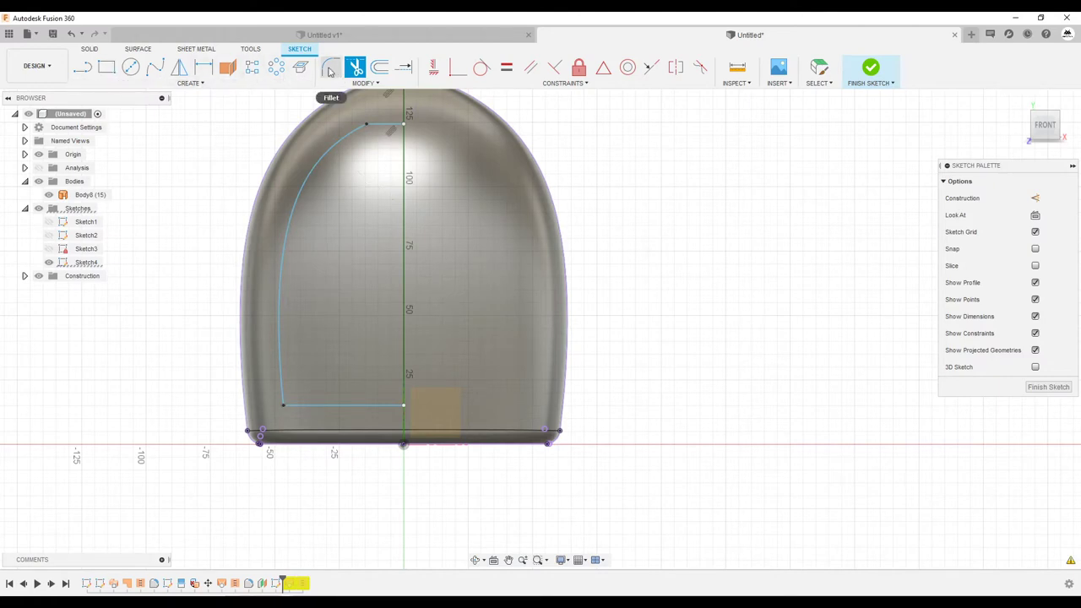
# - Try filleting the top corner of the inner offset curve
pyautogui.click(365, 127)
pyautogui.scroll(-2, 385, 248)
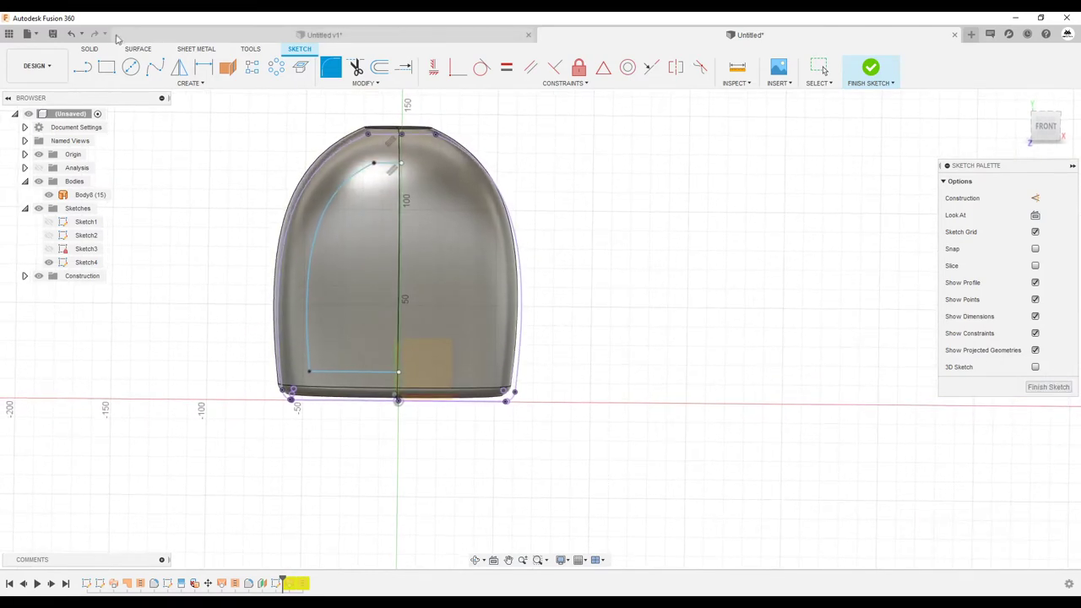
pyautogui.click(137, 49)
# - Extrude the arched panel profile into a 40 mm surface band
pyautogui.click(131, 68)
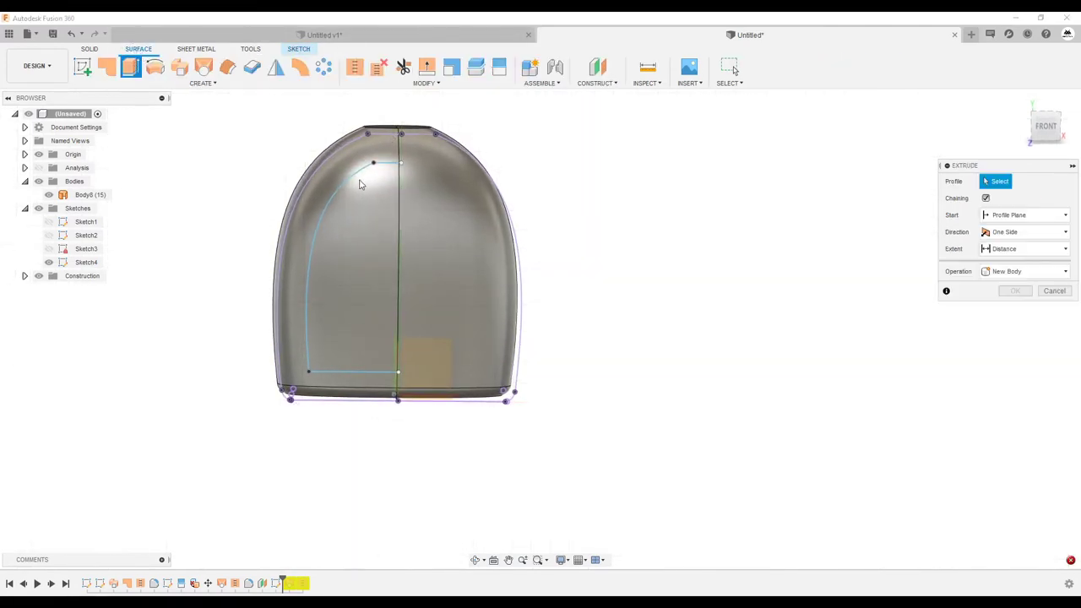
pyautogui.click(354, 182)
pyautogui.keyDown('shift'); pyautogui.moveTo(354, 182); pyautogui.dragTo(400, 246, button='middle'); pyautogui.keyUp('shift')
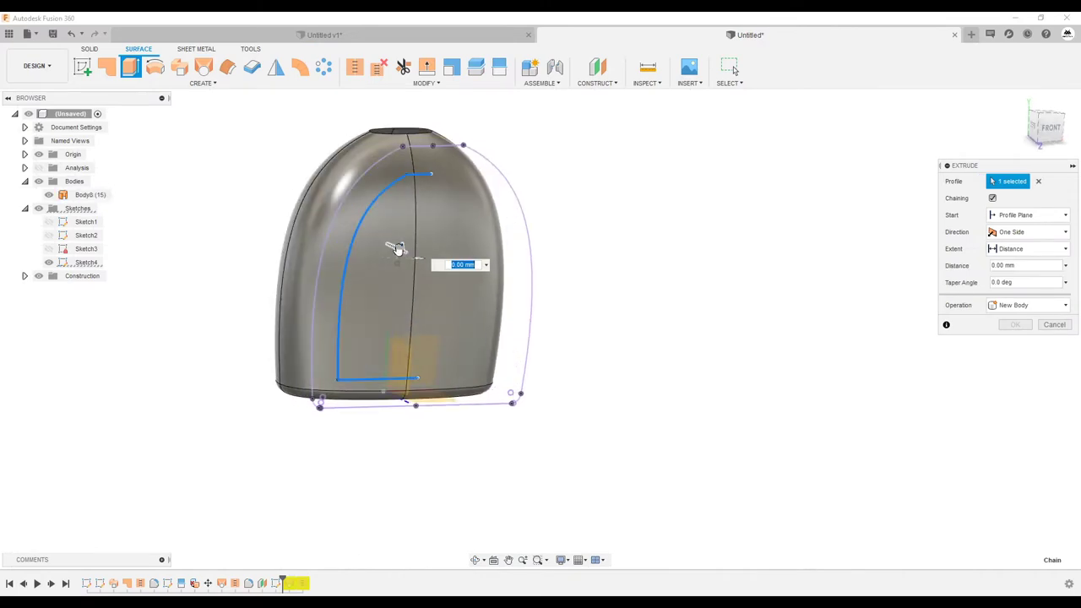
pyautogui.write('40')
pyautogui.press('Return')
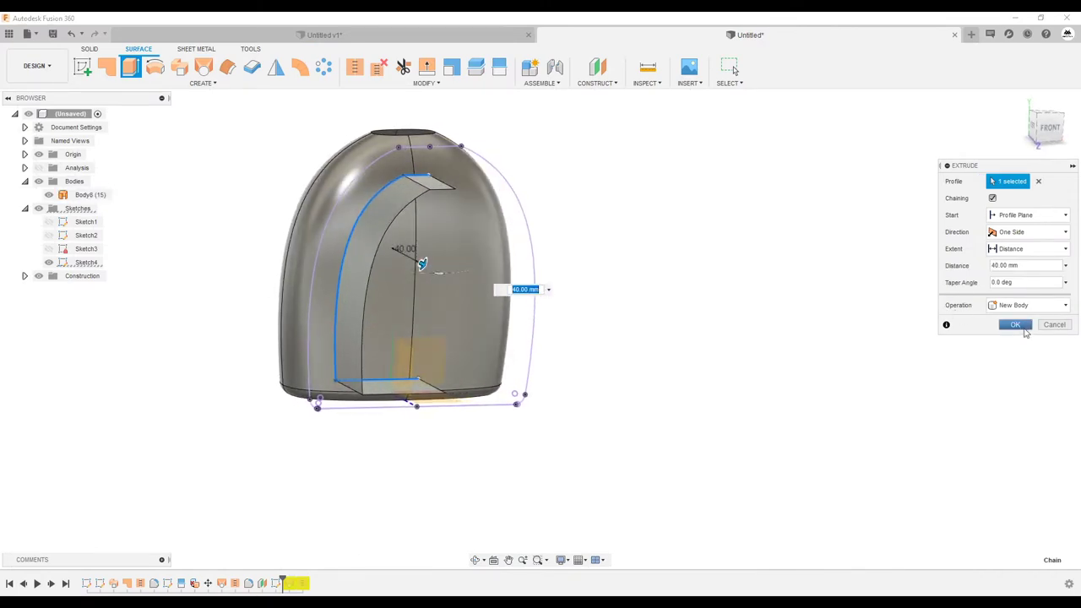
pyautogui.click(1017, 325)
pyautogui.moveTo(576, 296)
pyautogui.keyDown('shift'); pyautogui.mouseDown(button='middle')
pyautogui.moveTo(457, 260)
pyautogui.moveTo(404, 299)
pyautogui.mouseUp(button='middle'); pyautogui.keyUp('shift')
# - Round the band's bottom and top corner edges with 10 mm fillets
pyautogui.press('f')
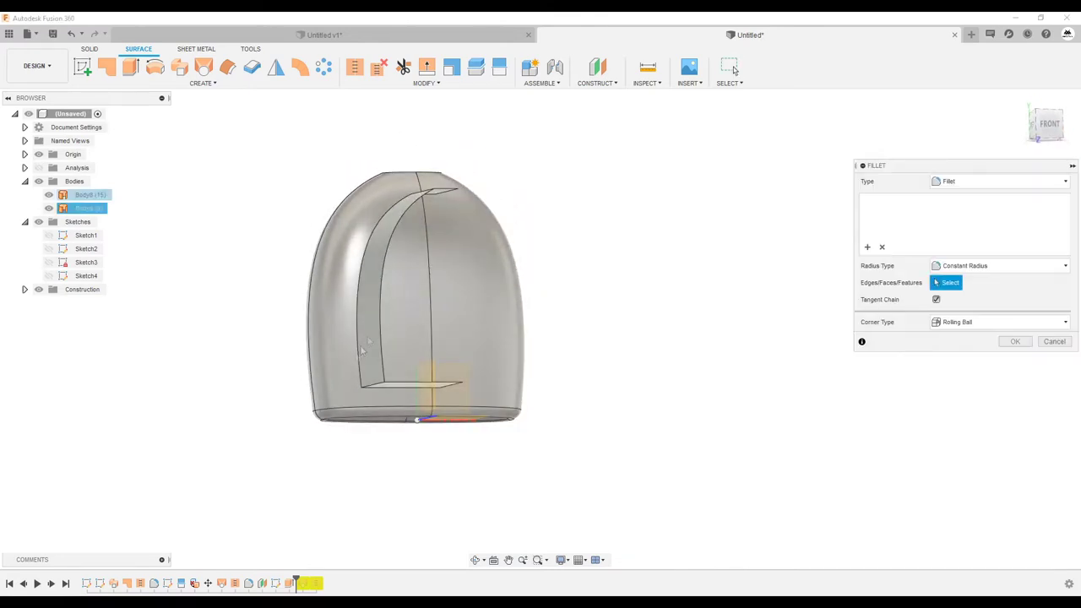
pyautogui.click(370, 385)
pyautogui.scroll(2, 361, 388)
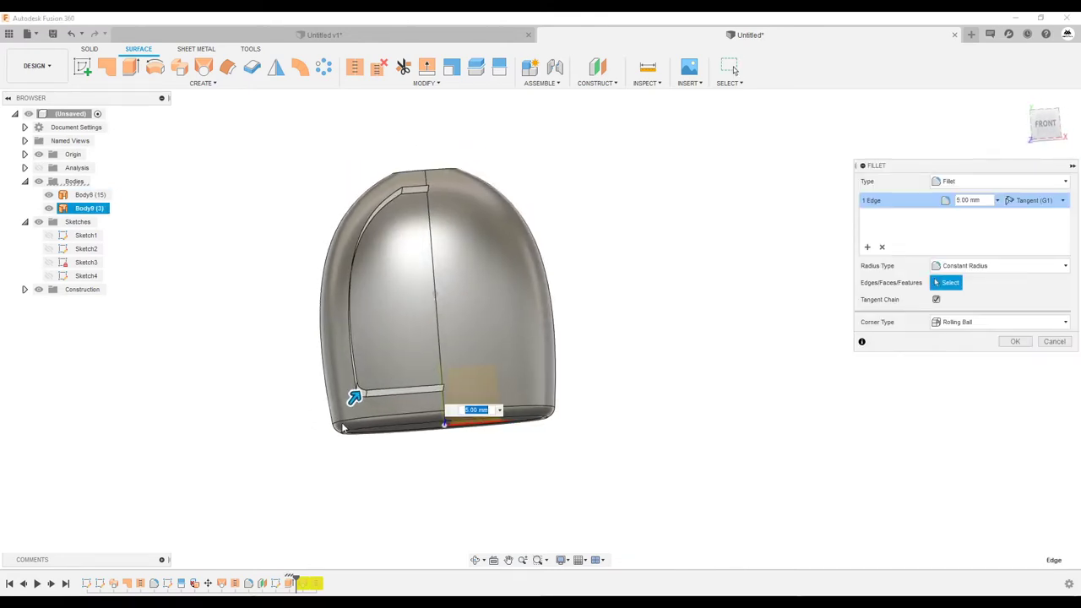
pyautogui.scroll(2, 361, 388)
pyautogui.write('10')
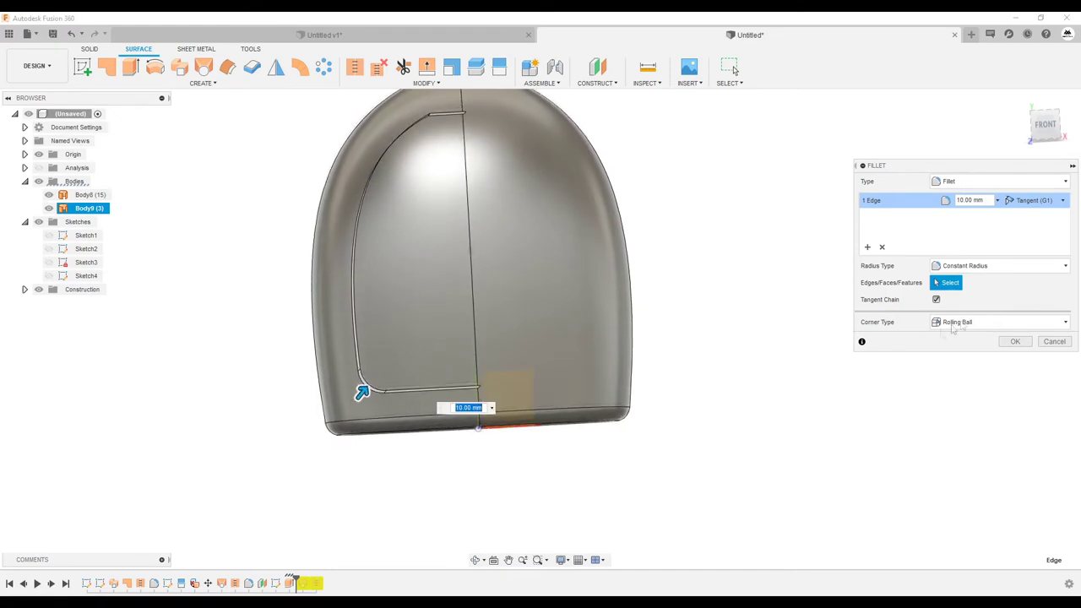
pyautogui.press('Return')
pyautogui.press('f')
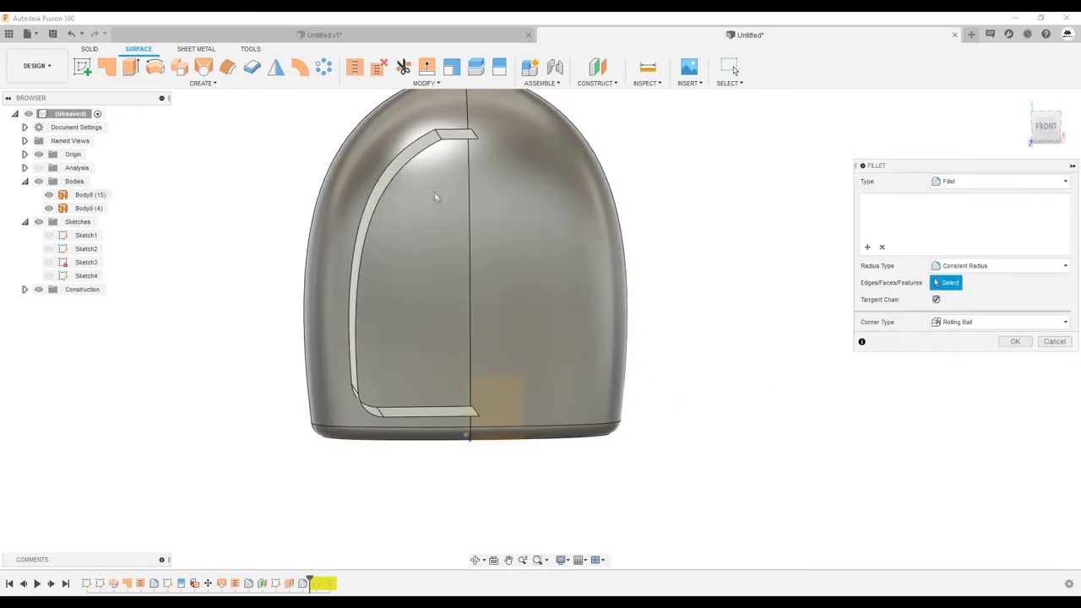
pyautogui.click(435, 192)
pyautogui.write('10')
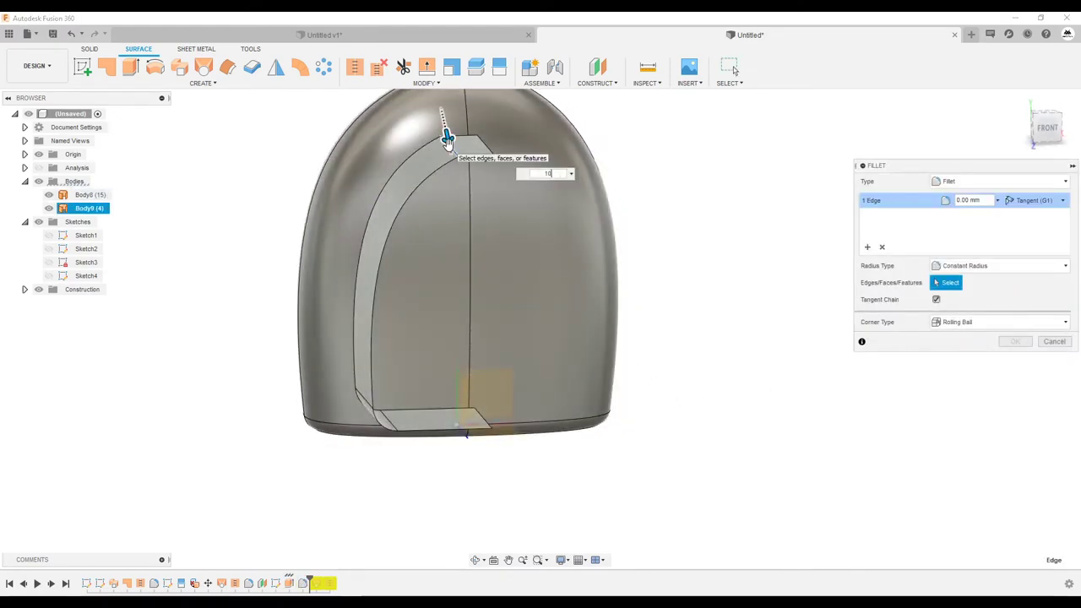
pyautogui.press('Return')
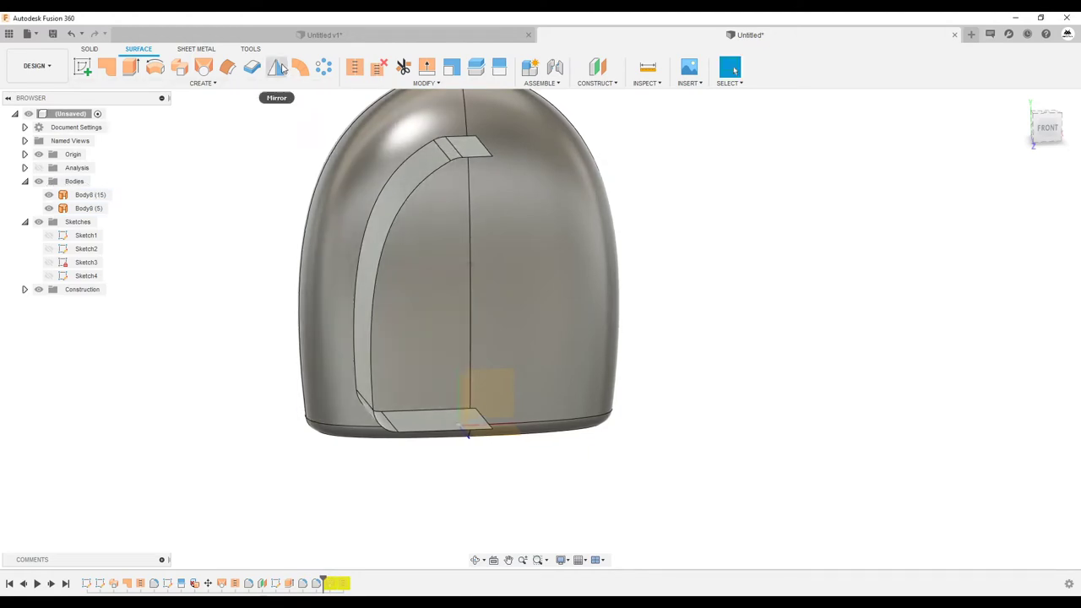
# - Mirror the Body9 band as a body across the centre plane
pyautogui.click(277, 67)
pyautogui.click(406, 192)
pyautogui.click(1026, 182)
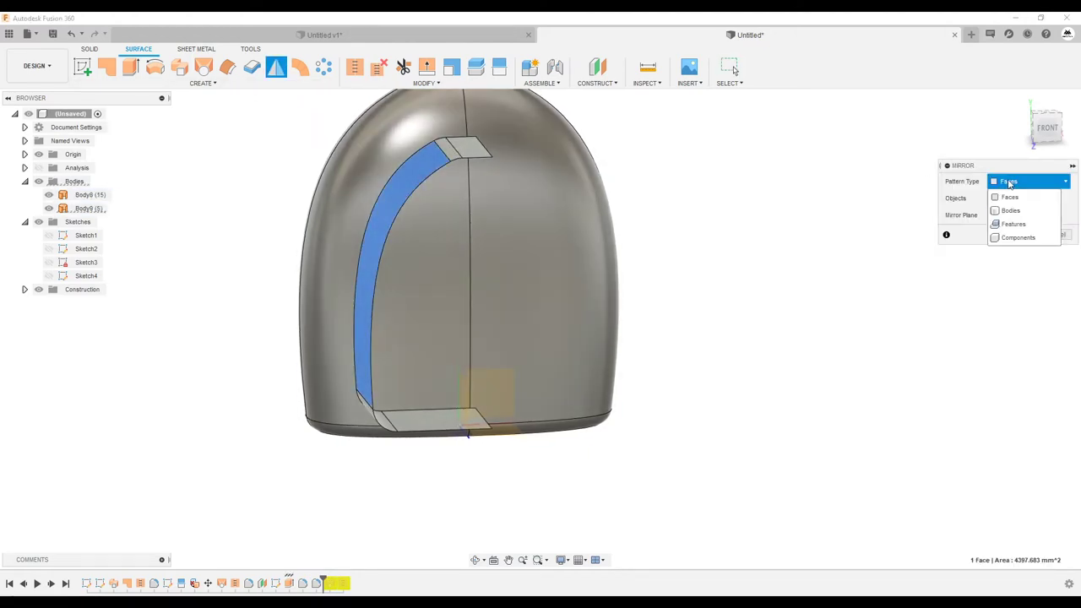
pyautogui.click(1014, 211)
pyautogui.click(477, 151)
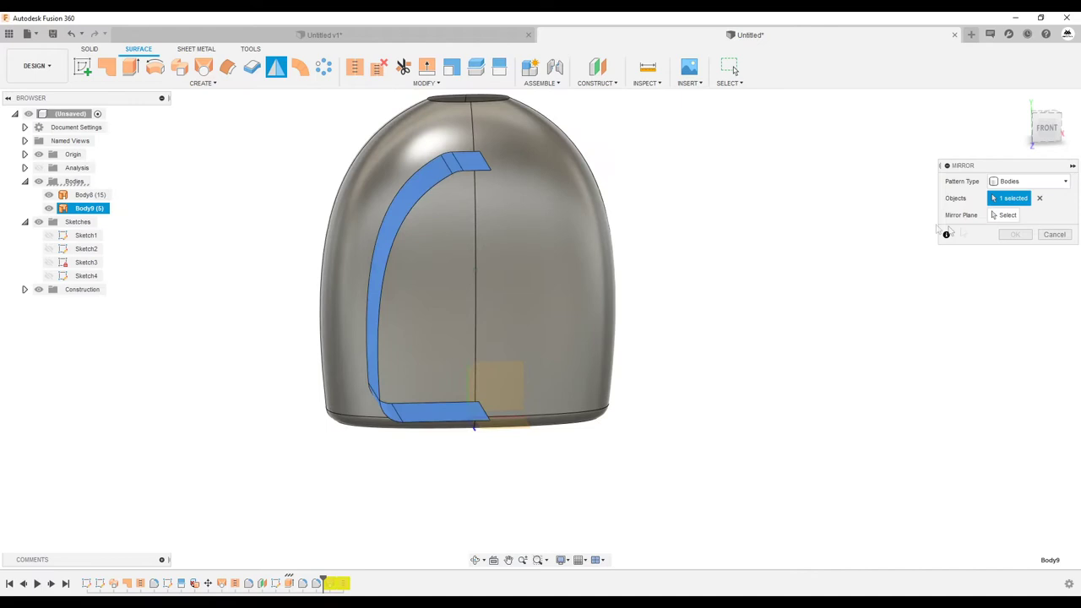
pyautogui.click(519, 376)
pyautogui.keyDown('shift'); pyautogui.moveTo(524, 355); pyautogui.dragTo(510, 384, button='middle'); pyautogui.keyUp('shift')
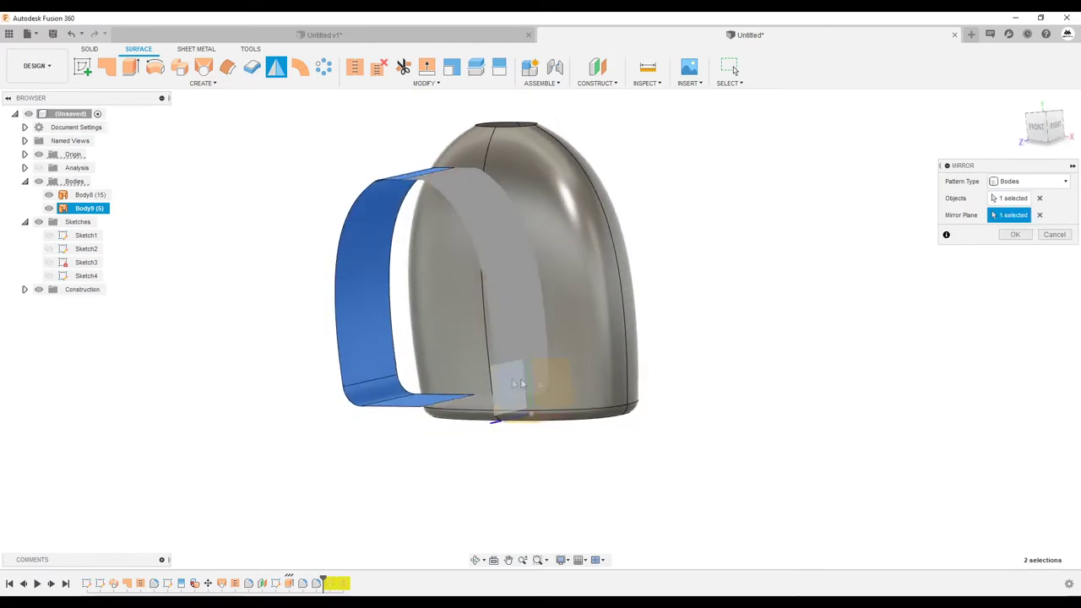
pyautogui.click(1015, 234)
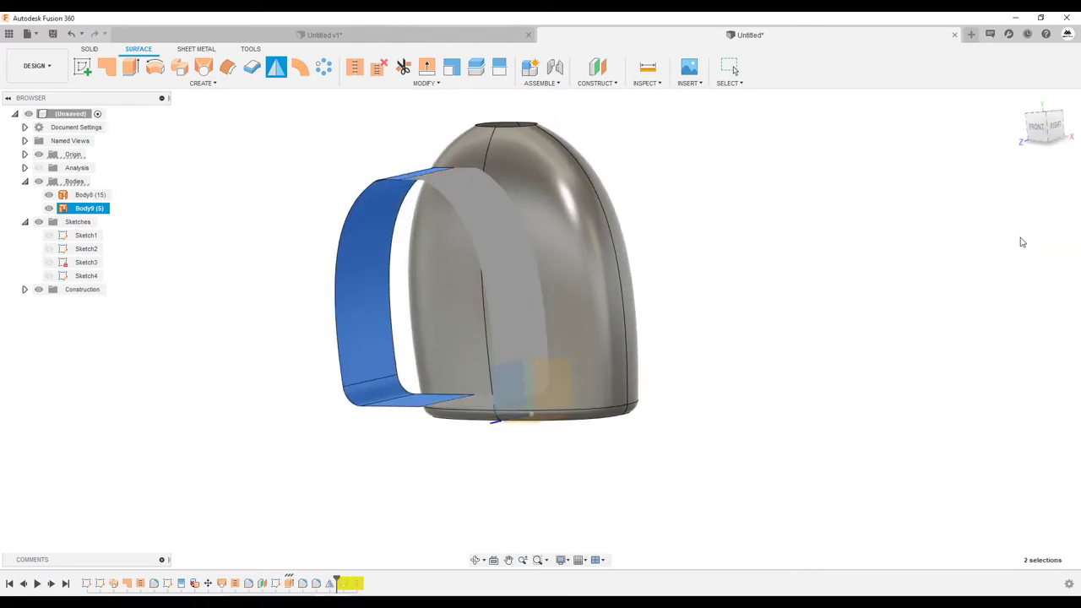
# - Stitch the left and right bands into one surface, Body11, and apply Thicken
pyautogui.click(354, 68)
pyautogui.click(487, 199)
pyautogui.click(377, 296)
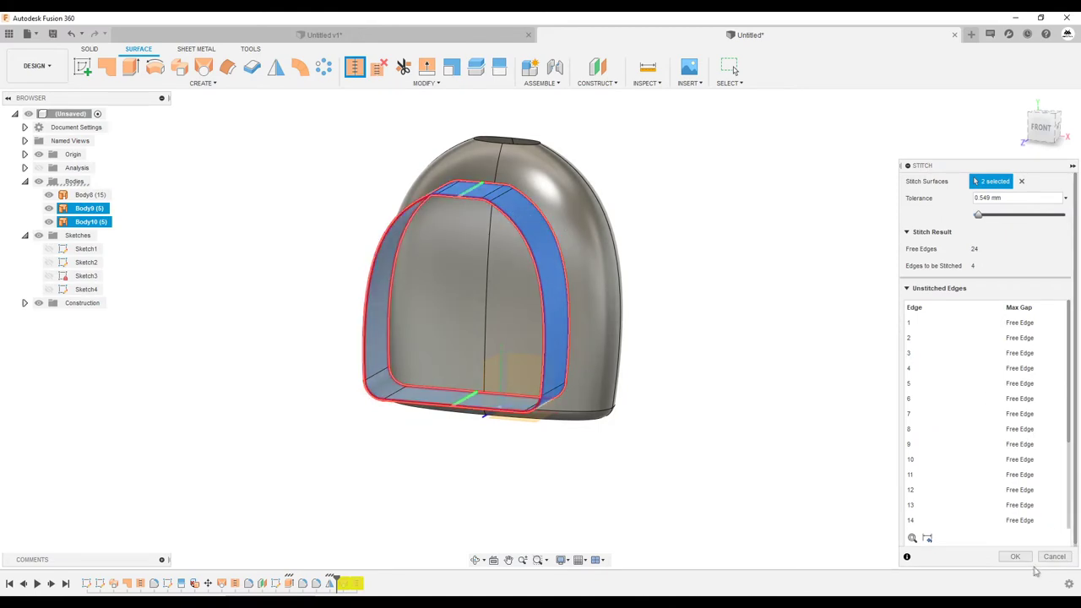
pyautogui.click(1008, 555)
pyautogui.keyDown('shift'); pyautogui.moveTo(943, 517); pyautogui.dragTo(539, 333, button='middle'); pyautogui.keyUp('shift')
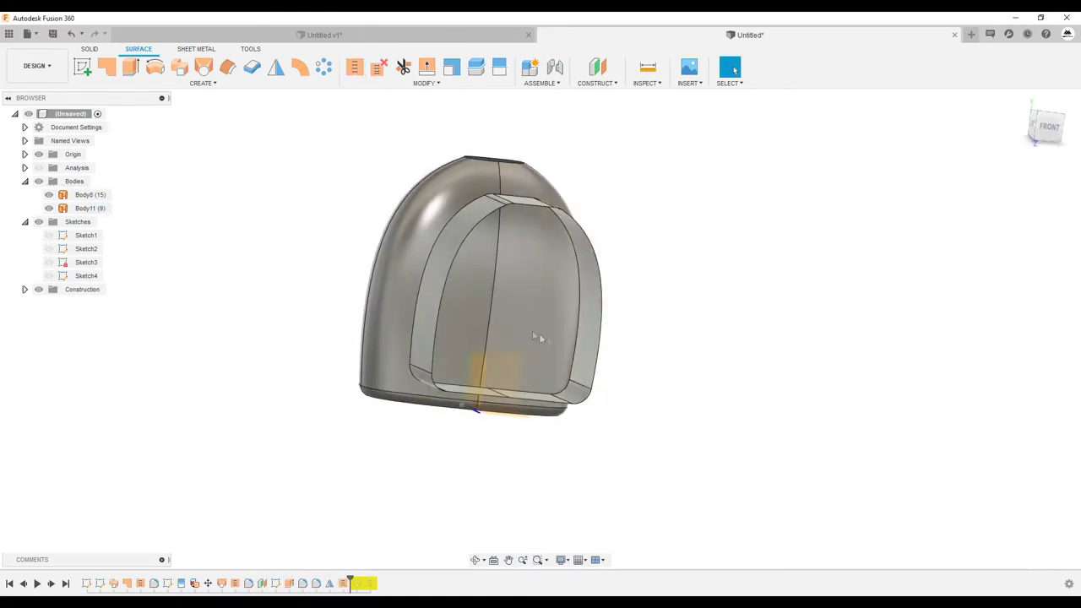
pyautogui.click(253, 70)
pyautogui.click(1061, 255)
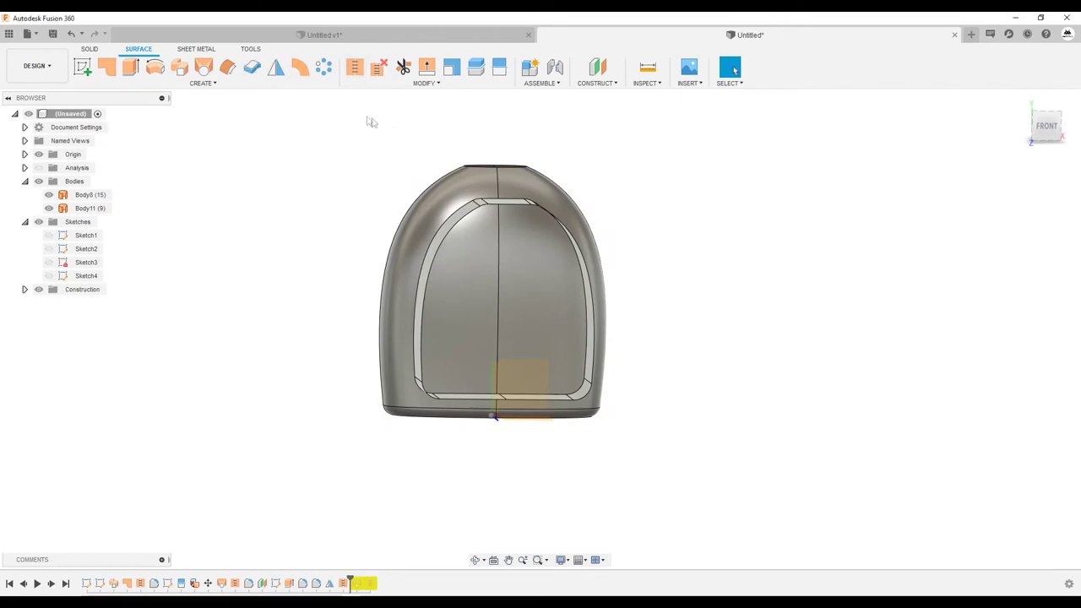
# - Offset Body11's panel surface 6 mm inward to create the nested band Body12
pyautogui.click(235, 72)
pyautogui.click(528, 190)
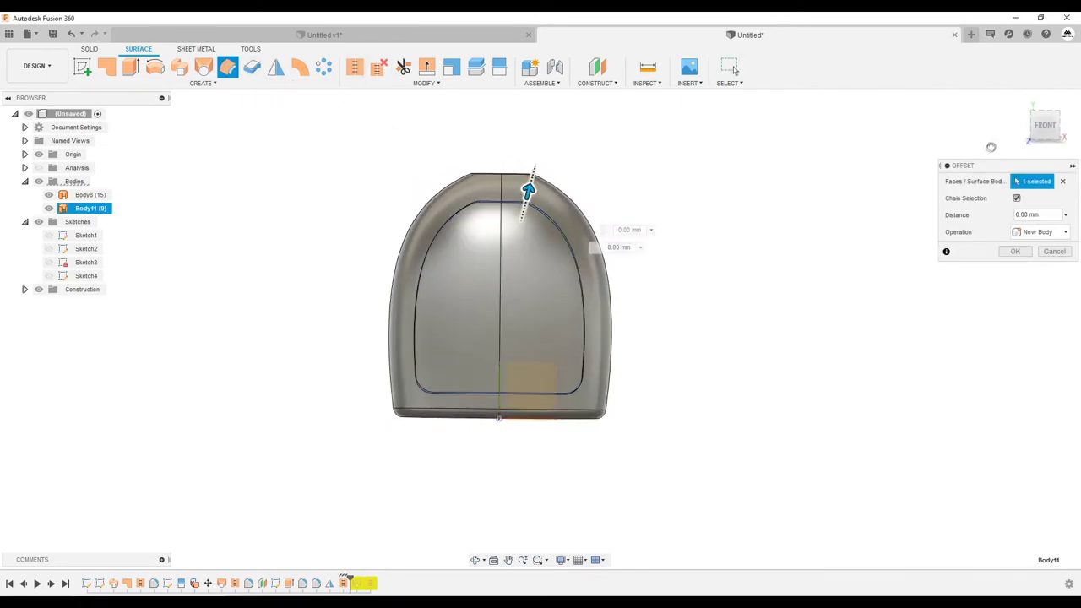
pyautogui.moveTo(528, 191); pyautogui.dragTo(519, 230)
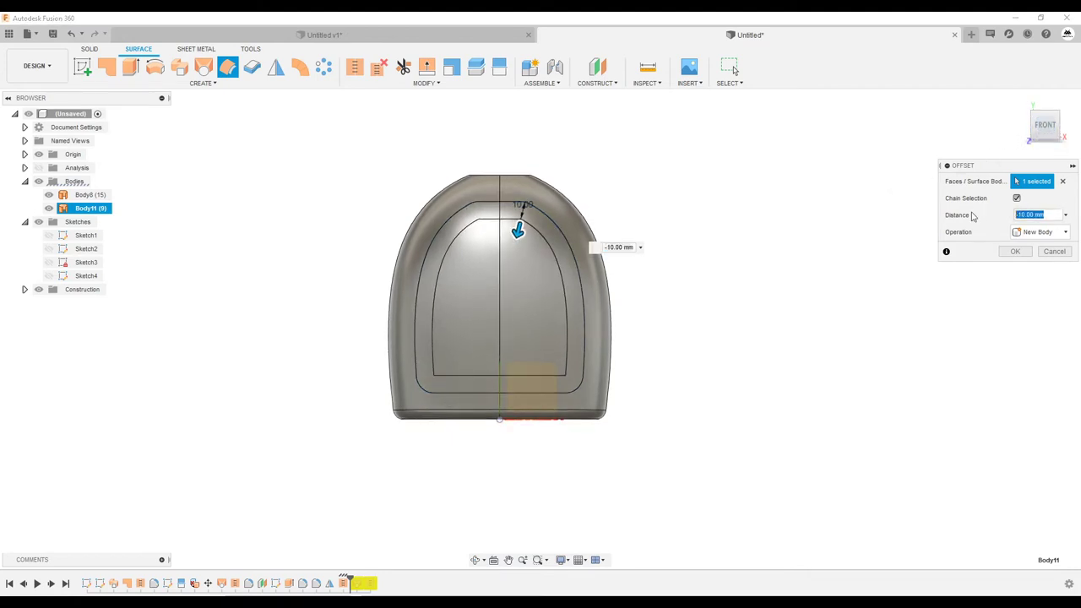
pyautogui.write('-6')
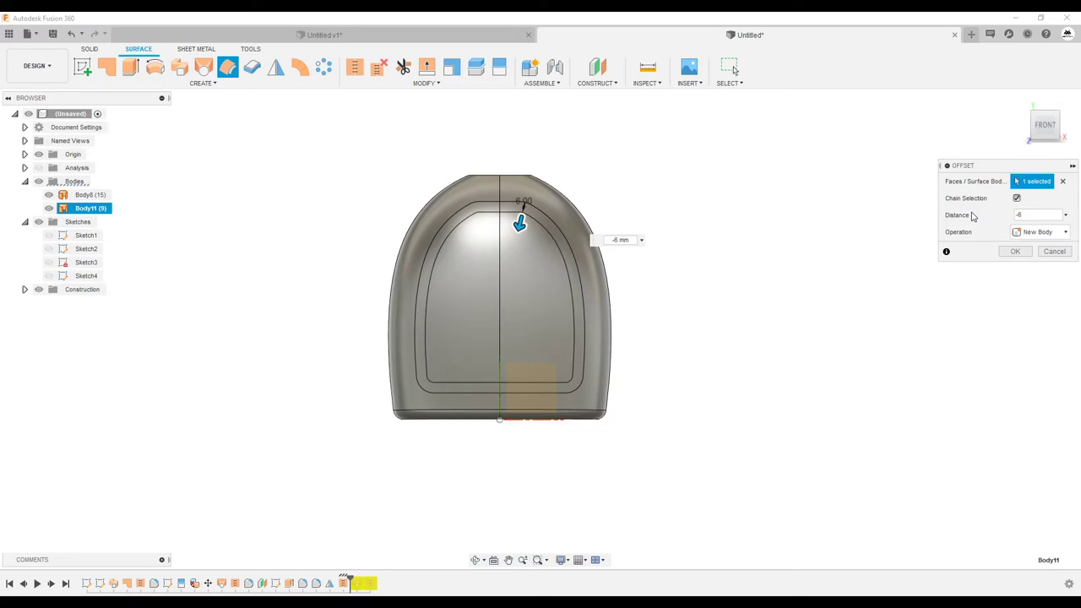
pyautogui.press('Return')
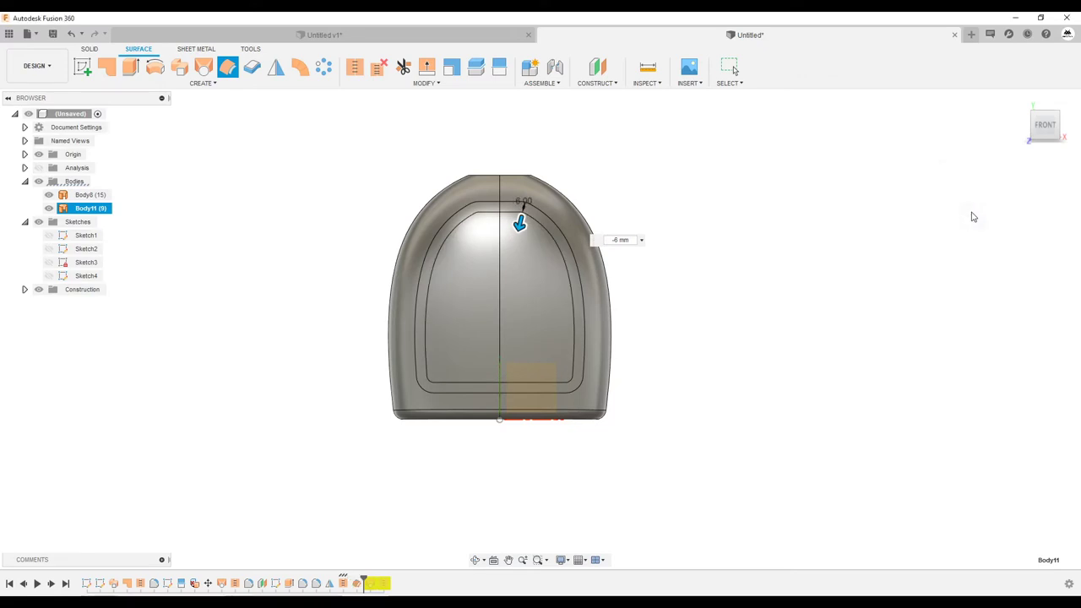
pyautogui.moveTo(972, 217)
pyautogui.keyDown('shift'); pyautogui.mouseDown(button='middle')
pyautogui.moveTo(881, 229)
pyautogui.moveTo(486, 141)
pyautogui.moveTo(498, 144)
pyautogui.mouseUp(button='middle'); pyautogui.keyUp('shift')
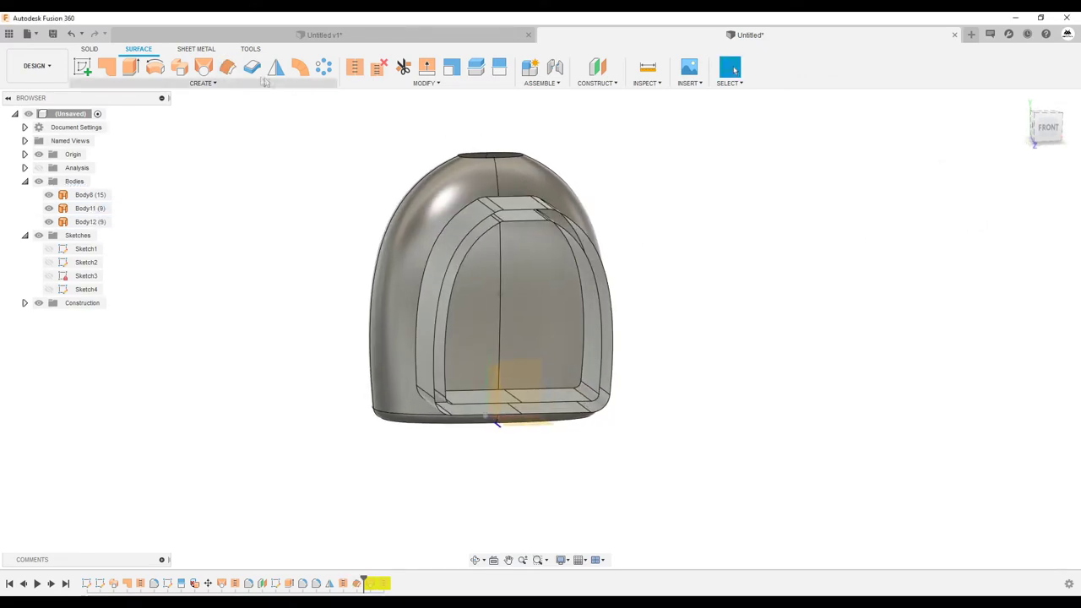
pyautogui.click(500, 68)
# - Abandon Split Face and split Body8 with the Body12 frame, extending the splitting tool
pyautogui.click(528, 172)
pyautogui.click(469, 177)
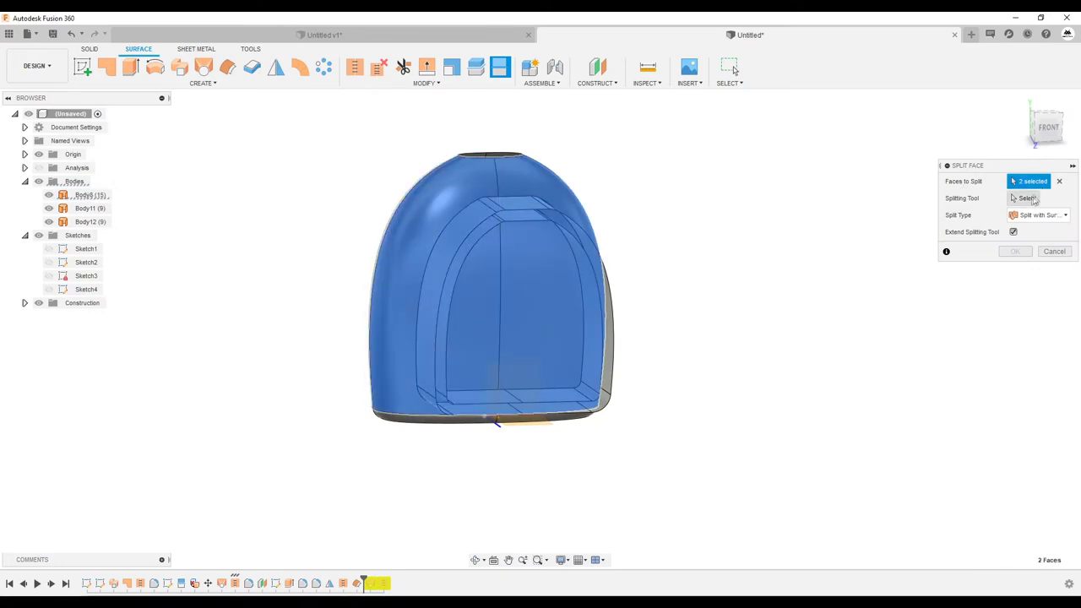
pyautogui.keyDown('shift'); pyautogui.moveTo(1027, 199); pyautogui.dragTo(1055, 252, button='middle'); pyautogui.keyUp('shift')
pyautogui.click(1055, 252)
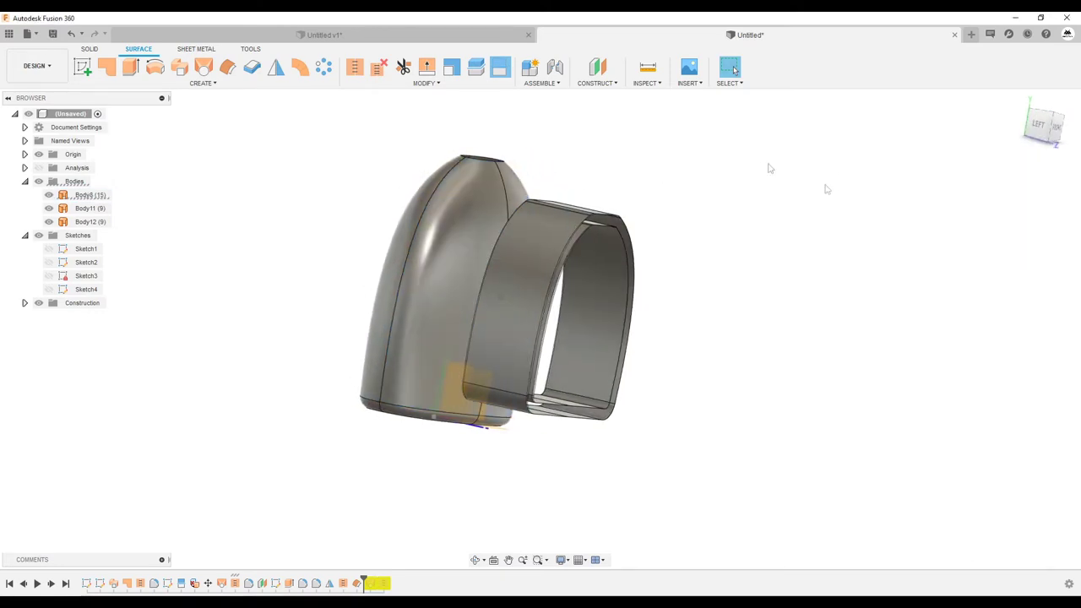
pyautogui.keyDown('shift'); pyautogui.moveTo(881, 208); pyautogui.dragTo(946, 231, button='middle'); pyautogui.keyUp('shift')
pyautogui.click(475, 68)
pyautogui.click(507, 193)
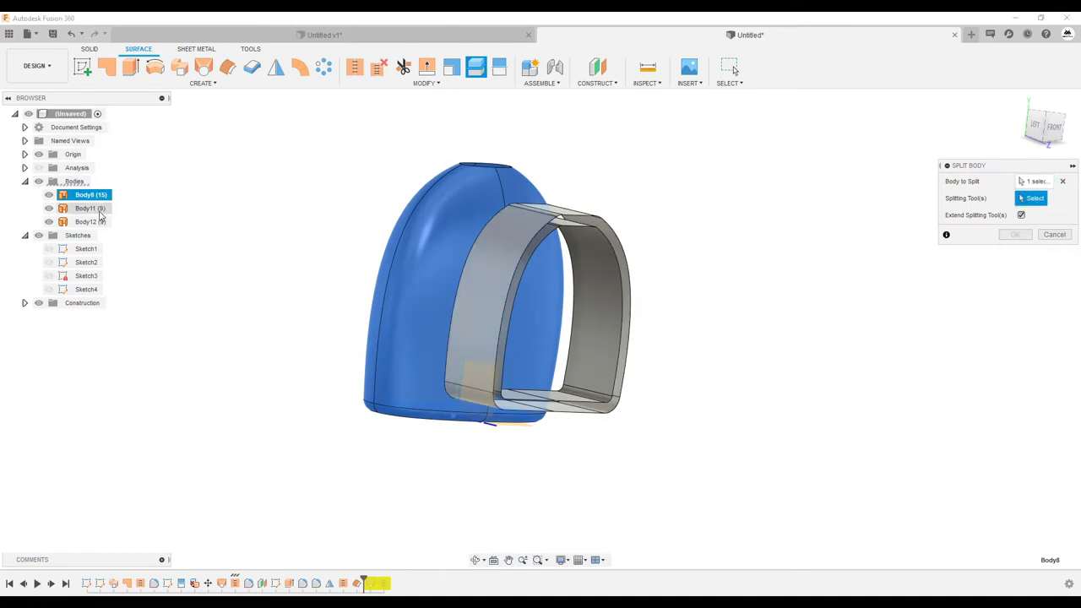
pyautogui.click(89, 221)
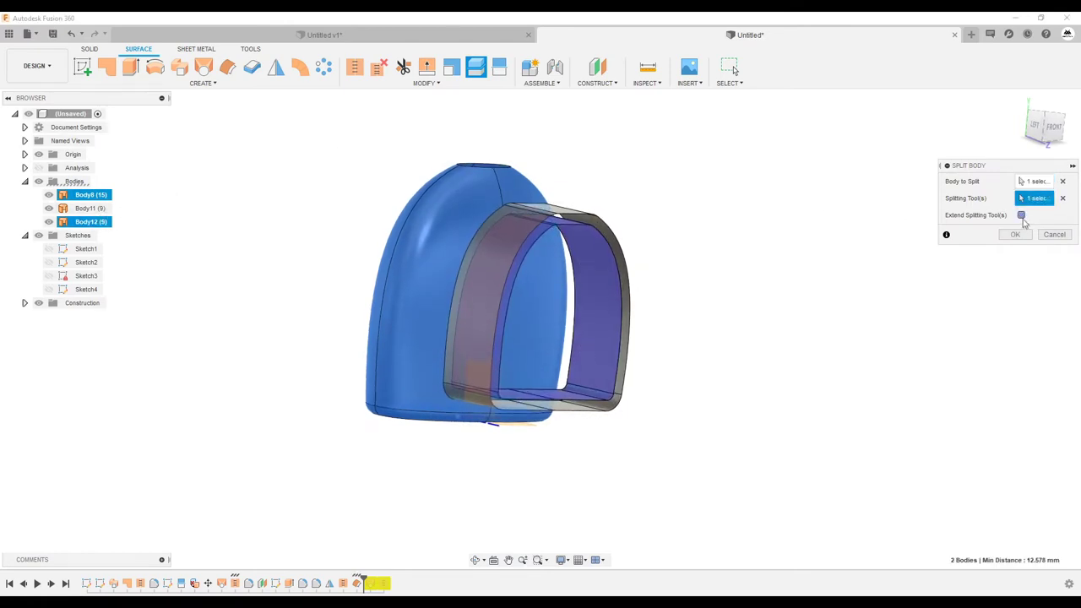
pyautogui.click(1021, 216)
pyautogui.click(1016, 236)
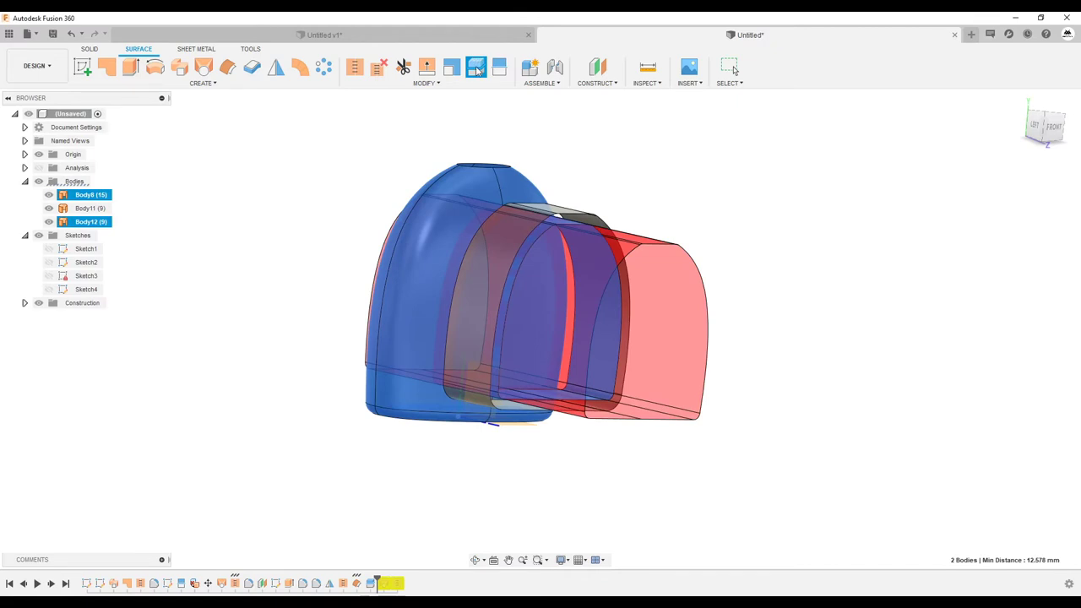
# - Split Body14 with the extended Body11 frame, then hide both frame bodies
pyautogui.click(476, 69)
pyautogui.click(423, 321)
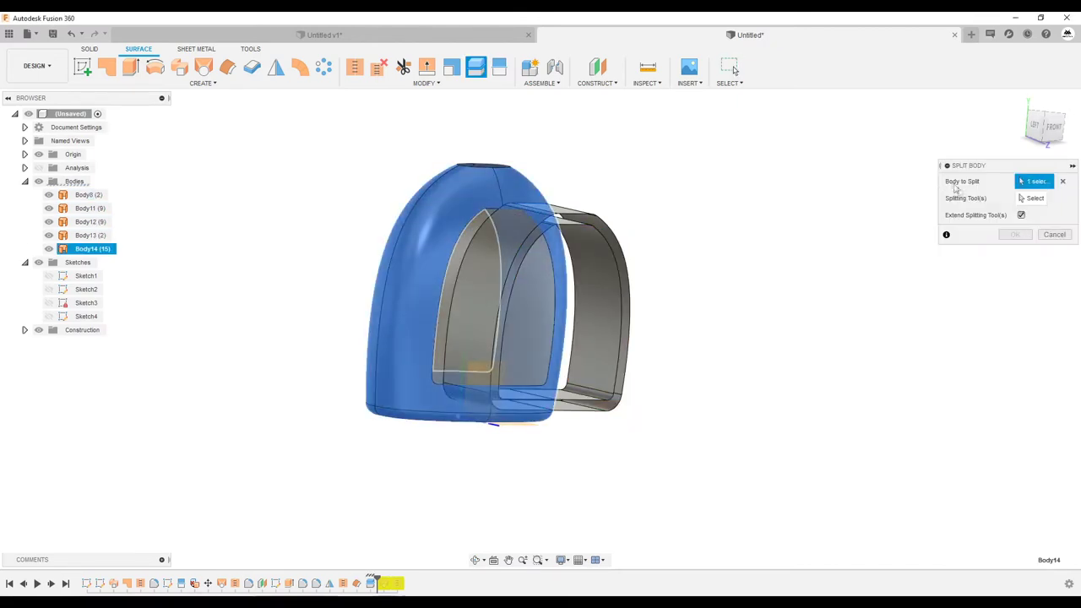
pyautogui.click(89, 208)
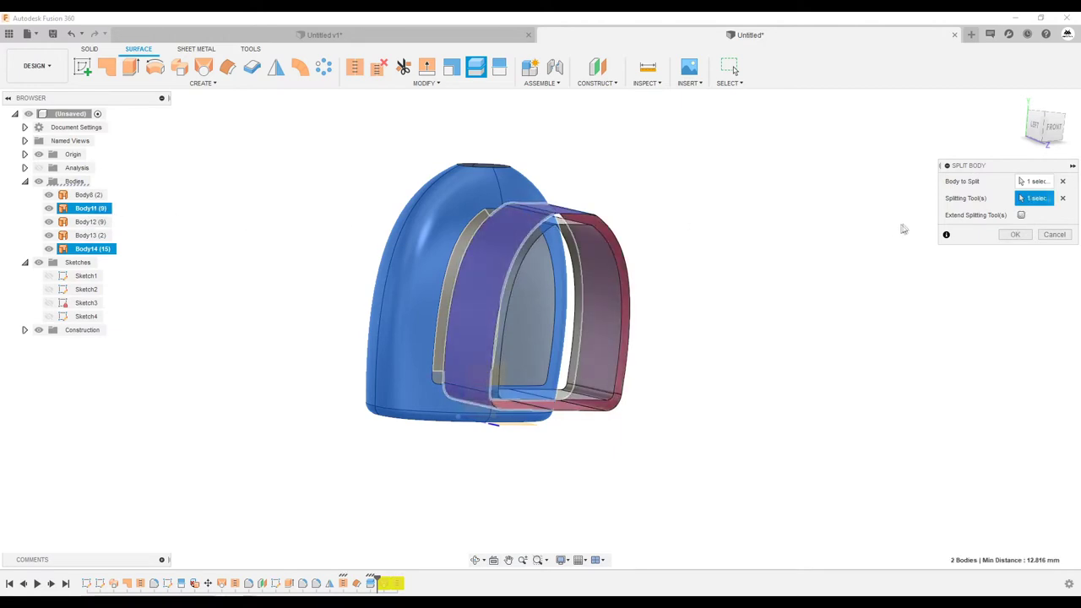
pyautogui.click(1022, 216)
pyautogui.click(1015, 234)
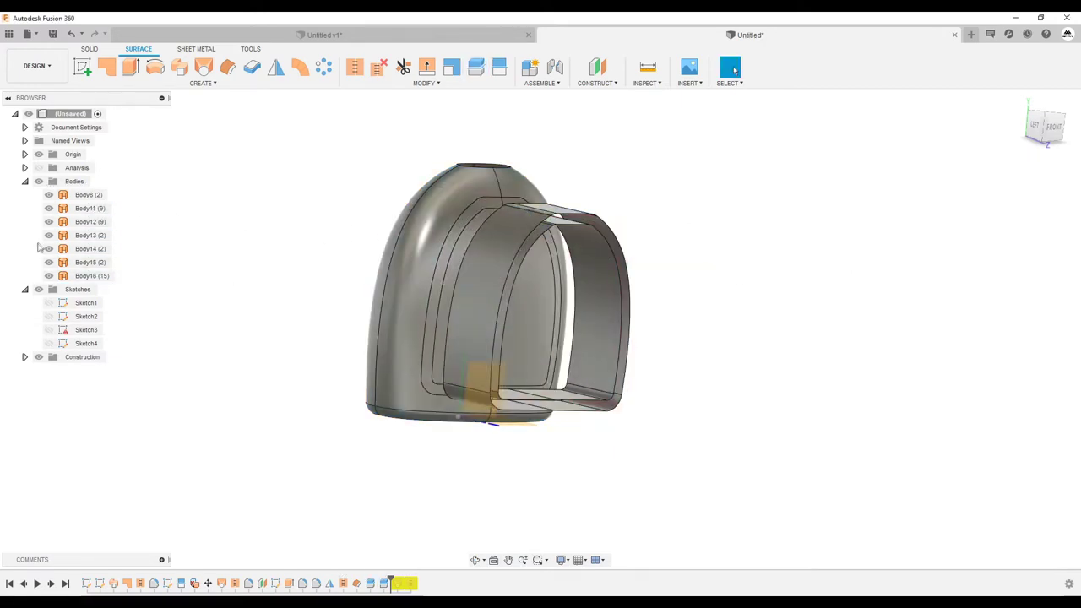
pyautogui.click(49, 221)
pyautogui.click(49, 208)
# - Hide the frame bodies and delete the leftover rim-band body
pyautogui.click(91, 235)
pyautogui.moveTo(473, 245)
pyautogui.keyDown('shift'); pyautogui.mouseDown(button='middle')
pyautogui.moveTo(586, 233)
pyautogui.moveTo(495, 227)
pyautogui.moveTo(479, 196)
pyautogui.mouseUp(button='middle'); pyautogui.keyUp('shift')
pyautogui.scroll(3, 495, 228)
pyautogui.click(455, 165)
pyautogui.press('Delete')
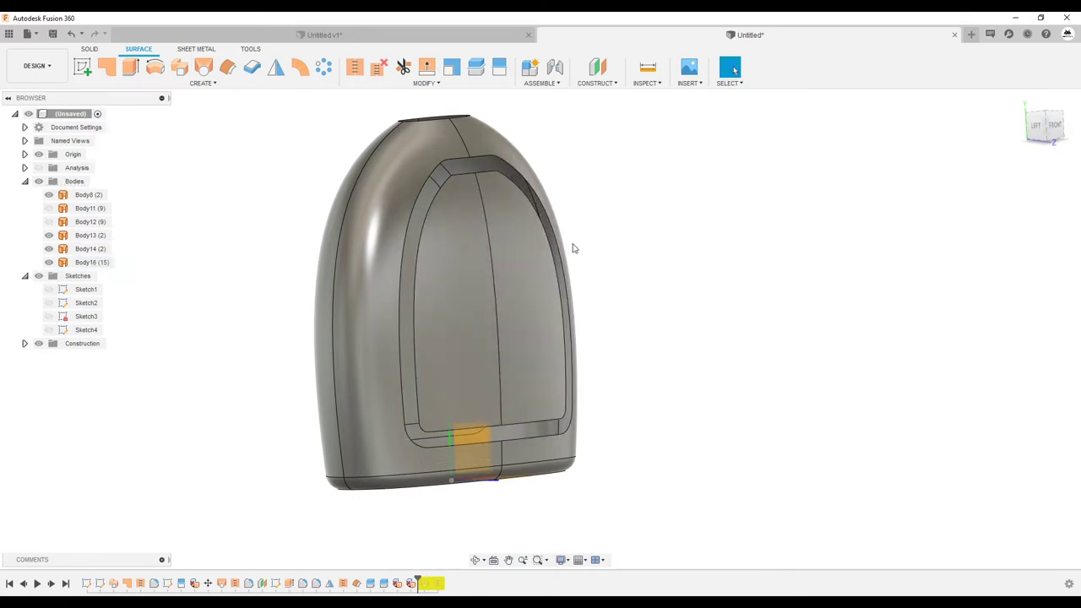
# - Start Move/Copy on the arched panel Body13, viewed from the Front
pyautogui.keyDown('shift'); pyautogui.moveTo(113, 214); pyautogui.dragTo(481, 273, button='middle'); pyautogui.keyUp('shift')
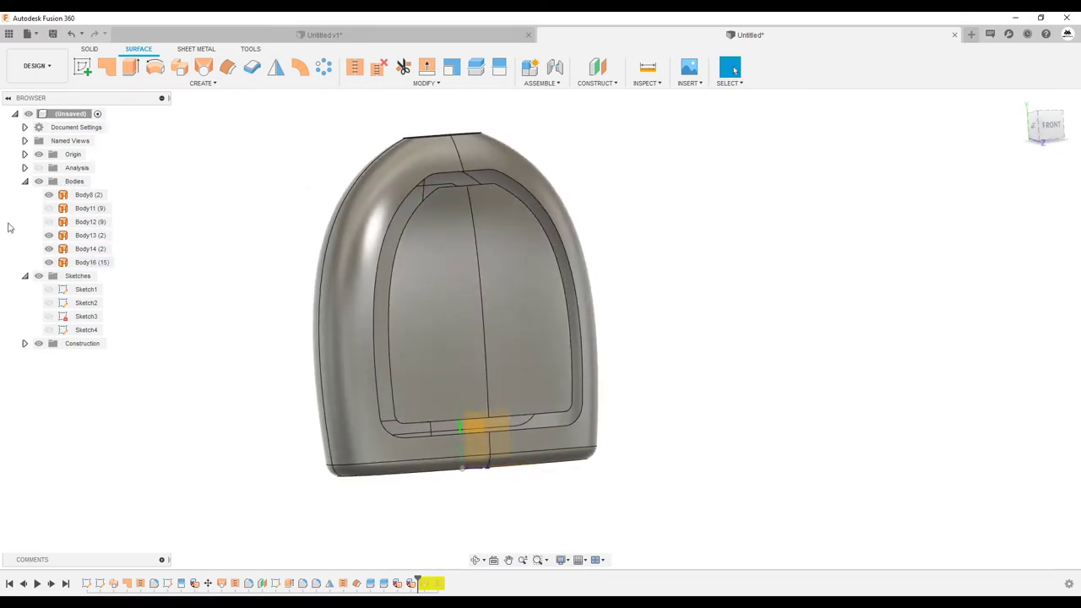
pyautogui.rightClick(85, 237)
pyautogui.click(96, 242)
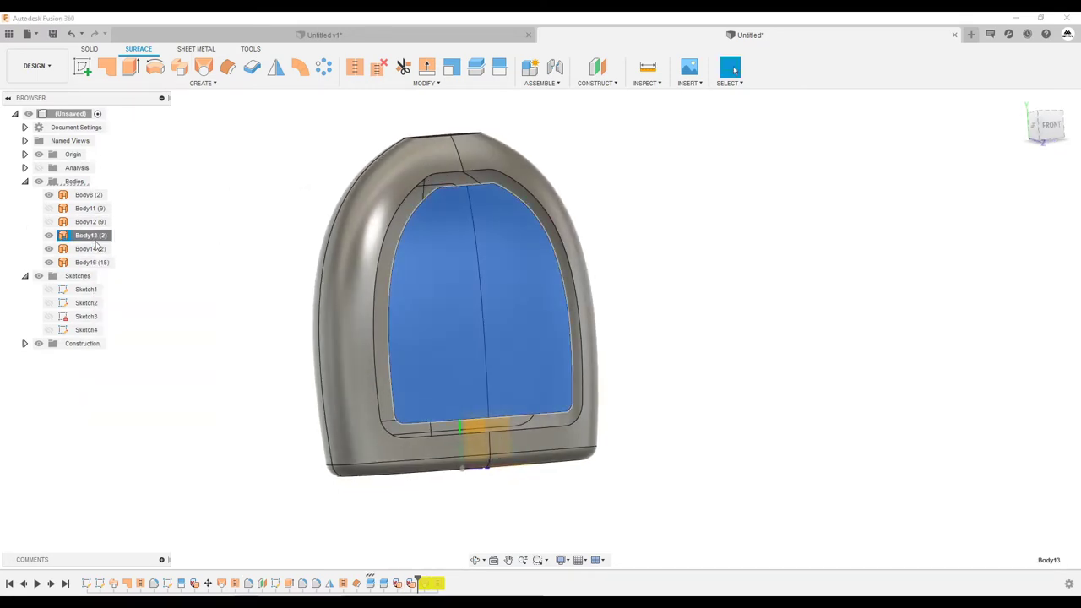
pyautogui.click(1053, 127)
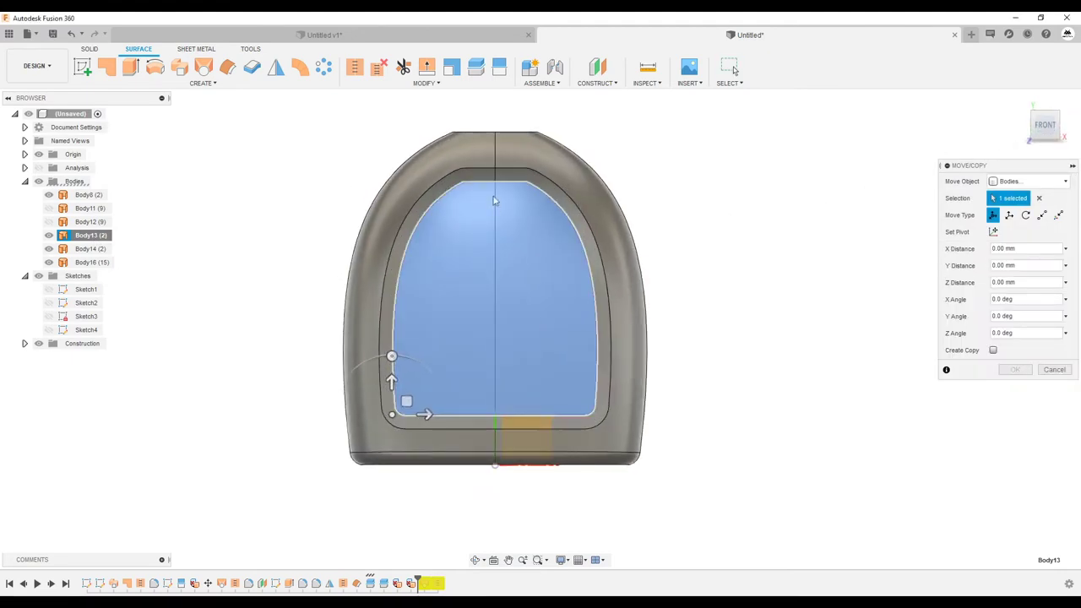
# - Shift the Body13 panel -2 mm along Y
pyautogui.scroll(5, 397, 397)
pyautogui.moveTo(376, 355); pyautogui.dragTo(376, 368)
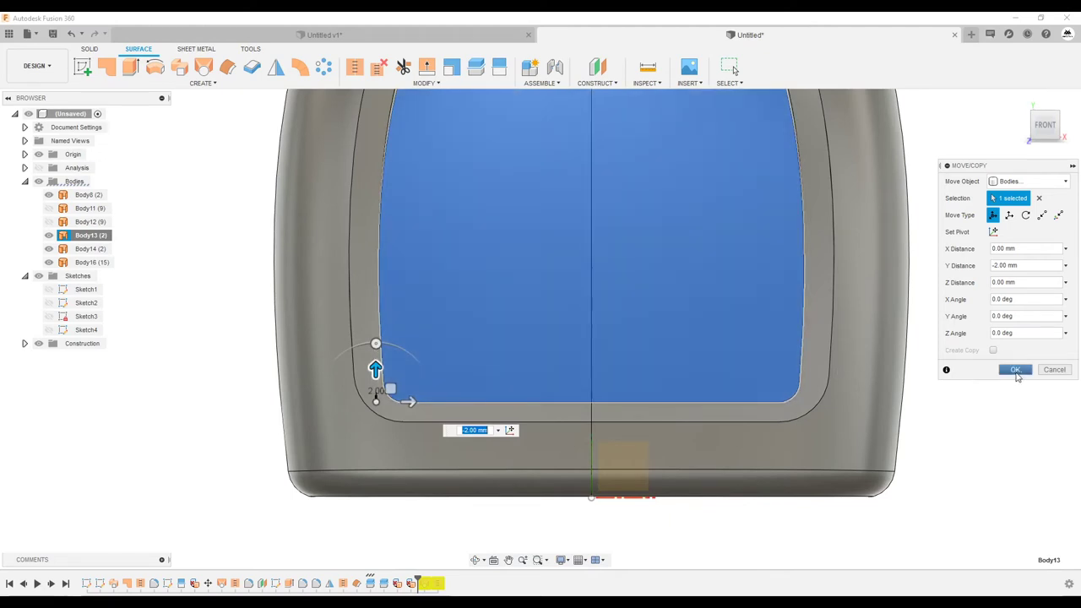
pyautogui.press('Return')
# - Rotate Body13 -5 degrees about its bottom edge and check the tilt from several angles
pyautogui.rightClick(94, 236)
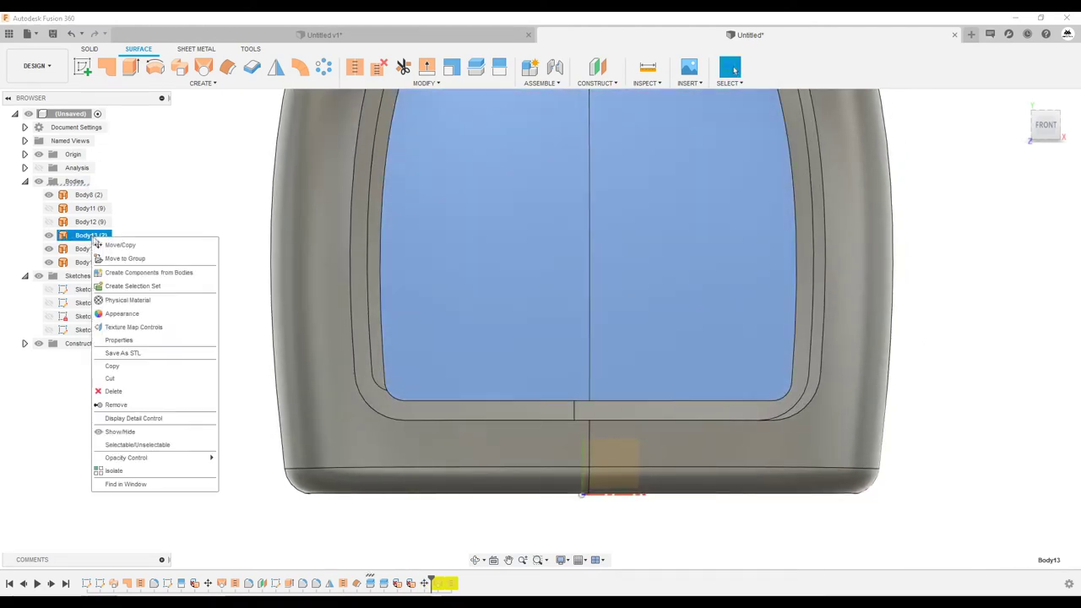
pyautogui.click(118, 244)
pyautogui.keyDown('shift'); pyautogui.moveTo(290, 263); pyautogui.dragTo(355, 263, button='middle'); pyautogui.keyUp('shift')
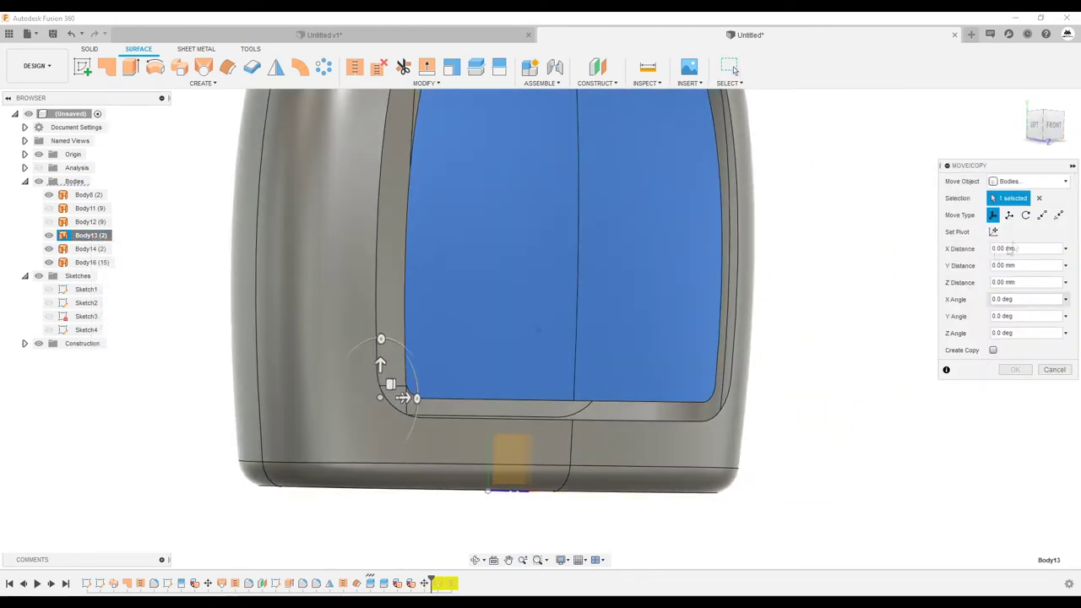
pyautogui.click(1026, 215)
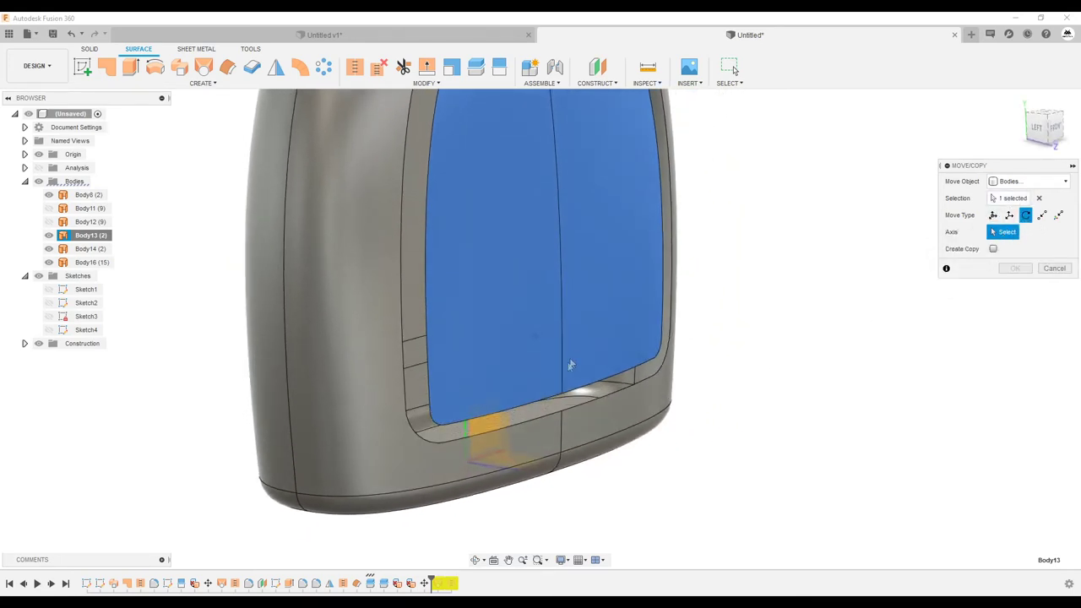
pyautogui.moveTo(538, 406)
pyautogui.keyDown('shift'); pyautogui.mouseDown(button='middle')
pyautogui.moveTo(518, 410)
pyautogui.moveTo(493, 446)
pyautogui.mouseUp(button='middle'); pyautogui.keyUp('shift')
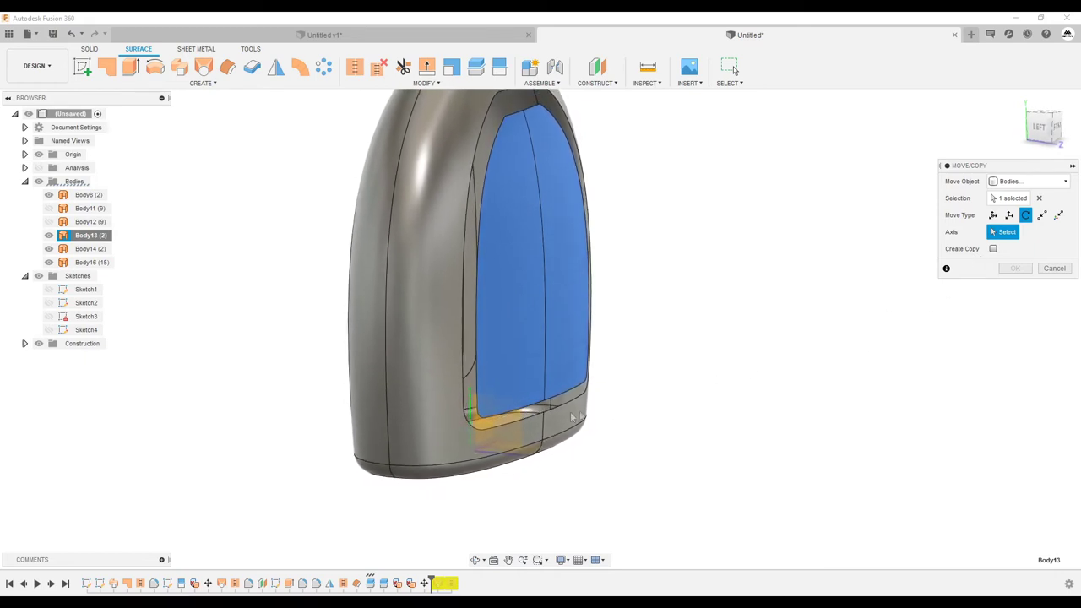
pyautogui.click(493, 444)
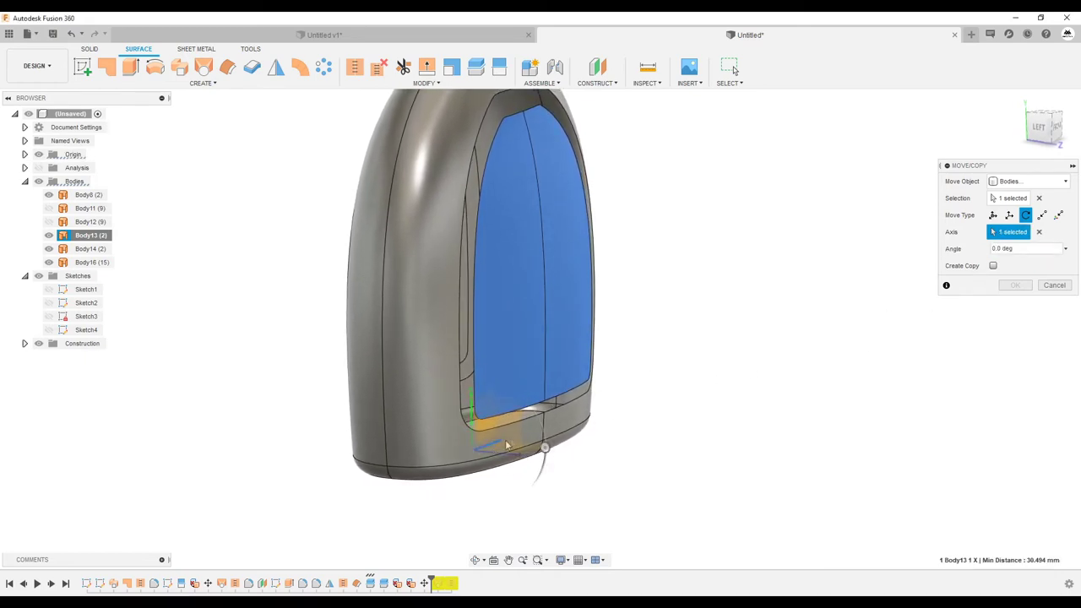
pyautogui.keyDown('shift'); pyautogui.moveTo(642, 365); pyautogui.dragTo(557, 479, button='middle'); pyautogui.keyUp('shift')
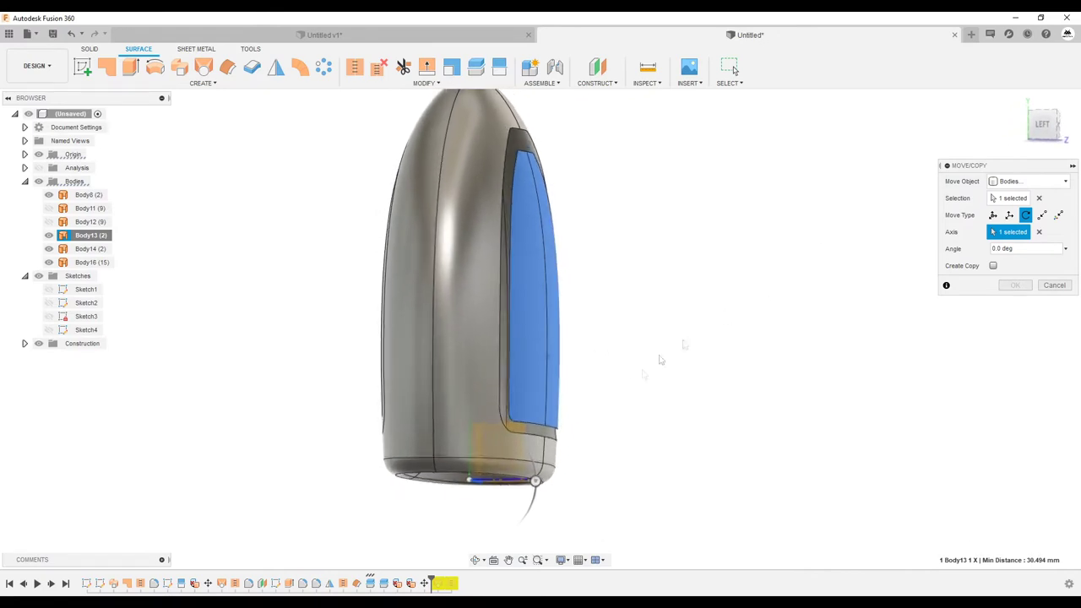
pyautogui.moveTo(534, 483); pyautogui.dragTo(532, 481)
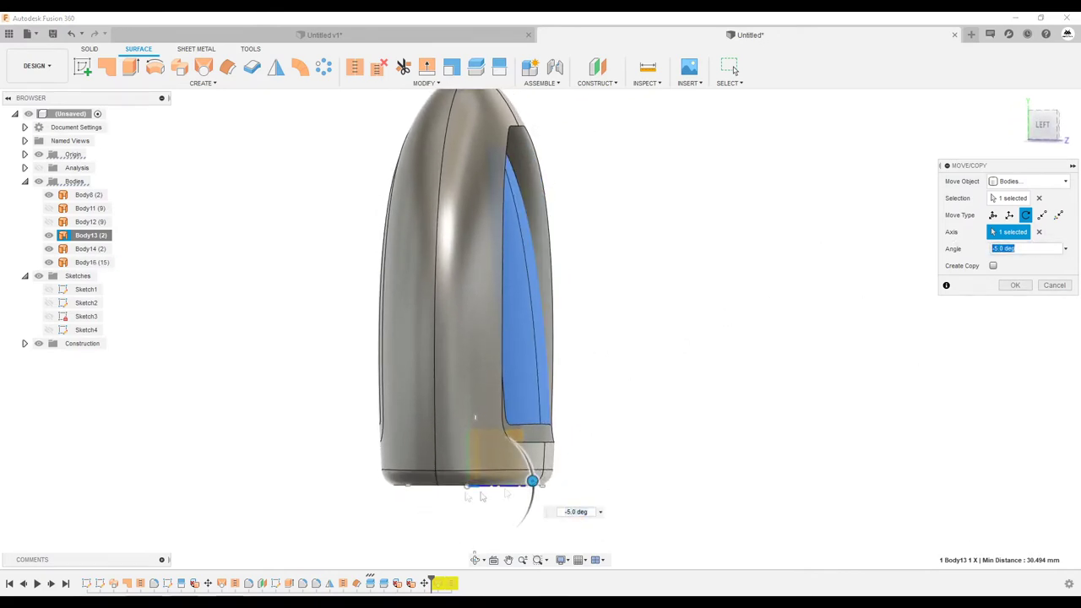
pyautogui.keyDown('shift'); pyautogui.moveTo(470, 487); pyautogui.dragTo(511, 498, button='middle'); pyautogui.keyUp('shift')
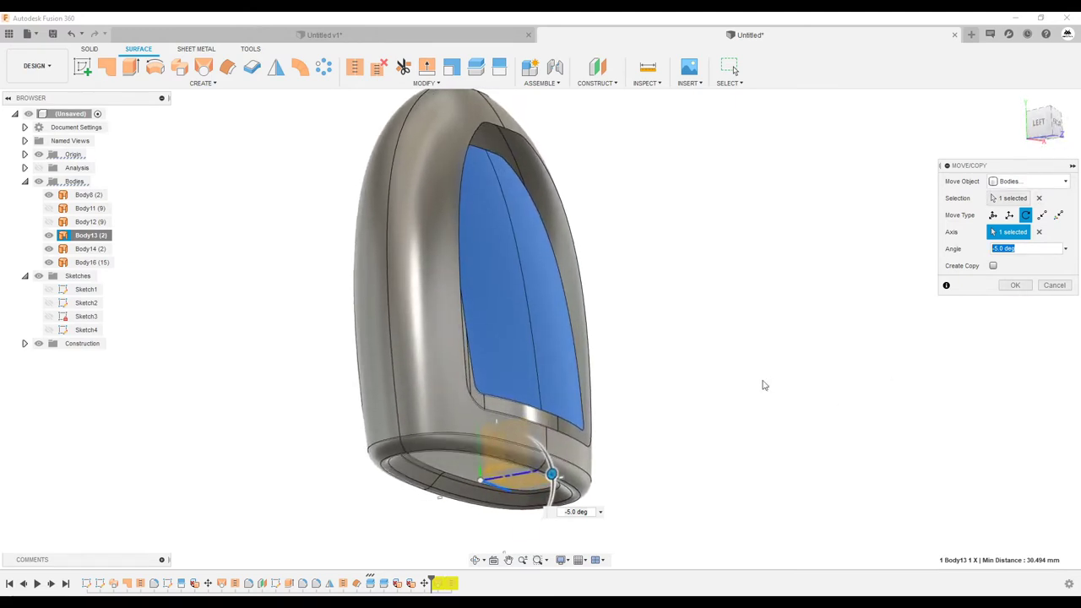
pyautogui.keyDown('shift'); pyautogui.moveTo(768, 383); pyautogui.dragTo(944, 246, button='middle'); pyautogui.keyUp('shift')
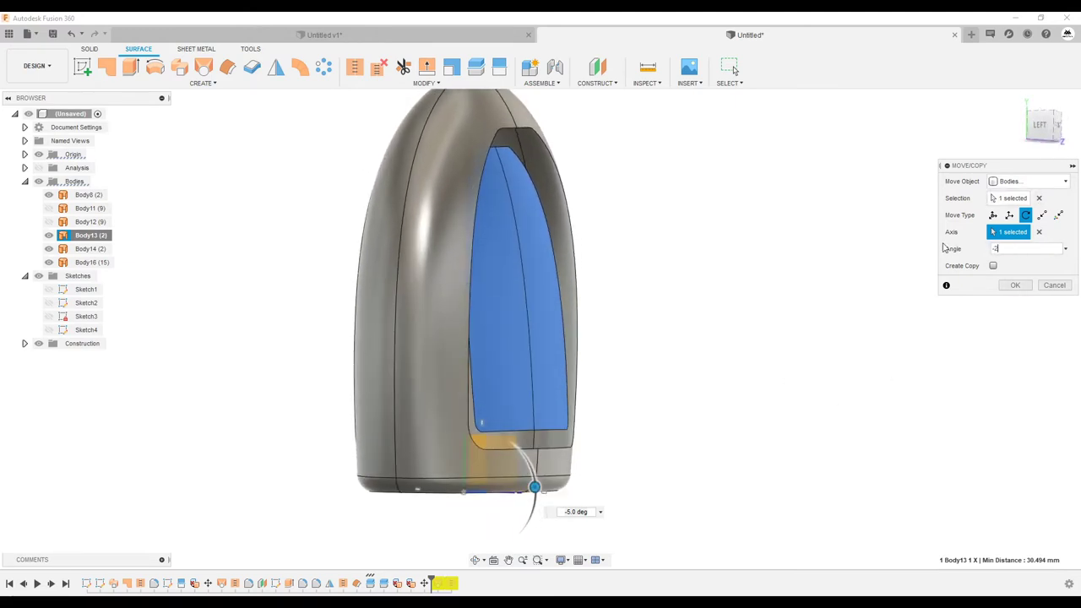
pyautogui.keyDown('shift'); pyautogui.moveTo(943, 248); pyautogui.dragTo(945, 248, button='middle'); pyautogui.keyUp('shift')
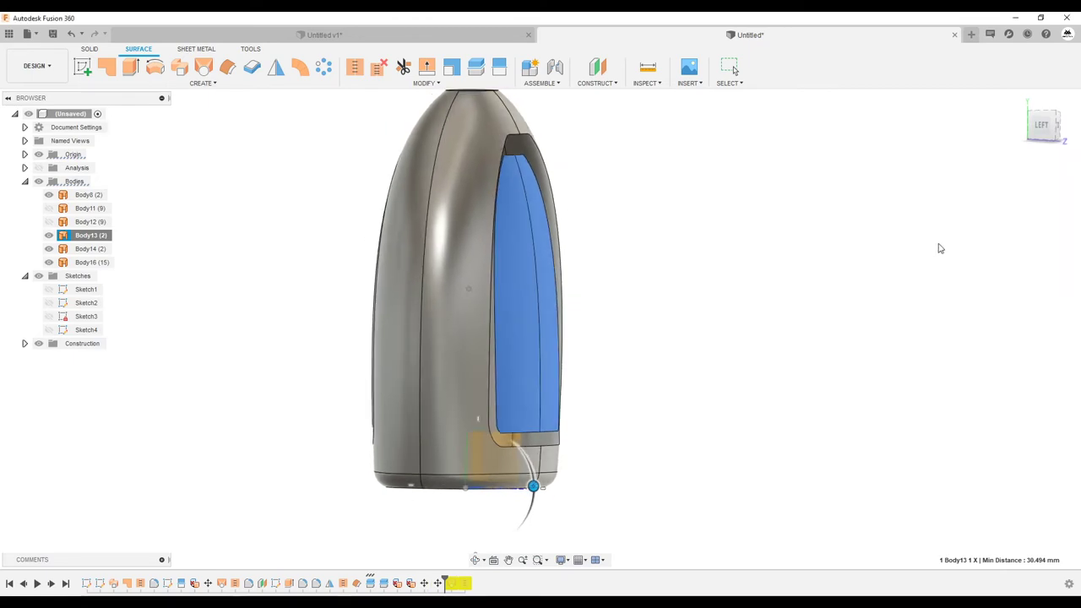
pyautogui.moveTo(538, 435)
pyautogui.keyDown('shift'); pyautogui.mouseDown(button='middle')
pyautogui.moveTo(627, 356)
pyautogui.moveTo(453, 159)
pyautogui.mouseUp(button='middle'); pyautogui.keyUp('shift')
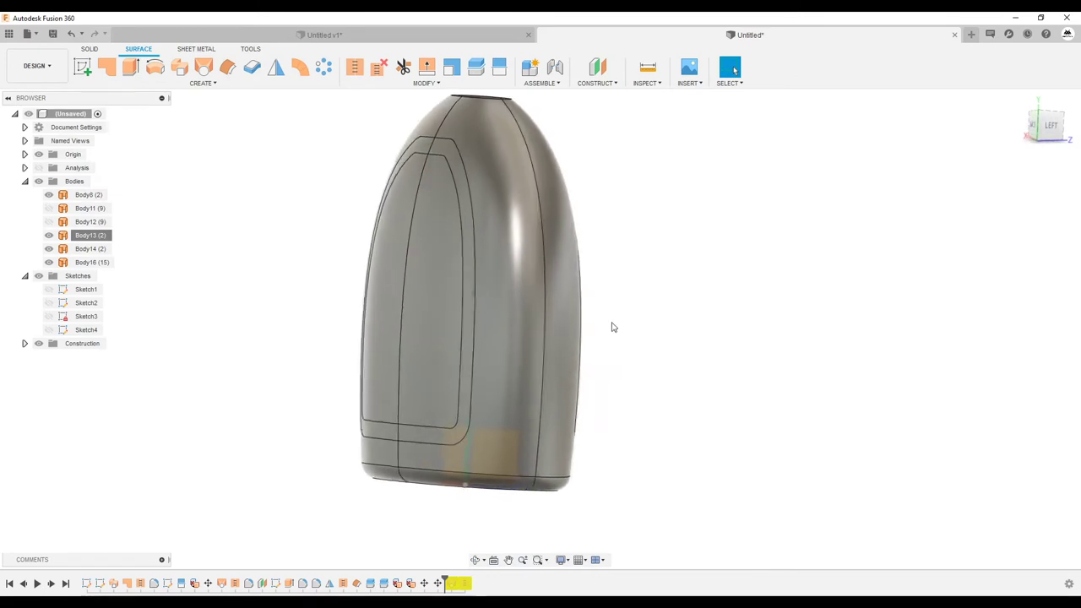
# - Delete the panel's narrow rim face to open a slit
pyautogui.click(453, 159)
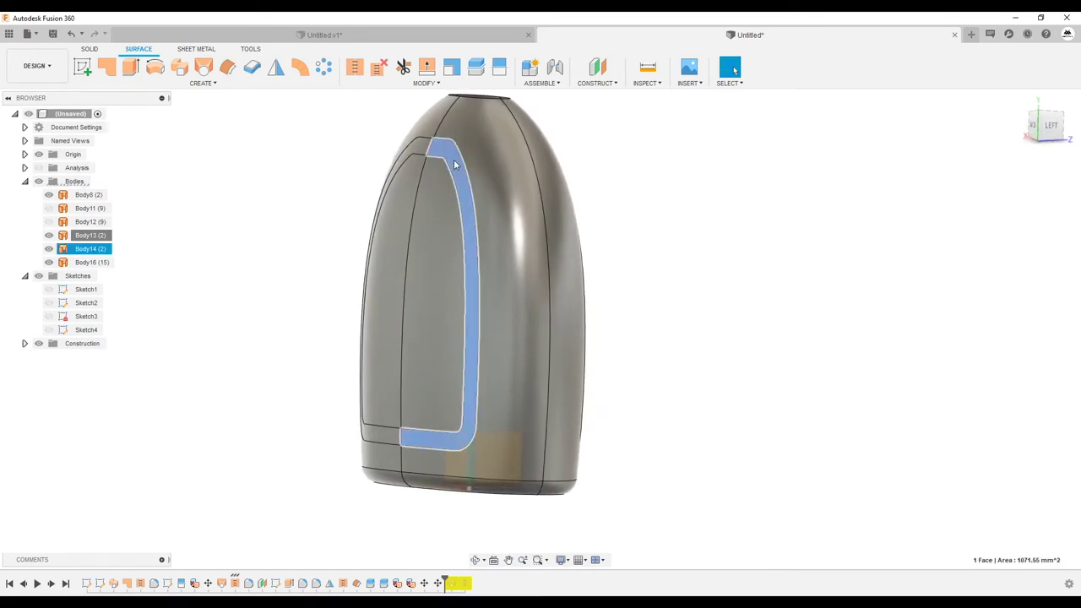
pyautogui.press('Delete')
pyautogui.press('Delete')
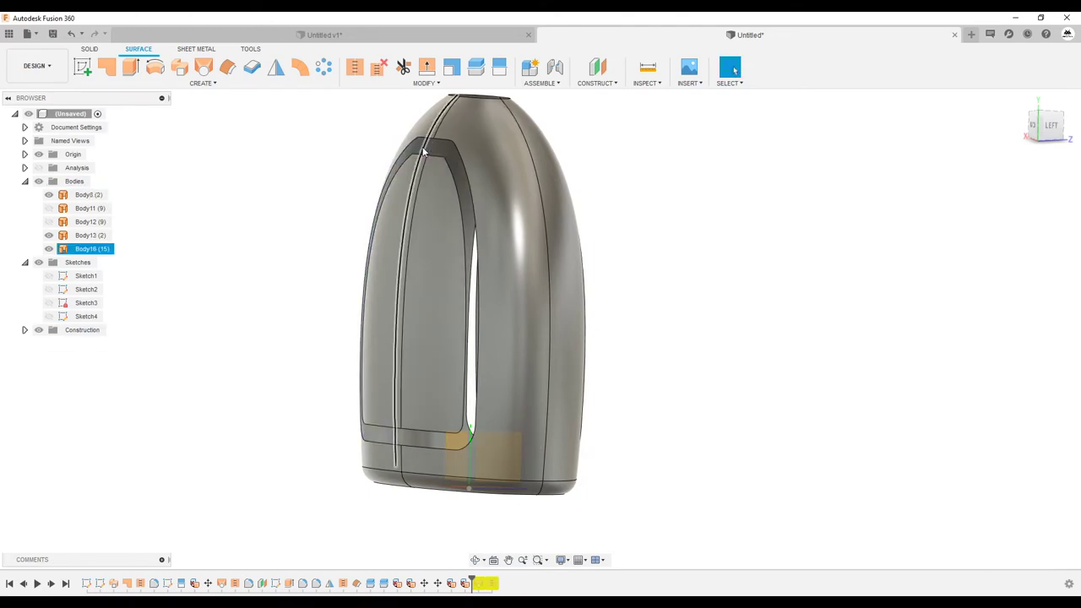
pyautogui.click(452, 260)
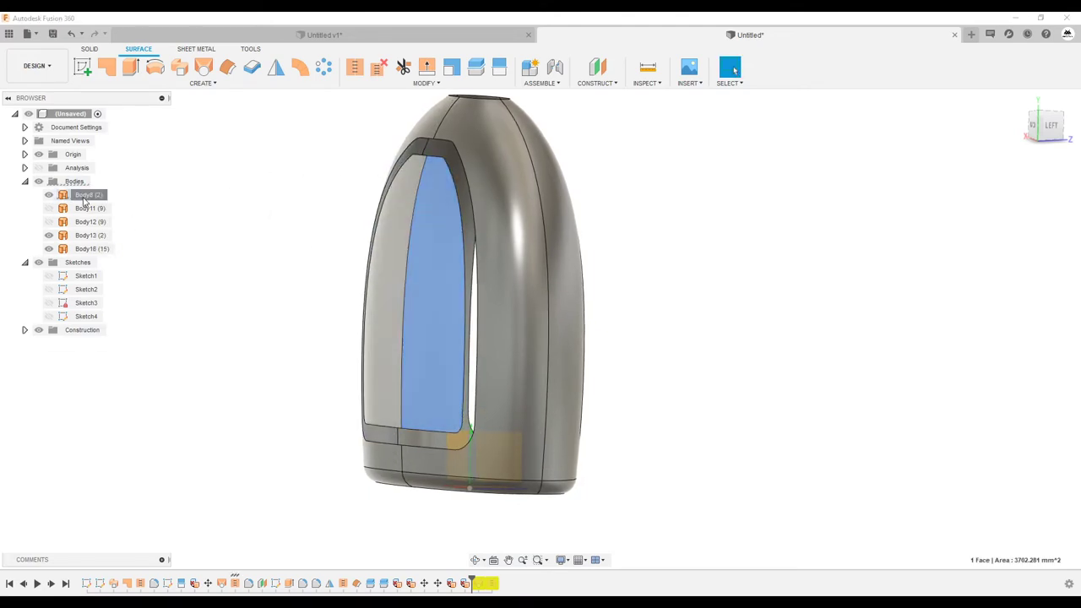
# - Move the inner panel body 2 mm along Z with Free Move from the Left view
pyautogui.rightClick(87, 196)
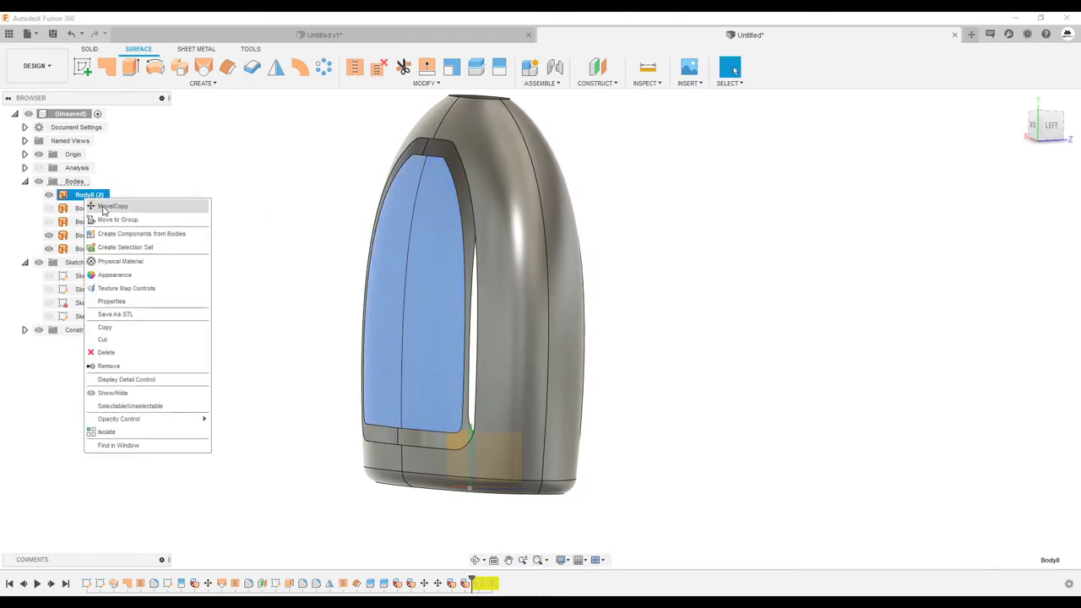
pyautogui.click(105, 208)
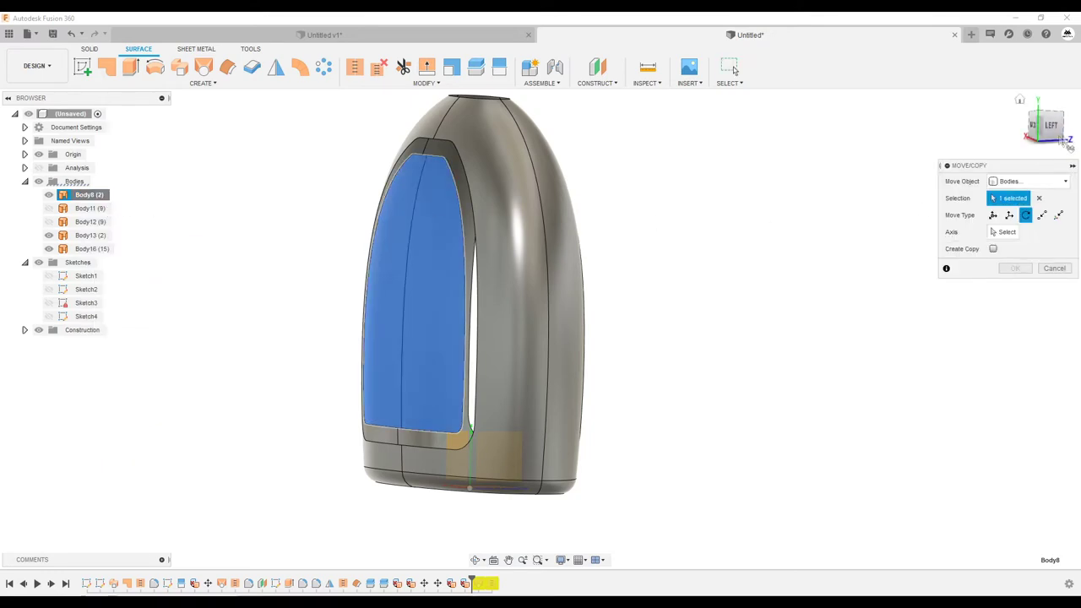
pyautogui.click(1050, 125)
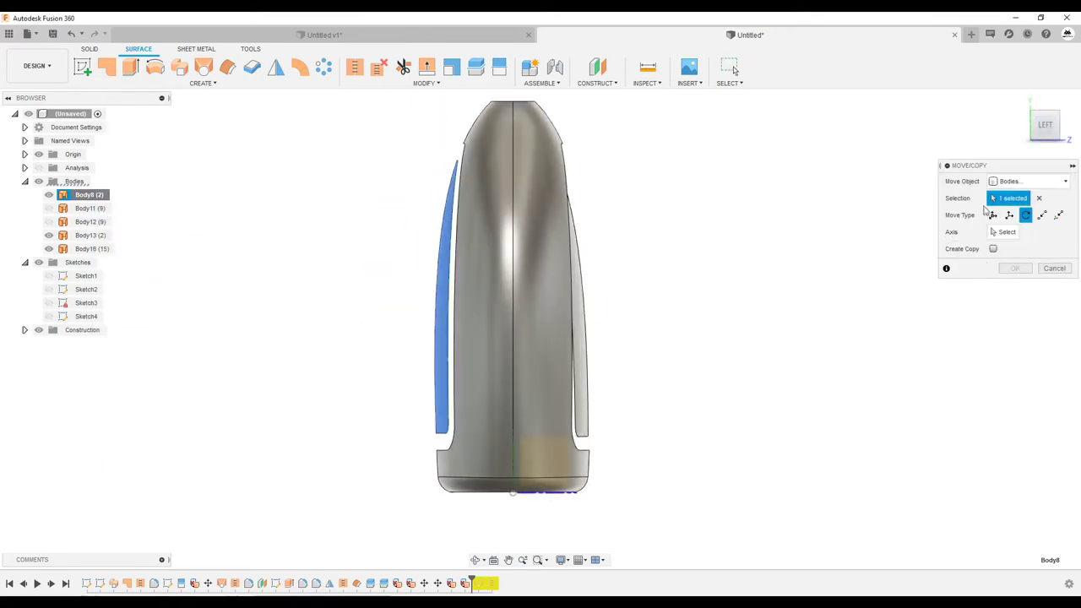
pyautogui.click(994, 216)
pyautogui.scroll(1, 446, 454)
pyautogui.scroll(1, 467, 431)
pyautogui.moveTo(467, 429); pyautogui.dragTo(478, 430)
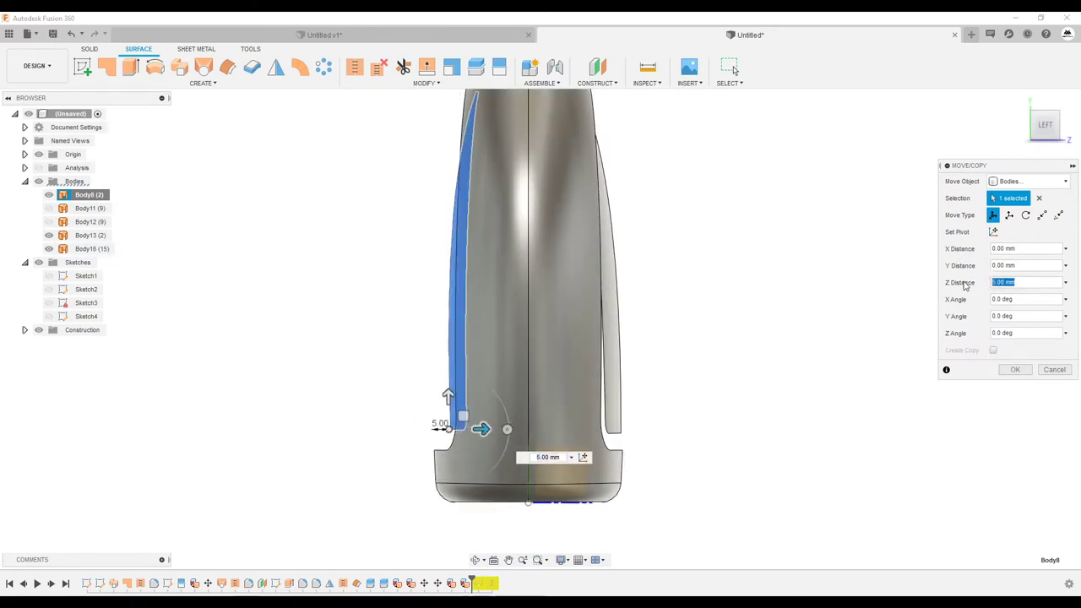
pyautogui.scroll(-1, 716, 465)
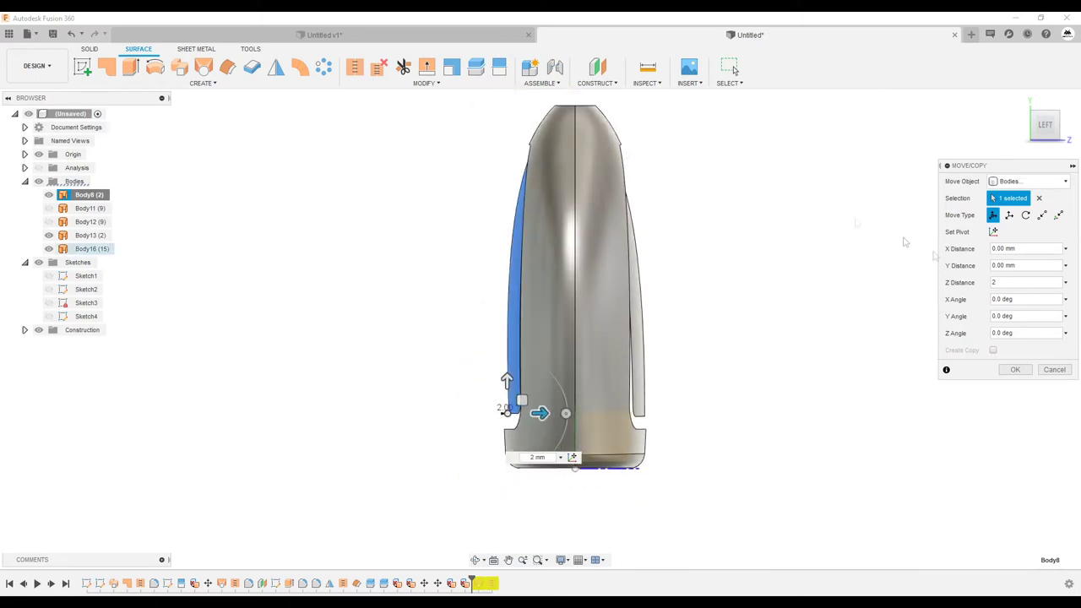
pyautogui.click(1019, 372)
pyautogui.moveTo(770, 273)
pyautogui.keyDown('shift'); pyautogui.mouseDown(button='middle')
pyautogui.moveTo(731, 253)
pyautogui.moveTo(719, 261)
pyautogui.mouseUp(button='middle'); pyautogui.keyUp('shift')
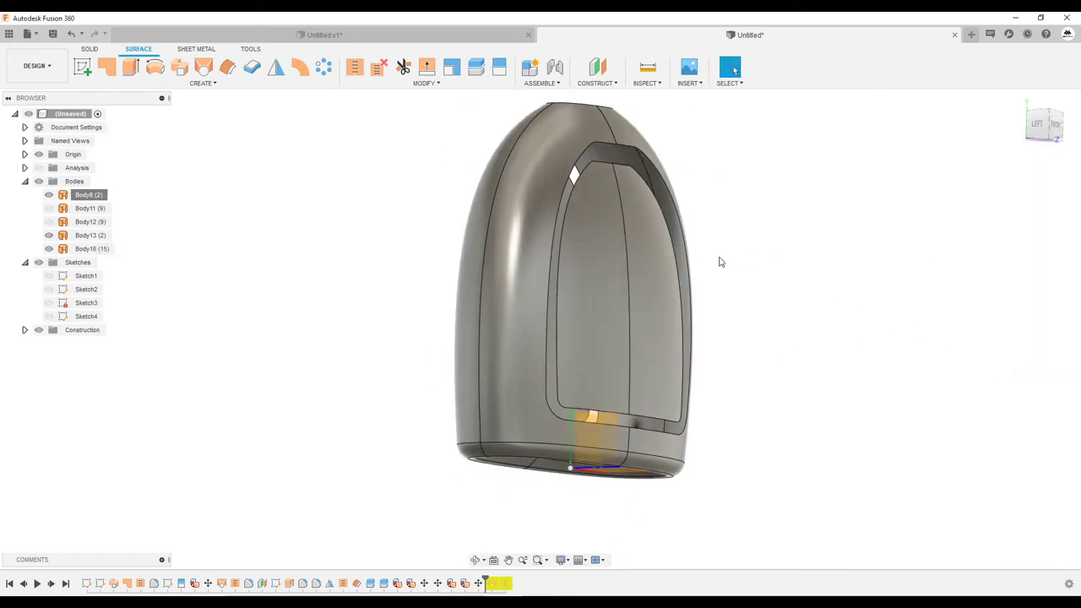
pyautogui.click(201, 71)
# - Pick the inner panel edge and the opening edge as the loft's two profiles
pyautogui.moveTo(676, 133)
pyautogui.keyDown('shift'); pyautogui.mouseDown(button='middle')
pyautogui.moveTo(616, 237)
pyautogui.moveTo(600, 199)
pyautogui.mouseUp(button='middle'); pyautogui.keyUp('shift')
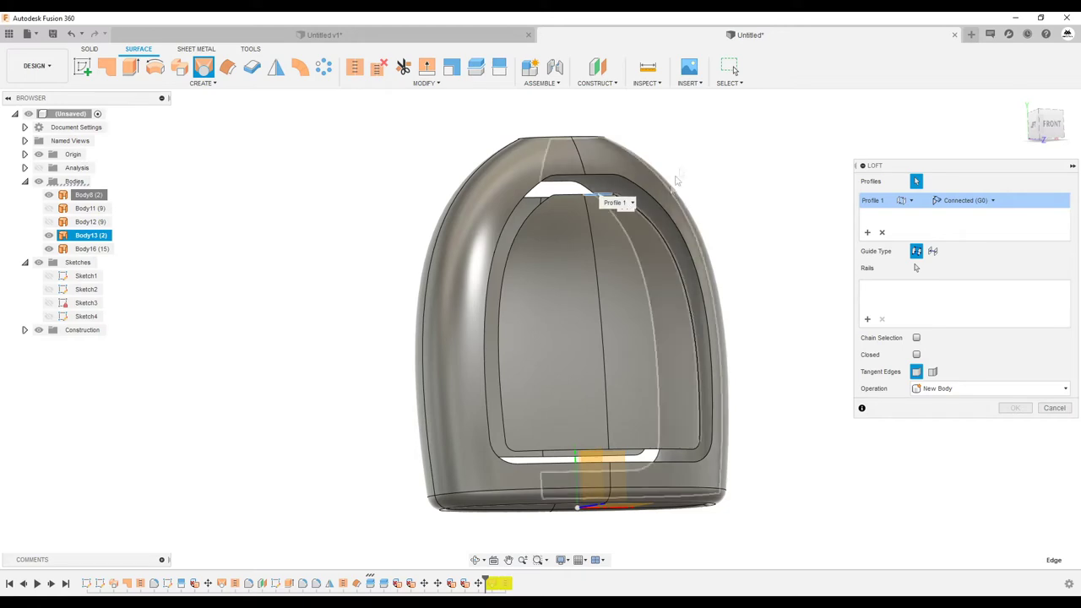
pyautogui.scroll(4, 628, 157)
pyautogui.scroll(1, 625, 155)
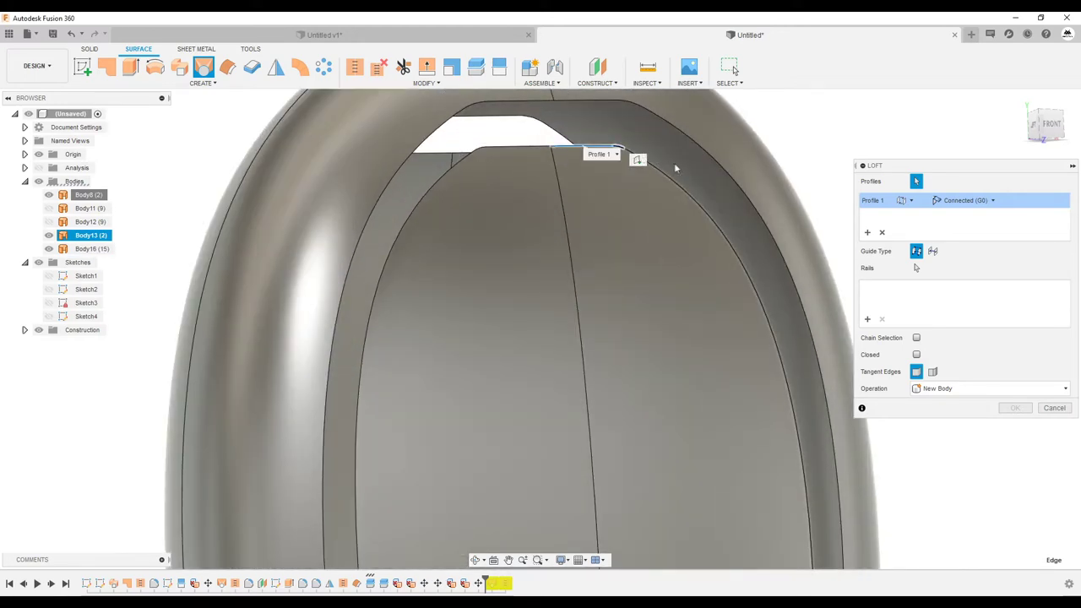
pyautogui.scroll(-4, 714, 133)
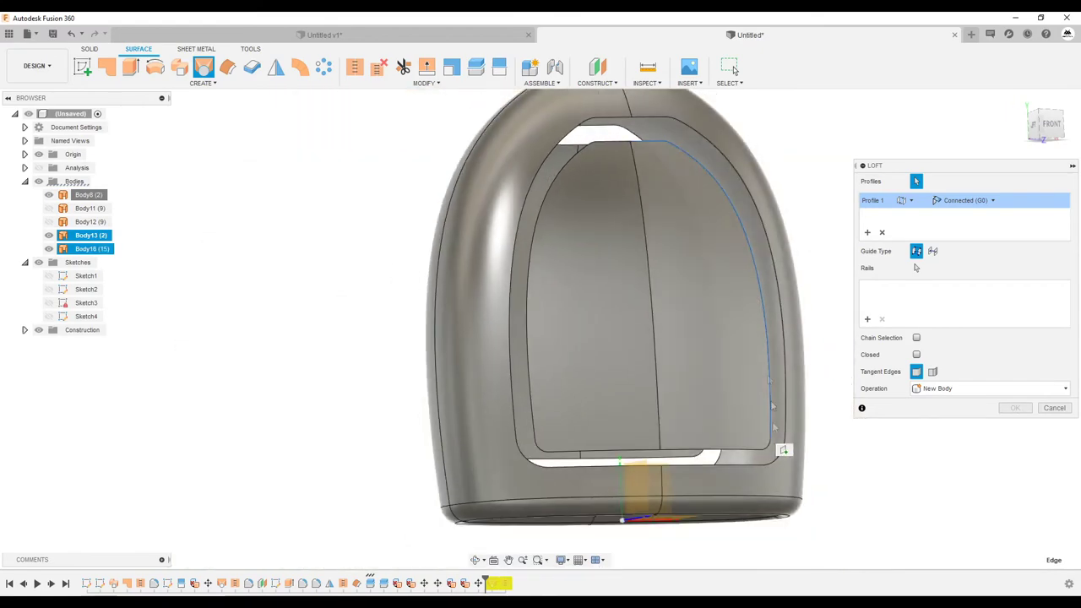
pyautogui.scroll(4, 777, 433)
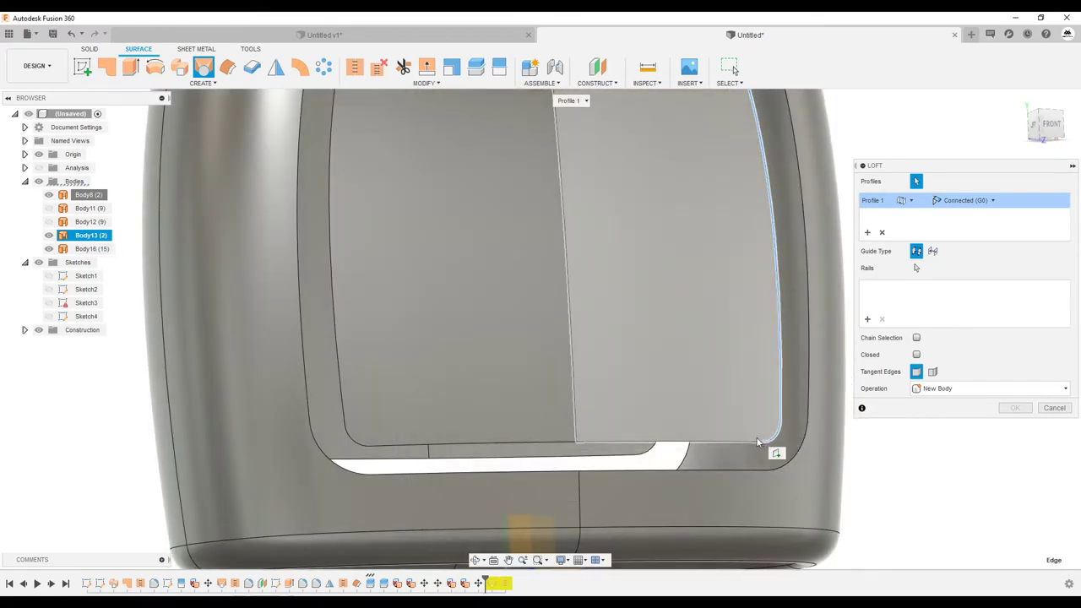
pyautogui.scroll(-2, 718, 431)
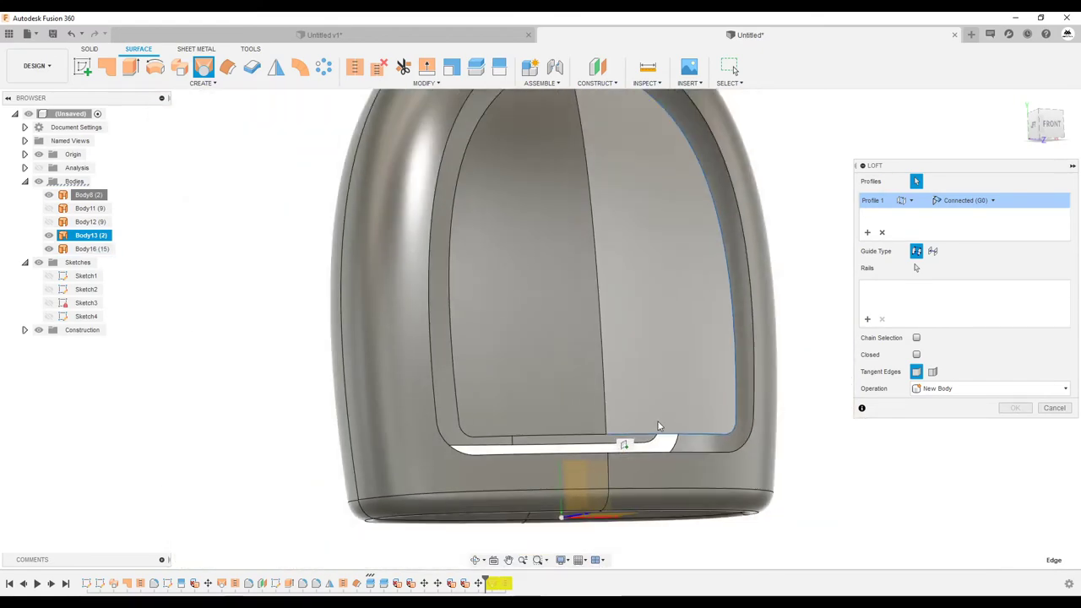
pyautogui.scroll(-2, 658, 414)
pyautogui.scroll(-1, 658, 415)
pyautogui.keyDown('shift'); pyautogui.moveTo(627, 372); pyautogui.dragTo(629, 357, button='middle'); pyautogui.keyUp('shift')
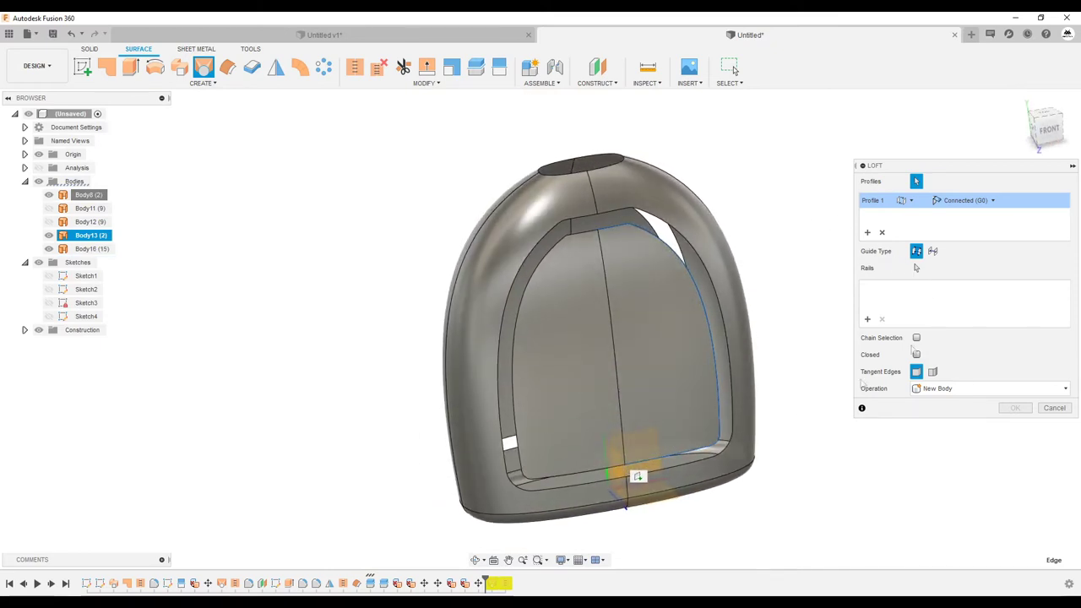
pyautogui.click(620, 215)
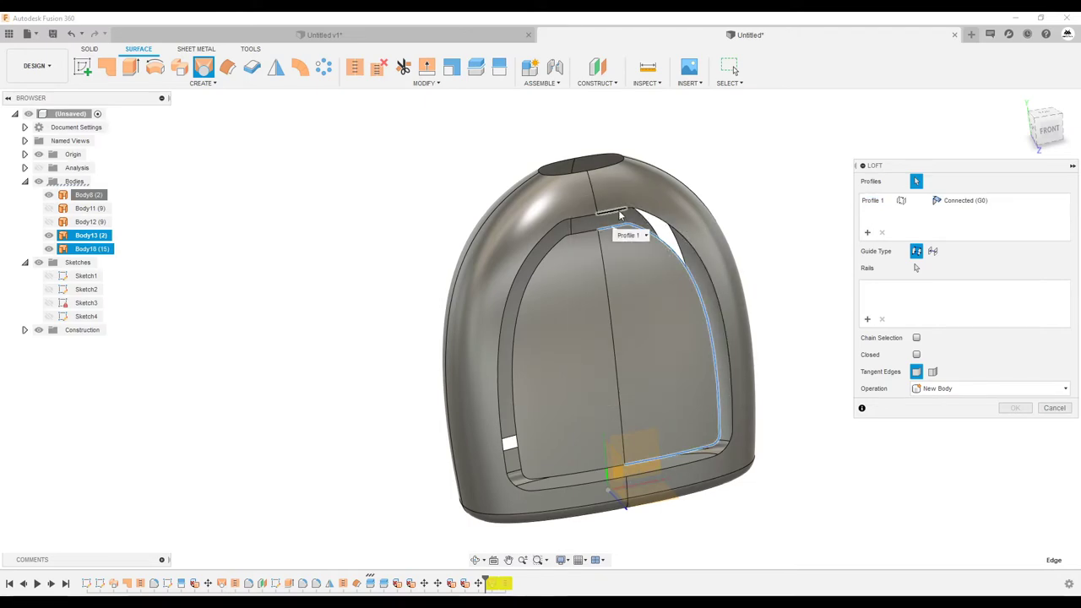
pyautogui.scroll(5, 629, 213)
pyautogui.click(625, 226)
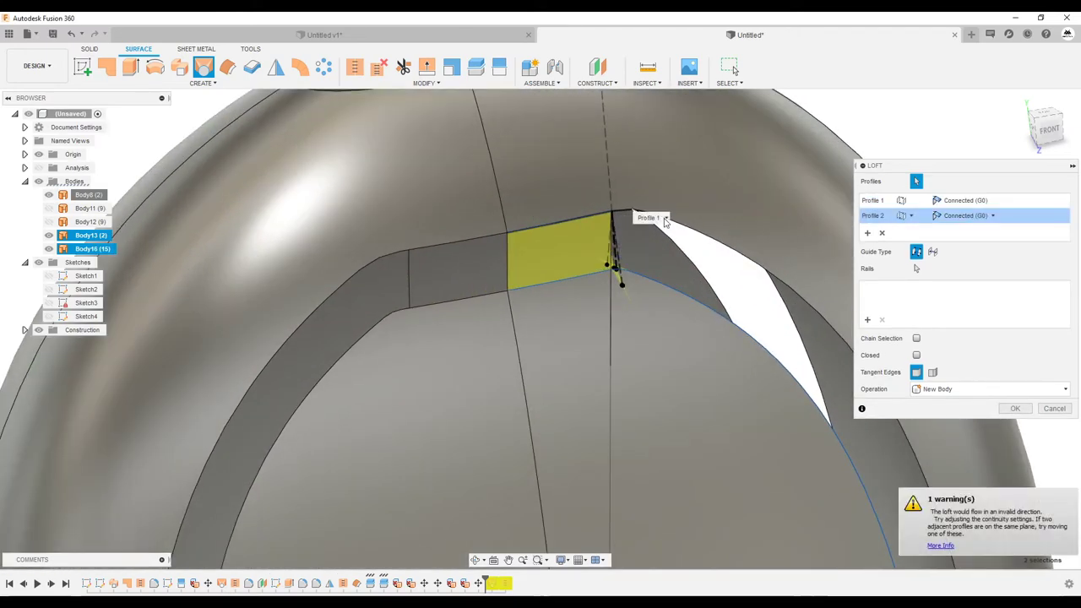
pyautogui.scroll(-5, 665, 187)
pyautogui.scroll(-3, 666, 188)
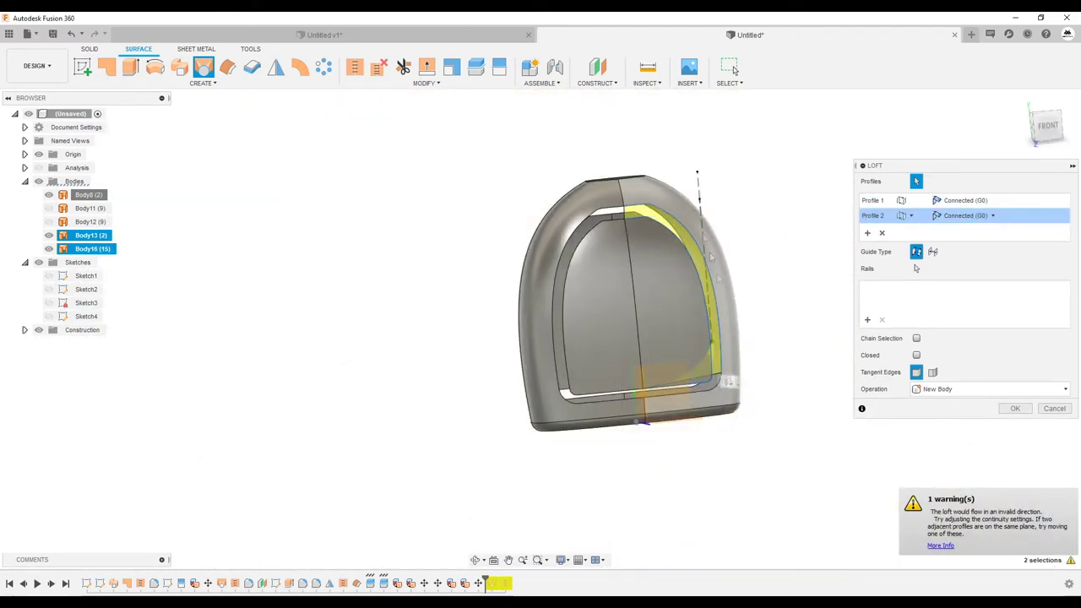
pyautogui.scroll(4, 688, 328)
pyautogui.scroll(3, 688, 328)
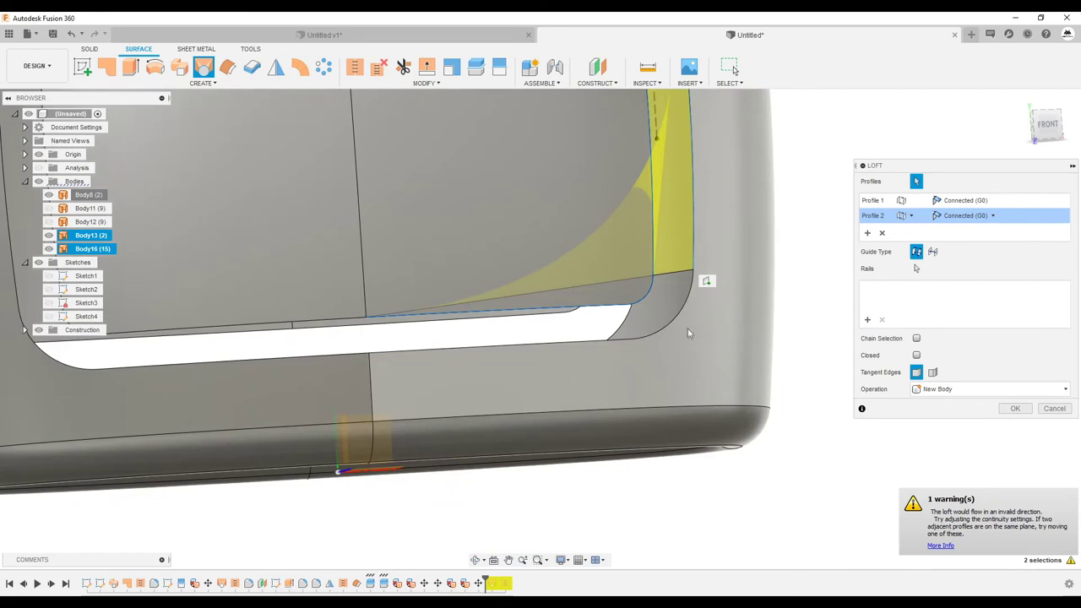
pyautogui.click(619, 340)
pyautogui.press('F6')
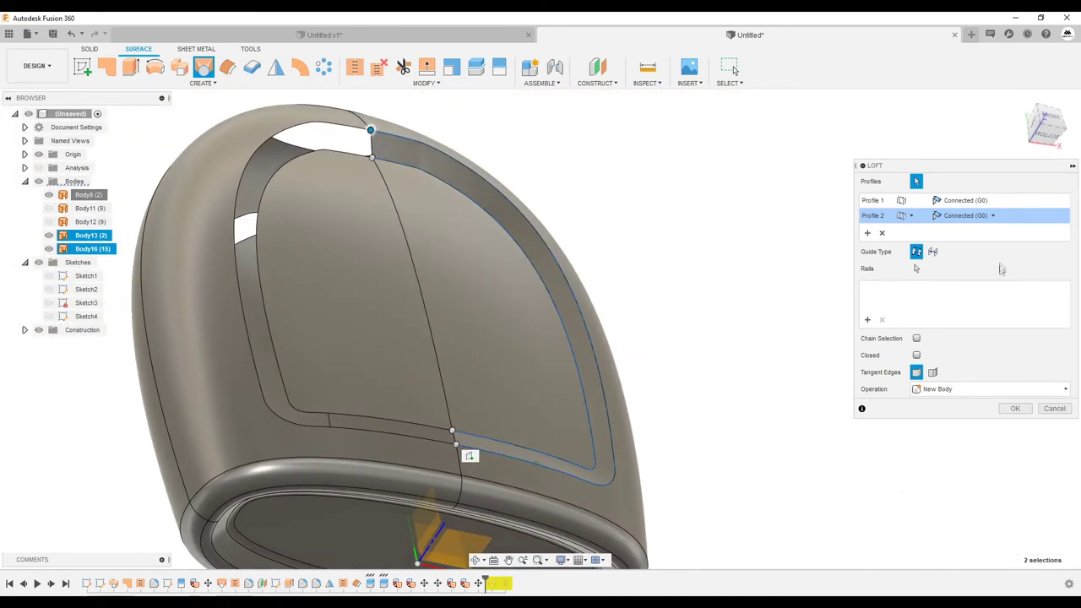
# - Make the loft tangent at the panel edge, align the opening edge, and create the rim
pyautogui.click(966, 200)
pyautogui.click(978, 232)
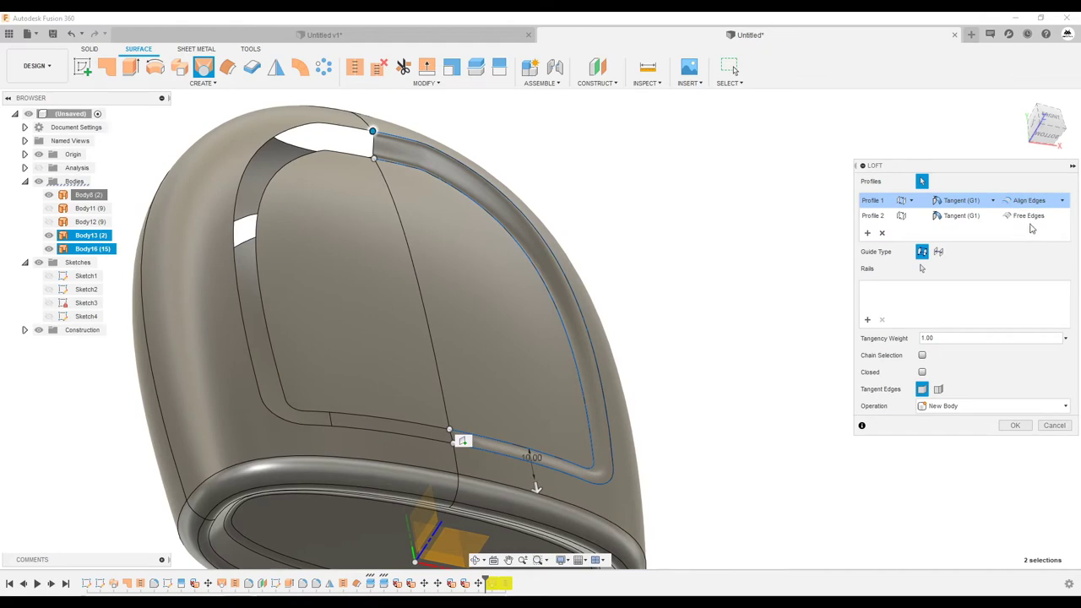
pyautogui.click(1047, 217)
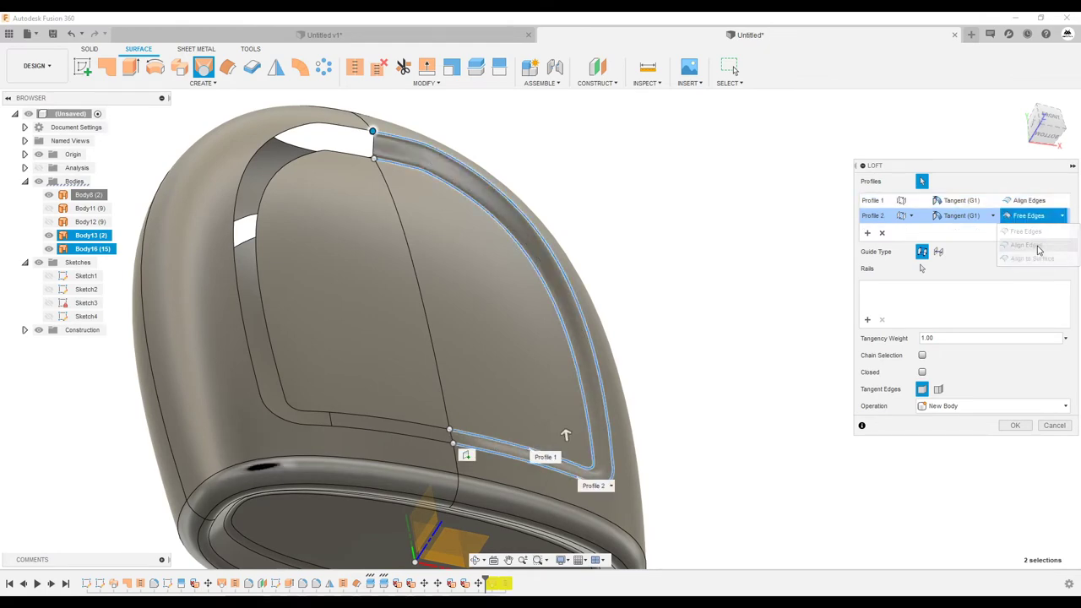
pyautogui.moveTo(591, 254)
pyautogui.keyDown('shift'); pyautogui.mouseDown(button='middle')
pyautogui.moveTo(531, 184)
pyautogui.moveTo(439, 136)
pyautogui.mouseUp(button='middle'); pyautogui.keyUp('shift')
pyautogui.scroll(5, 440, 137)
pyautogui.scroll(-5, 439, 137)
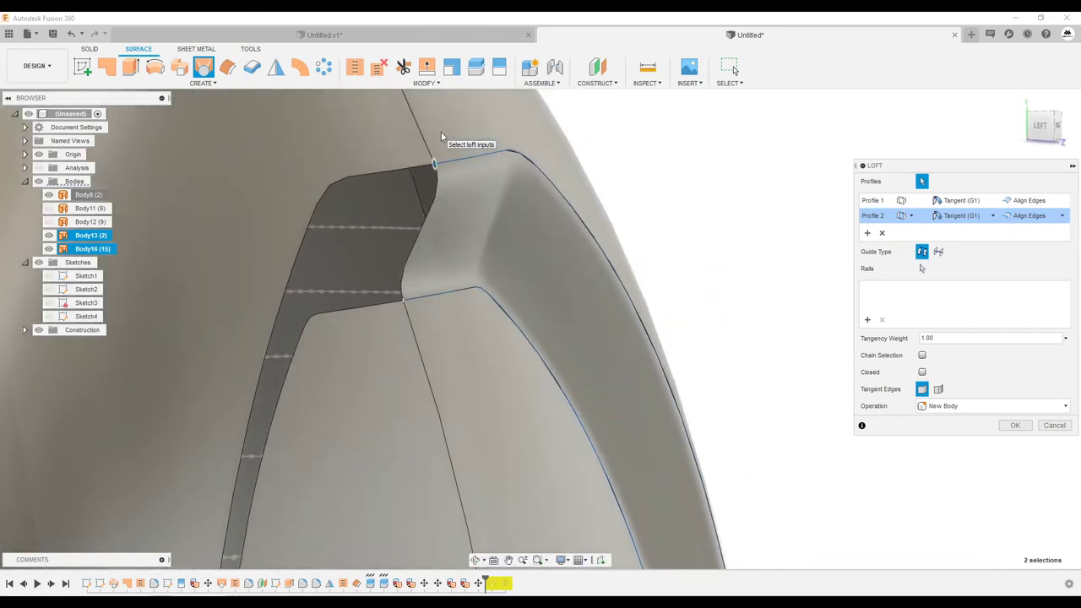
pyautogui.keyDown('shift'); pyautogui.moveTo(440, 137); pyautogui.dragTo(956, 224, button='middle'); pyautogui.keyUp('shift')
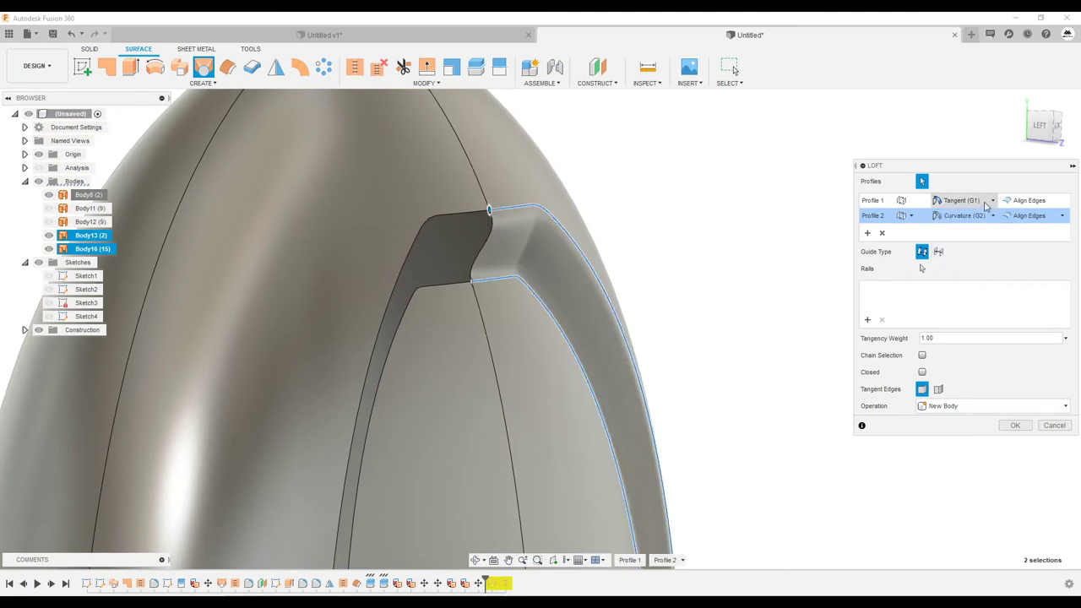
pyautogui.click(968, 200)
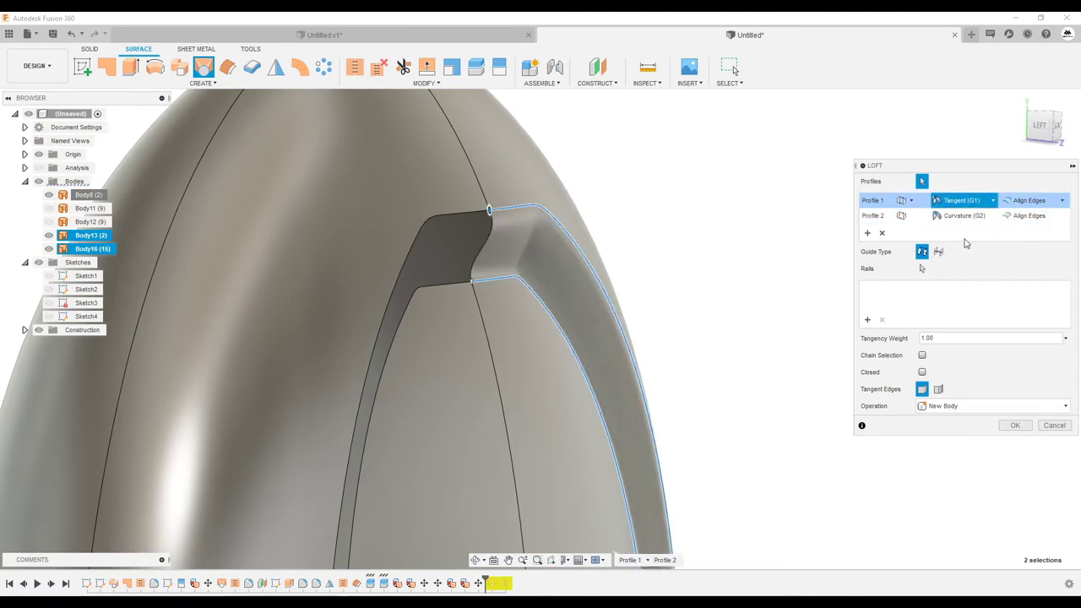
pyautogui.moveTo(966, 242)
pyautogui.keyDown('shift'); pyautogui.mouseDown(button='middle')
pyautogui.moveTo(865, 222)
pyautogui.moveTo(971, 371)
pyautogui.mouseUp(button='middle'); pyautogui.keyUp('shift')
pyautogui.click(1014, 425)
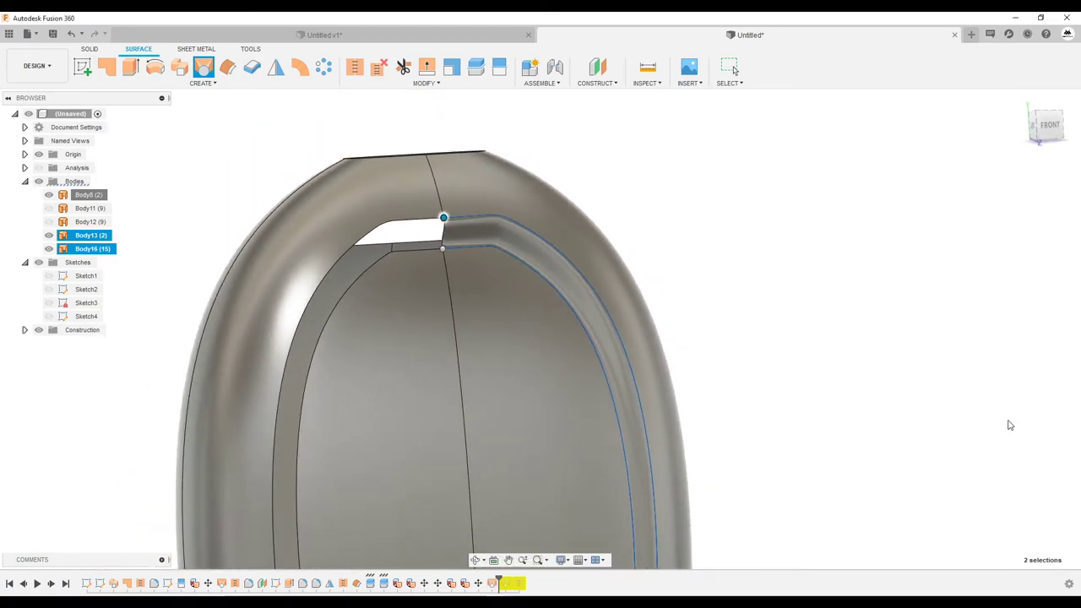
# - Mirror the lofted rim body across the middle plane to create Body18
pyautogui.keyDown('shift'); pyautogui.moveTo(832, 326); pyautogui.dragTo(642, 279, button='middle'); pyautogui.keyUp('shift')
pyautogui.click(276, 66)
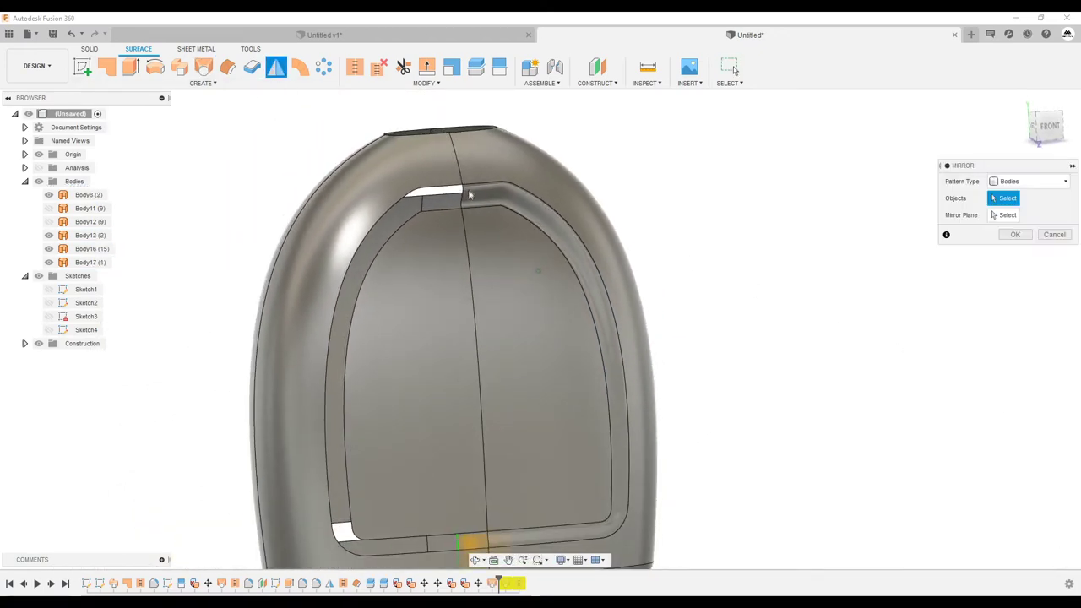
pyautogui.click(489, 199)
pyautogui.keyDown('shift'); pyautogui.moveTo(489, 200); pyautogui.dragTo(477, 475, button='middle'); pyautogui.keyUp('shift')
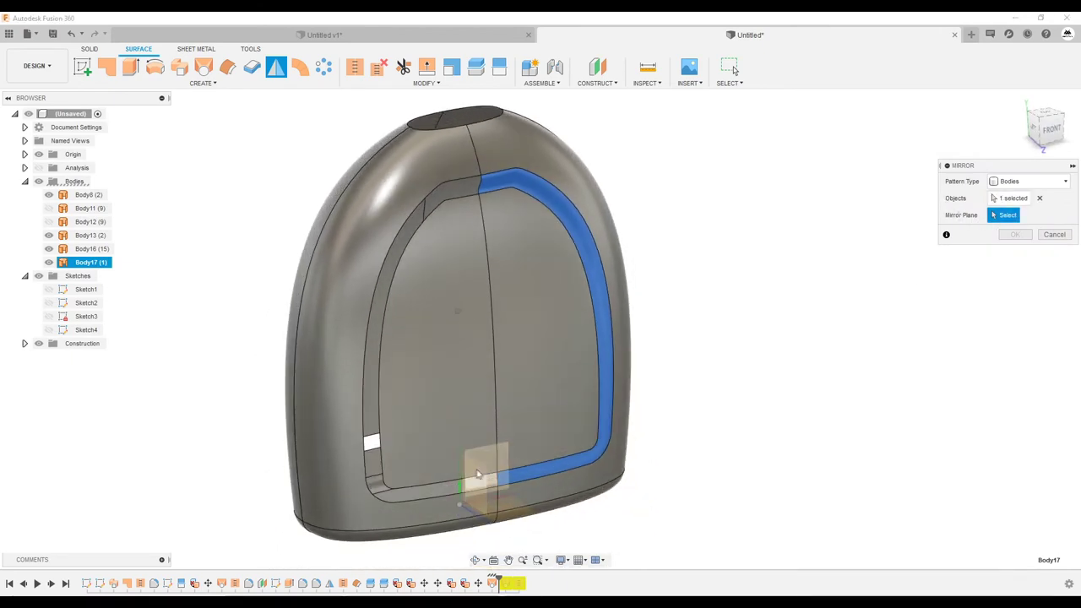
pyautogui.click(484, 479)
pyautogui.click(1016, 235)
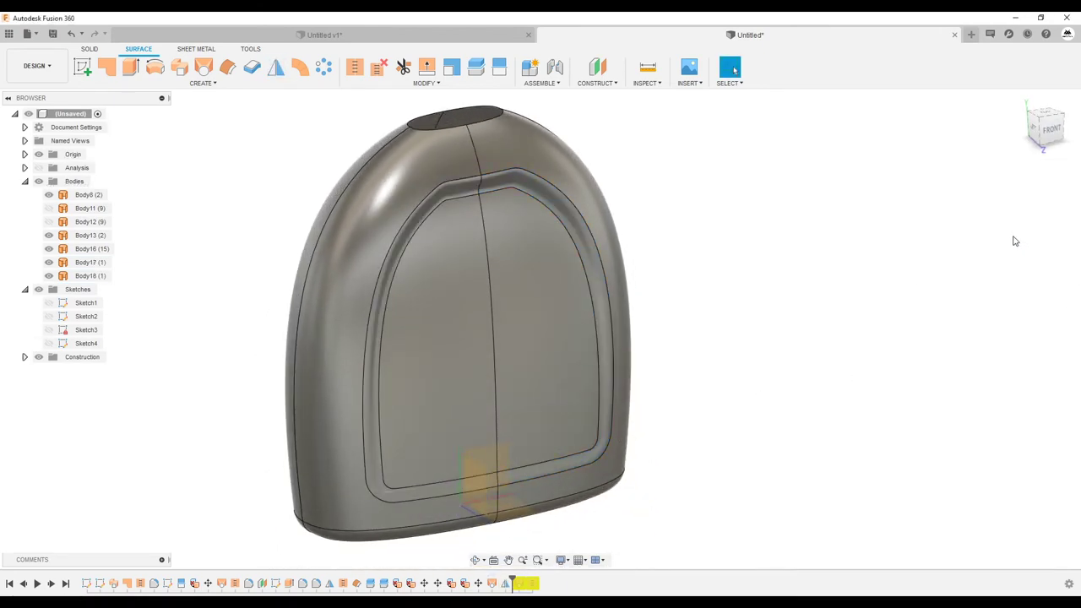
pyautogui.keyDown('shift'); pyautogui.moveTo(1017, 240); pyautogui.dragTo(827, 259, button='middle'); pyautogui.keyUp('shift')
pyautogui.moveTo(645, 269)
pyautogui.keyDown('shift'); pyautogui.mouseDown(button='middle')
pyautogui.moveTo(363, 150)
pyautogui.moveTo(443, 238)
pyautogui.mouseUp(button='middle'); pyautogui.keyUp('shift')
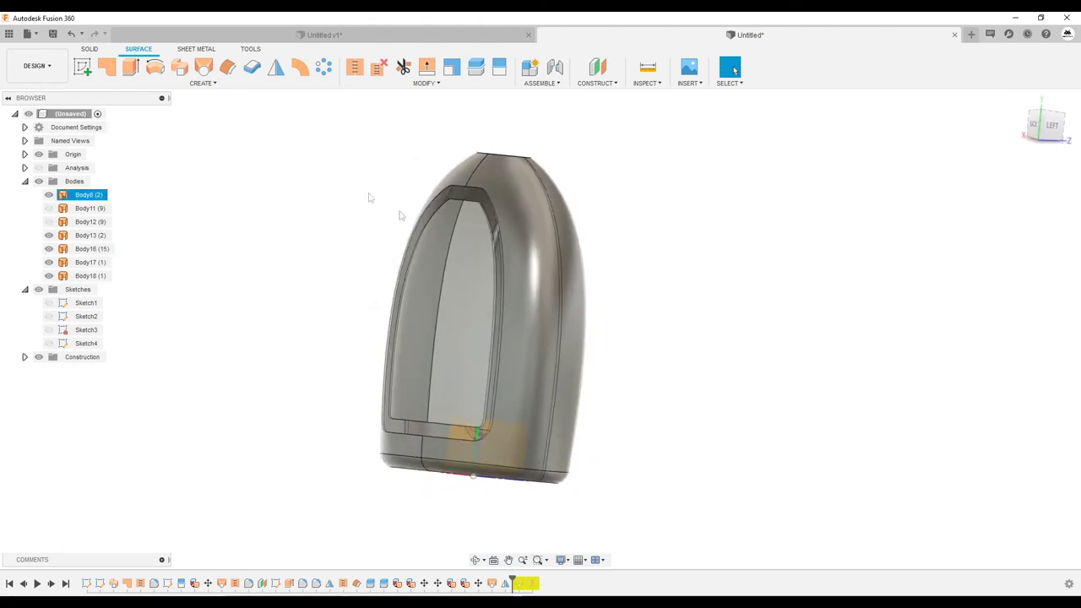
pyautogui.click(204, 67)
# - Pick two trial loft profiles, then clear them from the selection
pyautogui.scroll(4, 480, 190)
pyautogui.click(474, 208)
pyautogui.scroll(5, 490, 212)
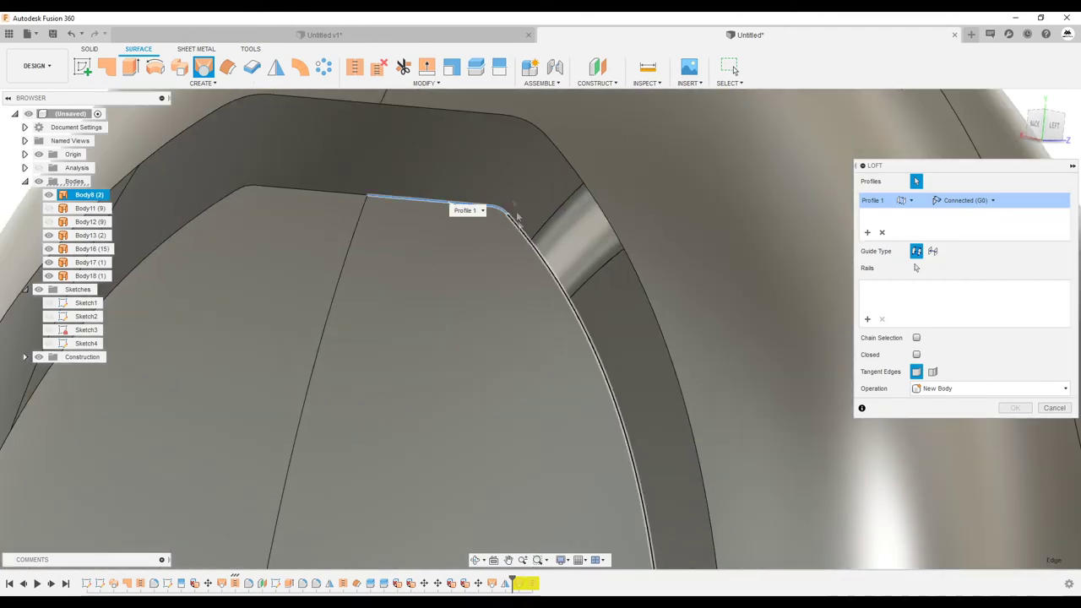
pyautogui.scroll(-4, 512, 186)
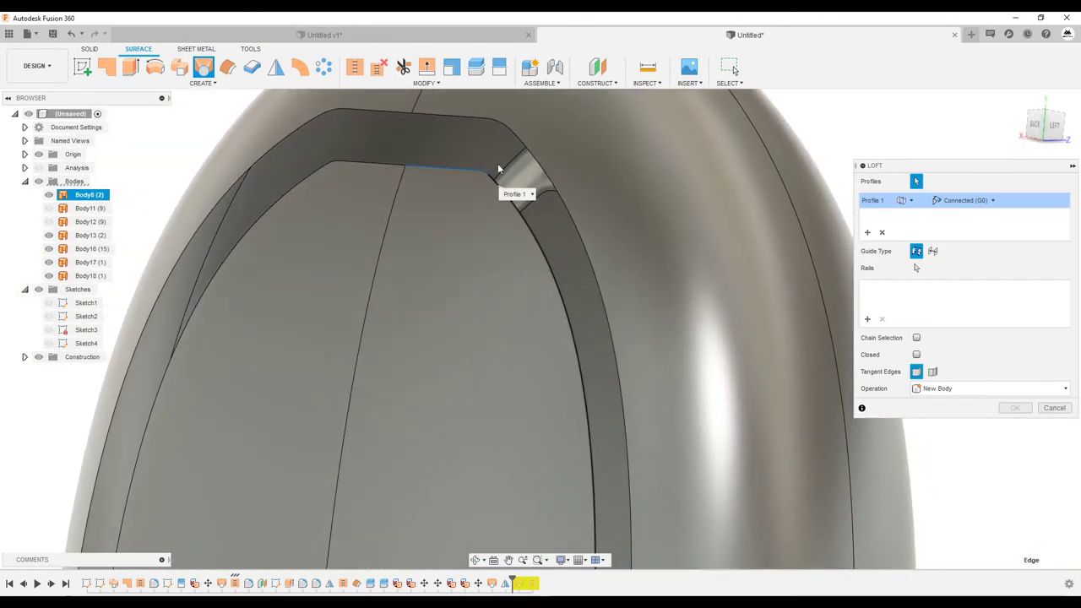
pyautogui.click(495, 169)
pyautogui.scroll(-2, 498, 177)
pyautogui.scroll(-3, 544, 507)
pyautogui.scroll(5, 534, 515)
pyautogui.scroll(1, 535, 511)
pyautogui.scroll(-2, 507, 512)
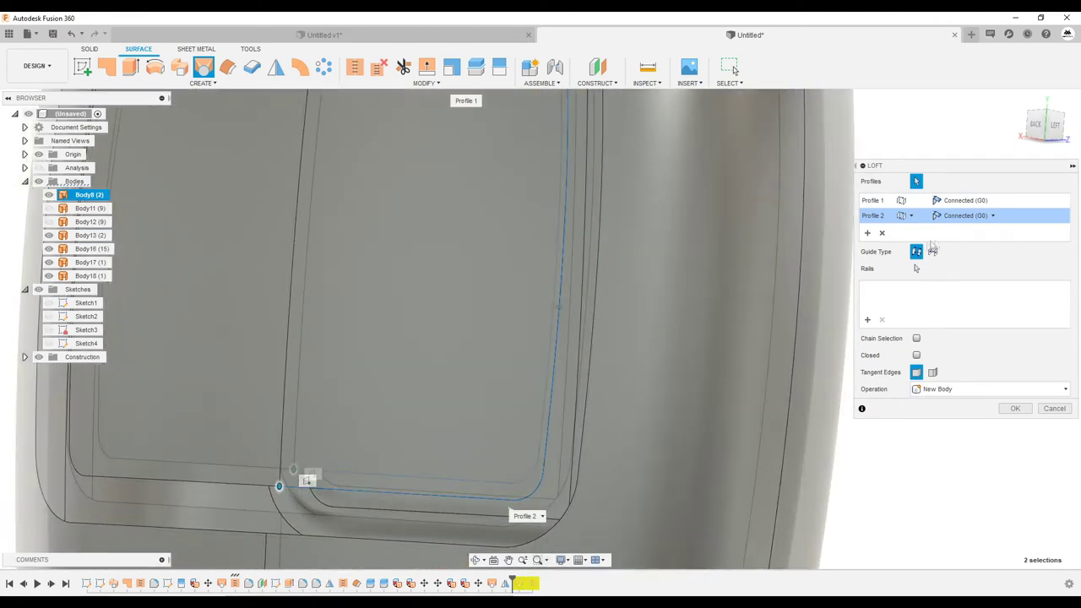
pyautogui.scroll(-2, 508, 512)
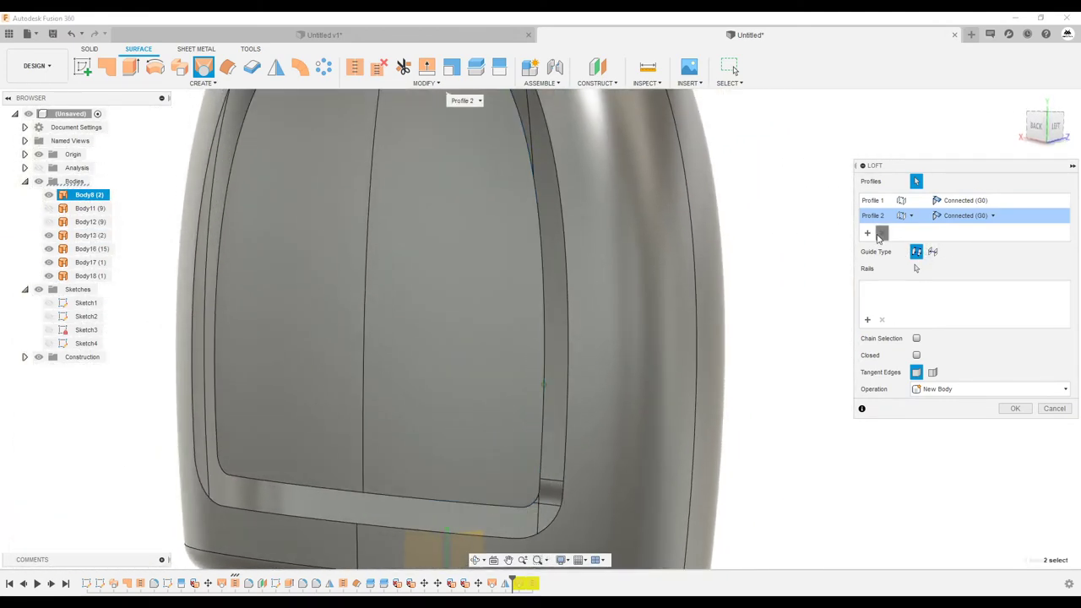
pyautogui.click(883, 234)
pyautogui.click(883, 234)
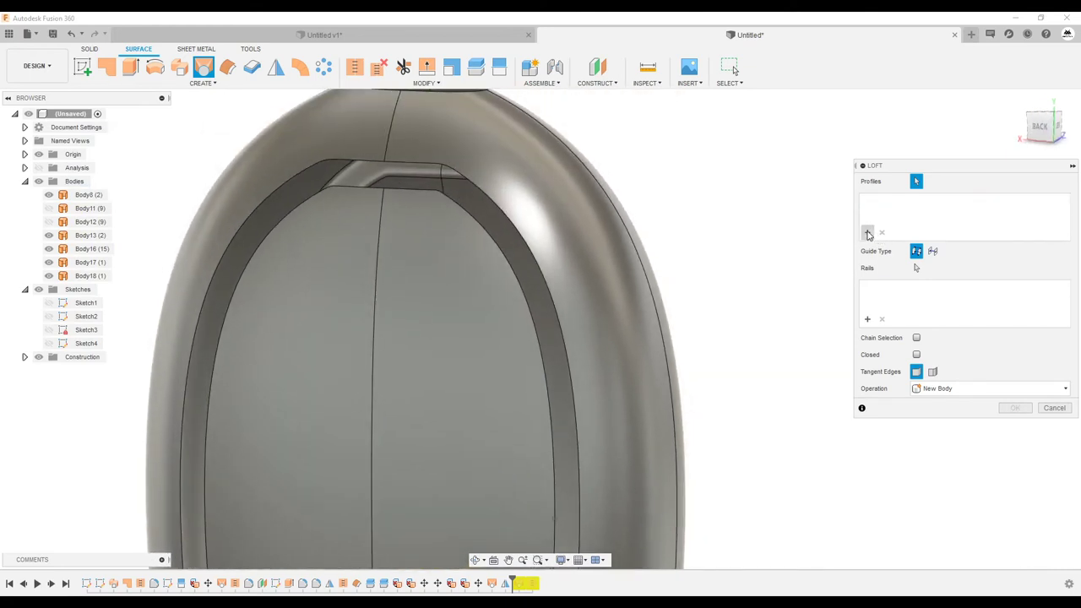
# - Pick the inner panel edge and the outer recess edge, including its lower part, as profiles
pyautogui.scroll(1, 408, 191)
pyautogui.click(410, 194)
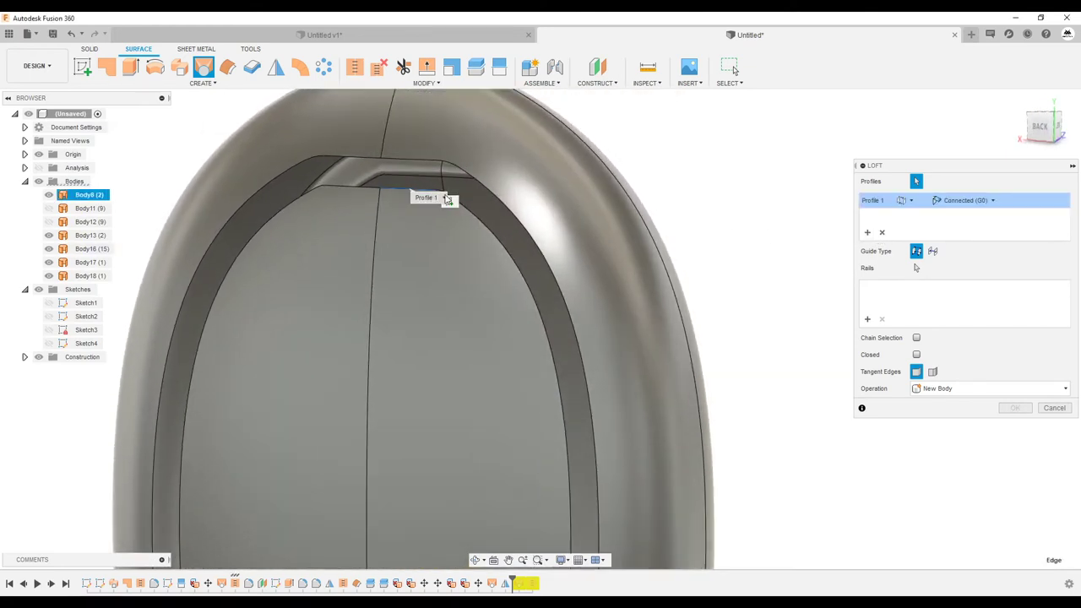
pyautogui.scroll(-2, 459, 285)
pyautogui.scroll(5, 463, 282)
pyautogui.scroll(-3, 473, 279)
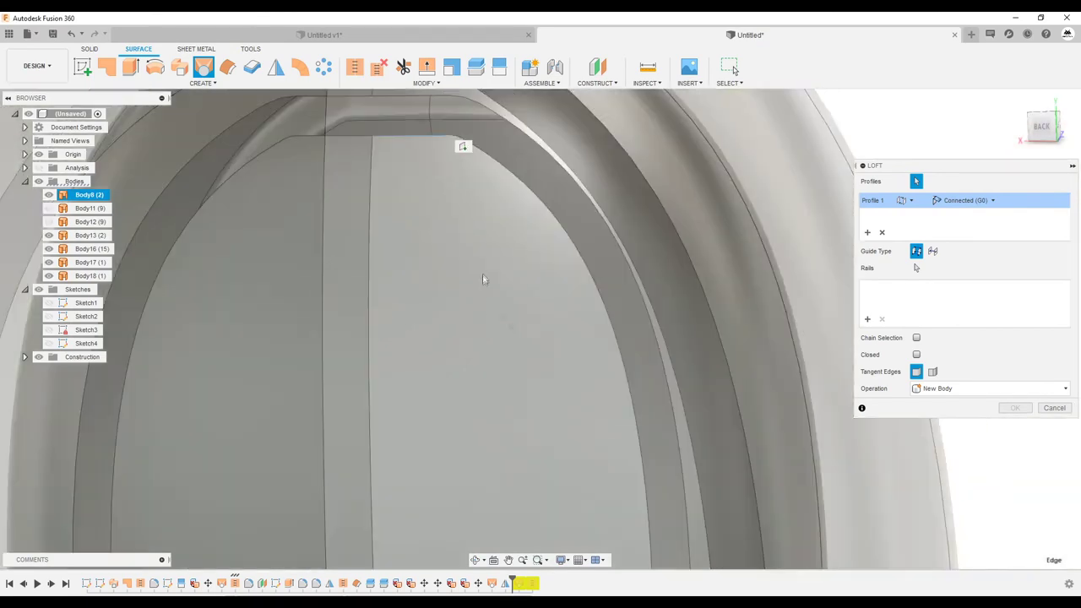
pyautogui.scroll(3, 465, 164)
pyautogui.scroll(2, 458, 169)
pyautogui.scroll(1, 457, 169)
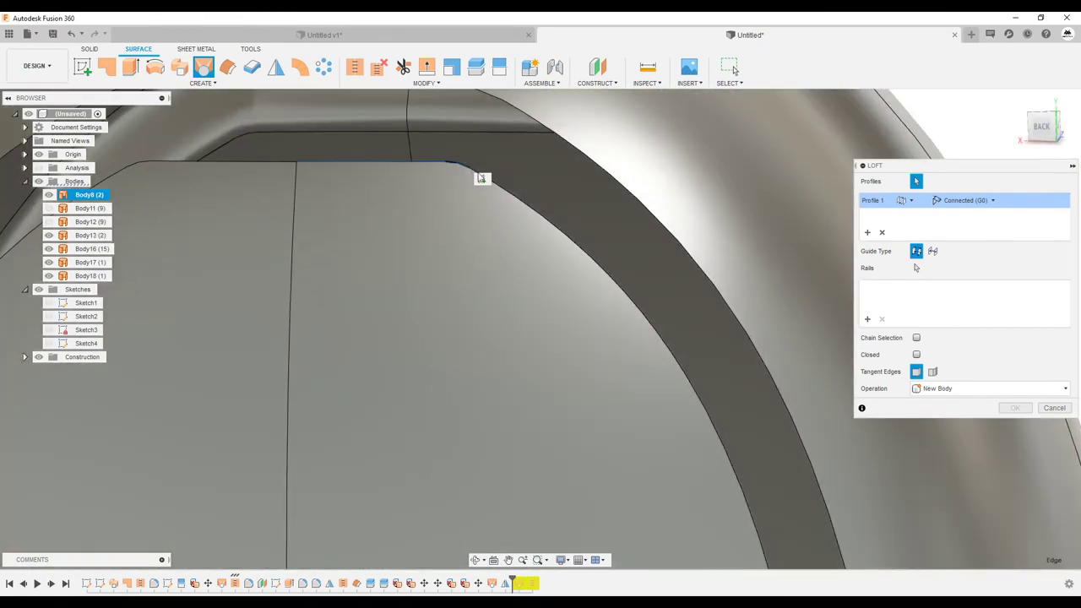
pyautogui.scroll(-3, 507, 169)
pyautogui.scroll(-3, 532, 156)
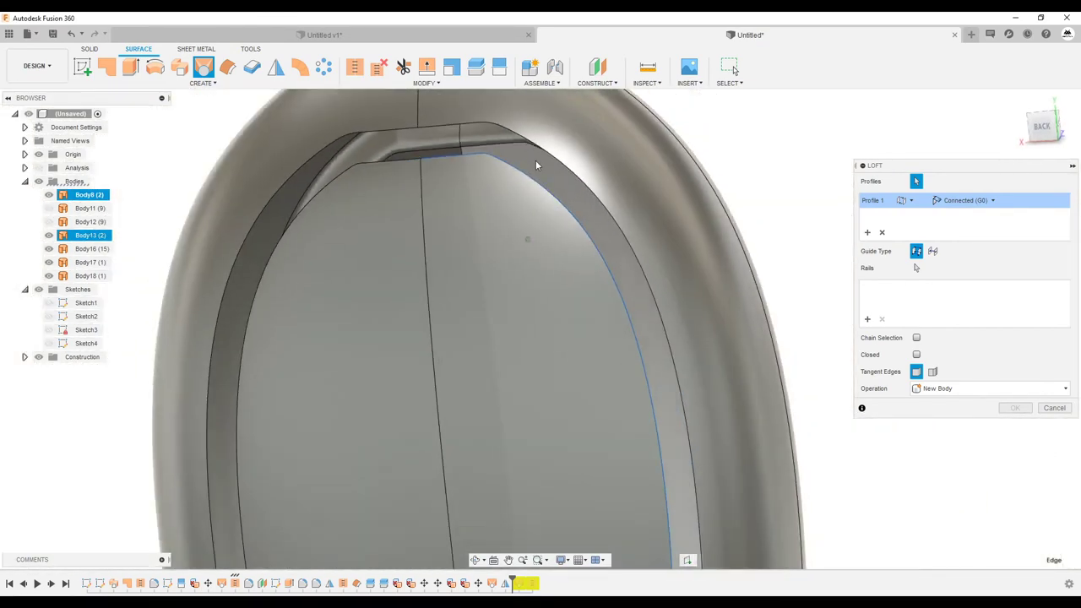
pyautogui.scroll(-3, 535, 159)
pyautogui.keyDown('shift'); pyautogui.moveTo(535, 160); pyautogui.dragTo(633, 337, button='middle'); pyautogui.keyUp('shift')
pyautogui.scroll(3, 628, 346)
pyautogui.scroll(4, 628, 345)
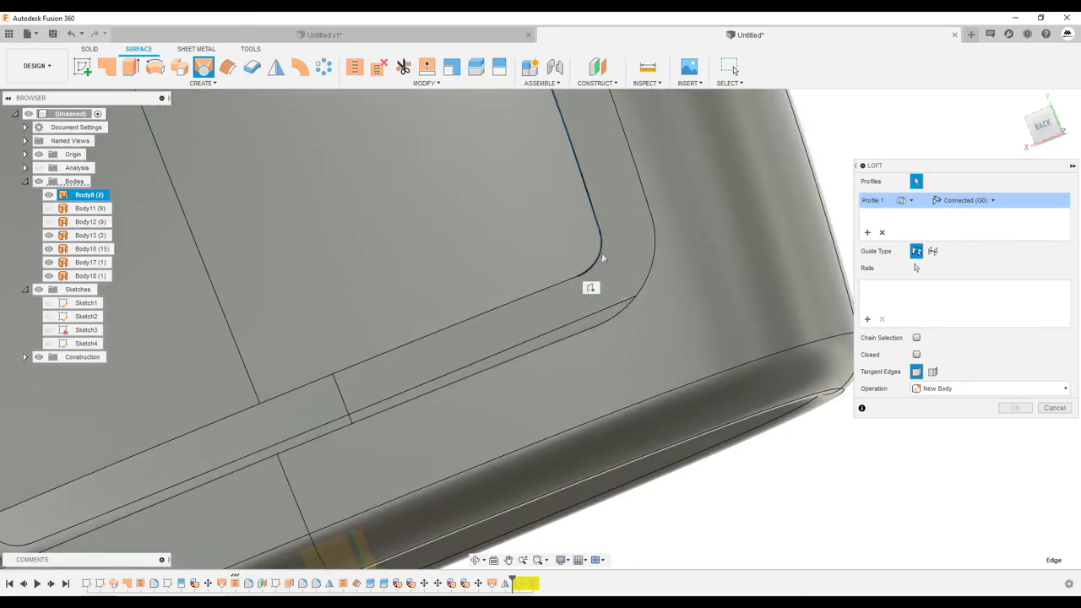
pyautogui.scroll(-2, 570, 283)
pyautogui.scroll(-3, 592, 321)
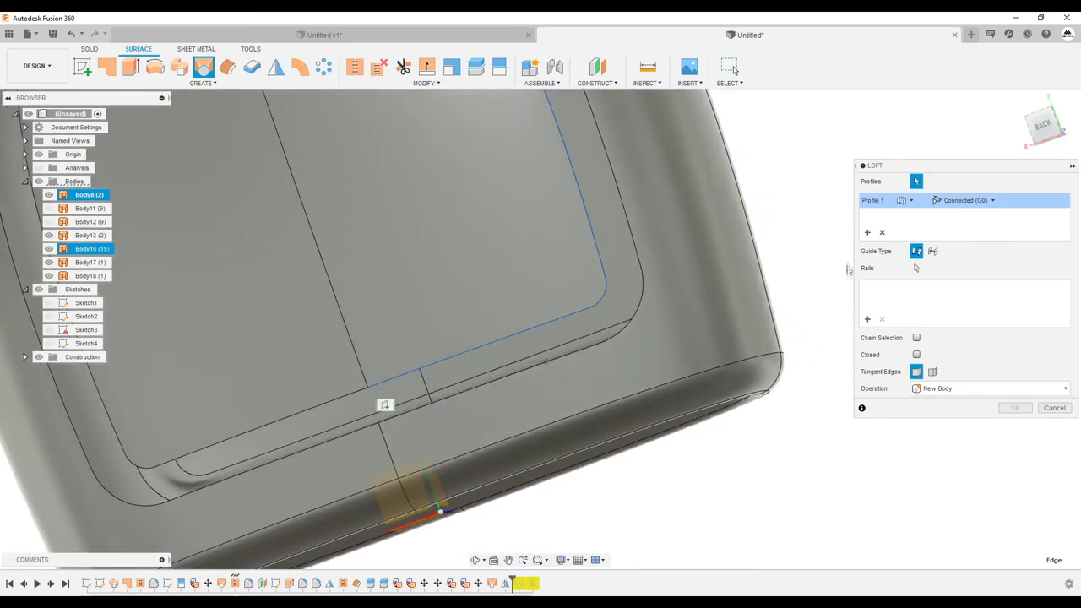
pyautogui.scroll(-3, 625, 363)
pyautogui.scroll(-2, 658, 400)
pyautogui.scroll(-2, 658, 400)
pyautogui.scroll(5, 537, 212)
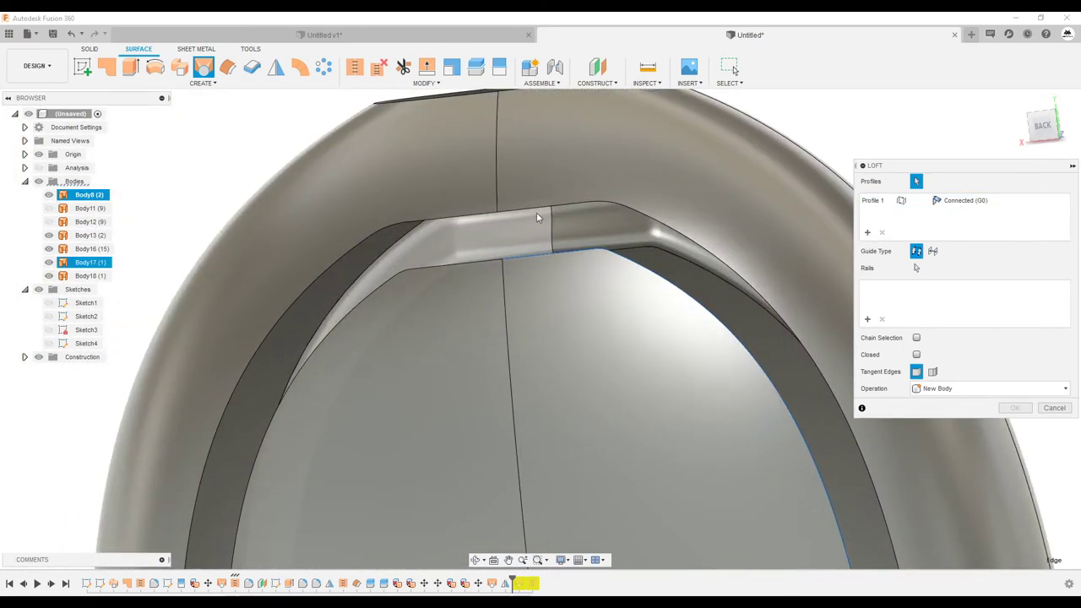
pyautogui.click(597, 209)
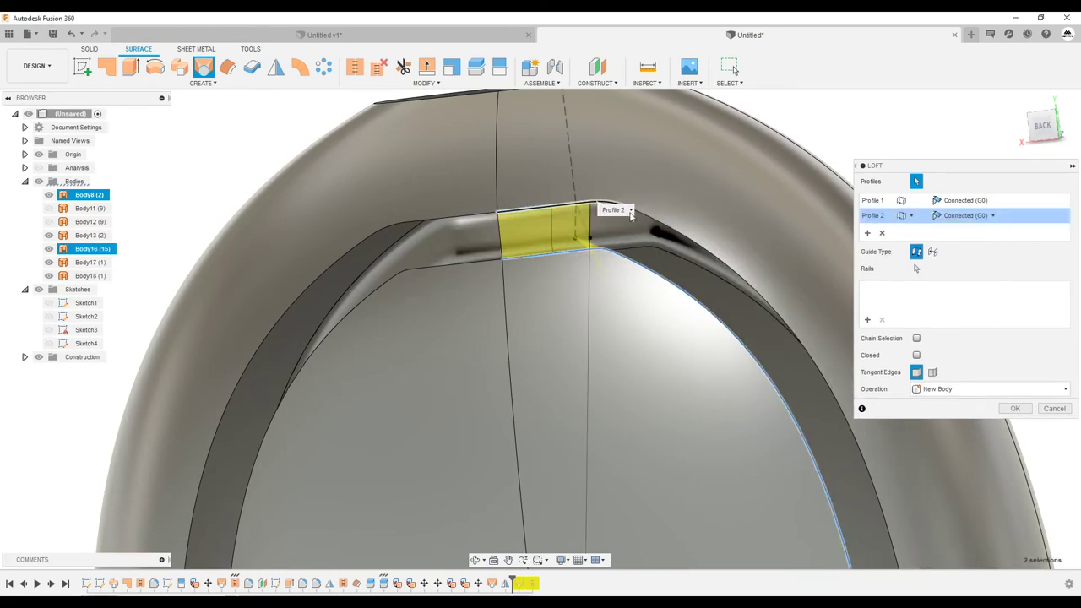
pyautogui.scroll(-3, 555, 181)
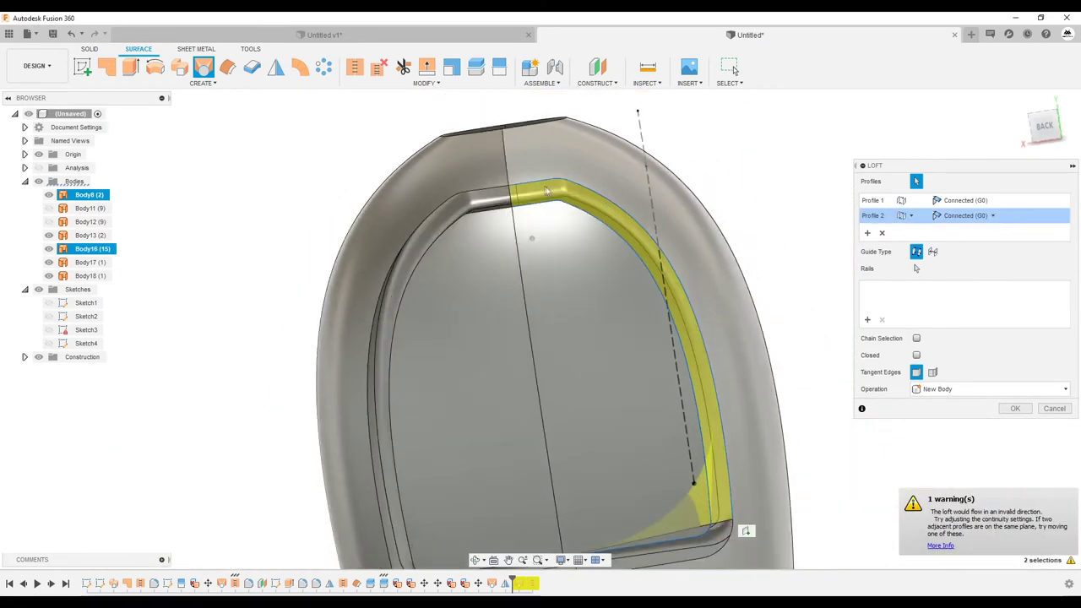
pyautogui.scroll(-2, 544, 184)
pyautogui.scroll(6, 709, 369)
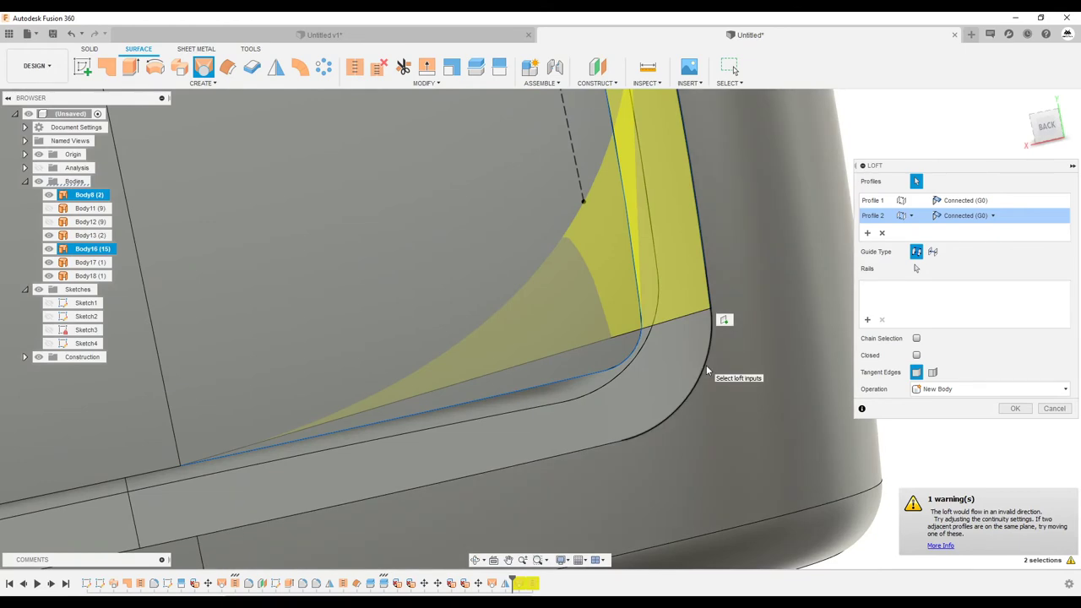
pyautogui.click(617, 446)
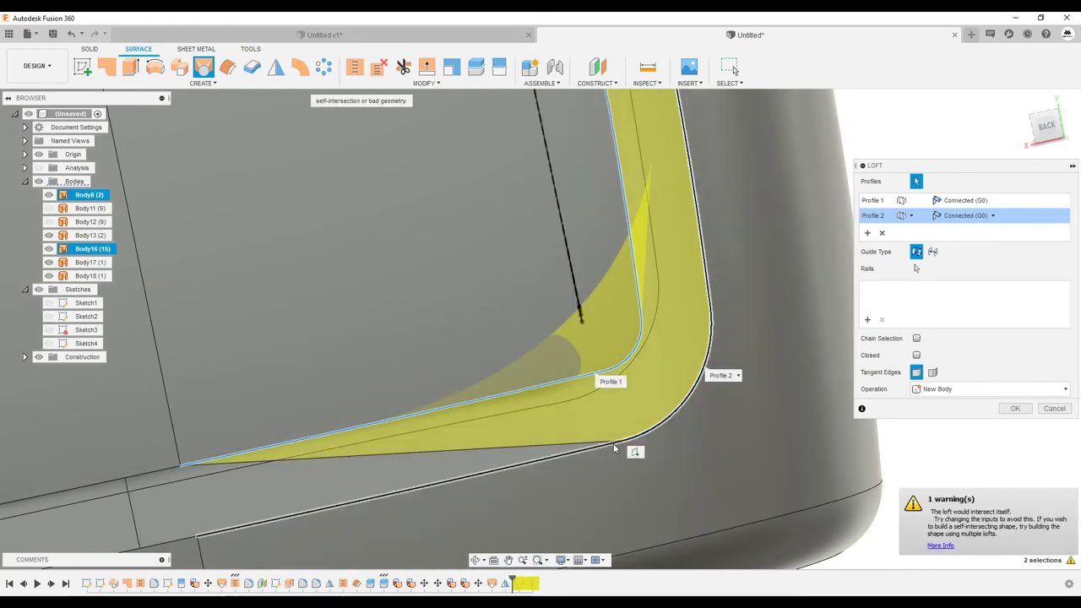
pyautogui.scroll(-2, 737, 348)
pyautogui.scroll(-2, 732, 345)
pyautogui.scroll(-2, 733, 347)
pyautogui.scroll(-1, 732, 349)
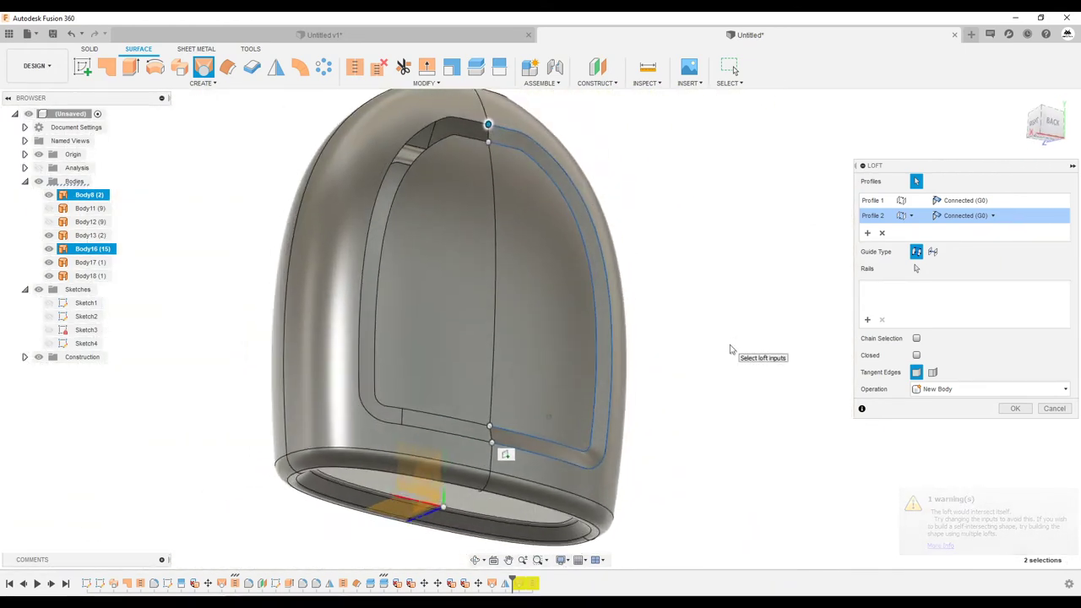
pyautogui.keyDown('shift'); pyautogui.moveTo(732, 349); pyautogui.dragTo(692, 349, button='middle'); pyautogui.keyUp('shift')
# - Set both profiles to Curvature (G2) and create the lofted rim Body19
pyautogui.click(988, 200)
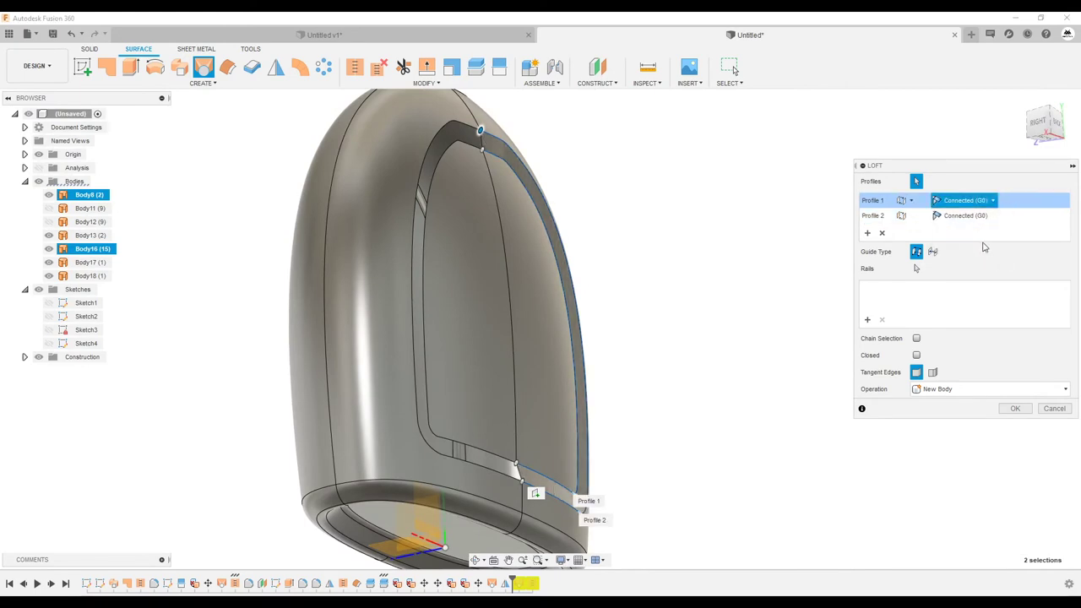
pyautogui.click(984, 246)
pyautogui.click(993, 217)
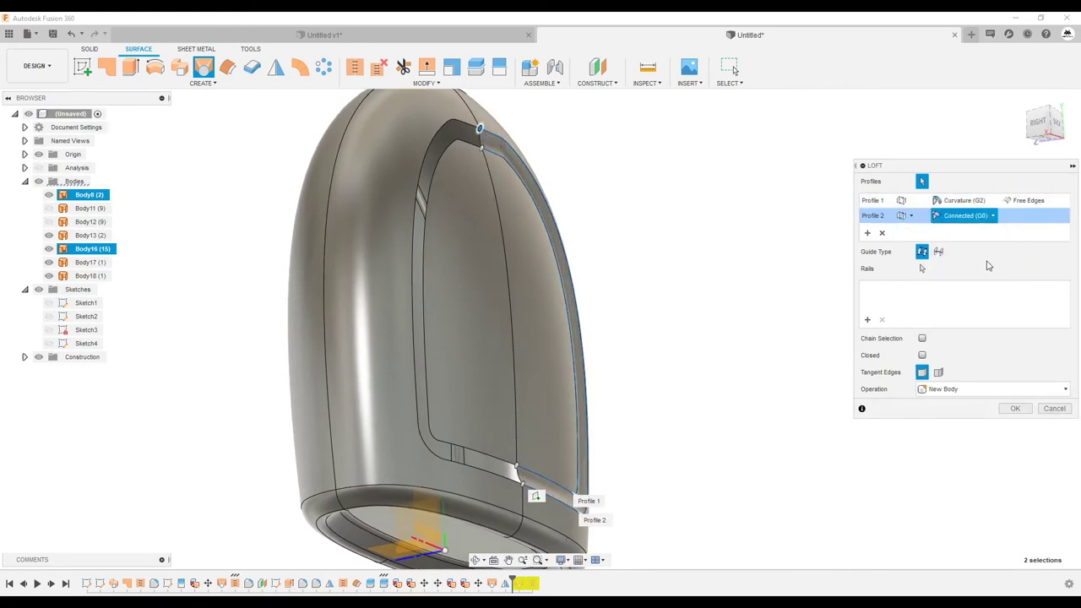
pyautogui.keyDown('shift'); pyautogui.moveTo(958, 252); pyautogui.dragTo(1011, 338, button='middle'); pyautogui.keyUp('shift')
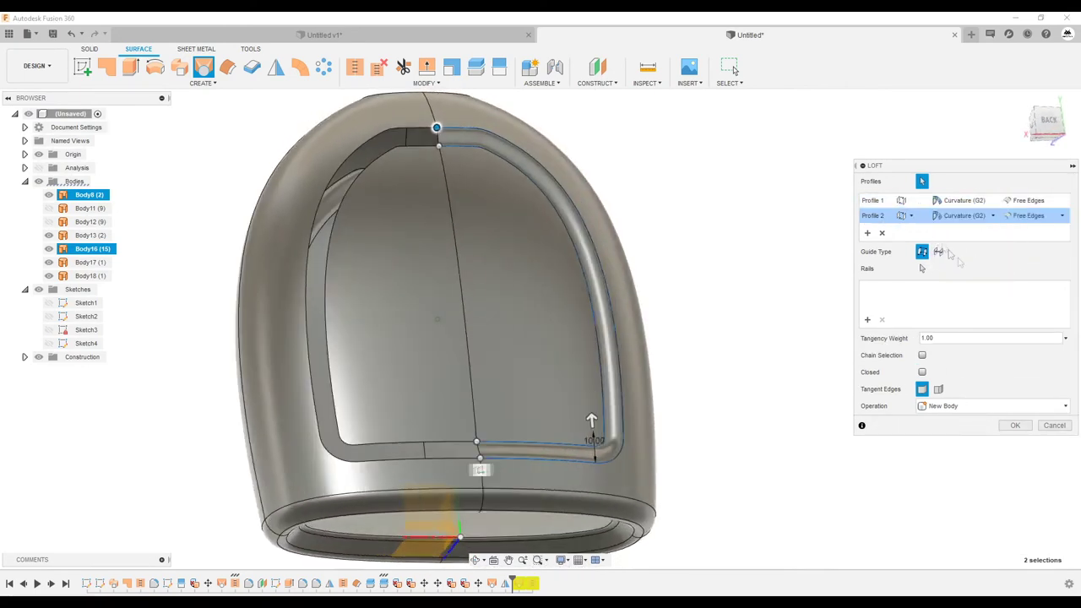
pyautogui.click(1014, 425)
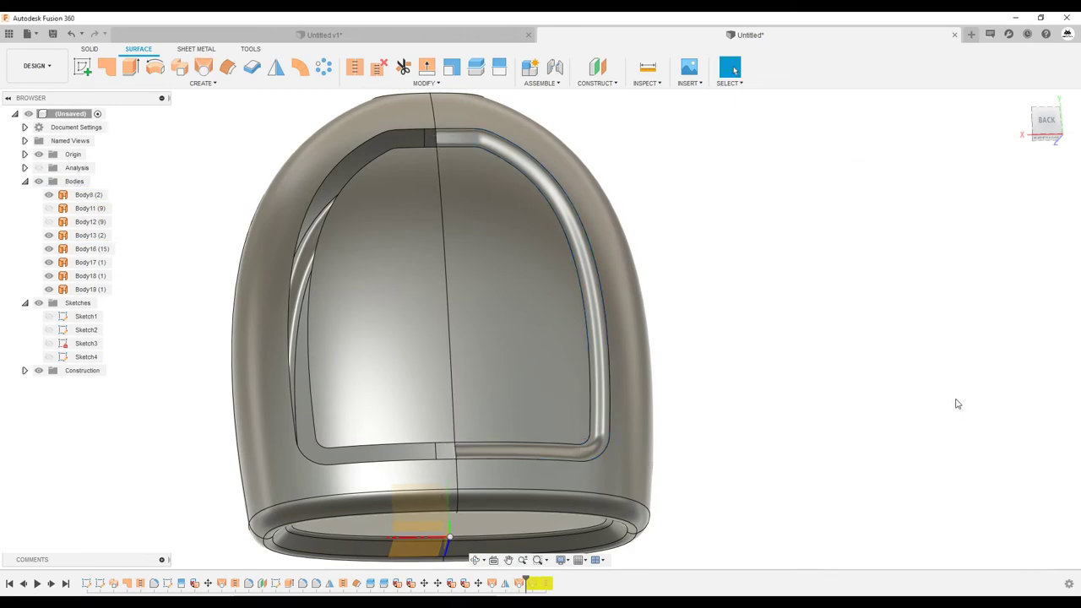
# - Mirror the right rim body across the central plane, producing Body20
pyautogui.keyDown('shift'); pyautogui.moveTo(830, 338); pyautogui.dragTo(844, 279, button='middle'); pyautogui.keyUp('shift')
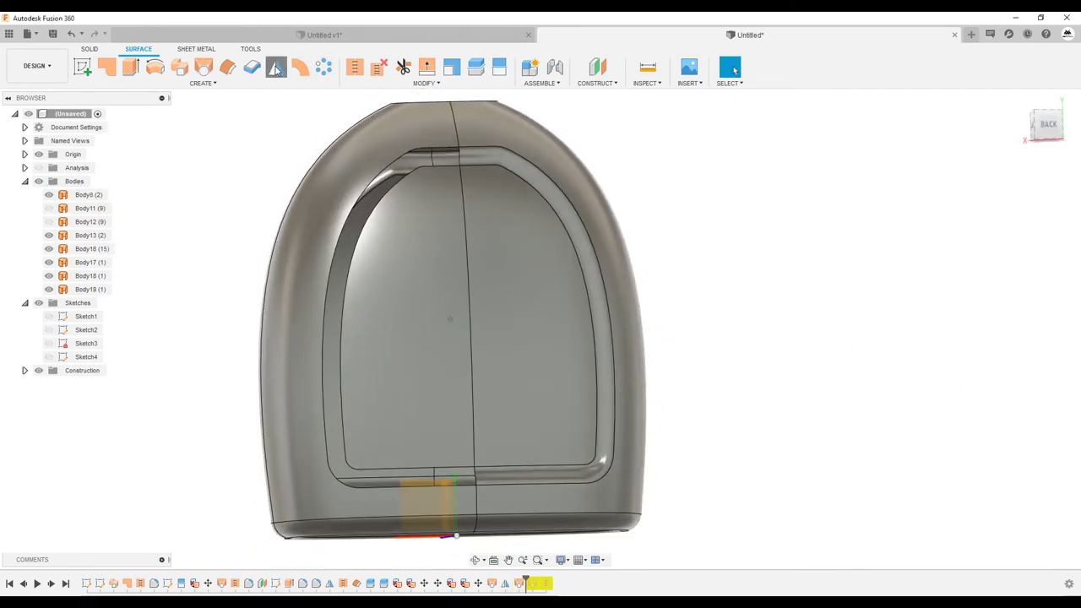
pyautogui.click(277, 66)
pyautogui.click(519, 173)
pyautogui.keyDown('shift'); pyautogui.moveTo(520, 173); pyautogui.dragTo(437, 494, button='middle'); pyautogui.keyUp('shift')
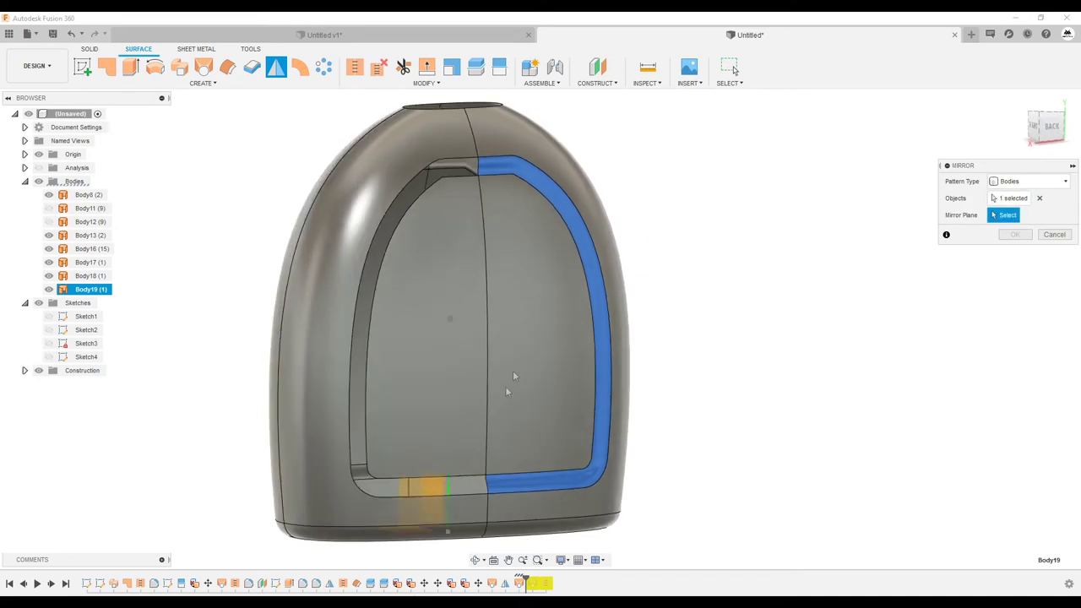
pyautogui.click(413, 463)
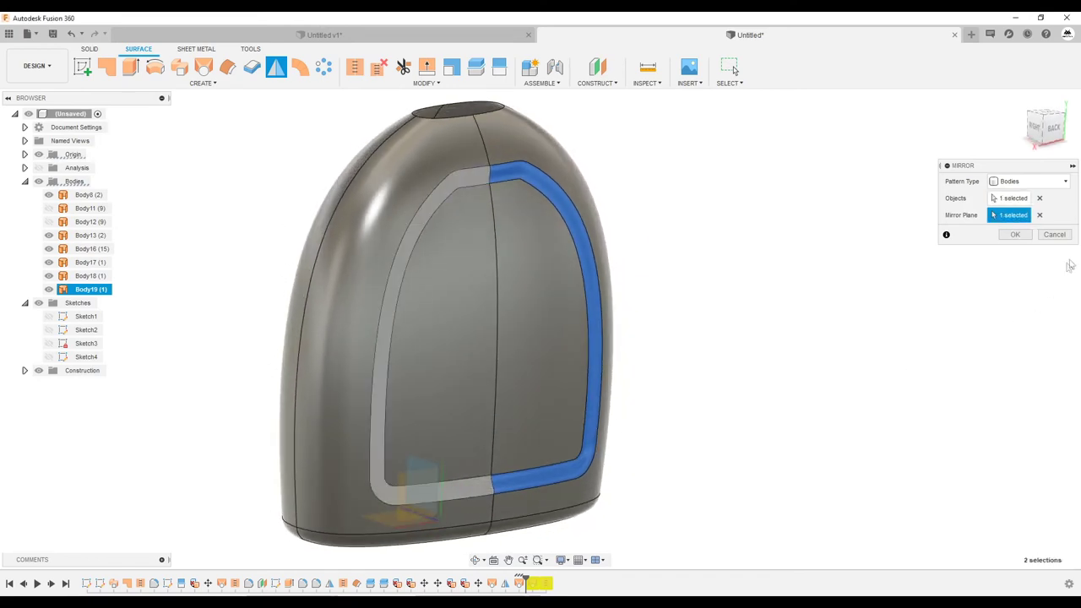
pyautogui.click(1014, 234)
# - Extrude the top oval face to form the short neck, Body21
pyautogui.scroll(-3, 748, 197)
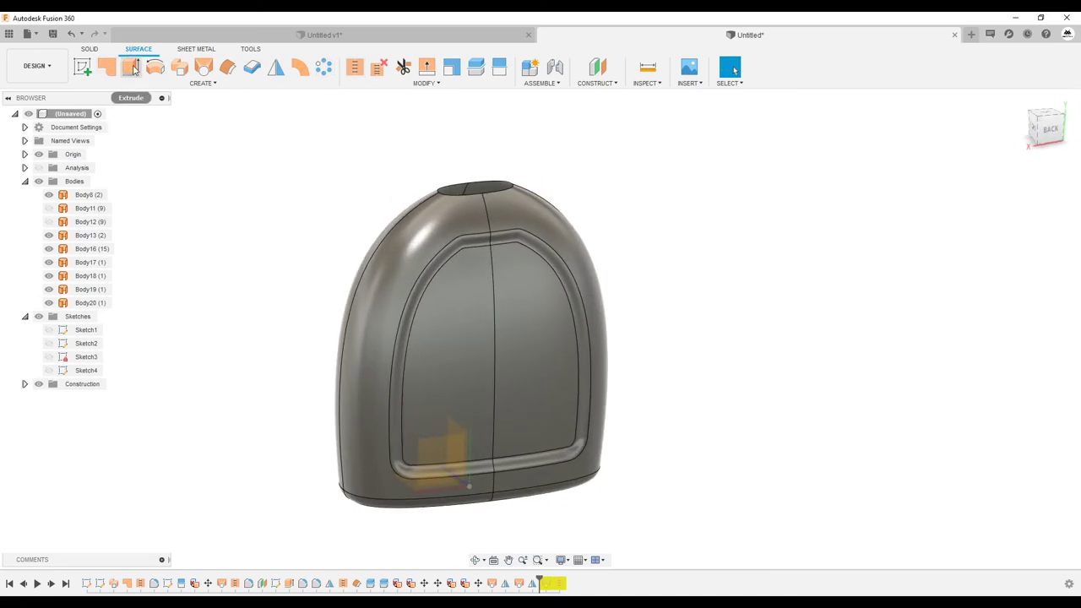
pyautogui.scroll(3, 473, 194)
pyautogui.click(499, 194)
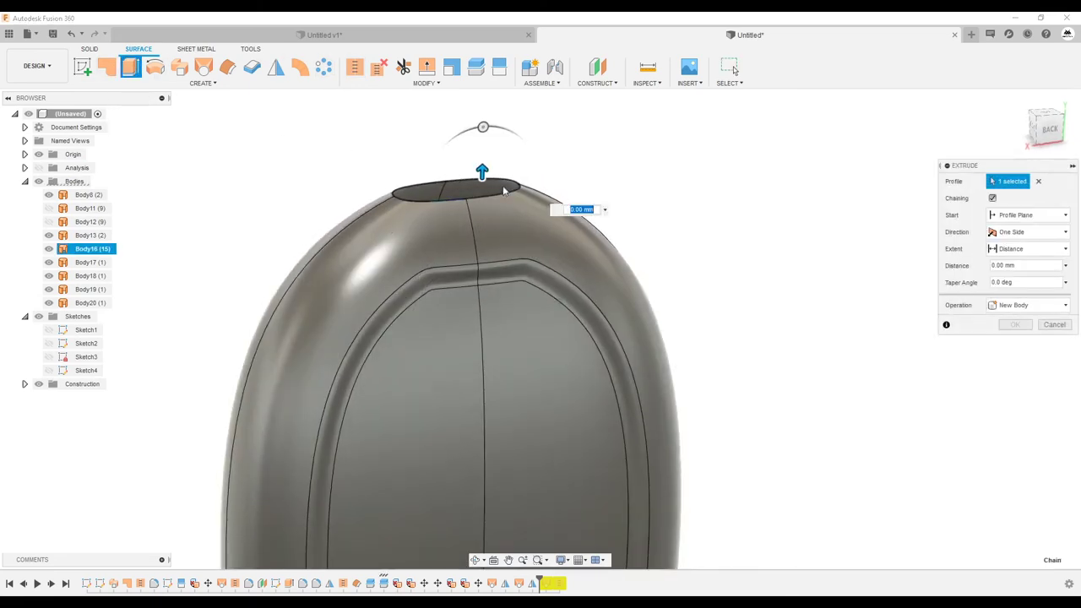
pyautogui.scroll(2, 493, 187)
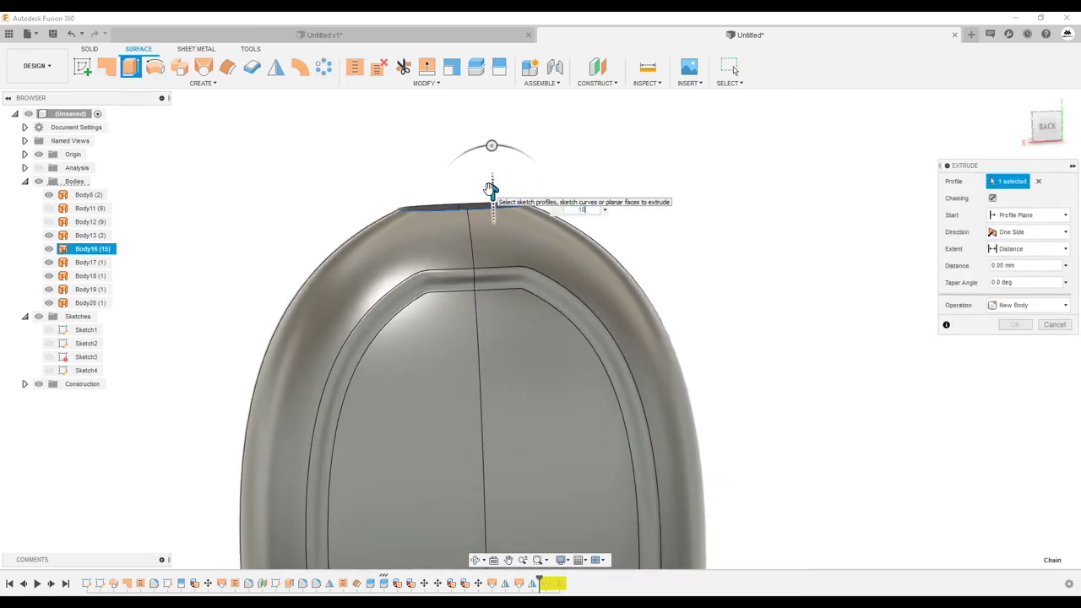
pyautogui.scroll(-2, 490, 193)
pyautogui.click(1015, 325)
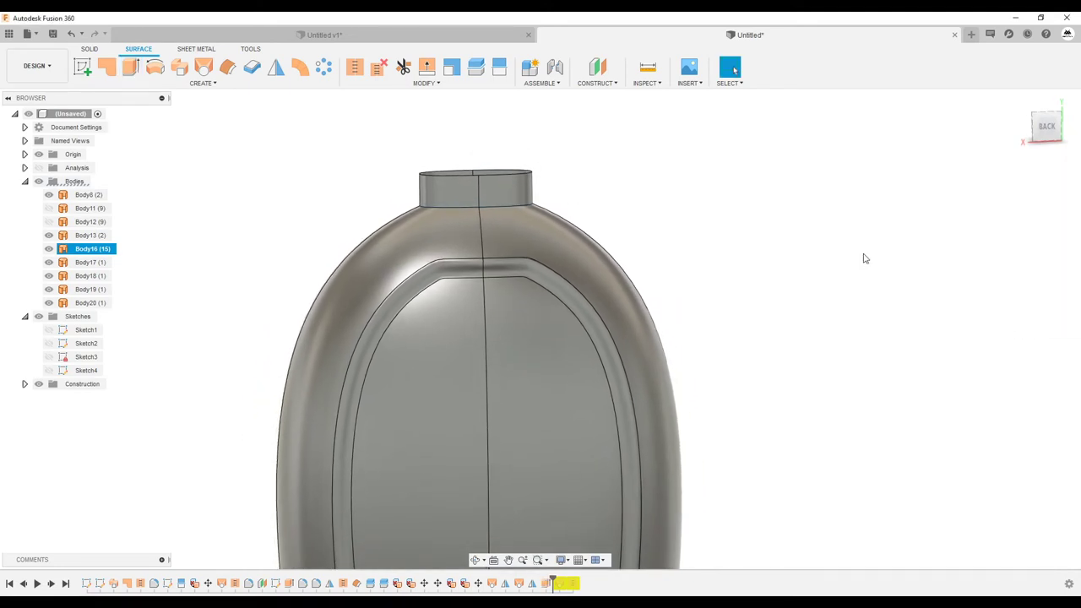
pyautogui.scroll(-2, 380, 111)
pyautogui.click(354, 66)
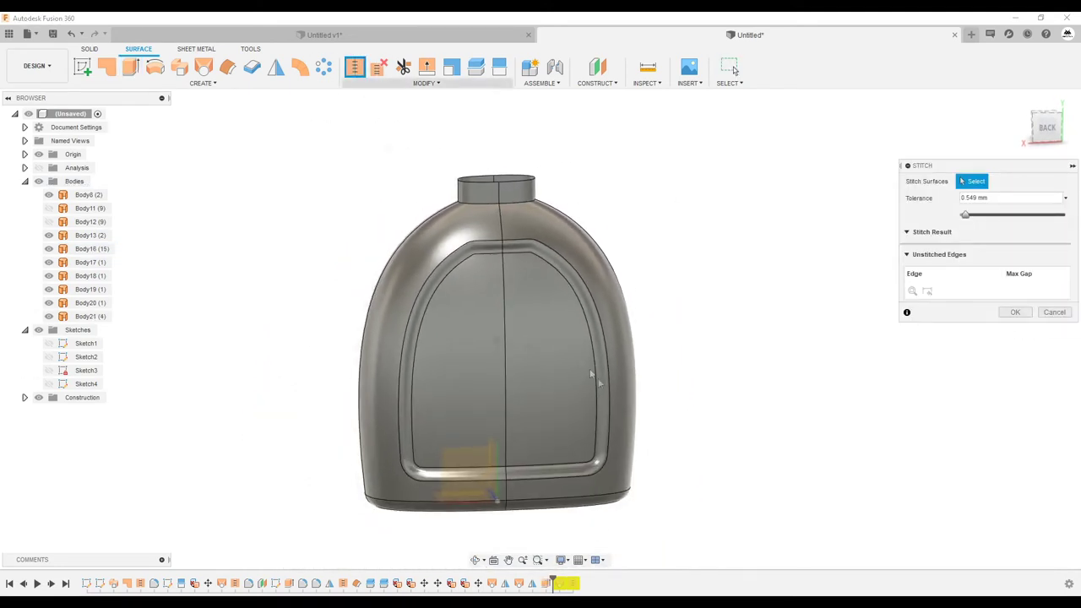
# - Stitch all the bottle surfaces into a single 27-face body, Body22, and inspect it
pyautogui.moveTo(725, 523); pyautogui.dragTo(279, 161)
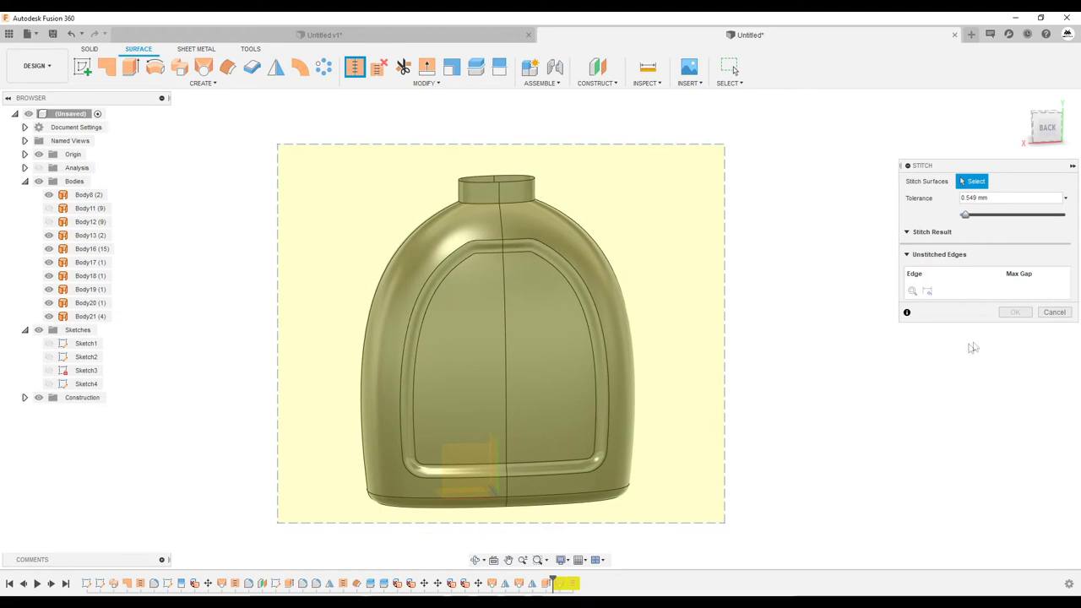
pyautogui.click(1016, 313)
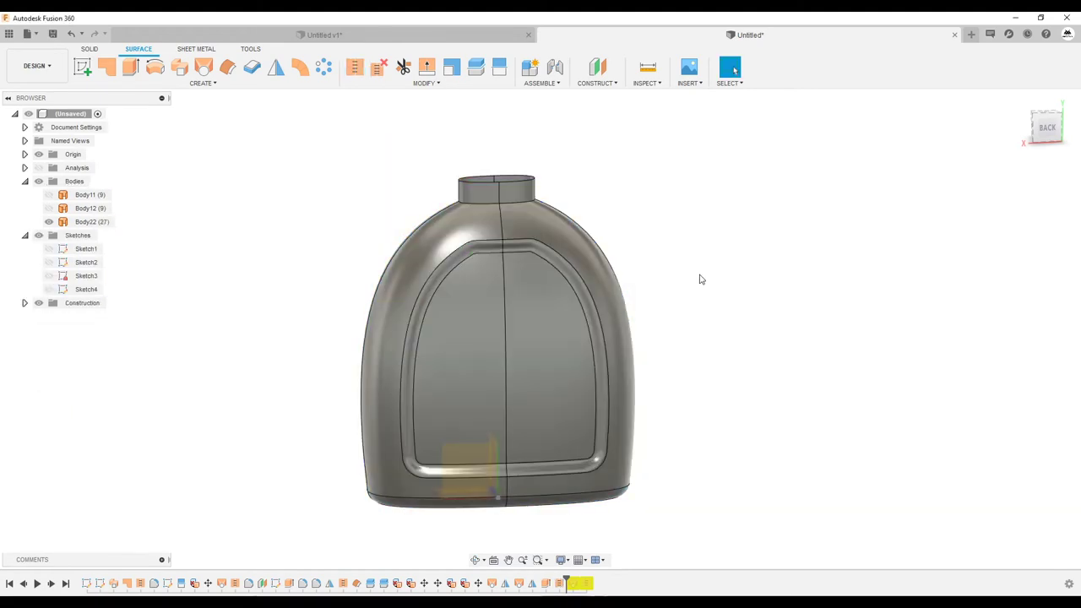
pyautogui.moveTo(699, 279)
pyautogui.keyDown('shift'); pyautogui.mouseDown(button='middle')
pyautogui.moveTo(696, 262)
pyautogui.moveTo(671, 270)
pyautogui.moveTo(601, 245)
pyautogui.mouseUp(button='middle'); pyautogui.keyUp('shift')
pyautogui.click(768, 236)
pyautogui.moveTo(768, 236)
pyautogui.keyDown('shift'); pyautogui.mouseDown(button='middle')
pyautogui.moveTo(777, 231)
pyautogui.moveTo(748, 225)
pyautogui.mouseUp(button='middle'); pyautogui.keyUp('shift')
pyautogui.click(507, 236)
pyautogui.moveTo(507, 236)
pyautogui.keyDown('shift'); pyautogui.mouseDown(button='middle')
pyautogui.moveTo(479, 223)
pyautogui.moveTo(478, 251)
pyautogui.moveTo(507, 257)
pyautogui.moveTo(503, 211)
pyautogui.moveTo(608, 236)
pyautogui.moveTo(355, 181)
pyautogui.mouseUp(button='middle'); pyautogui.keyUp('shift')
pyautogui.click(604, 229)
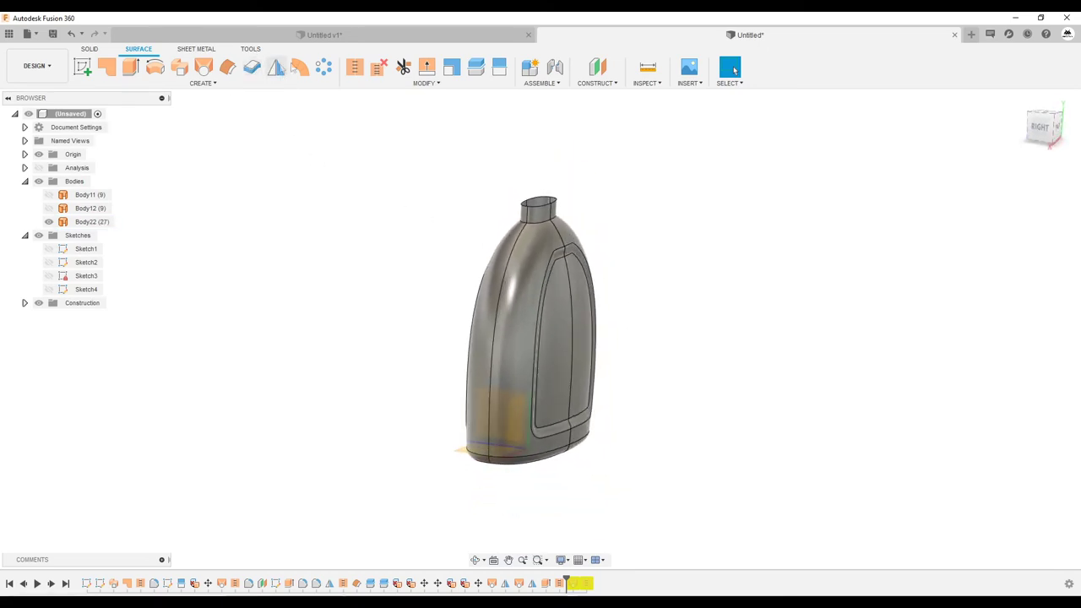
# - Split Body22 along the XY plane into two halves, Body22 and Body23
pyautogui.click(478, 69)
pyautogui.click(542, 259)
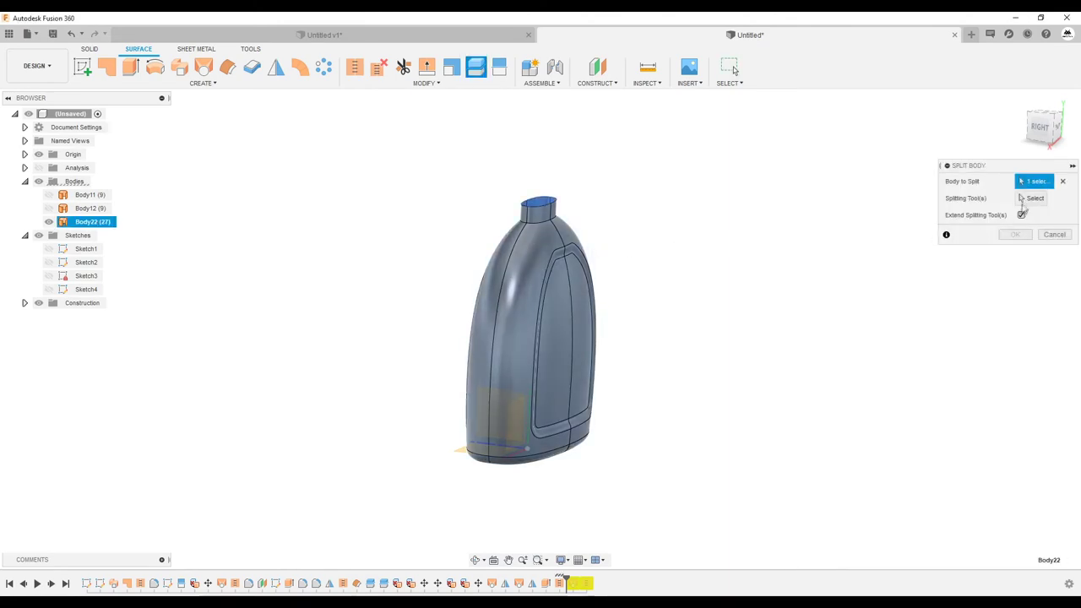
pyautogui.keyDown('shift'); pyautogui.moveTo(557, 406); pyautogui.dragTo(511, 429, button='middle'); pyautogui.keyUp('shift')
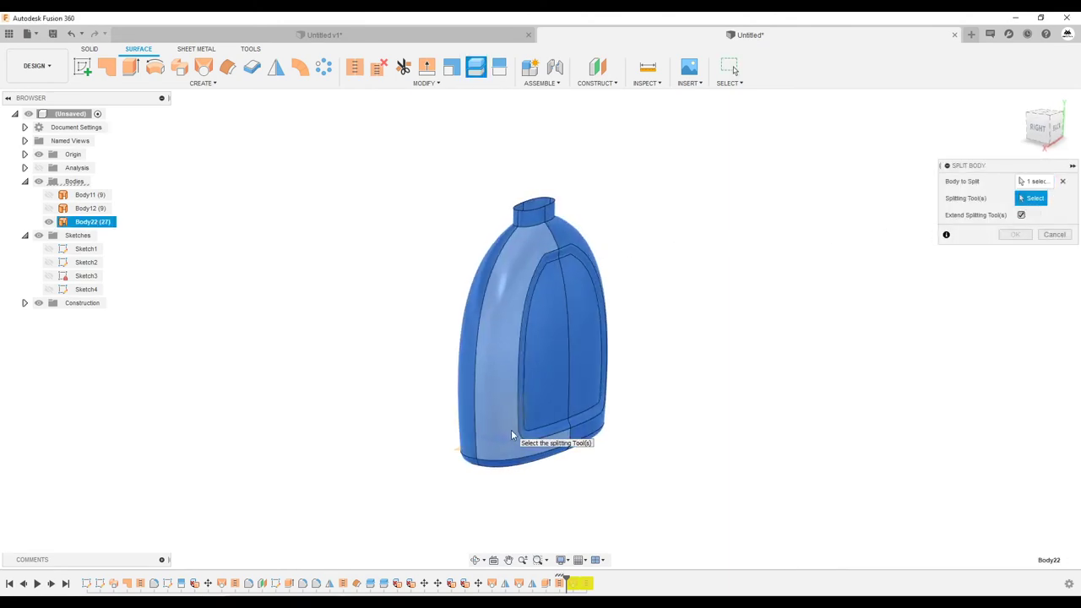
pyautogui.click(511, 430)
pyautogui.click(524, 471)
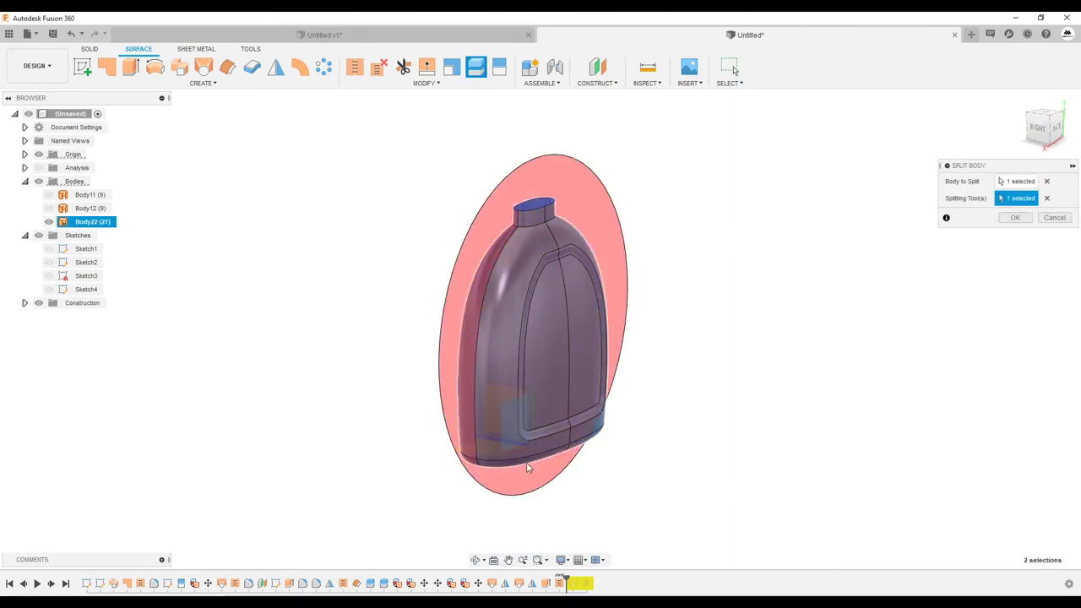
pyautogui.click(1047, 128)
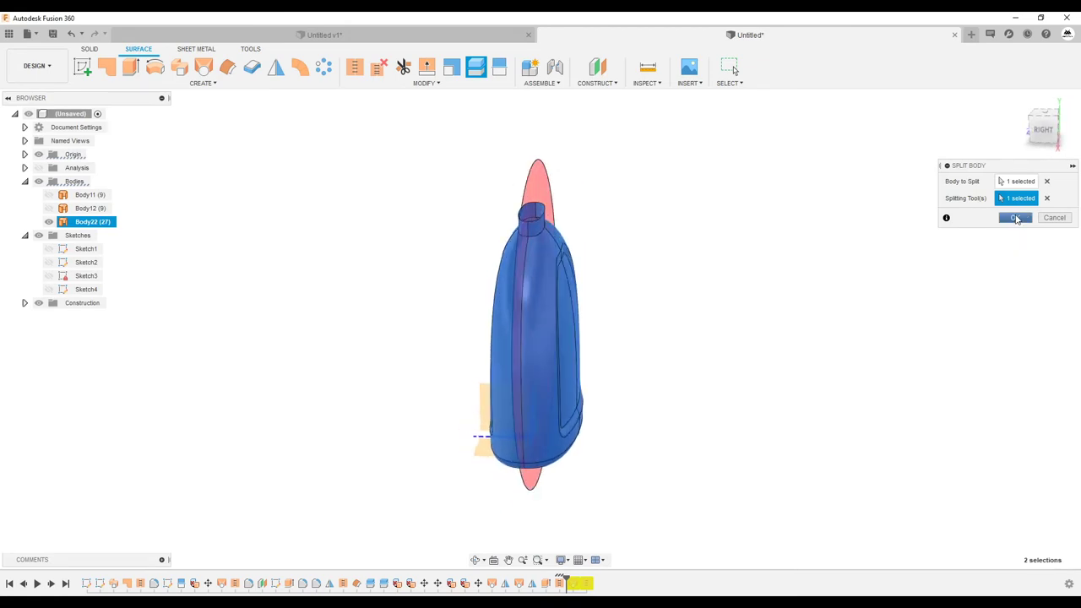
pyautogui.click(1015, 218)
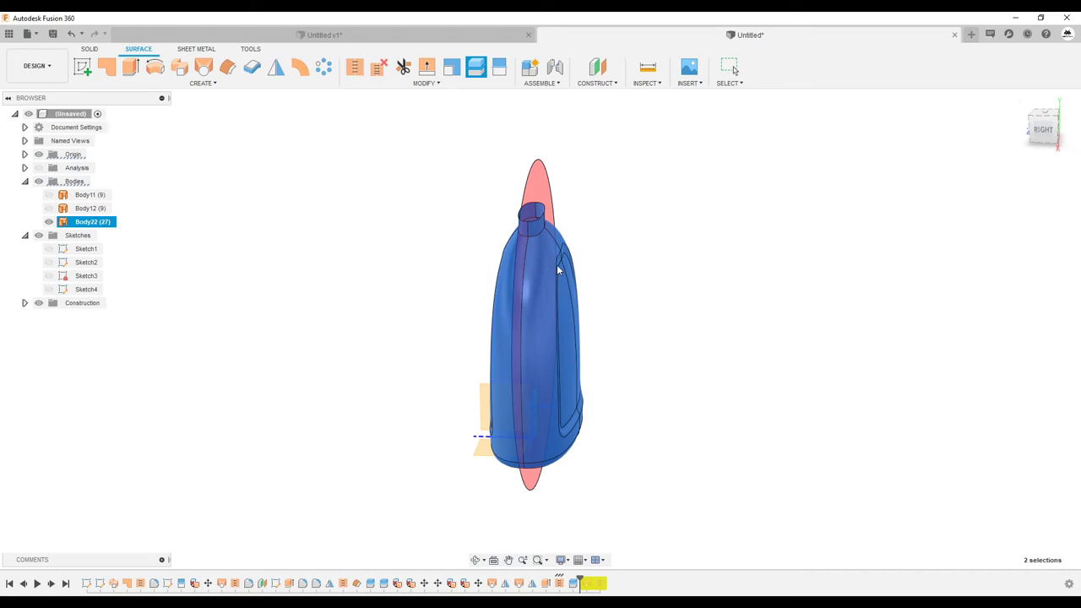
pyautogui.keyDown('shift'); pyautogui.moveTo(544, 267); pyautogui.dragTo(439, 254, button='middle'); pyautogui.keyUp('shift')
pyautogui.click(93, 223)
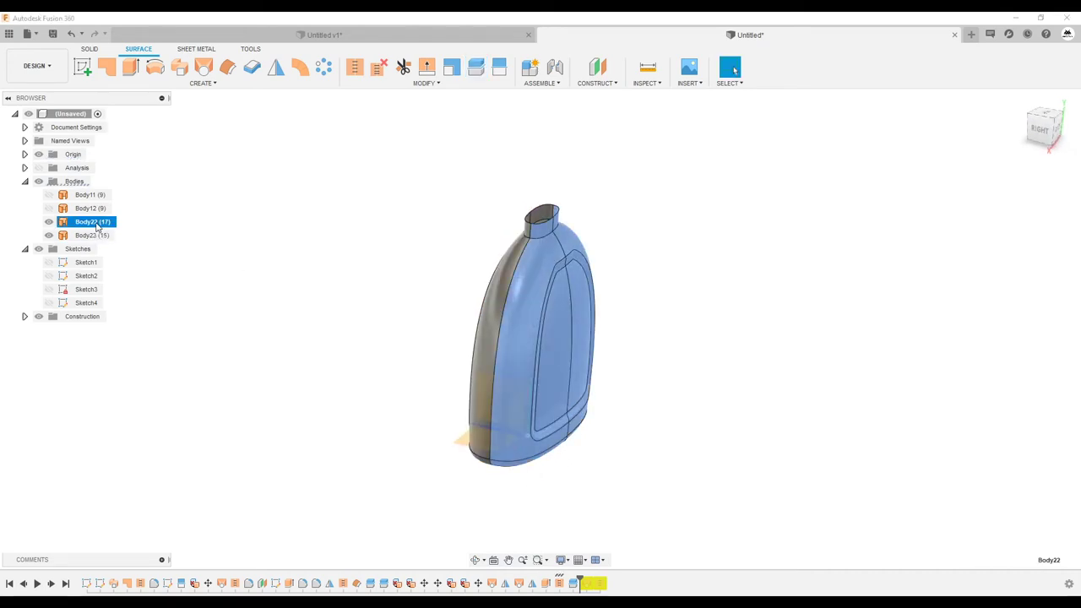
pyautogui.click(125, 231)
# - Move the Body22 half 200 mm to the side
pyautogui.keyDown('shift'); pyautogui.moveTo(557, 397); pyautogui.dragTo(594, 443, button='middle'); pyautogui.keyUp('shift')
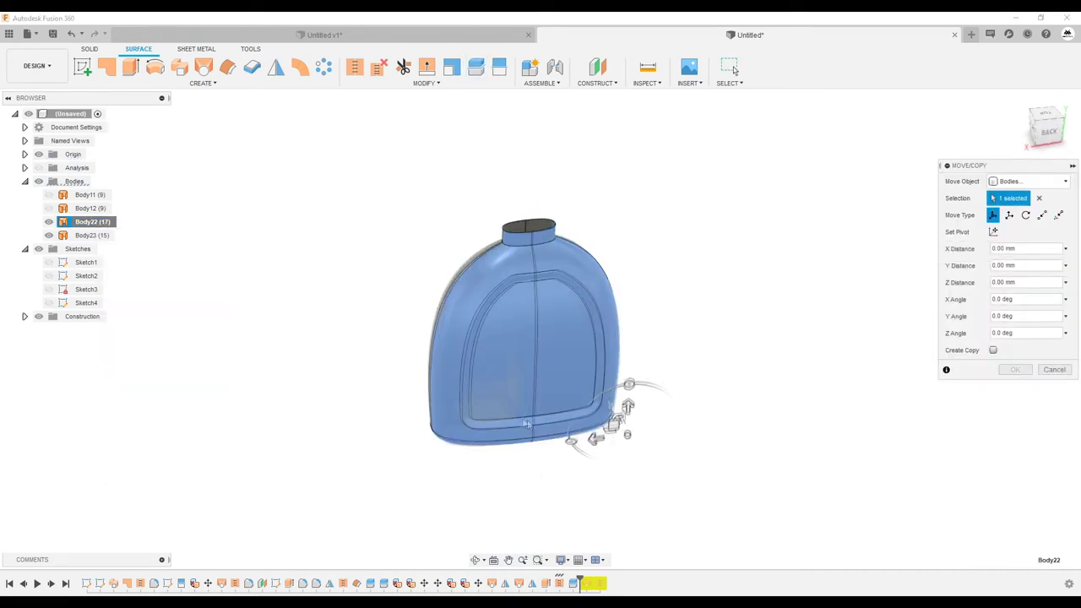
pyautogui.moveTo(593, 441); pyautogui.dragTo(1022, 414)
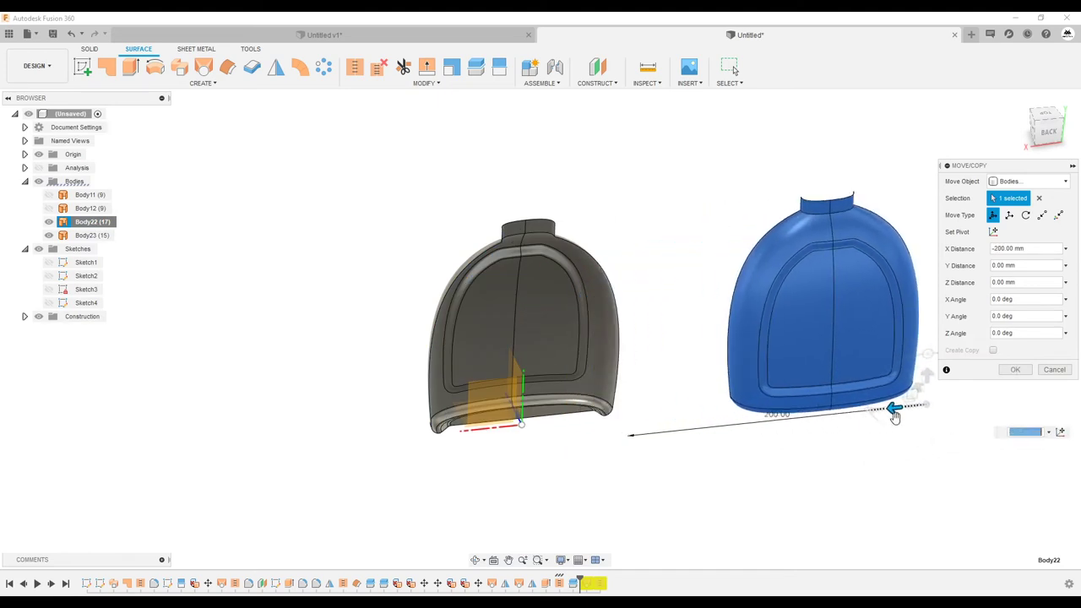
pyautogui.click(1016, 372)
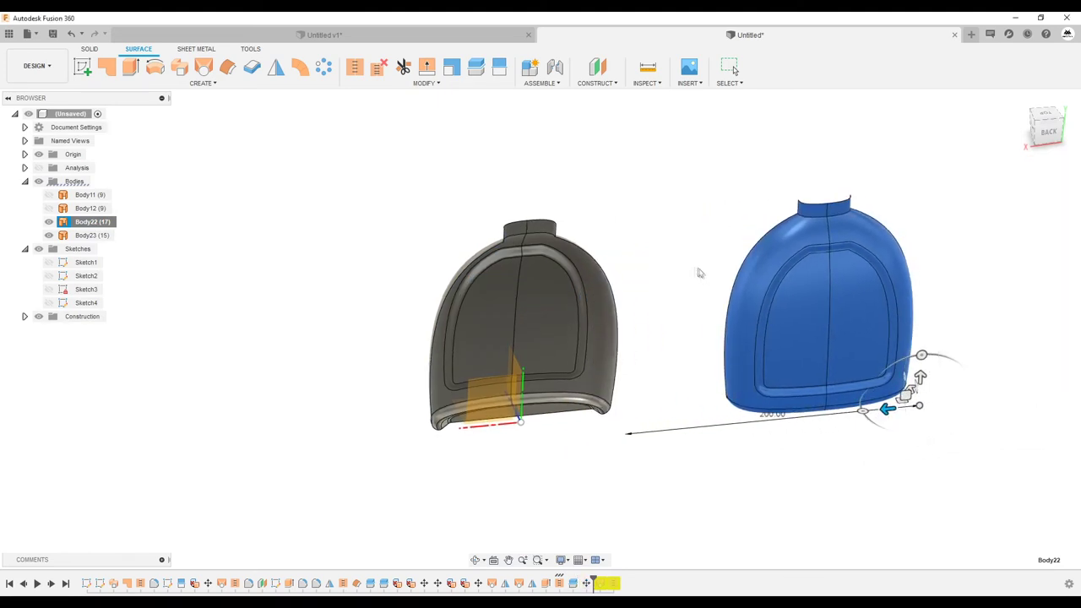
# - Mirror Body23 and Body22 each across their flat cut faces to complete both bottles
pyautogui.click(274, 70)
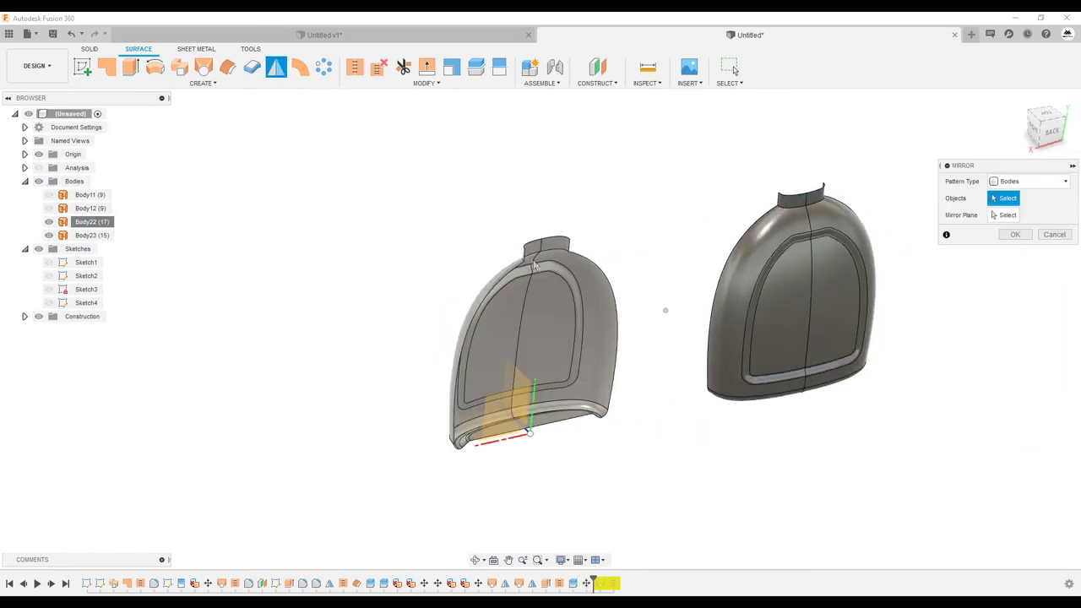
pyautogui.click(541, 330)
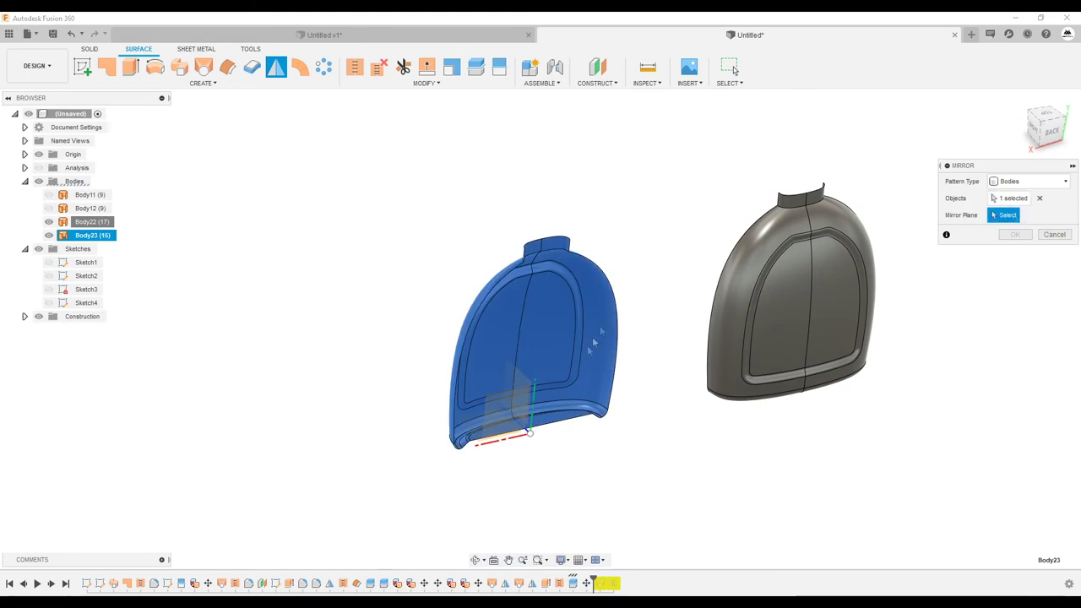
pyautogui.click(499, 417)
pyautogui.click(1014, 235)
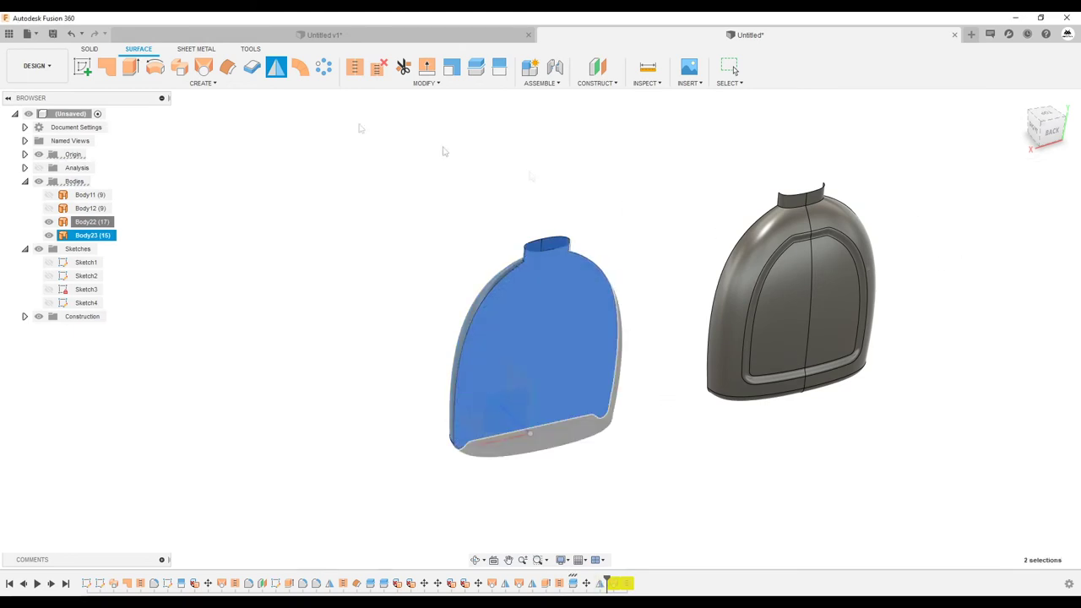
pyautogui.click(794, 296)
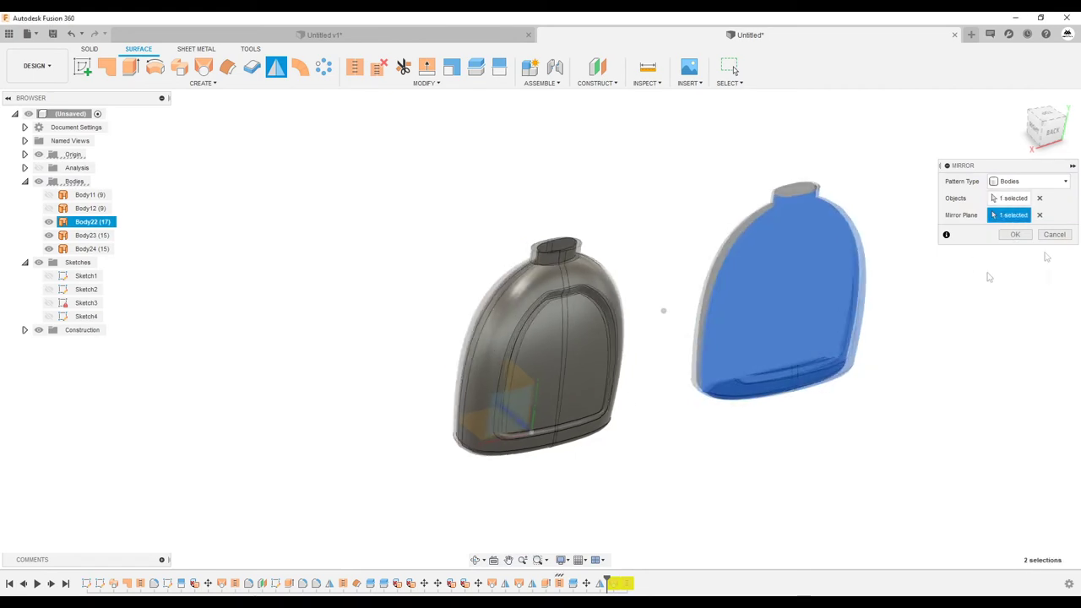
pyautogui.click(1015, 235)
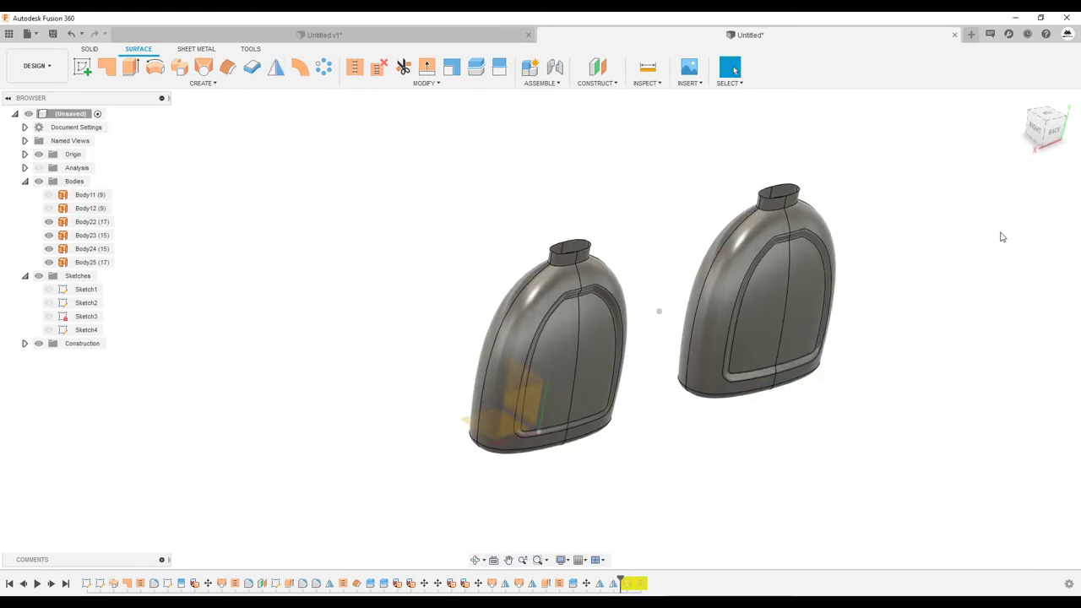
pyautogui.moveTo(968, 426); pyautogui.dragTo(384, 189)
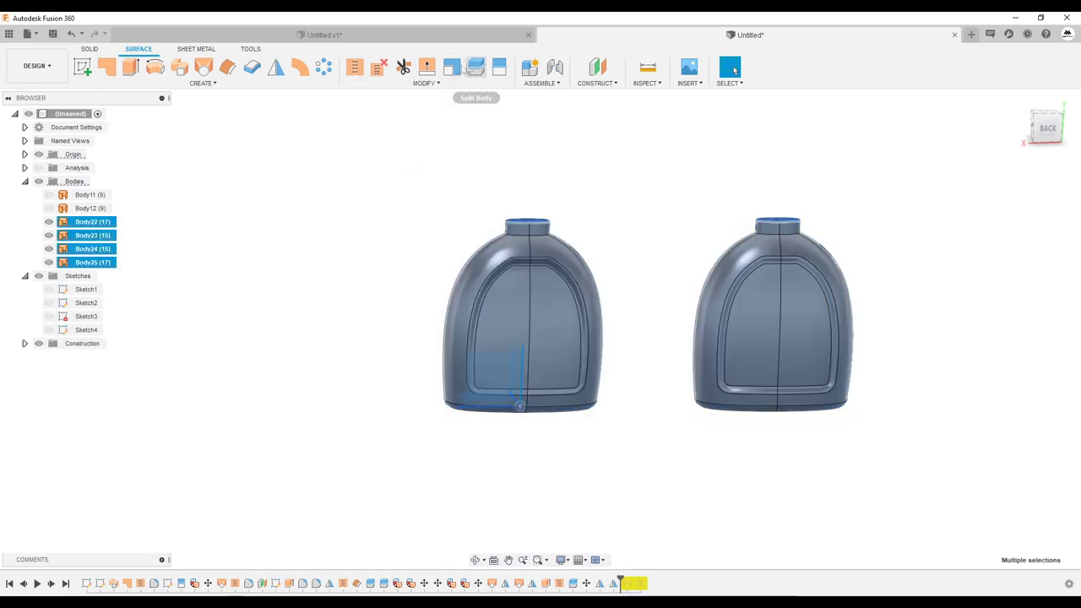
# - Stitch the four bottle halves into one 62-face body, Body26, and orbit to inspect both bottles
pyautogui.click(357, 72)
pyautogui.press('Return')
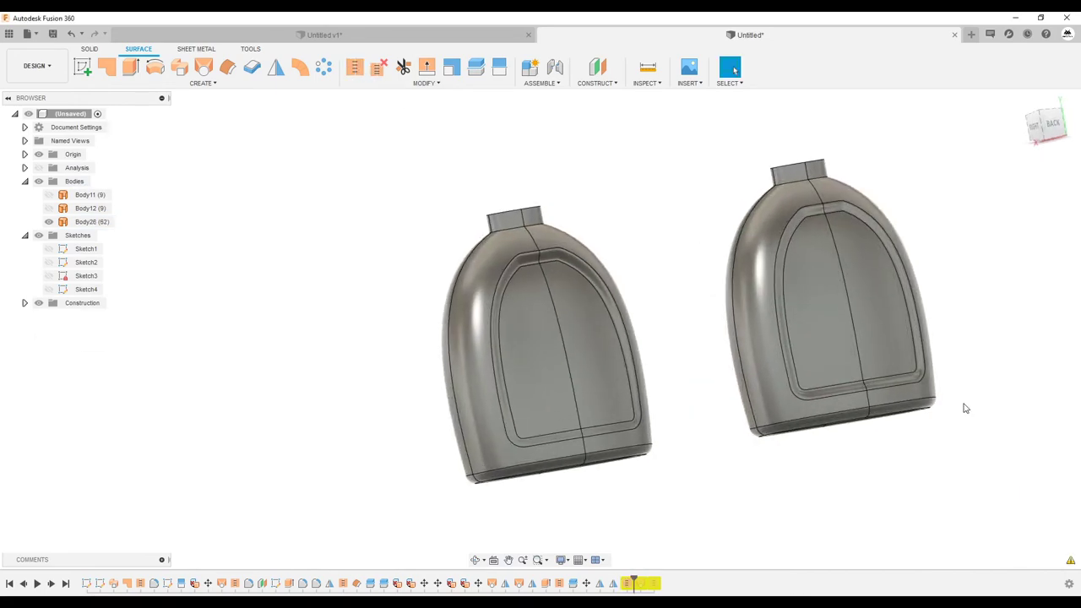
pyautogui.keyDown('shift'); pyautogui.moveTo(967, 408); pyautogui.dragTo(880, 395, button='middle'); pyautogui.keyUp('shift')
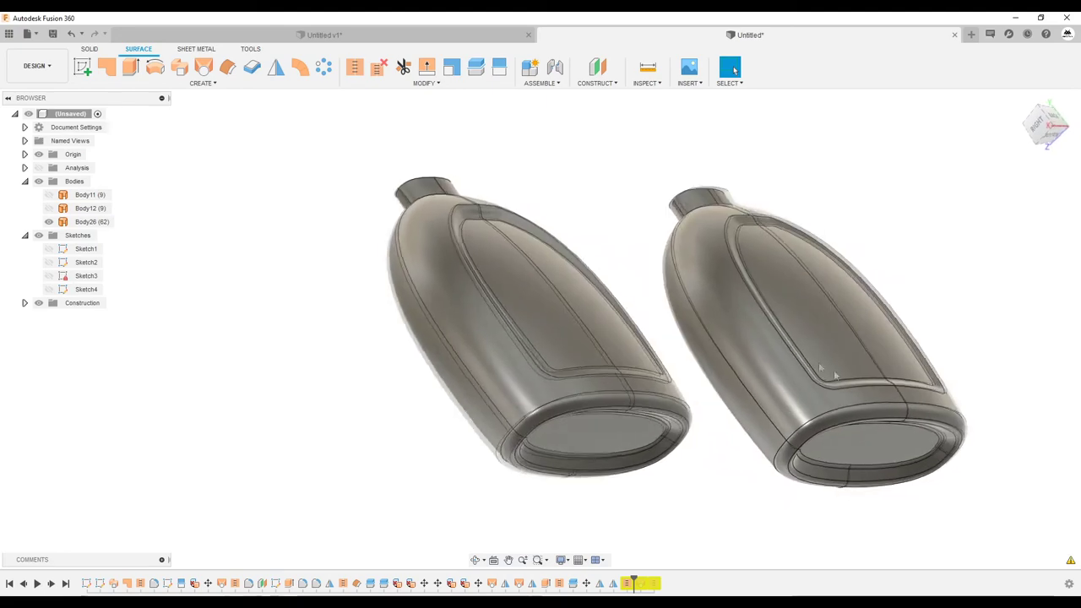
pyautogui.click(879, 394)
pyautogui.keyDown('shift'); pyautogui.moveTo(879, 394); pyautogui.dragTo(425, 236, button='middle'); pyautogui.keyUp('shift')
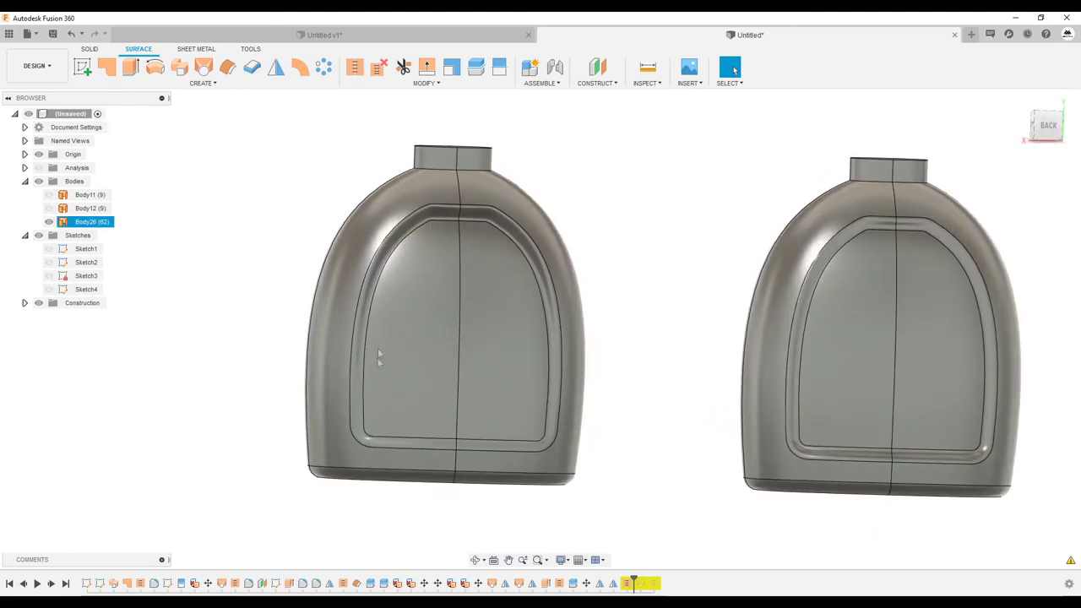
pyautogui.keyDown('shift'); pyautogui.moveTo(524, 236); pyautogui.dragTo(331, 258, button='middle'); pyautogui.keyUp('shift')
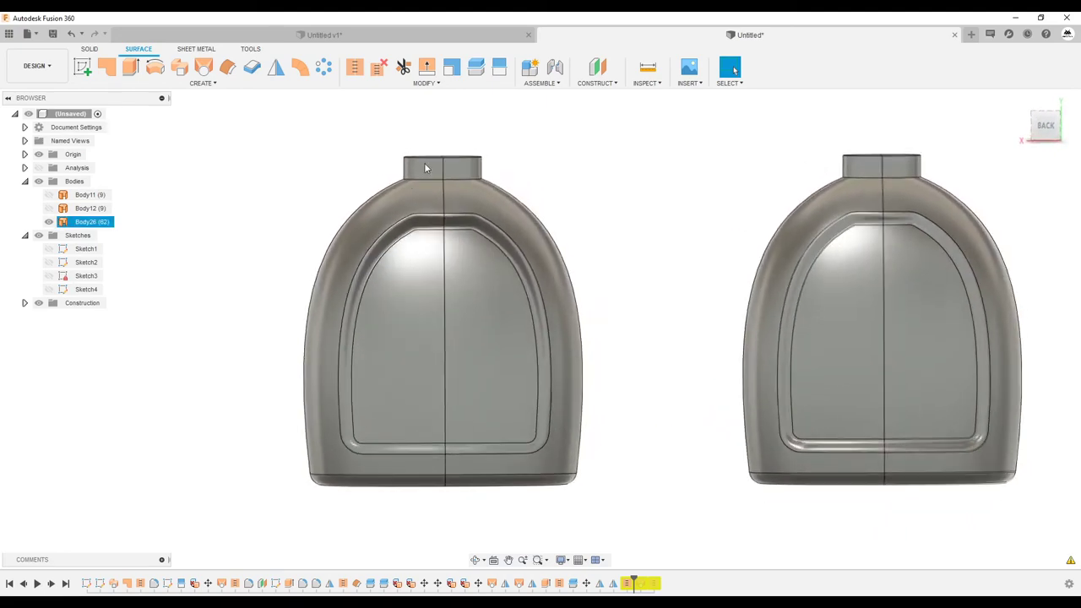
pyautogui.keyDown('shift'); pyautogui.moveTo(615, 454); pyautogui.dragTo(410, 243, button='middle'); pyautogui.keyUp('shift')
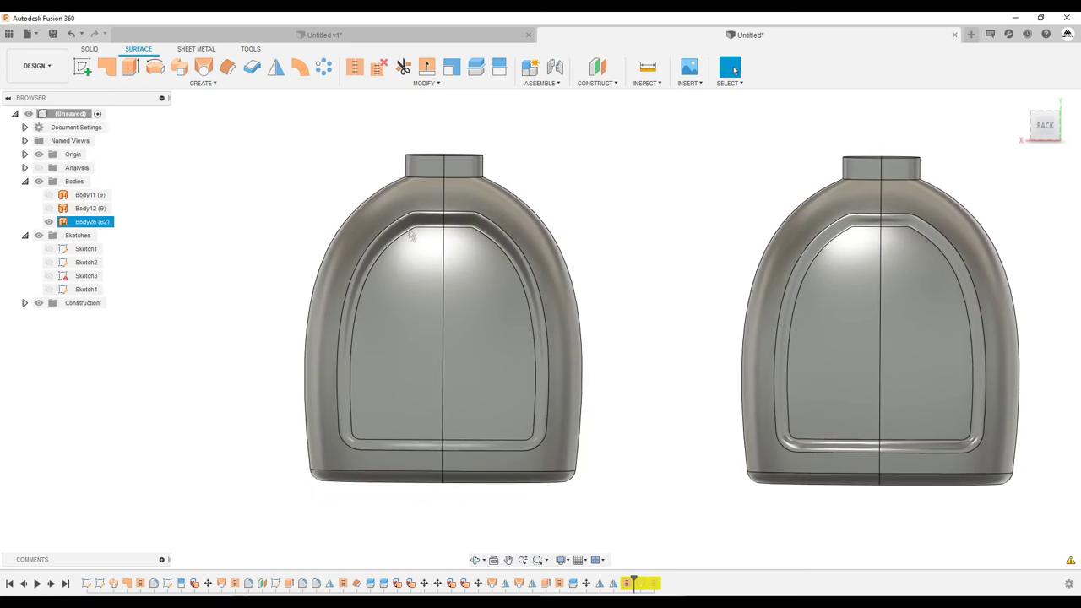
pyautogui.moveTo(359, 271)
pyautogui.keyDown('shift'); pyautogui.mouseDown(button='middle')
pyautogui.moveTo(405, 326)
pyautogui.moveTo(458, 290)
pyautogui.moveTo(474, 352)
pyautogui.moveTo(482, 270)
pyautogui.moveTo(488, 287)
pyautogui.moveTo(512, 281)
pyautogui.moveTo(497, 263)
pyautogui.moveTo(558, 356)
pyautogui.moveTo(514, 328)
pyautogui.moveTo(594, 337)
pyautogui.moveTo(639, 304)
pyautogui.moveTo(465, 218)
pyautogui.mouseUp(button='middle'); pyautogui.keyUp('shift')
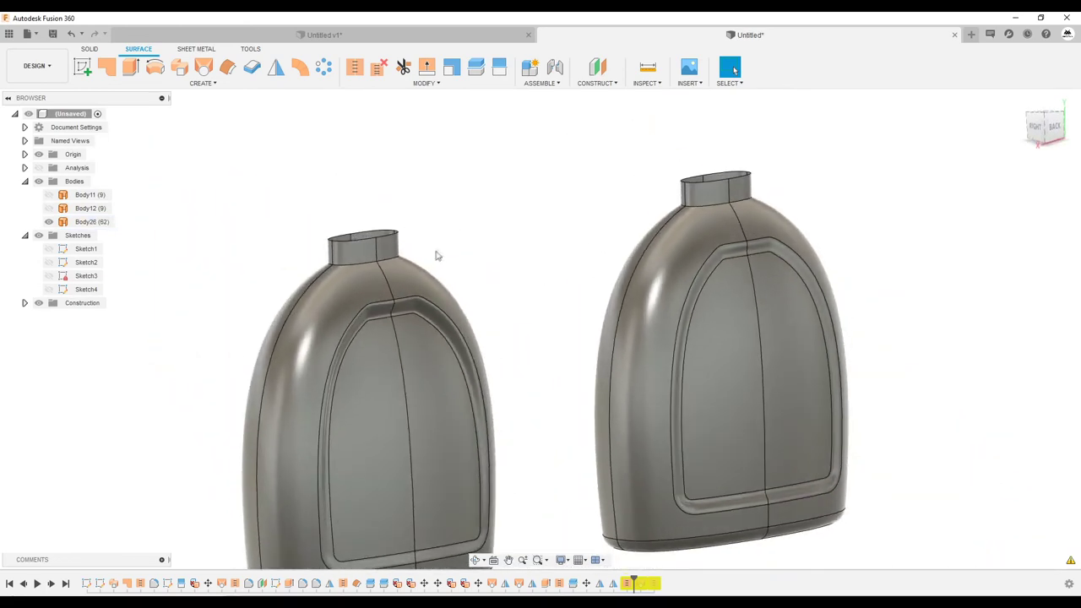
# - Round the base edges of both bottle necks with 5 mm fillets
pyautogui.press('f')
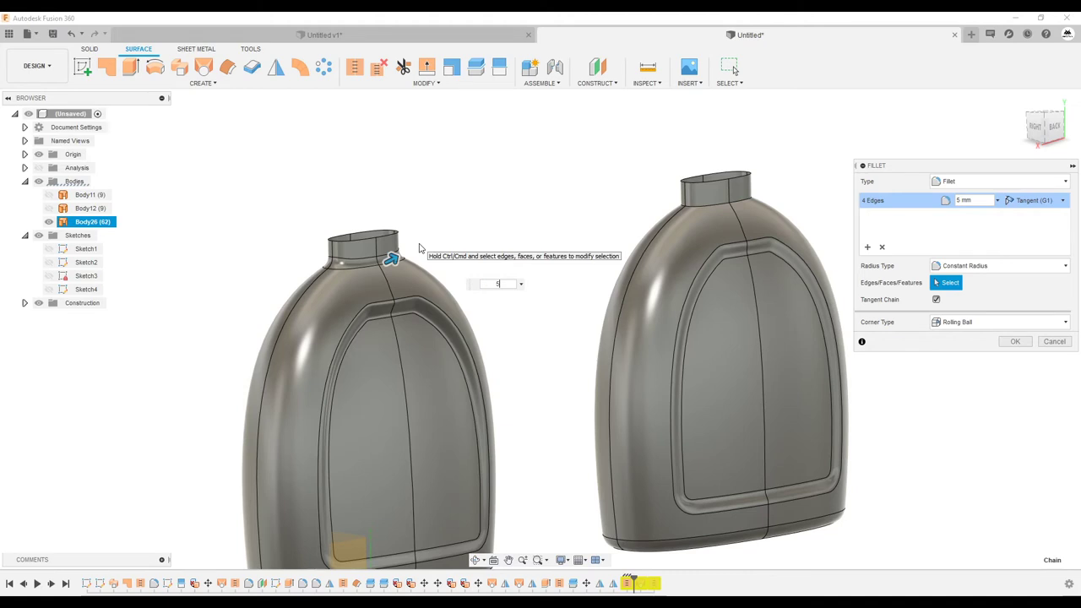
pyautogui.click(1007, 341)
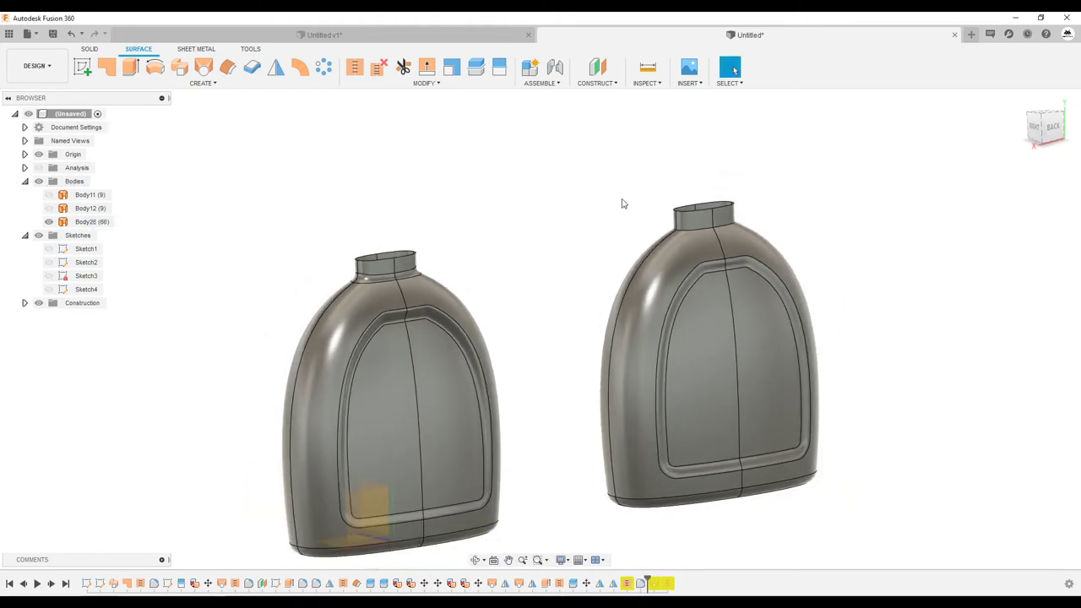
pyautogui.press('f')
pyautogui.click(707, 233)
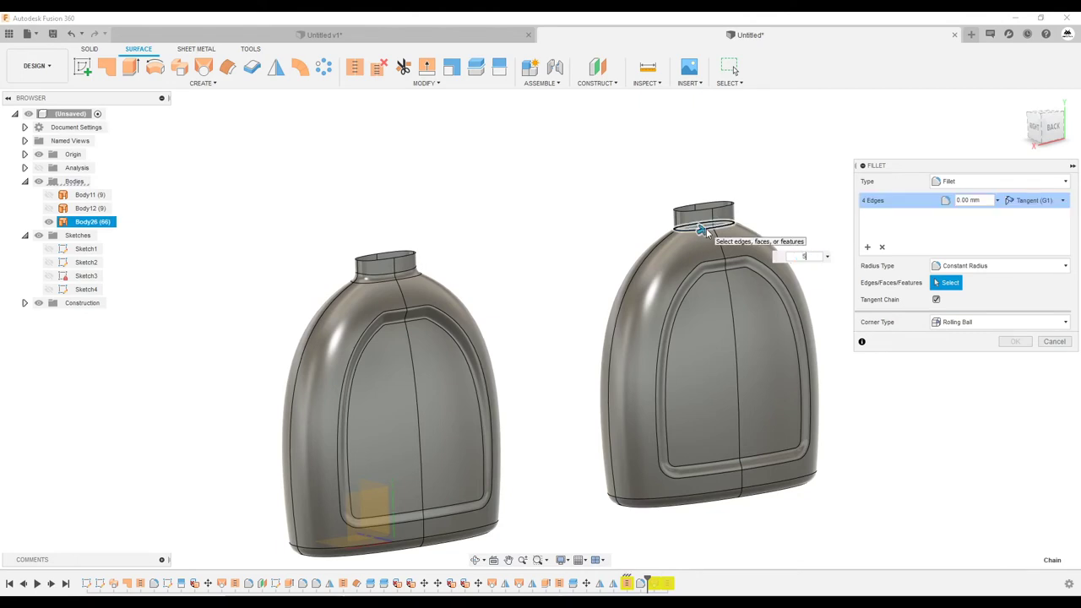
pyautogui.press('F6')
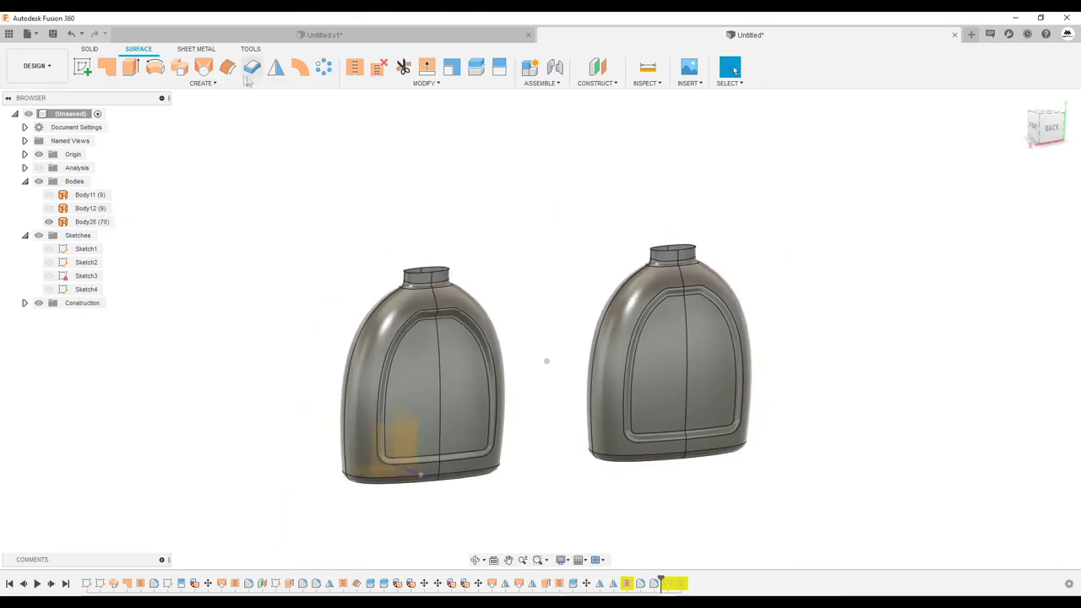
pyautogui.click(253, 68)
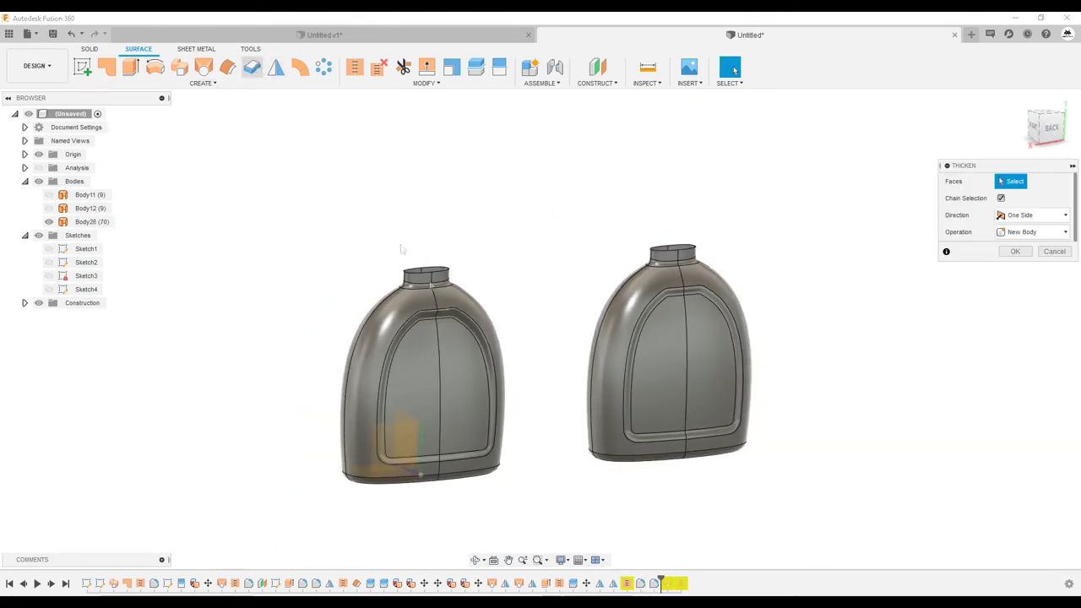
# - Thicken the left bottle's surfaces into new solid body Body27, then show Body26 again
pyautogui.click(454, 335)
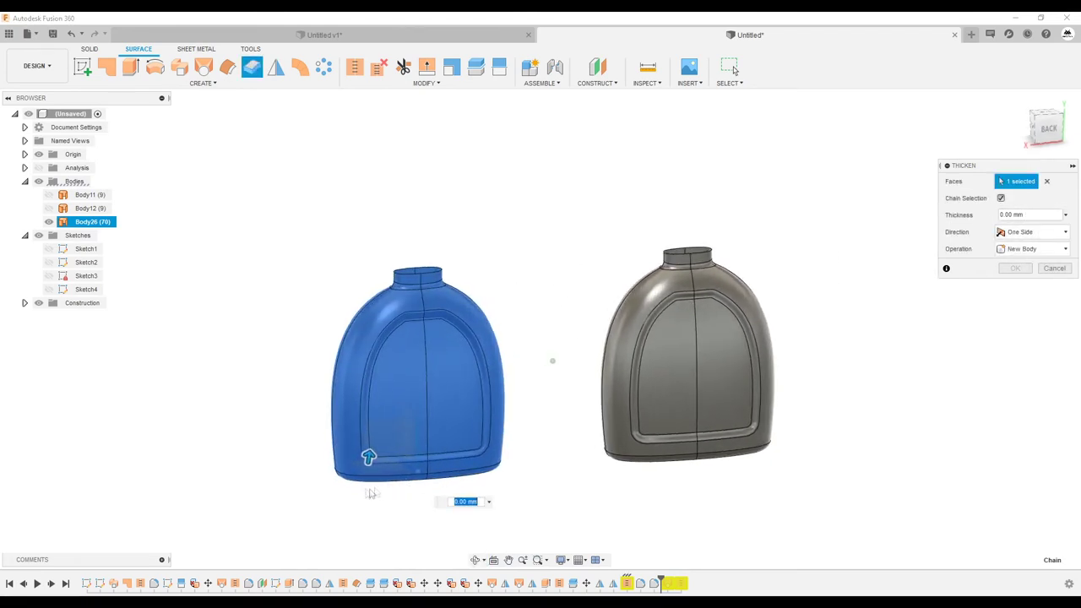
pyautogui.scroll(5, 552, 362)
pyautogui.click(1040, 214)
pyautogui.write('-1')
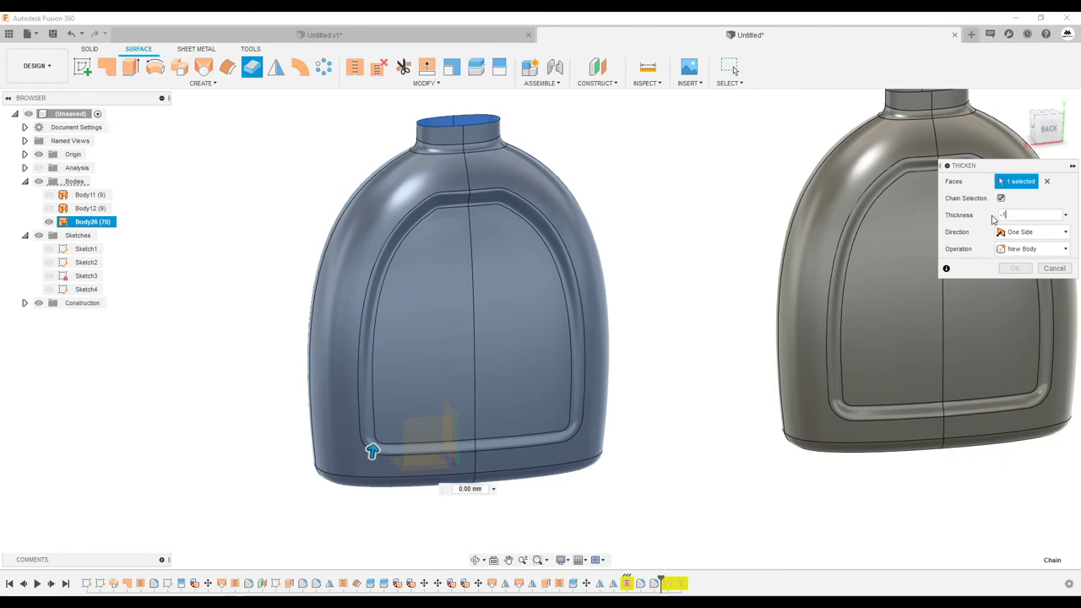
pyautogui.press('Return')
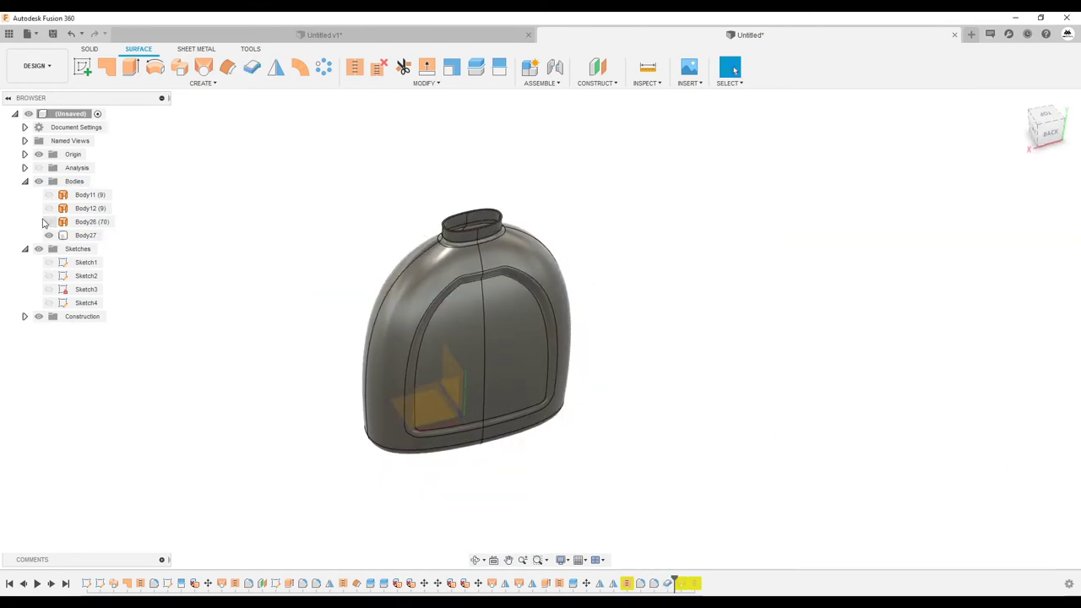
pyautogui.click(48, 221)
# - Thicken the bottle surfaces into a second solid body, Body74
pyautogui.moveTo(591, 287)
pyautogui.keyDown('shift'); pyautogui.mouseDown(button='middle')
pyautogui.moveTo(534, 272)
pyautogui.moveTo(574, 305)
pyautogui.moveTo(520, 283)
pyautogui.moveTo(534, 263)
pyautogui.moveTo(589, 396)
pyautogui.mouseUp(button='middle'); pyautogui.keyUp('shift')
pyautogui.scroll(5, 522, 306)
pyautogui.scroll(-5, 522, 306)
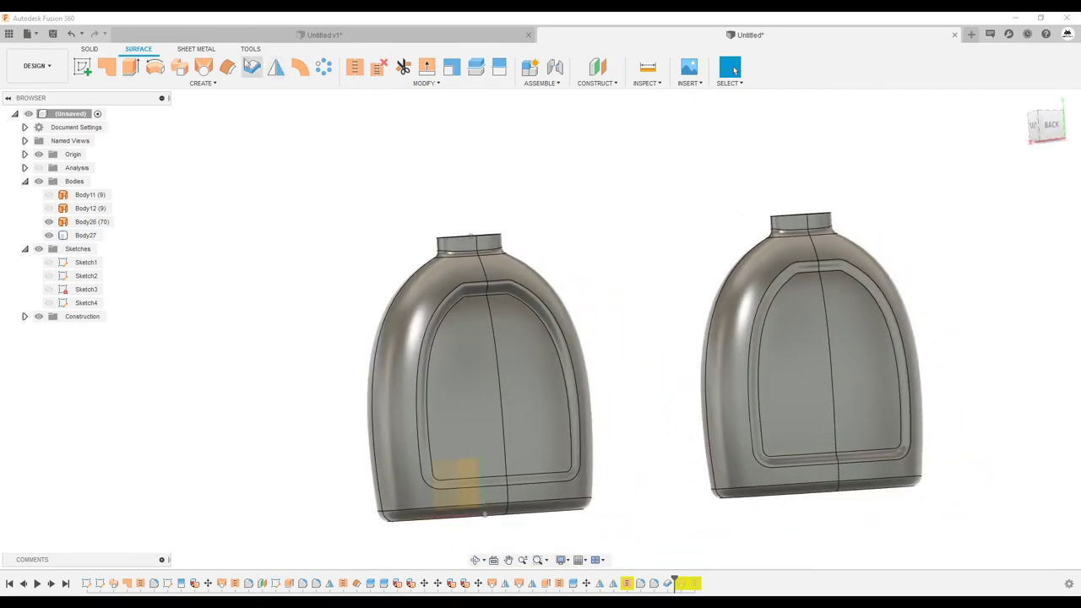
pyautogui.click(251, 66)
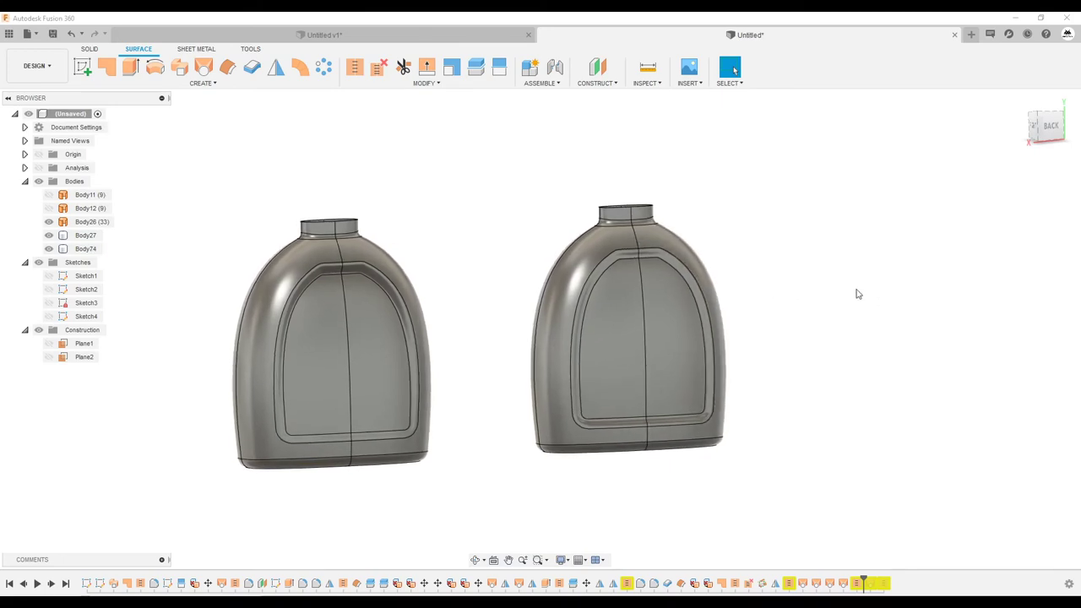
pyautogui.keyDown('shift'); pyautogui.moveTo(926, 275); pyautogui.dragTo(527, 279, button='middle'); pyautogui.keyUp('shift')
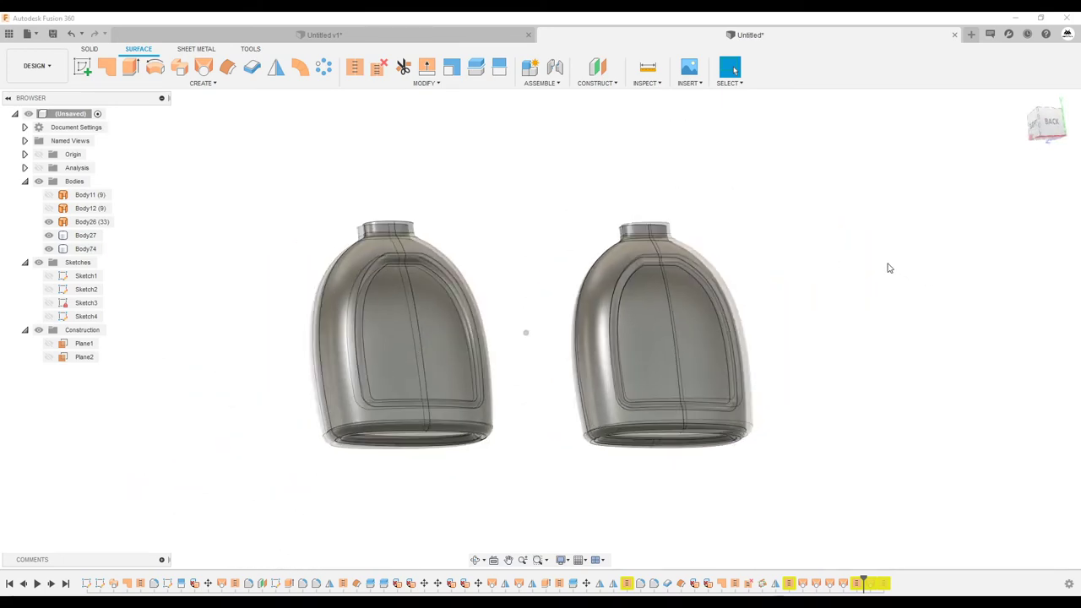
pyautogui.scroll(2, 527, 274)
pyautogui.scroll(2, 547, 259)
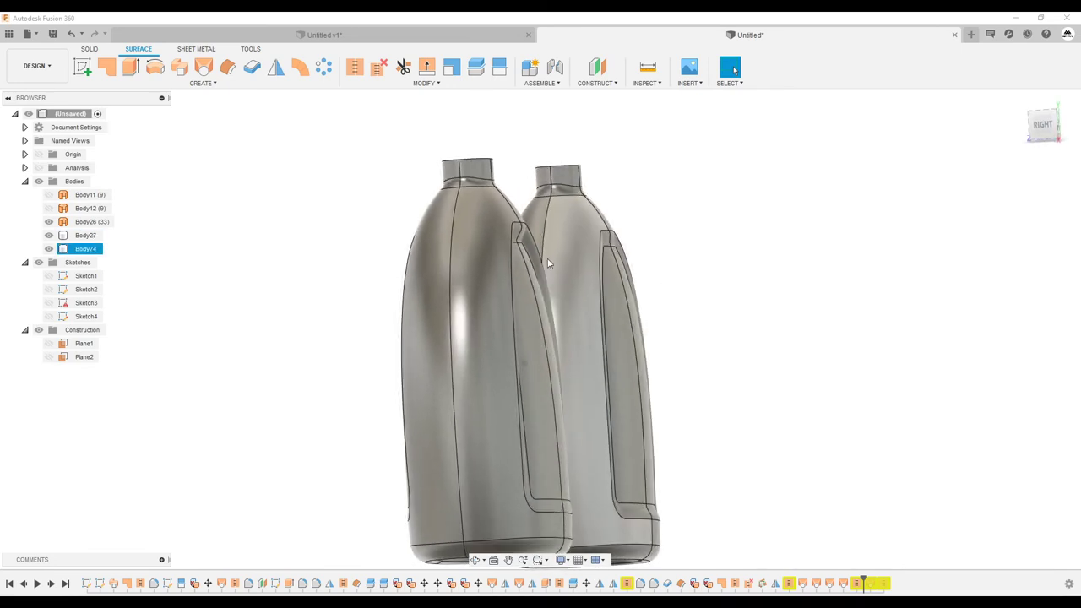
pyautogui.scroll(2, 530, 252)
pyautogui.scroll(2, 530, 252)
pyautogui.scroll(2, 511, 256)
pyautogui.scroll(2, 516, 245)
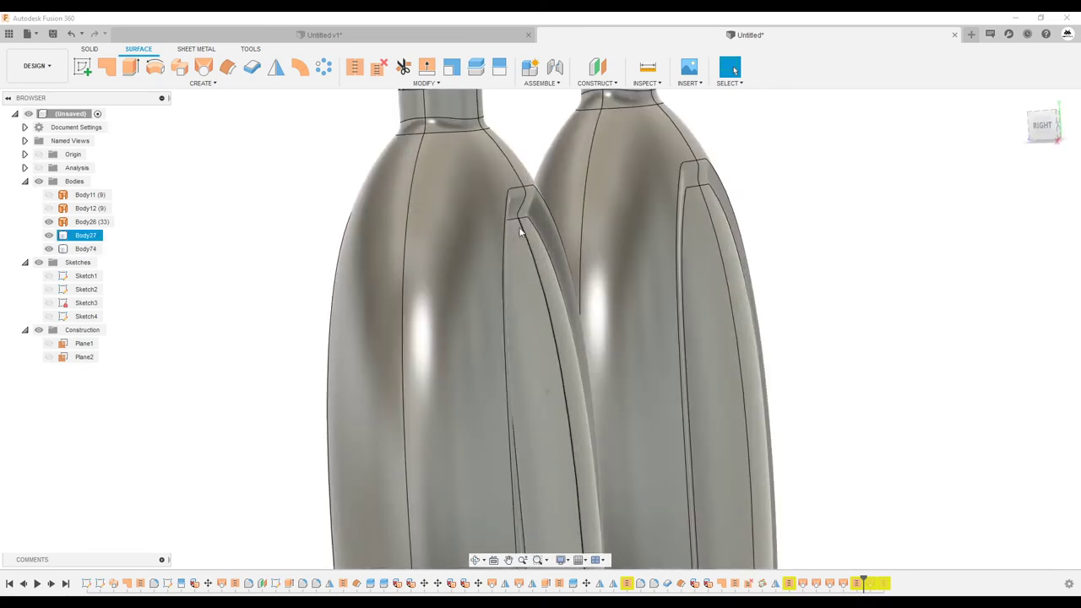
pyautogui.scroll(2, 519, 232)
pyautogui.scroll(-2, 522, 218)
pyautogui.scroll(-2, 525, 194)
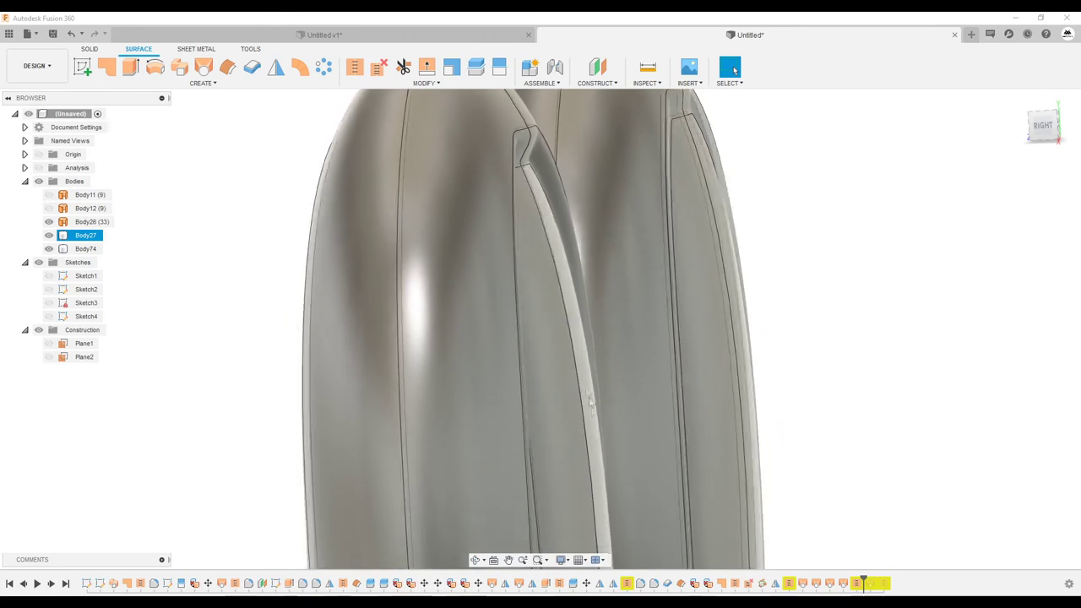
pyautogui.scroll(-2, 528, 173)
pyautogui.scroll(-2, 530, 154)
pyautogui.scroll(-1, 541, 186)
pyautogui.scroll(-1, 566, 278)
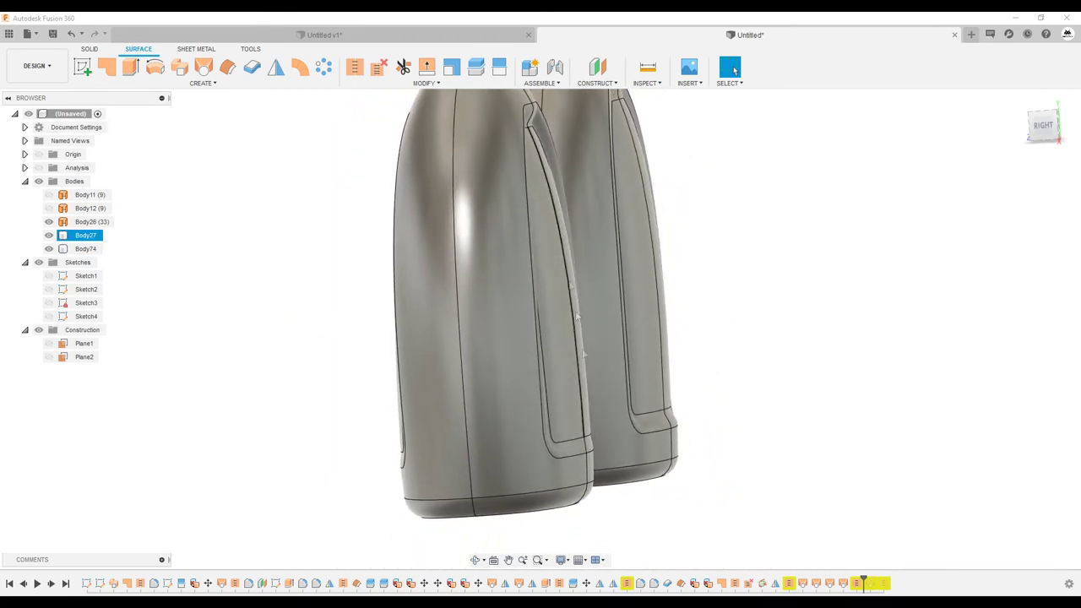
# - Orbit both bottles to inspect their front panels and select a side face of the right bottle
pyautogui.moveTo(564, 453)
pyautogui.keyDown('shift'); pyautogui.mouseDown(button='middle')
pyautogui.moveTo(525, 146)
pyautogui.moveTo(611, 423)
pyautogui.mouseUp(button='middle'); pyautogui.keyUp('shift')
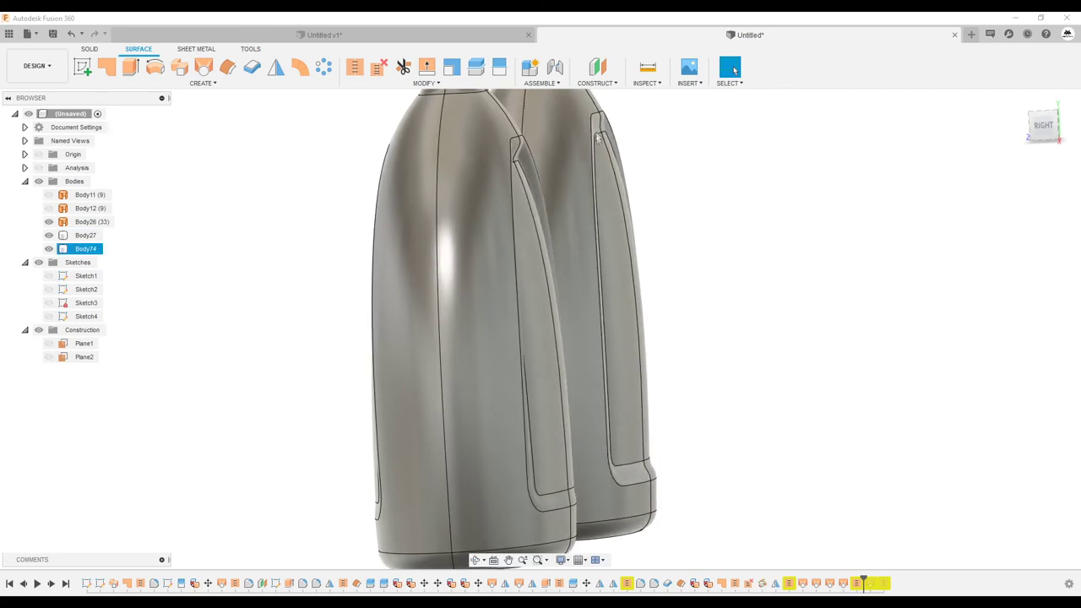
pyautogui.moveTo(633, 157)
pyautogui.keyDown('shift'); pyautogui.mouseDown(button='middle')
pyautogui.moveTo(684, 282)
pyautogui.moveTo(617, 277)
pyautogui.mouseUp(button='middle'); pyautogui.keyUp('shift')
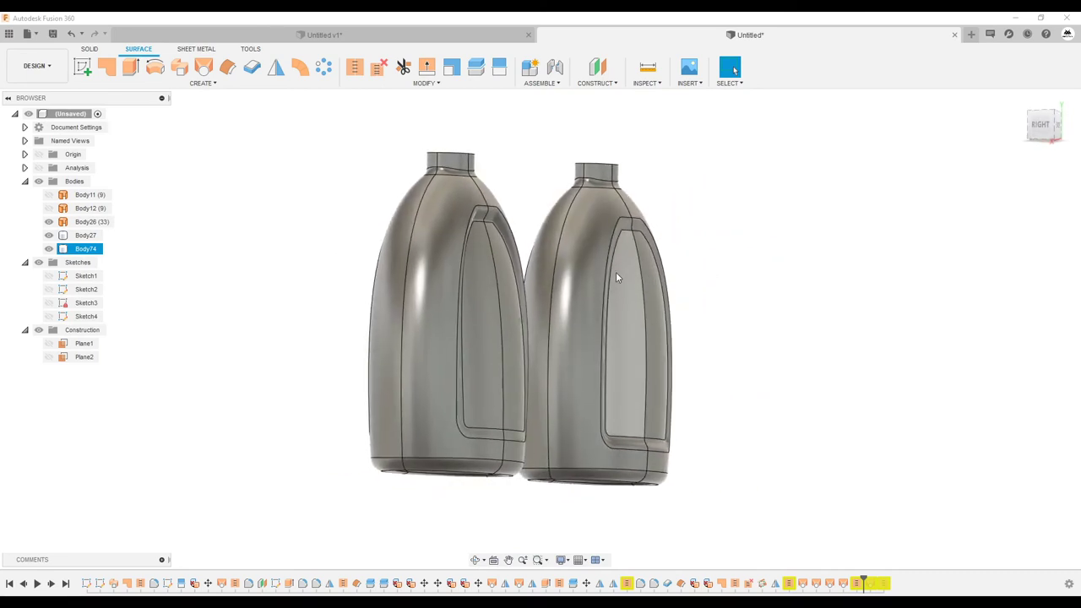
pyautogui.keyDown('shift'); pyautogui.moveTo(617, 277); pyautogui.dragTo(434, 436, button='middle'); pyautogui.keyUp('shift')
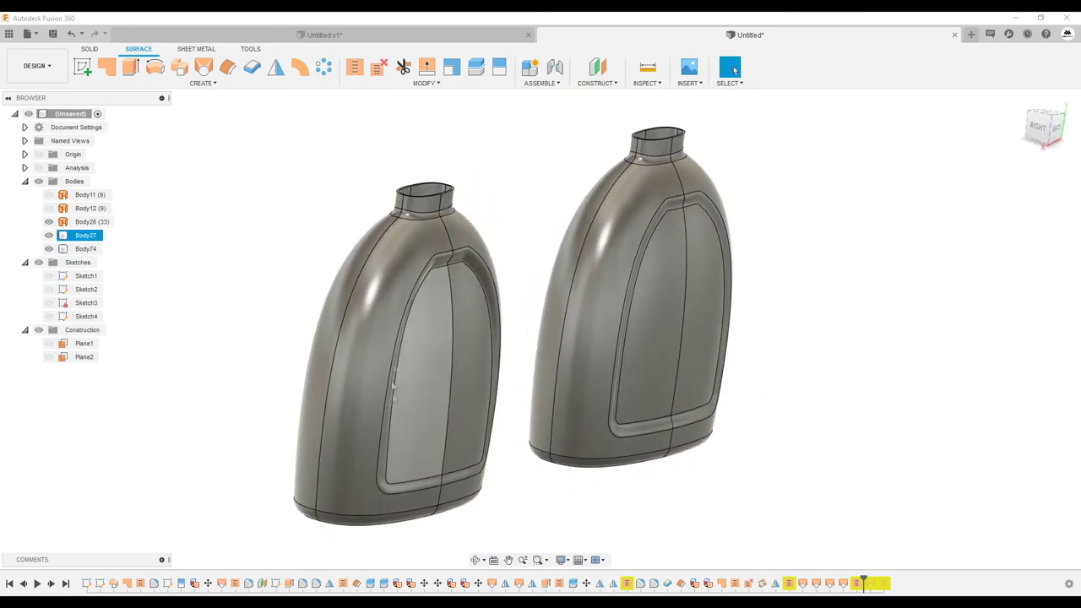
pyautogui.keyDown('shift'); pyautogui.moveTo(393, 386); pyautogui.dragTo(397, 307, button='middle'); pyautogui.keyUp('shift')
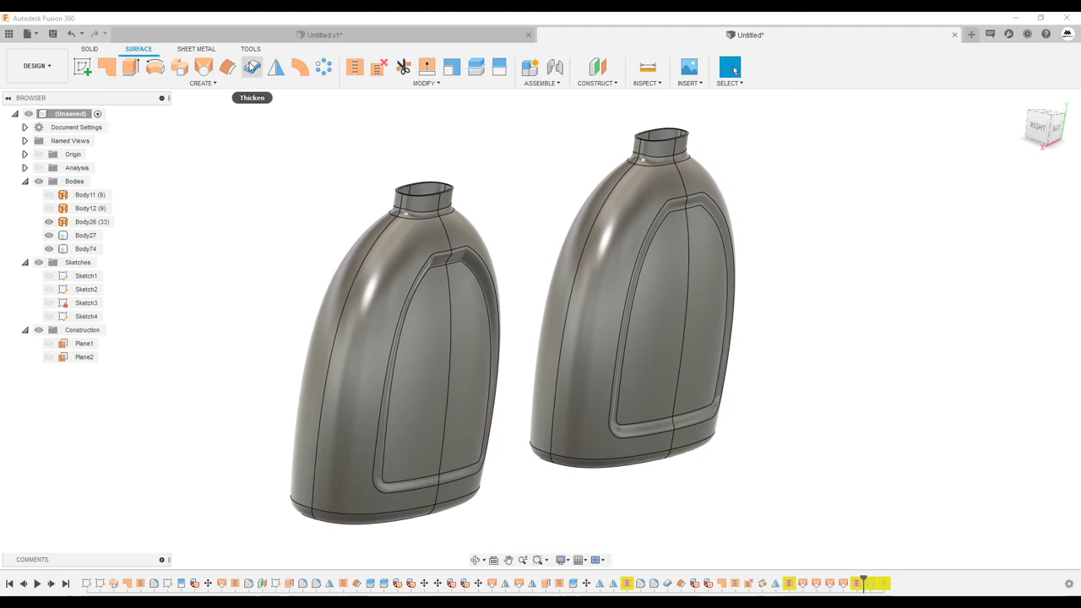
pyautogui.moveTo(811, 245)
pyautogui.keyDown('shift'); pyautogui.mouseDown(button='middle')
pyautogui.moveTo(448, 559)
pyautogui.moveTo(696, 182)
pyautogui.mouseUp(button='middle'); pyautogui.keyUp('shift')
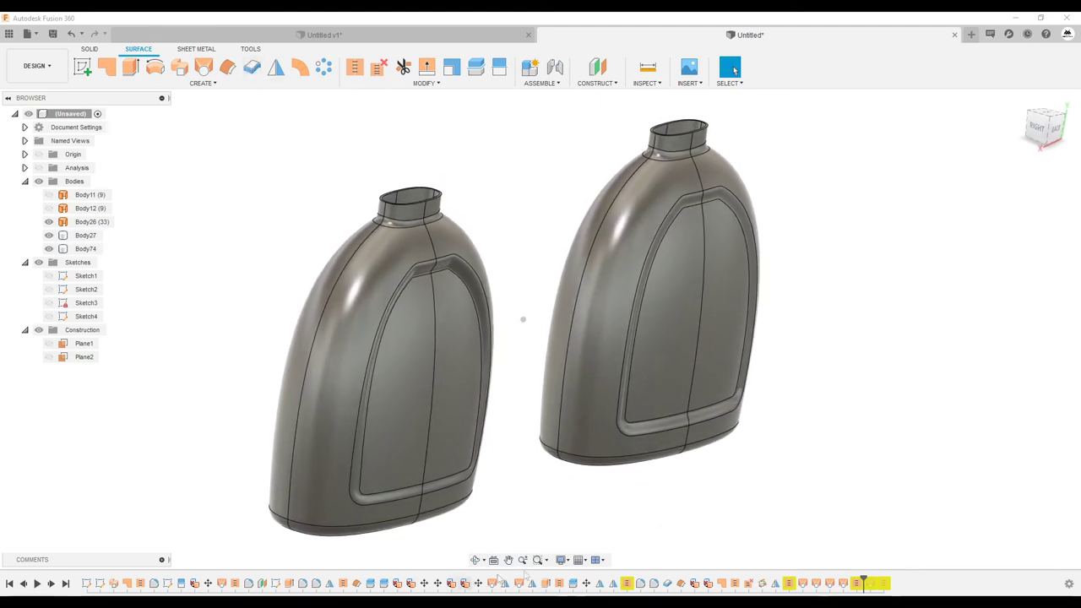
pyautogui.click(696, 180)
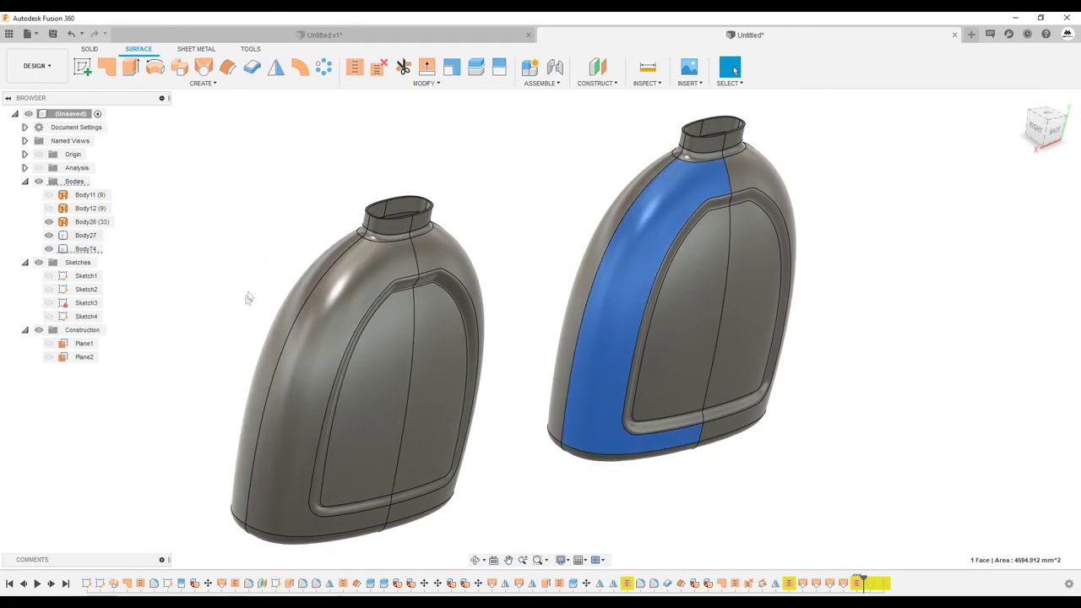
pyautogui.keyDown('shift'); pyautogui.moveTo(249, 295); pyautogui.dragTo(752, 244, button='middle'); pyautogui.keyUp('shift')
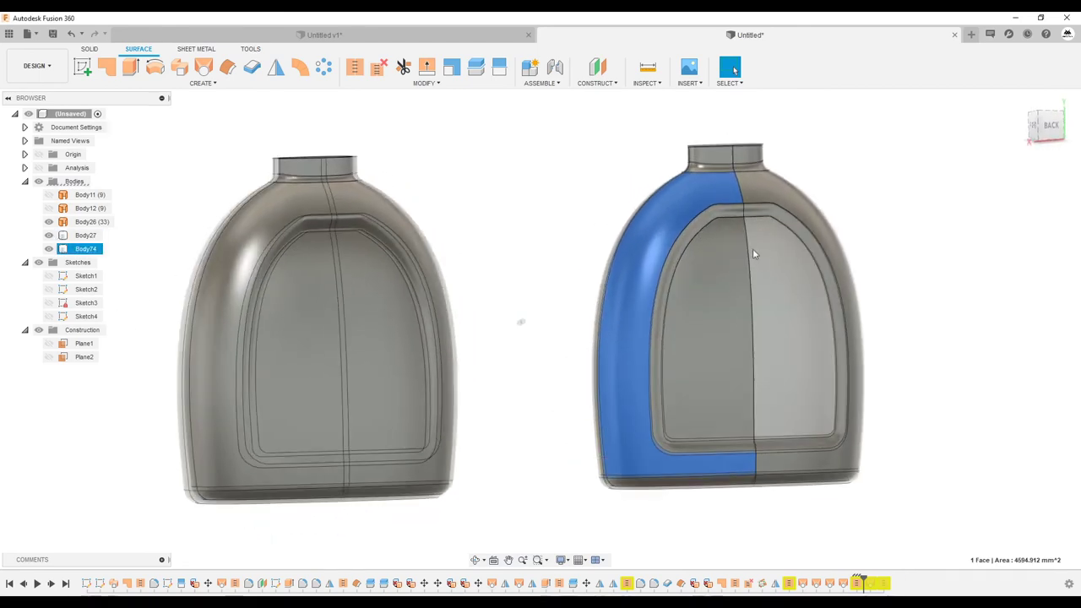
pyautogui.scroll(3, 736, 223)
pyautogui.scroll(2, 736, 226)
pyautogui.scroll(2, 736, 225)
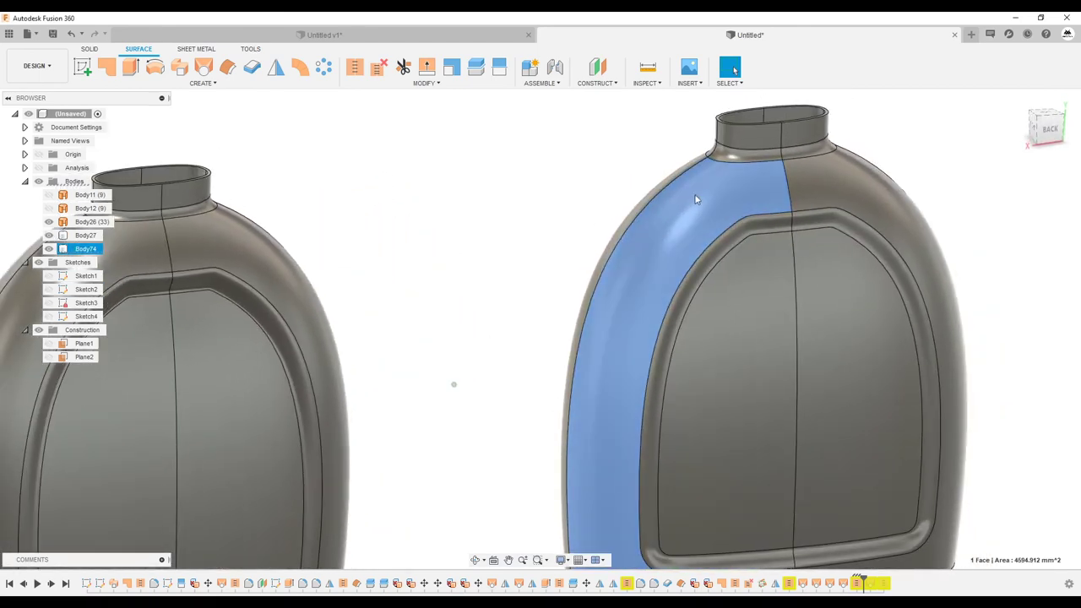
pyautogui.scroll(3, 697, 202)
pyautogui.scroll(-3, 692, 202)
pyautogui.scroll(-2, 691, 202)
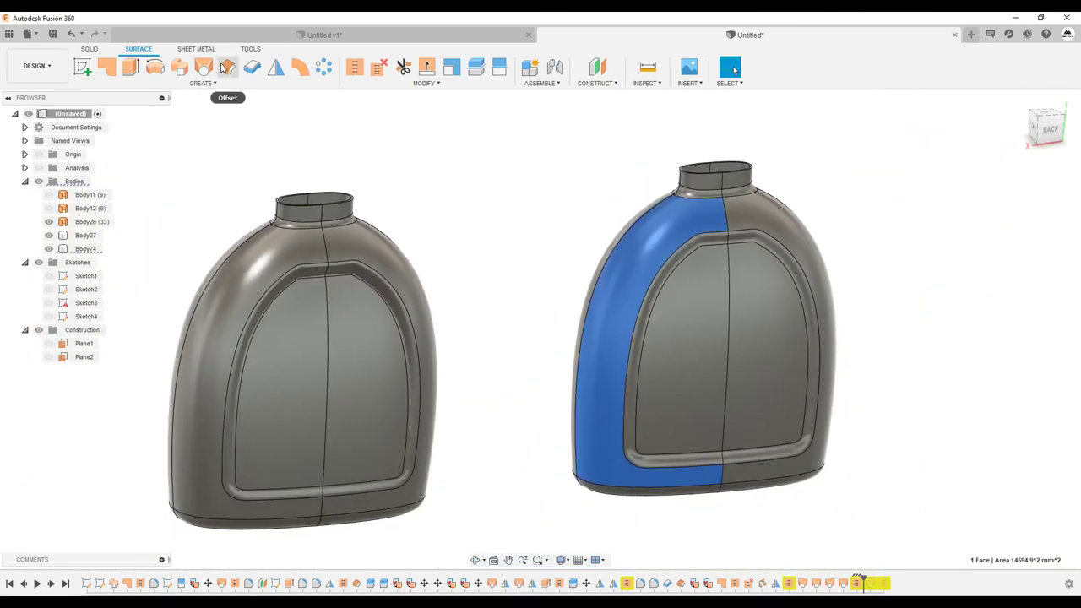
pyautogui.keyDown('shift'); pyautogui.moveTo(592, 186); pyautogui.dragTo(738, 239, button='middle'); pyautogui.keyUp('shift')
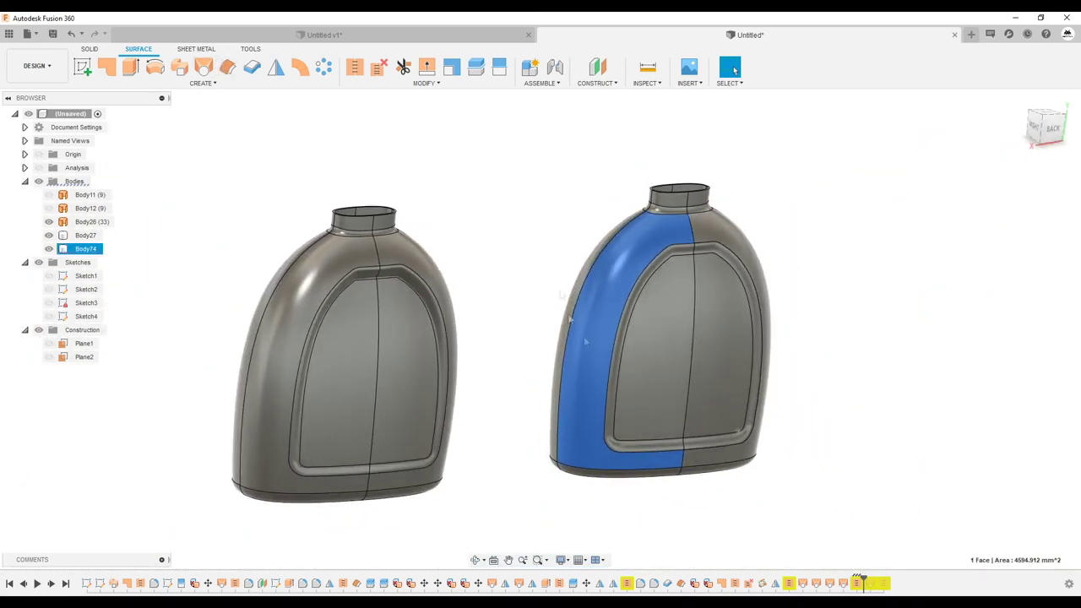
pyautogui.keyDown('shift'); pyautogui.moveTo(635, 233); pyautogui.dragTo(712, 197, button='middle'); pyautogui.keyUp('shift')
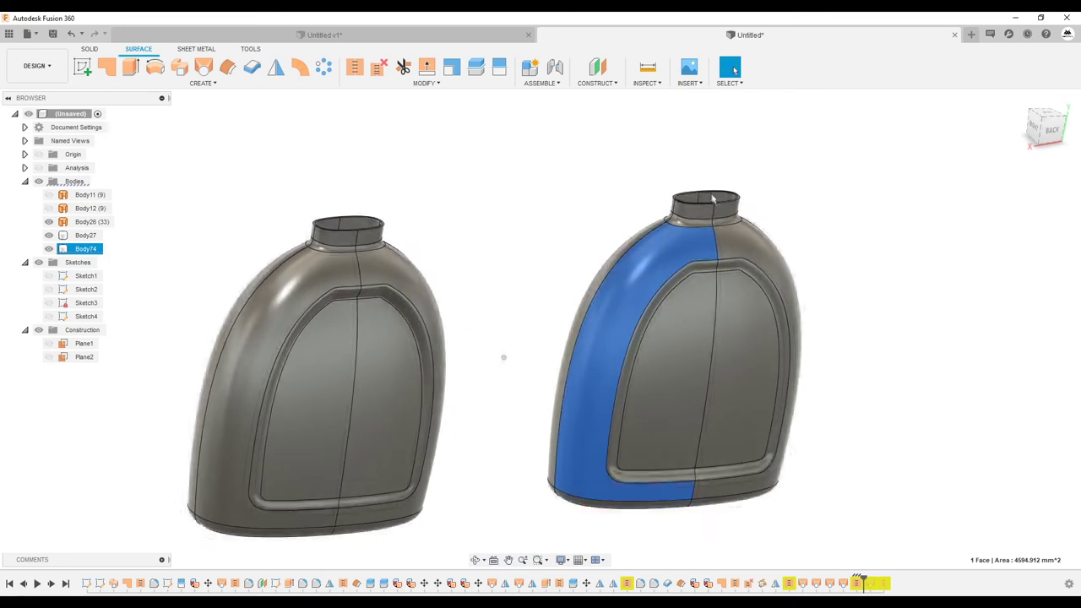
pyautogui.scroll(3, 712, 197)
pyautogui.scroll(5, 712, 198)
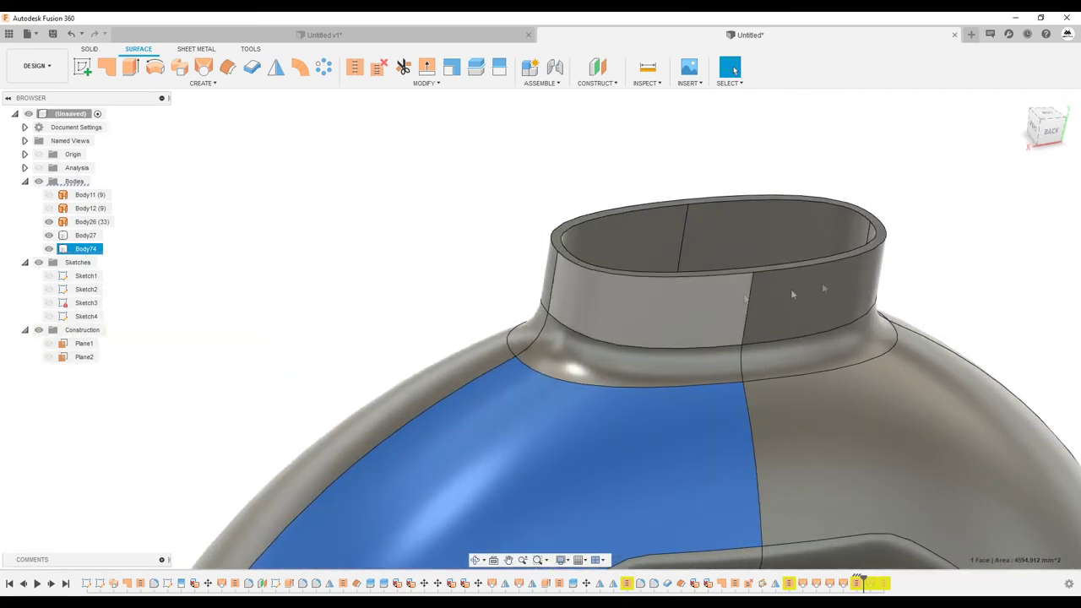
pyautogui.scroll(-3, 641, 244)
pyautogui.scroll(-4, 637, 252)
pyautogui.moveTo(636, 253)
pyautogui.keyDown('shift'); pyautogui.mouseDown(button='middle')
pyautogui.moveTo(806, 256)
pyautogui.moveTo(786, 246)
pyautogui.moveTo(727, 386)
pyautogui.mouseUp(button='middle'); pyautogui.keyUp('shift')
pyautogui.click(806, 256)
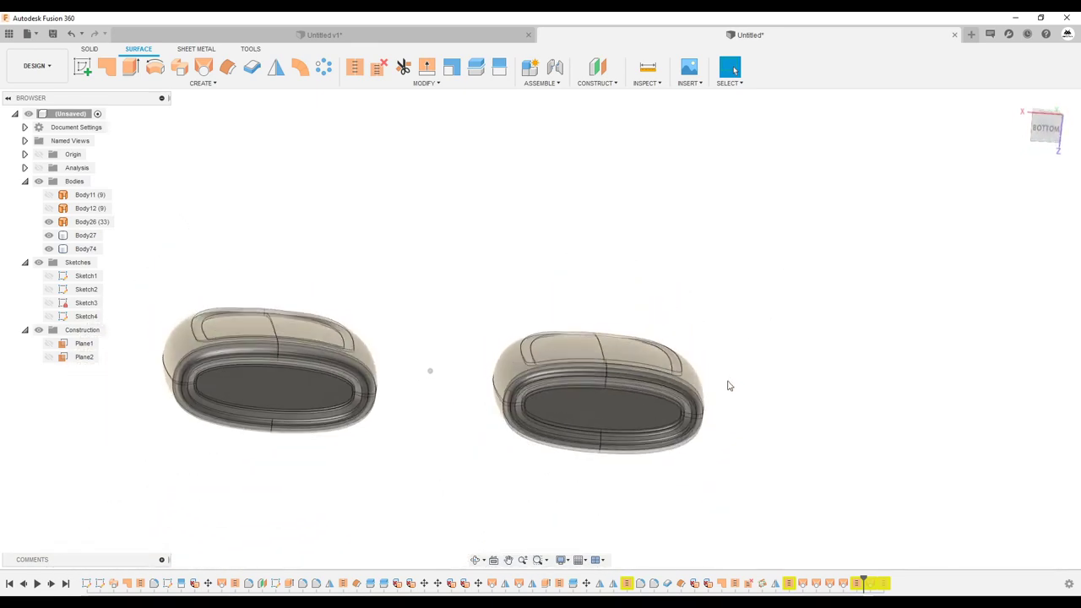
pyautogui.keyDown('shift'); pyautogui.moveTo(730, 386); pyautogui.dragTo(721, 379, button='middle'); pyautogui.keyUp('shift')
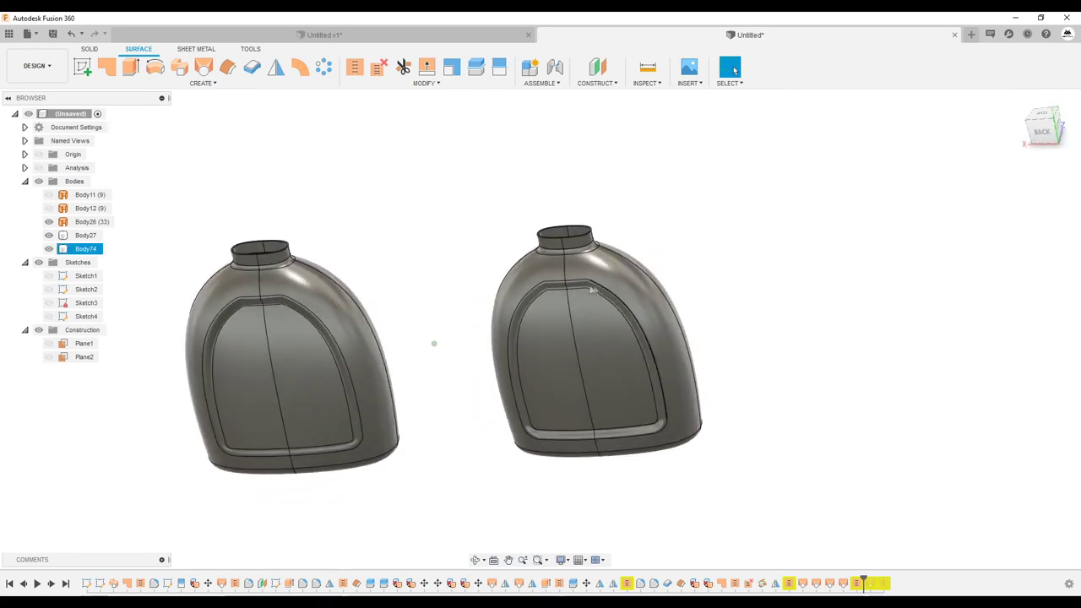
pyautogui.scroll(2, 553, 215)
pyautogui.scroll(2, 553, 214)
pyautogui.scroll(-3, 554, 213)
pyautogui.scroll(3, 554, 213)
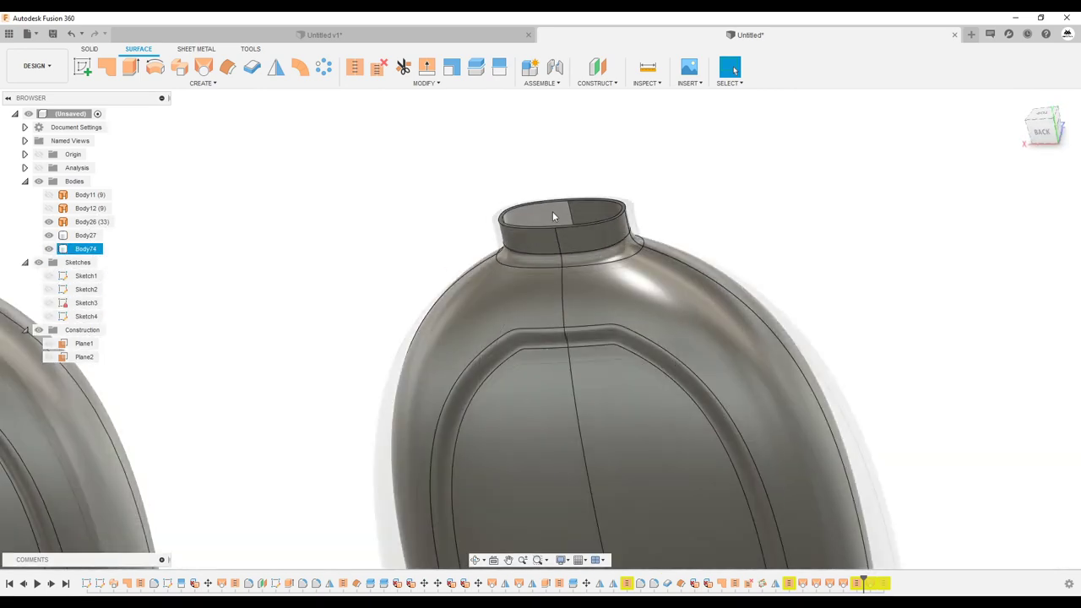
pyautogui.scroll(-3, 553, 211)
pyautogui.scroll(-3, 448, 176)
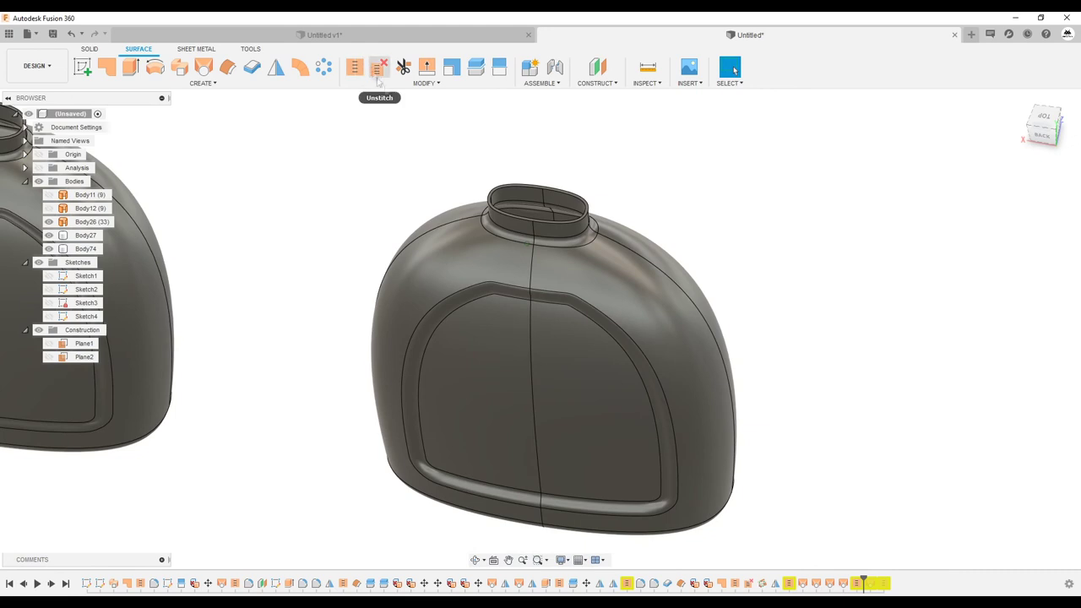
pyautogui.keyDown('shift'); pyautogui.moveTo(377, 74); pyautogui.dragTo(545, 285, button='middle'); pyautogui.keyUp('shift')
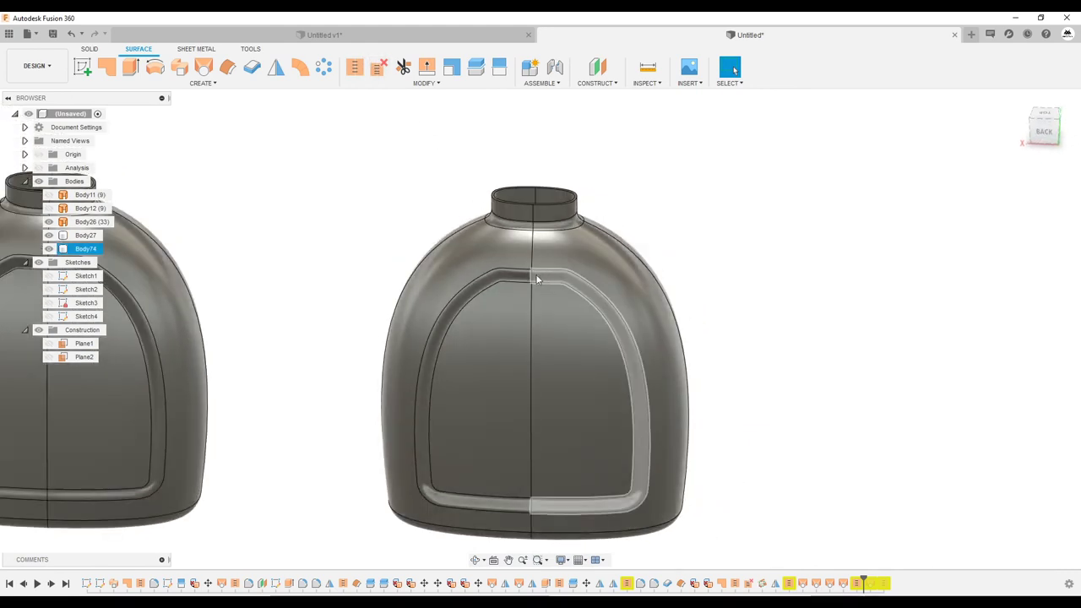
pyautogui.keyDown('shift'); pyautogui.moveTo(457, 238); pyautogui.dragTo(245, 87, button='middle'); pyautogui.keyUp('shift')
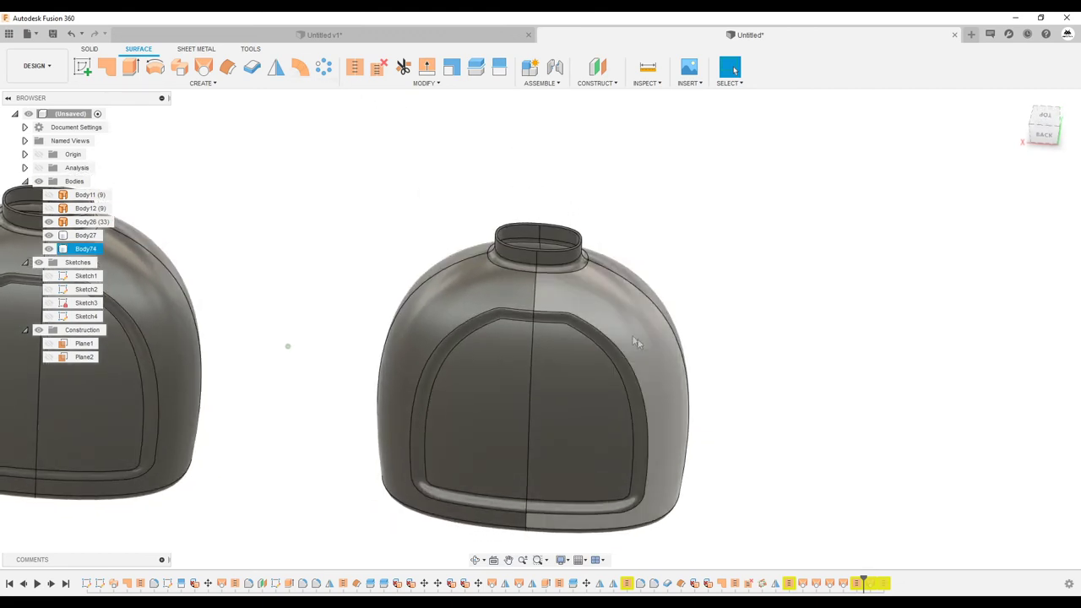
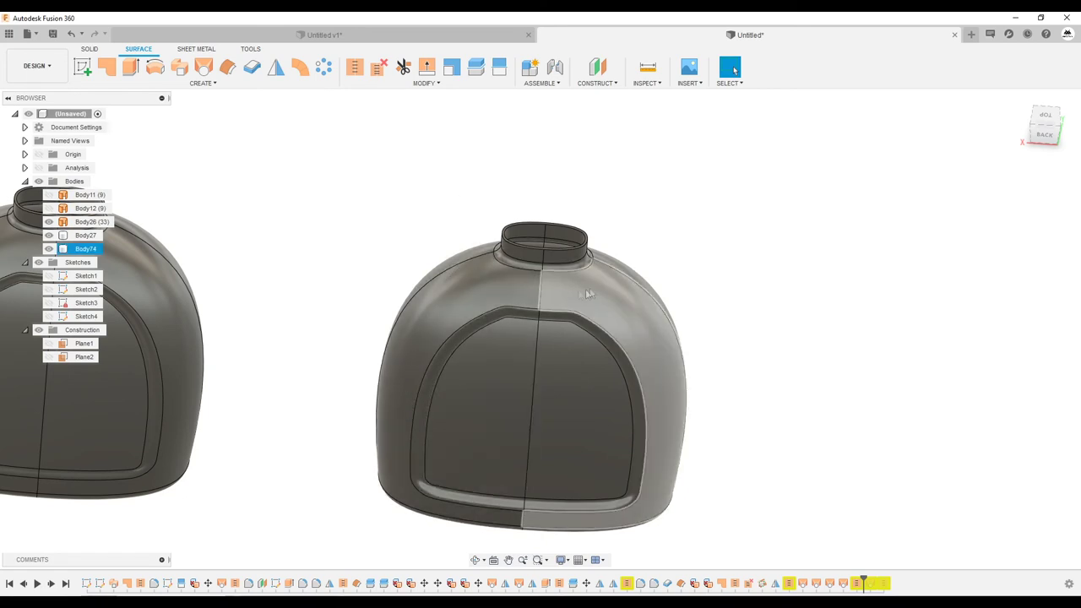
# - Zoom out and tilt the view to show both bottles, then start a Pipe from the Solid tools
pyautogui.scroll(-3, 845, 329)
pyautogui.moveTo(603, 379)
pyautogui.keyDown('shift'); pyautogui.mouseDown(button='middle')
pyautogui.moveTo(620, 389)
pyautogui.moveTo(589, 400)
pyautogui.moveTo(623, 417)
pyautogui.mouseUp(button='middle'); pyautogui.keyUp('shift')
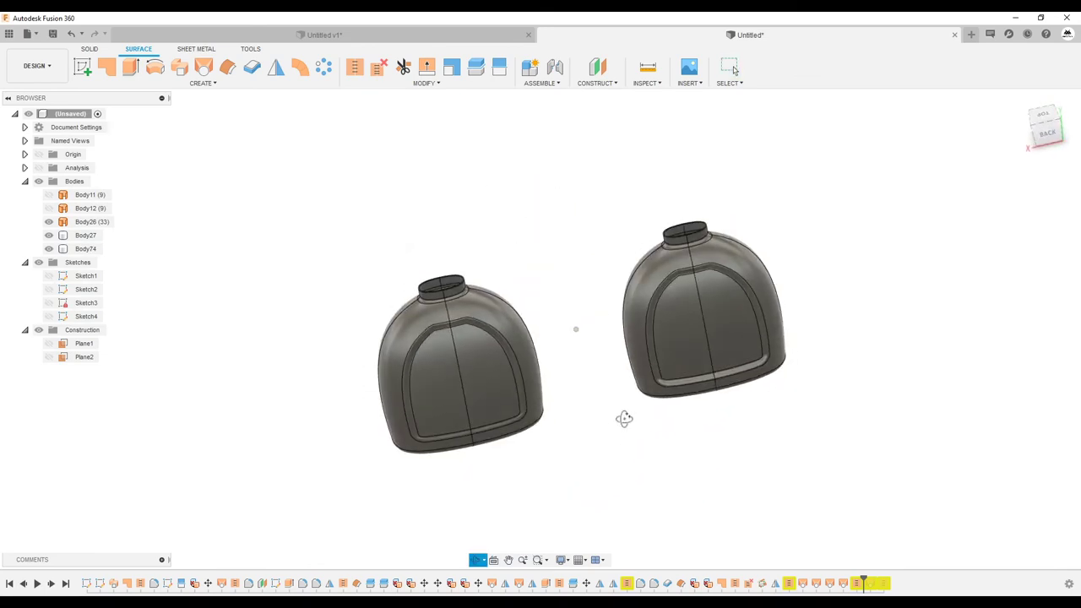
pyautogui.click(89, 49)
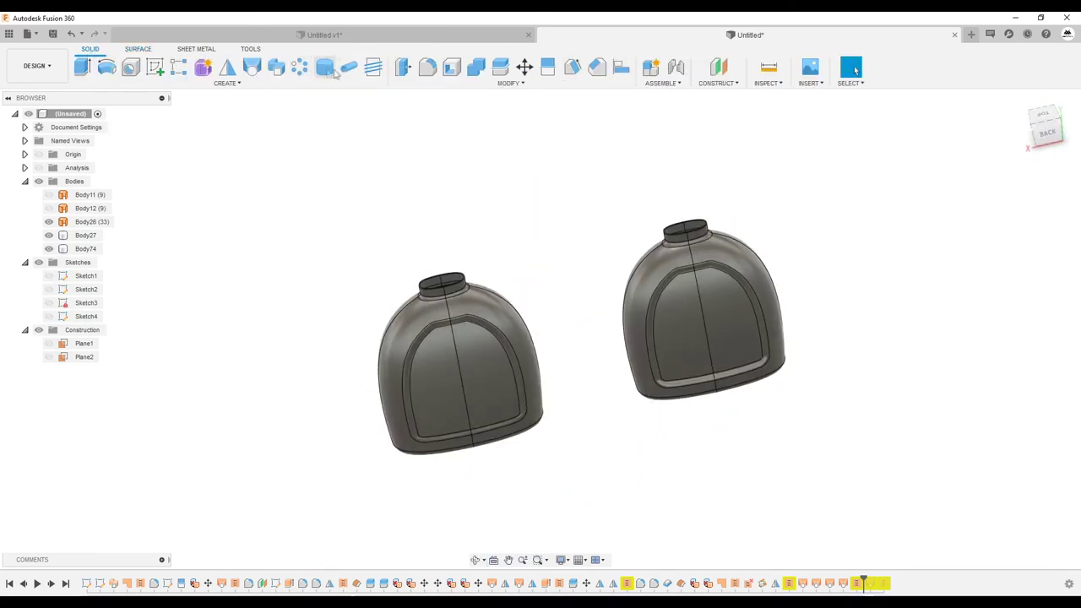
pyautogui.click(349, 68)
# - Sweep a 2 mm square-section pipe along the neck's top rim edge as a new body
pyautogui.scroll(5, 456, 287)
pyautogui.scroll(2, 454, 283)
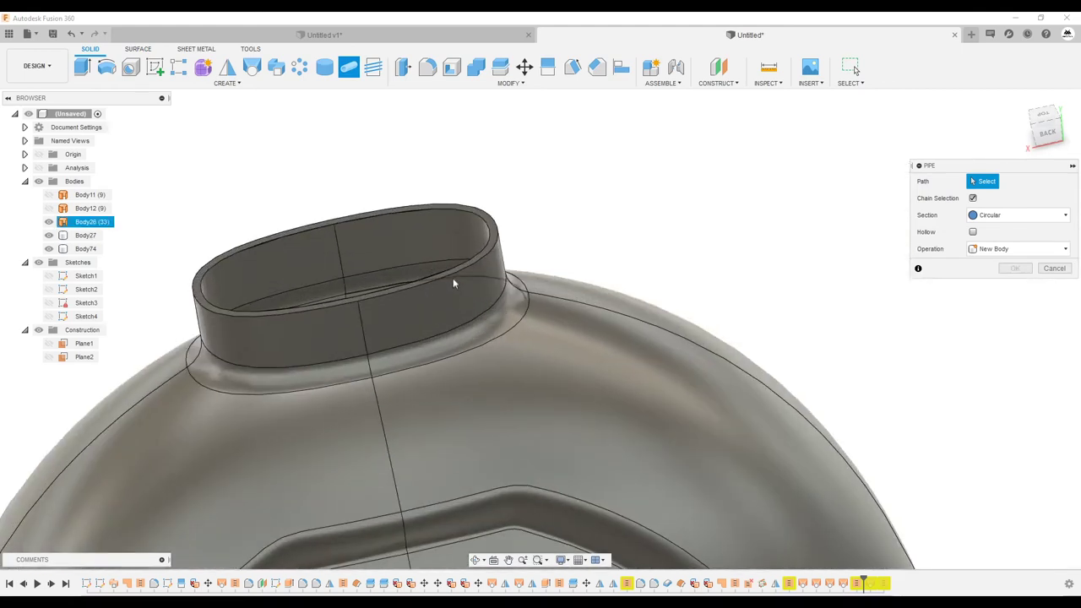
pyautogui.click(463, 272)
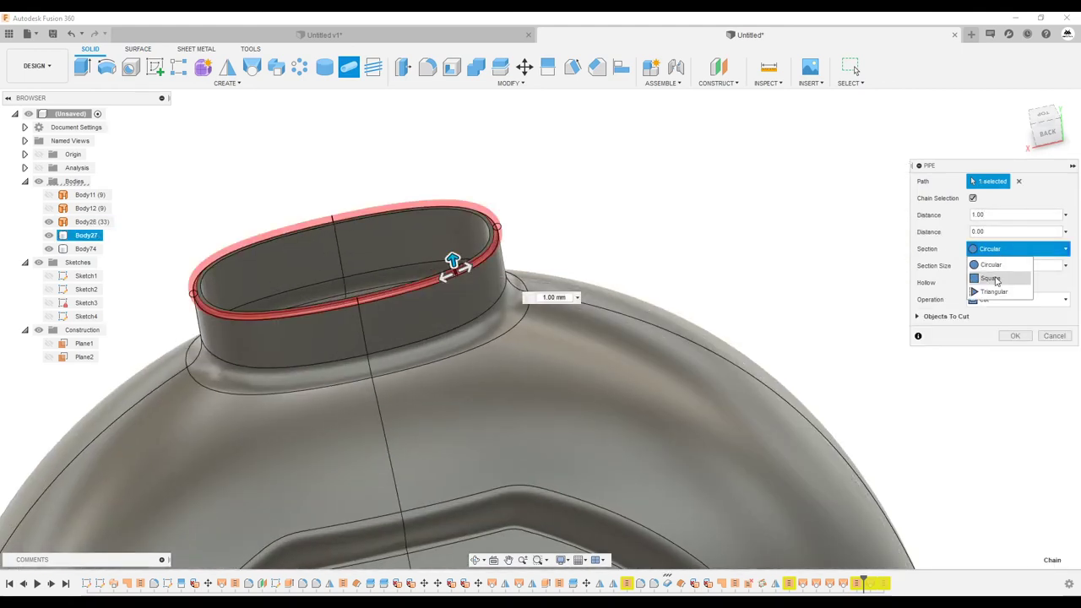
pyautogui.keyDown('shift'); pyautogui.moveTo(673, 240); pyautogui.dragTo(666, 235, button='middle'); pyautogui.keyUp('shift')
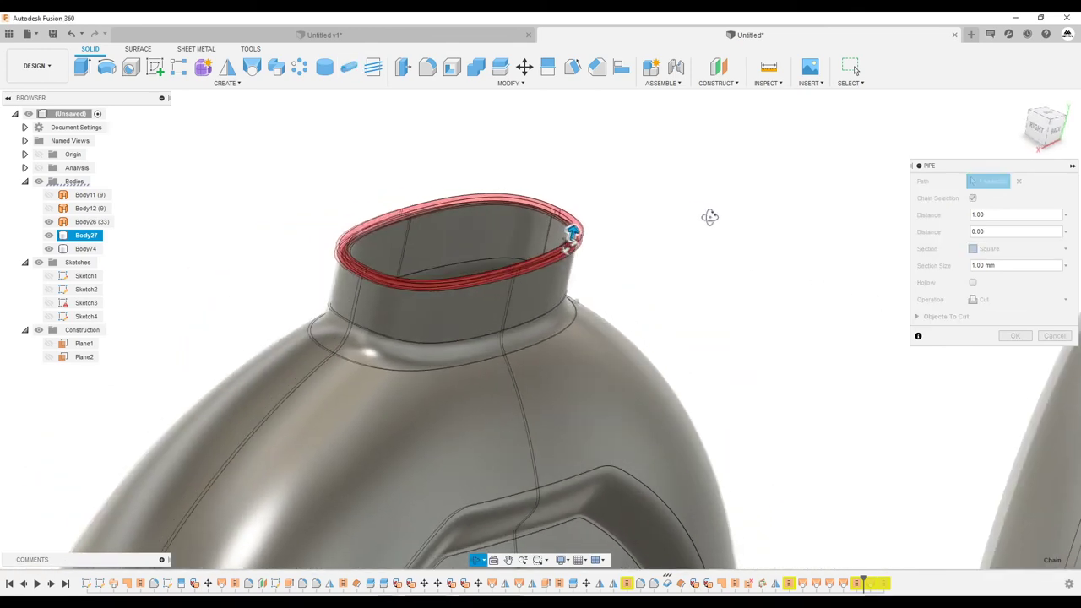
pyautogui.scroll(5, 598, 253)
pyautogui.write('2')
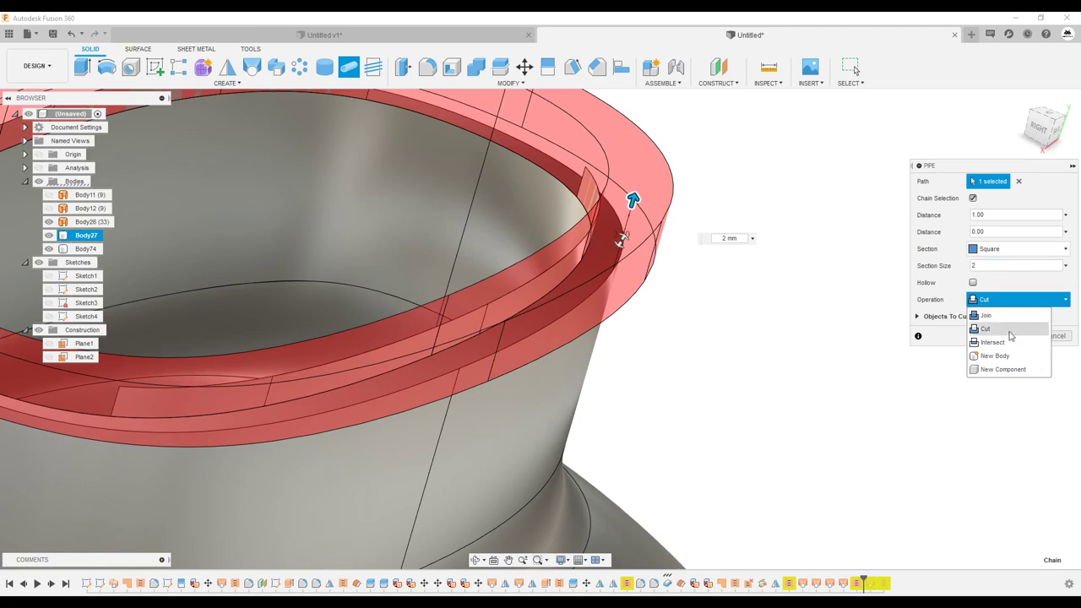
pyautogui.click(995, 356)
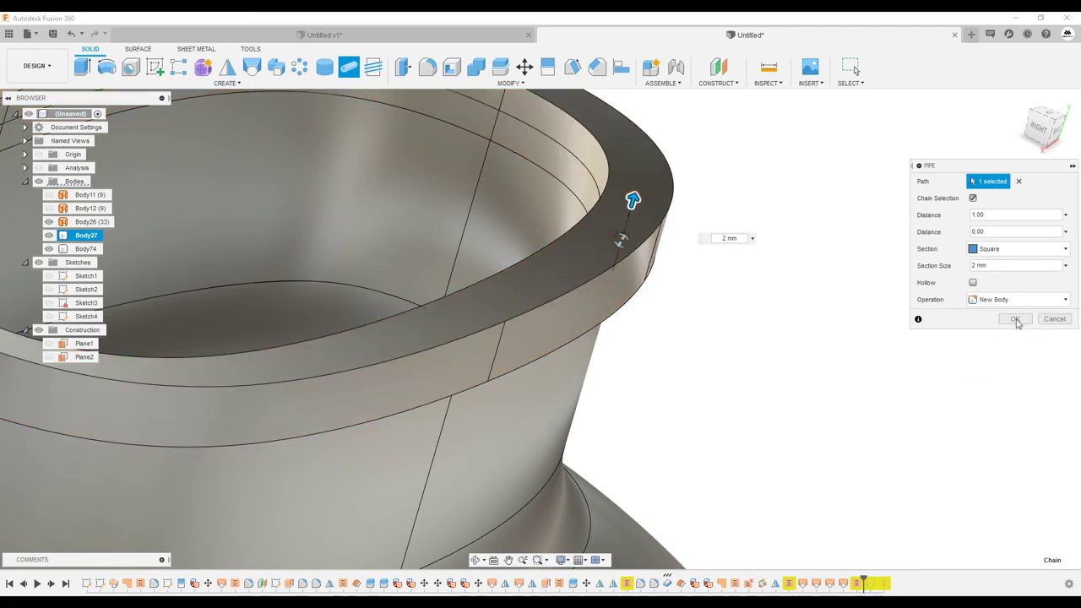
pyautogui.scroll(-5, 667, 277)
pyautogui.moveTo(667, 278)
pyautogui.keyDown('shift'); pyautogui.mouseDown(button='middle')
pyautogui.moveTo(581, 241)
pyautogui.moveTo(654, 266)
pyautogui.moveTo(536, 297)
pyautogui.moveTo(485, 108)
pyautogui.mouseUp(button='middle'); pyautogui.keyUp('shift')
pyautogui.scroll(5, 497, 308)
pyautogui.scroll(-3, 497, 307)
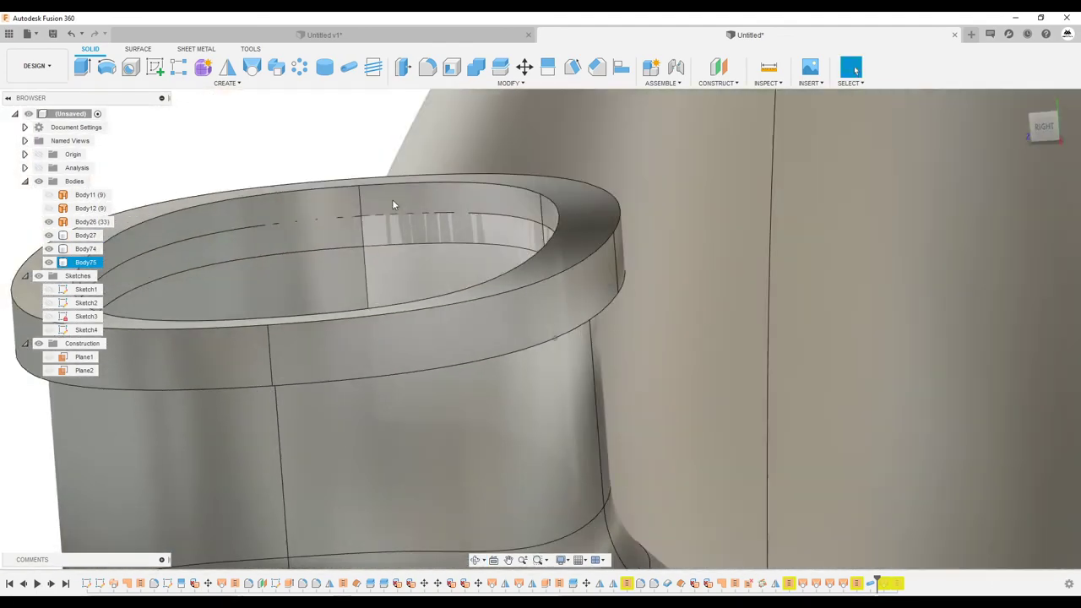
# - Try combining the ring with the bottle, cancel it, and select ring body Body75
pyautogui.click(477, 71)
pyautogui.click(626, 392)
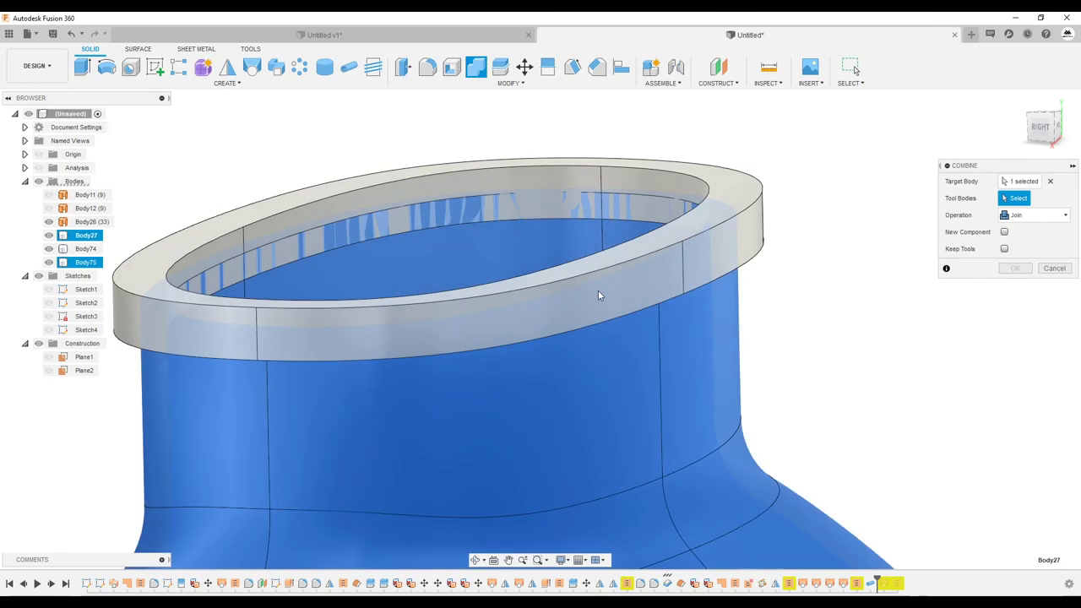
pyautogui.click(598, 291)
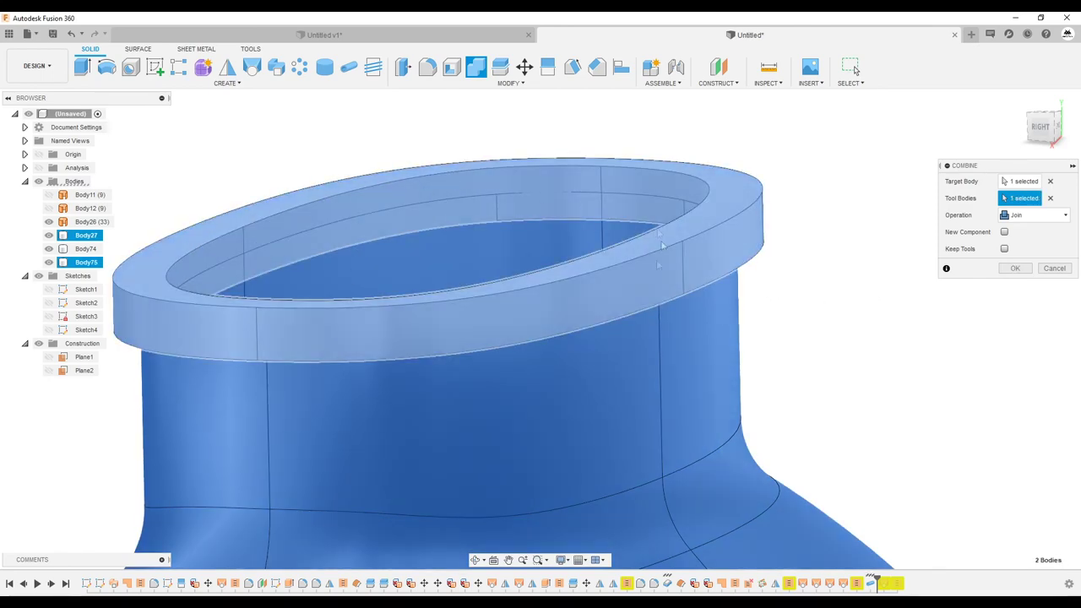
pyautogui.click(1054, 267)
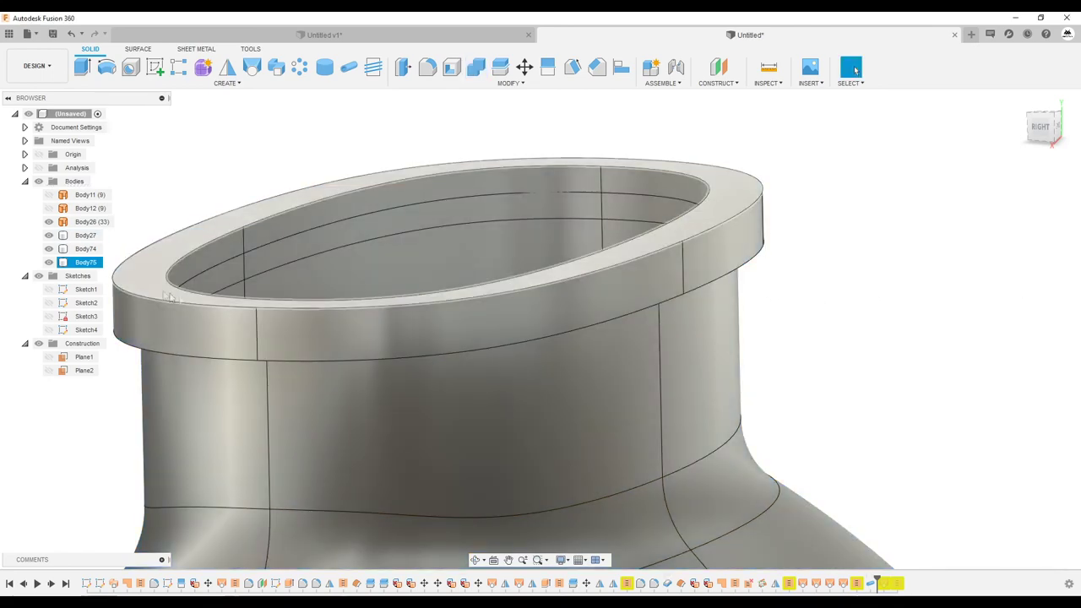
pyautogui.click(85, 263)
# - Move ring body Body75 down by 1 mm on the neck
pyautogui.rightClick(85, 267)
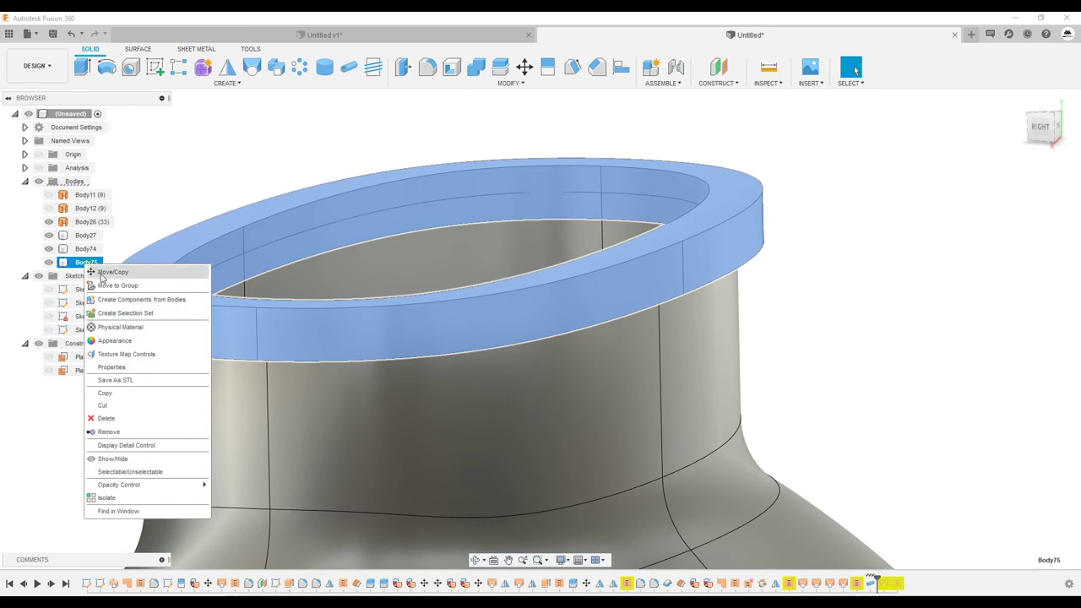
pyautogui.click(113, 272)
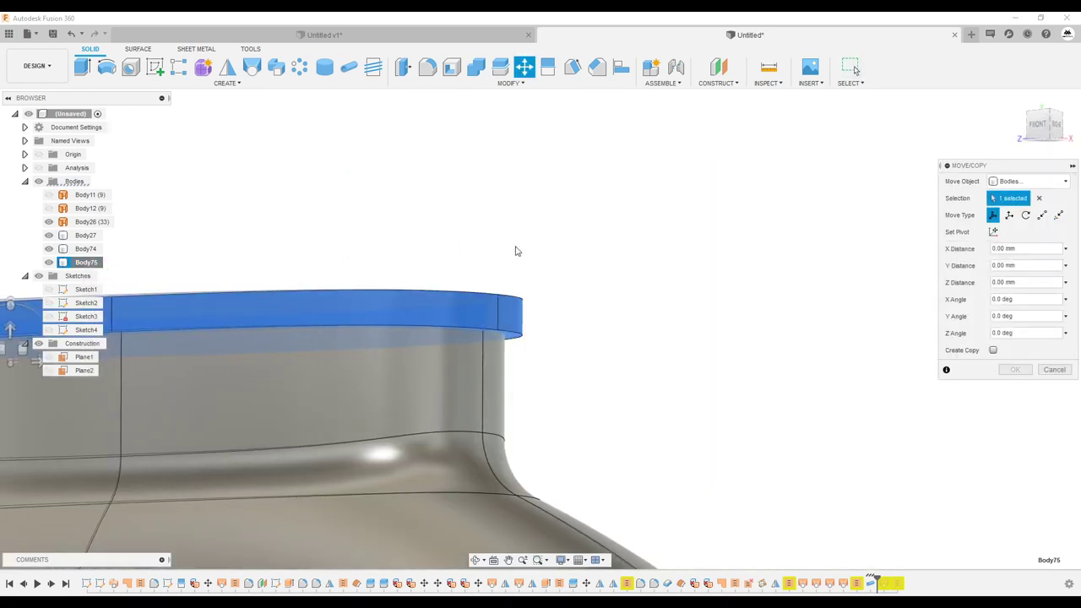
pyautogui.moveTo(328, 258); pyautogui.dragTo(327, 264)
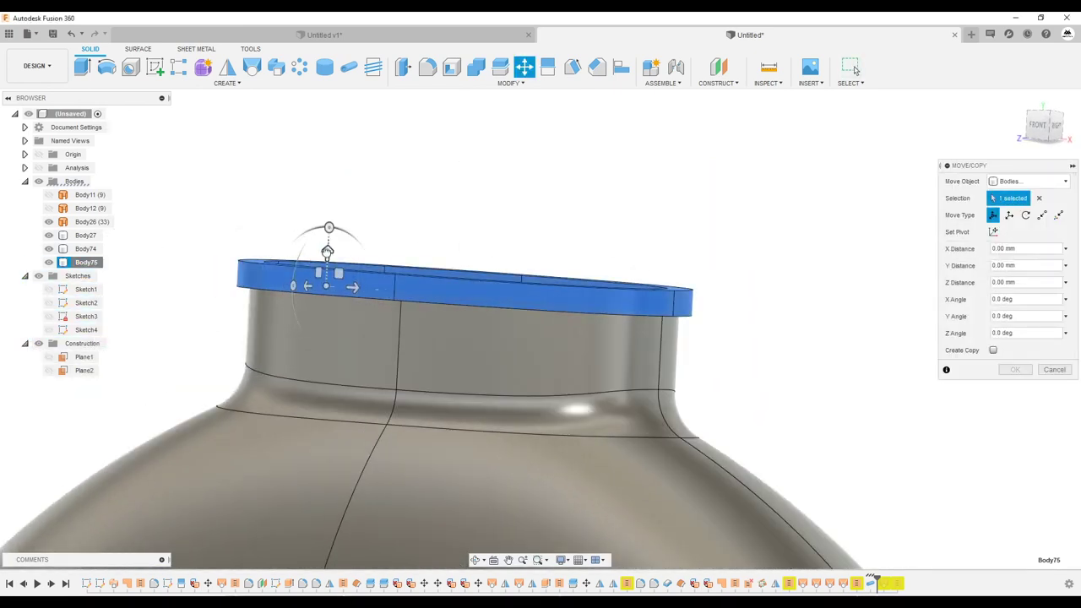
pyautogui.click(1018, 371)
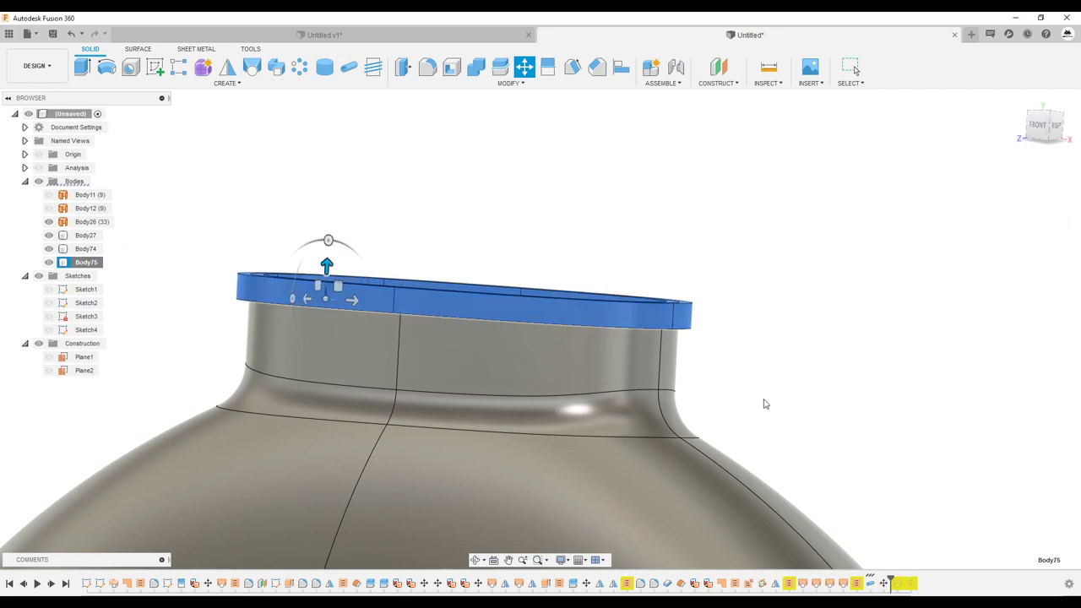
# - Join the ring into bottle body Body27 with Combine and orbit to view the neck
pyautogui.click(477, 67)
pyautogui.click(639, 320)
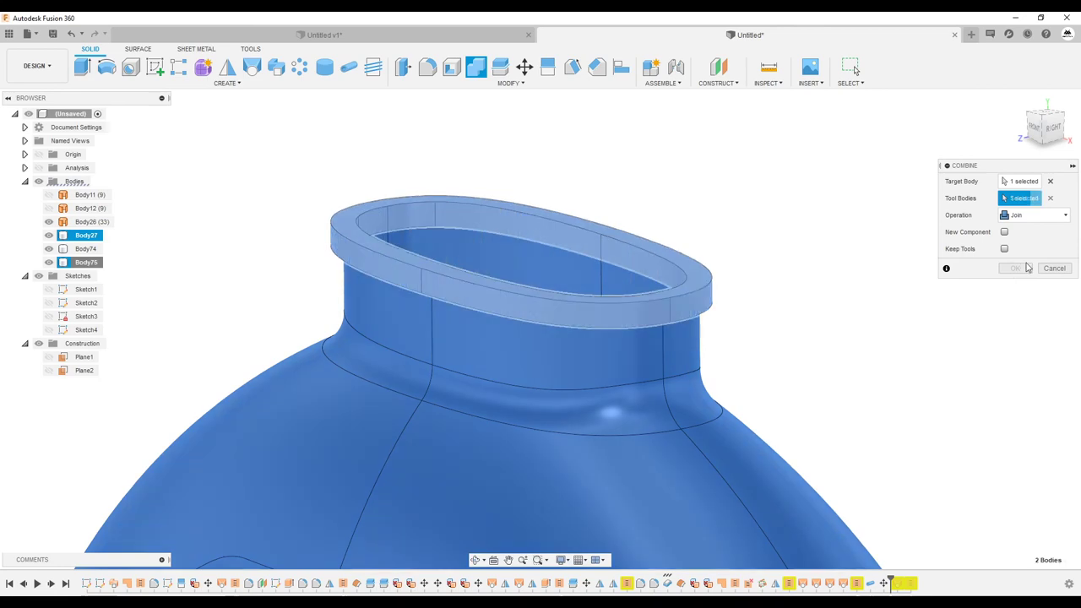
pyautogui.click(1014, 268)
pyautogui.keyDown('shift'); pyautogui.moveTo(916, 291); pyautogui.dragTo(786, 304, button='middle'); pyautogui.keyUp('shift')
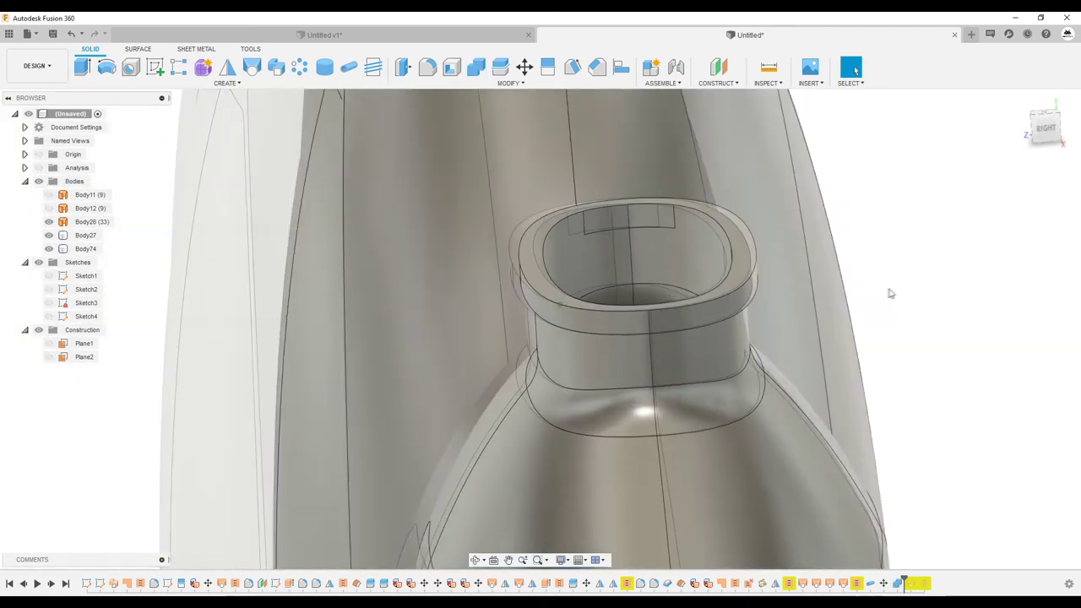
# - Round the lip ring edges with a 0.5 mm fillet, abandoning a second rim fillet
pyautogui.press('f')
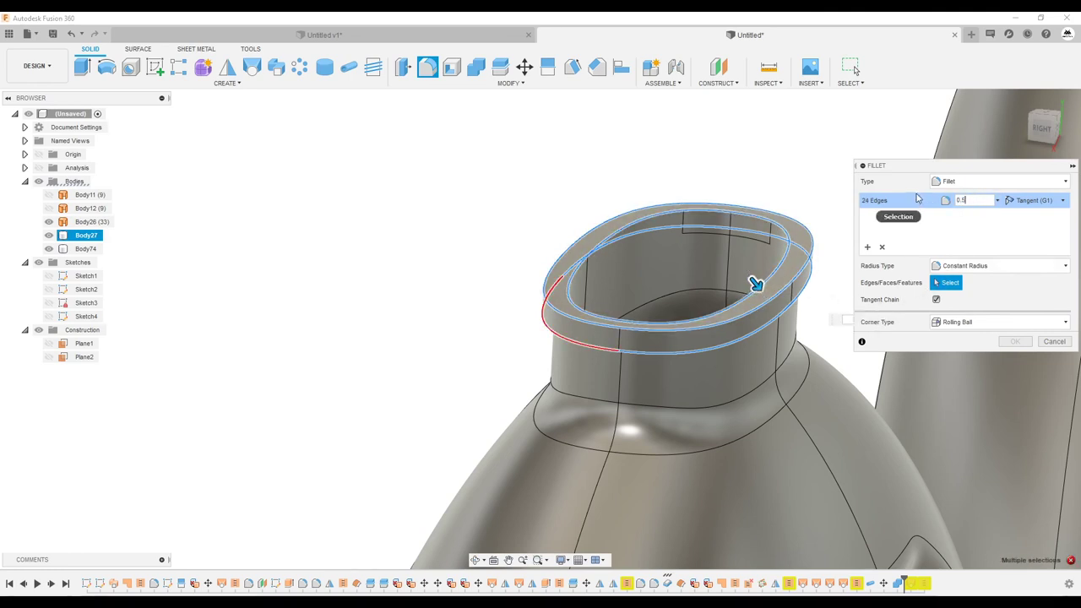
pyautogui.moveTo(911, 196)
pyautogui.keyDown('shift'); pyautogui.mouseDown(button='middle')
pyautogui.moveTo(1012, 345)
pyautogui.moveTo(861, 357)
pyautogui.mouseUp(button='middle'); pyautogui.keyUp('shift')
pyautogui.press('f')
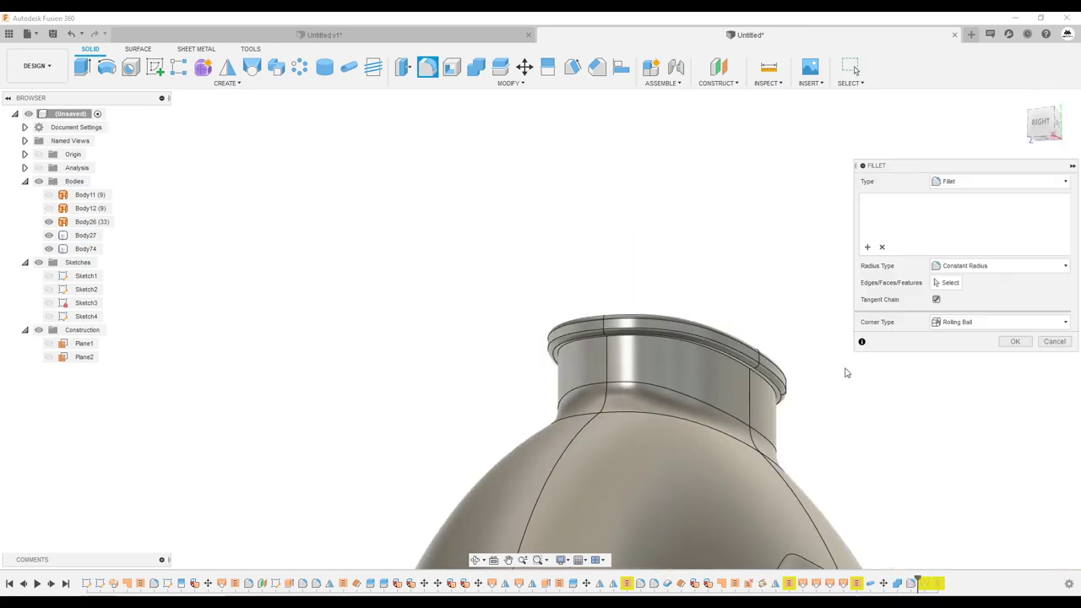
pyautogui.click(753, 387)
pyautogui.scroll(3, 754, 387)
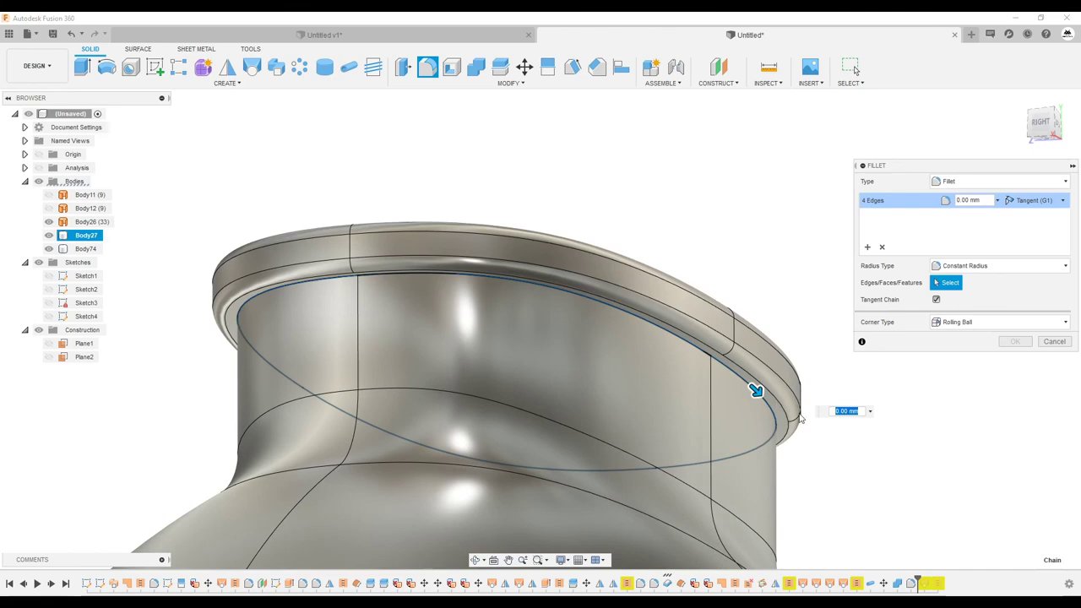
pyautogui.press('Escape')
# - Inspect the rim up close, briefly showing then hiding Body26, and look down onto the oval opening
pyautogui.moveTo(797, 417)
pyautogui.keyDown('shift'); pyautogui.mouseDown(button='middle')
pyautogui.moveTo(685, 309)
pyautogui.moveTo(760, 213)
pyautogui.moveTo(647, 222)
pyautogui.moveTo(592, 256)
pyautogui.moveTo(608, 313)
pyautogui.mouseUp(button='middle'); pyautogui.keyUp('shift')
pyautogui.click(610, 315)
pyautogui.click(85, 223)
pyautogui.click(48, 222)
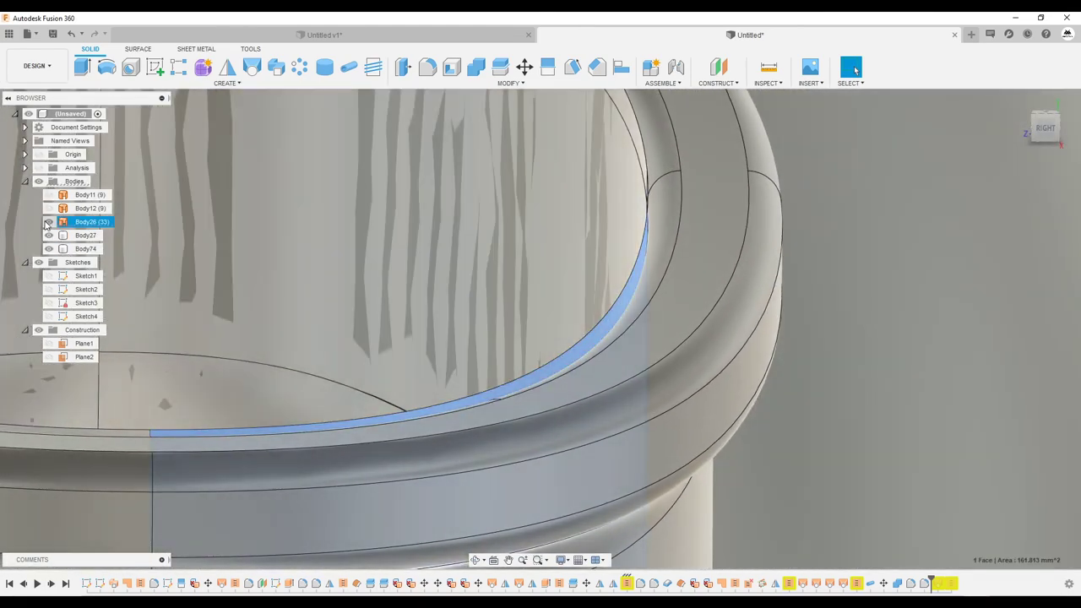
pyautogui.scroll(-5, 563, 207)
pyautogui.scroll(-3, 572, 207)
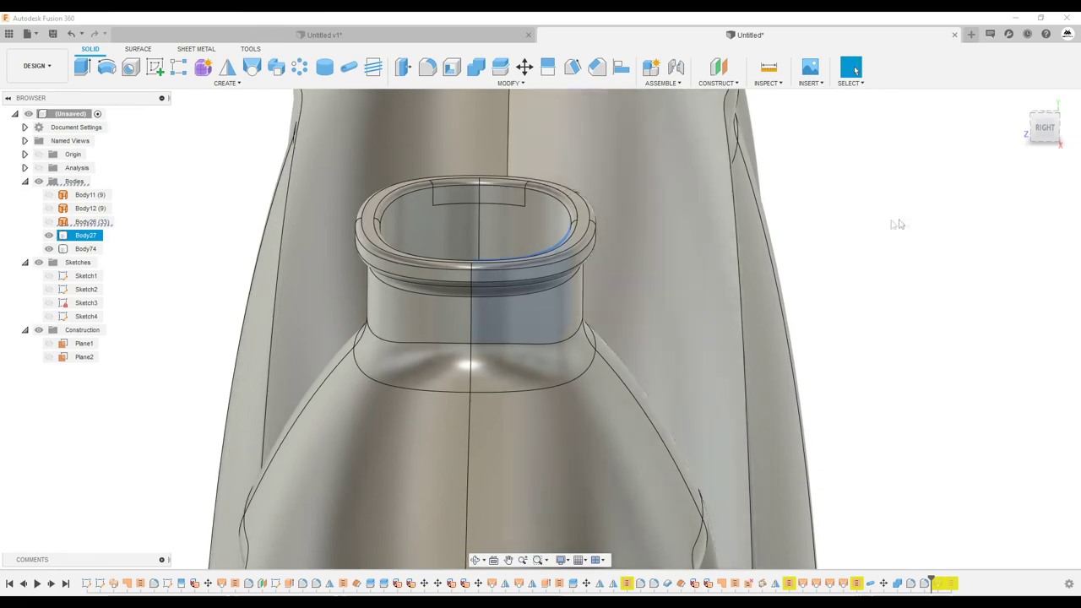
pyautogui.moveTo(921, 219)
pyautogui.keyDown('shift'); pyautogui.mouseDown(button='middle')
pyautogui.moveTo(719, 212)
pyautogui.moveTo(603, 250)
pyautogui.moveTo(559, 220)
pyautogui.moveTo(715, 239)
pyautogui.moveTo(701, 321)
pyautogui.moveTo(688, 318)
pyautogui.mouseUp(button='middle'); pyautogui.keyUp('shift')
# - Zoom out to view both bottles from below and choose Section Analysis from Inspect
pyautogui.scroll(-3, 680, 316)
pyautogui.scroll(-3, 533, 329)
pyautogui.moveTo(533, 329)
pyautogui.keyDown('shift'); pyautogui.mouseDown(button='middle')
pyautogui.moveTo(632, 212)
pyautogui.moveTo(755, 217)
pyautogui.moveTo(875, 131)
pyautogui.mouseUp(button='middle'); pyautogui.keyUp('shift')
pyautogui.scroll(-3, 632, 215)
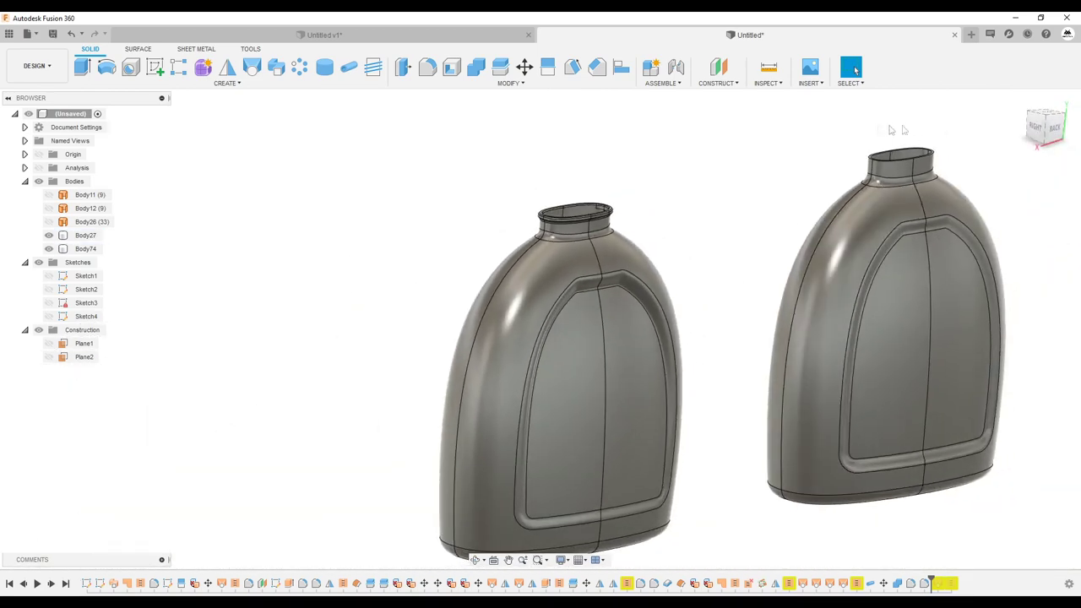
pyautogui.moveTo(805, 207)
pyautogui.keyDown('shift'); pyautogui.mouseDown(button='middle')
pyautogui.moveTo(681, 231)
pyautogui.moveTo(578, 214)
pyautogui.moveTo(819, 90)
pyautogui.mouseUp(button='middle'); pyautogui.keyUp('shift')
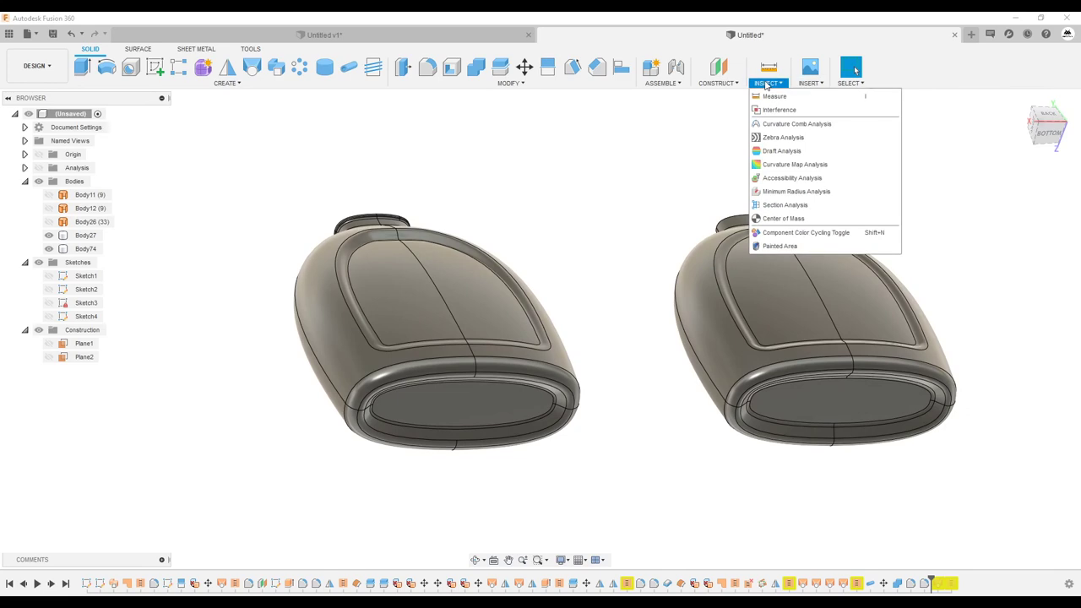
pyautogui.click(786, 205)
# - Place a section analysis plane on a bottle face and confirm the cut
pyautogui.moveTo(694, 277)
pyautogui.keyDown('shift'); pyautogui.mouseDown(button='middle')
pyautogui.moveTo(678, 289)
pyautogui.moveTo(700, 284)
pyautogui.moveTo(712, 297)
pyautogui.mouseUp(button='middle'); pyautogui.keyUp('shift')
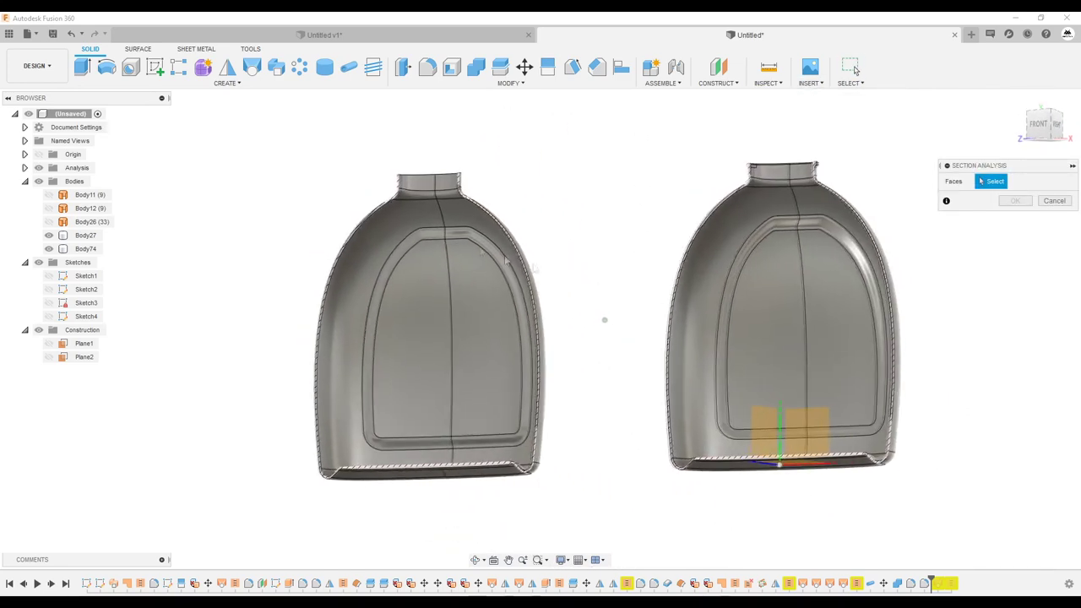
pyautogui.scroll(5, 401, 184)
pyautogui.scroll(-5, 401, 185)
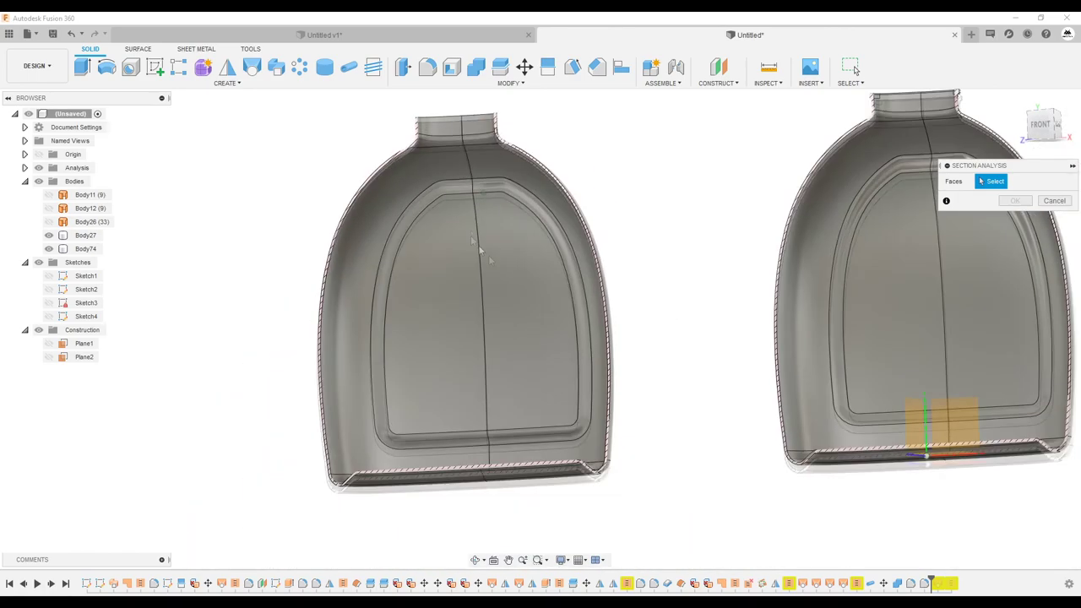
pyautogui.scroll(5, 579, 471)
pyautogui.scroll(3, 651, 434)
pyautogui.scroll(2, 698, 433)
pyautogui.scroll(-1, 698, 433)
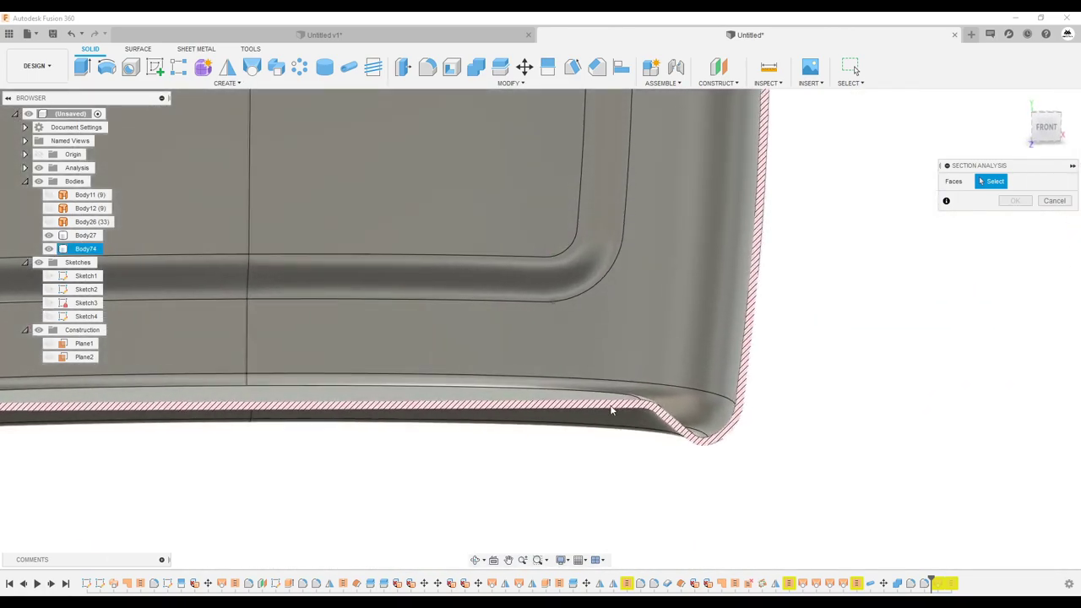
pyautogui.scroll(-2, 676, 422)
pyautogui.scroll(-2, 718, 418)
pyautogui.scroll(-1, 811, 414)
pyautogui.scroll(-3, 821, 414)
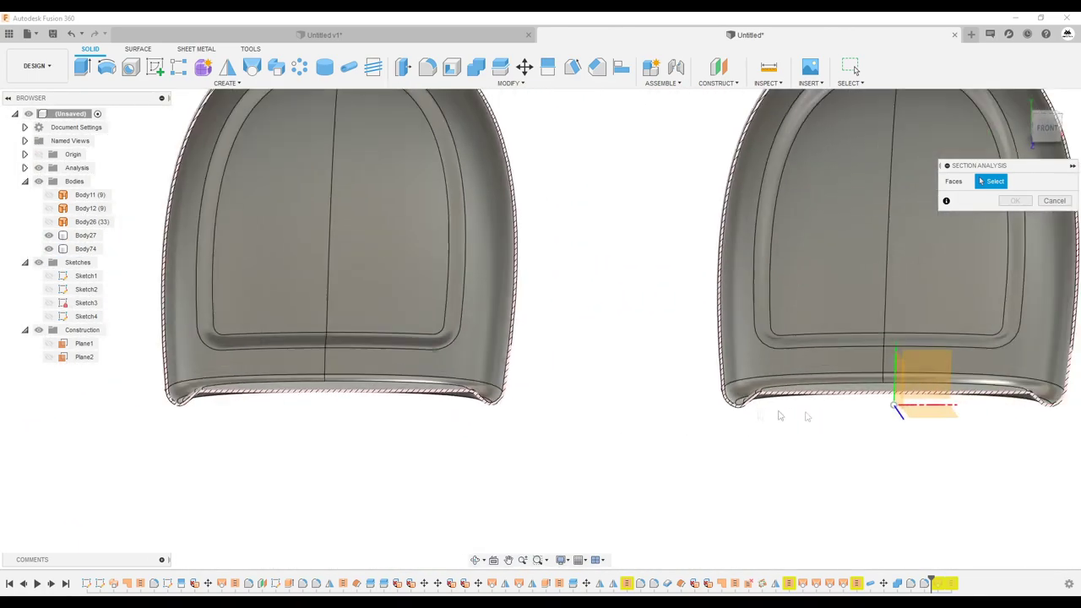
pyautogui.click(898, 395)
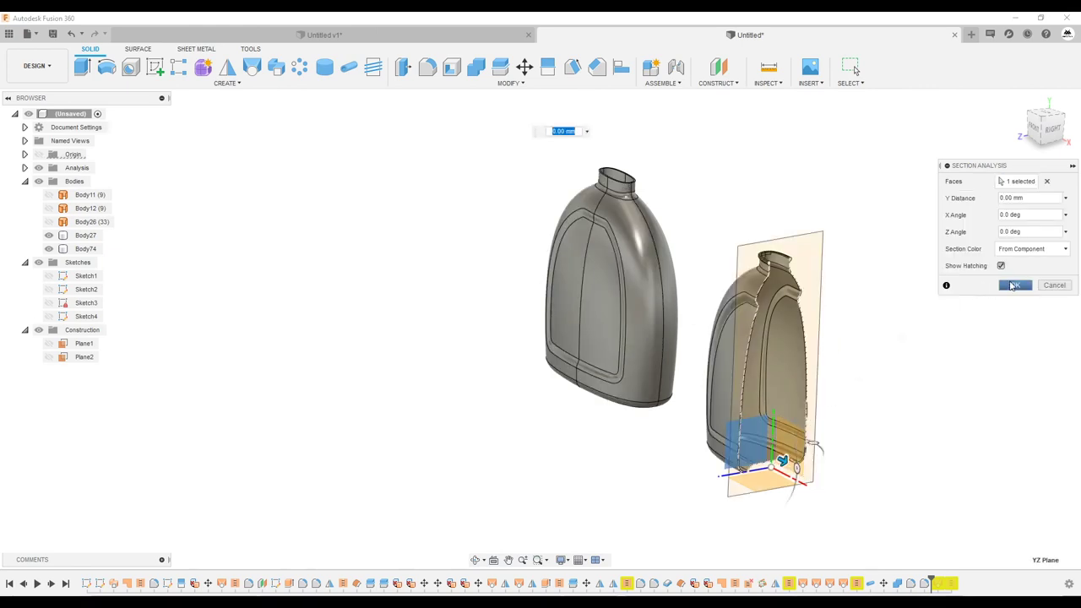
pyautogui.click(1013, 286)
# - Orbit around the halved Body27 to inspect its thin hollow wall beside the second bottle
pyautogui.keyDown('shift'); pyautogui.moveTo(959, 307); pyautogui.dragTo(41, 170, button='middle'); pyautogui.keyUp('shift')
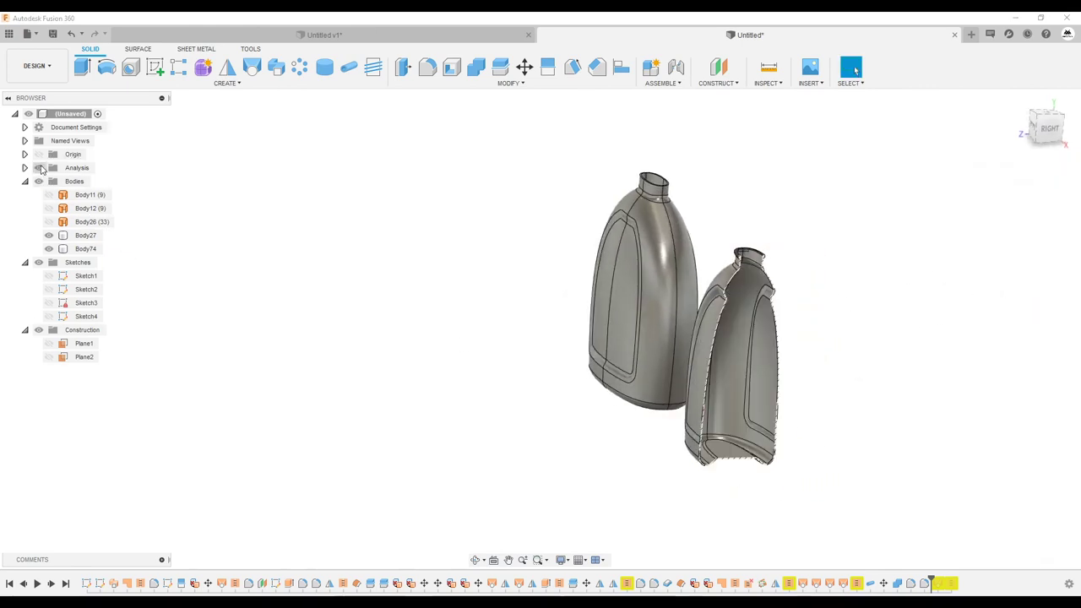
pyautogui.scroll(3, 716, 284)
pyautogui.scroll(1, 701, 253)
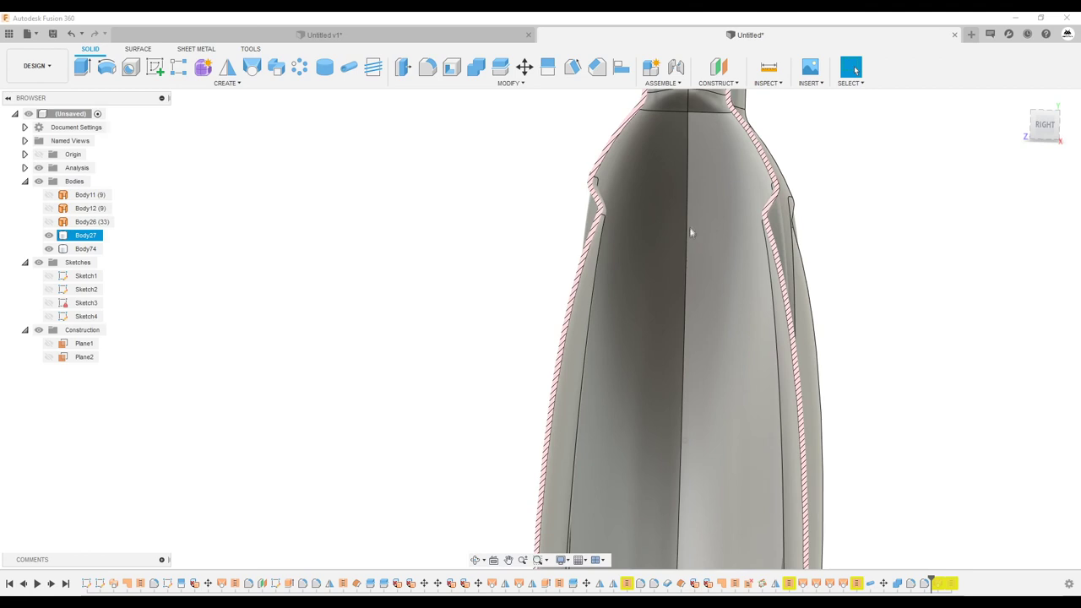
pyautogui.click(786, 160)
pyautogui.scroll(-3, 712, 211)
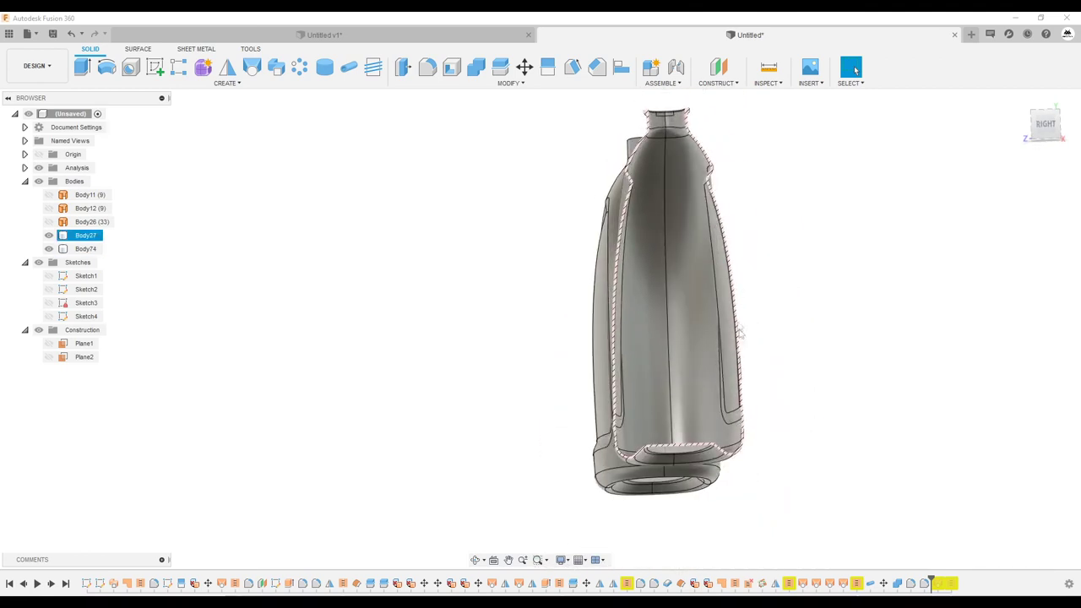
pyautogui.scroll(-2, 612, 432)
pyautogui.moveTo(612, 431)
pyautogui.keyDown('shift'); pyautogui.mouseDown(button='middle')
pyautogui.moveTo(644, 319)
pyautogui.moveTo(787, 436)
pyautogui.moveTo(741, 427)
pyautogui.mouseUp(button='middle'); pyautogui.keyUp('shift')
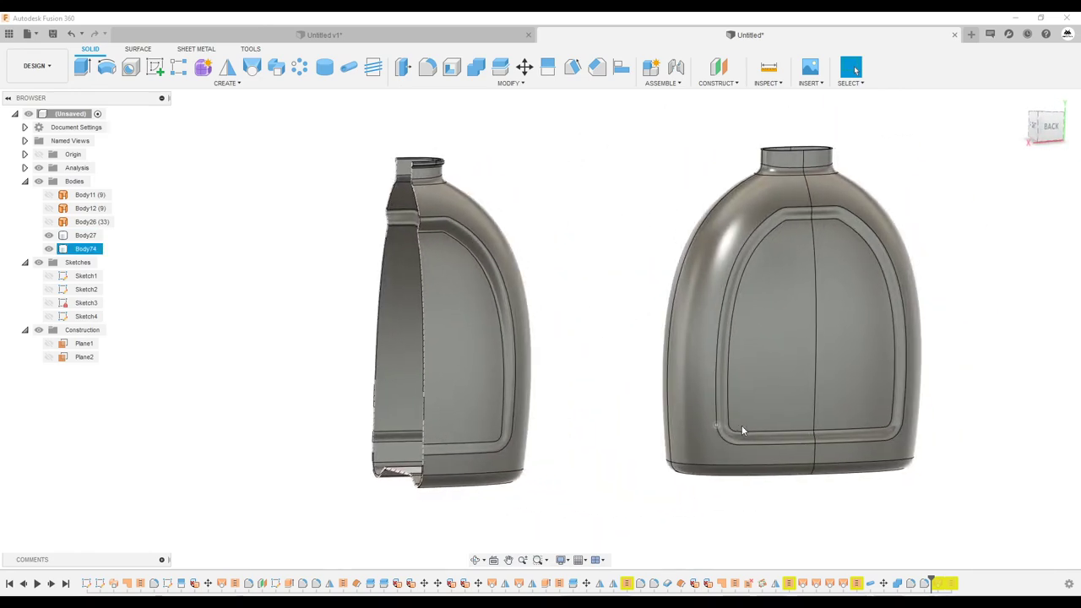